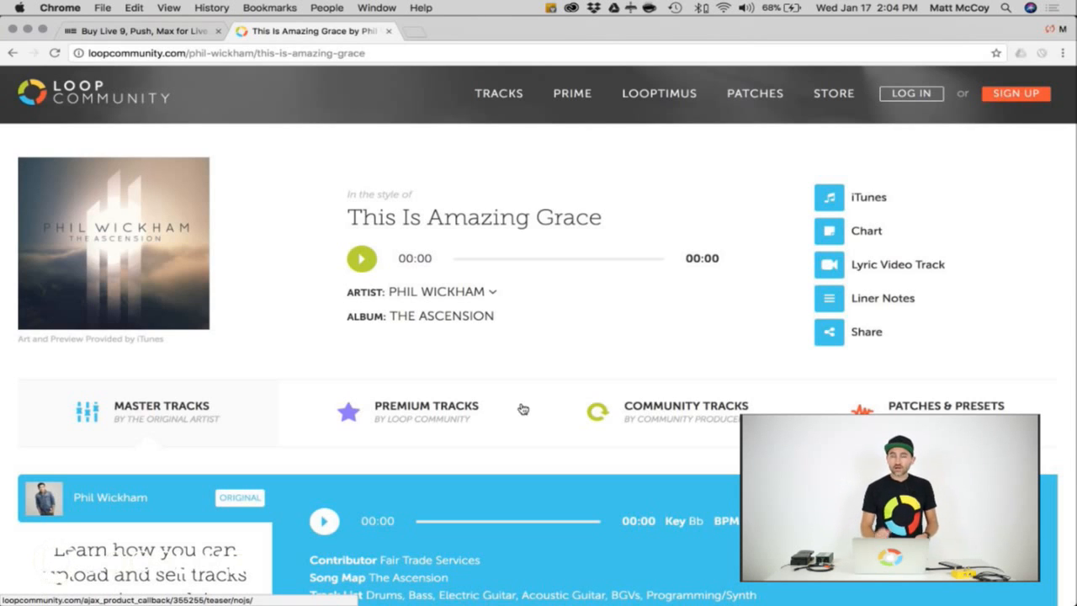
Examine the community tracks offered for "This Is Amazing Grace" and return to the master tracks by the original artist
click(671, 409)
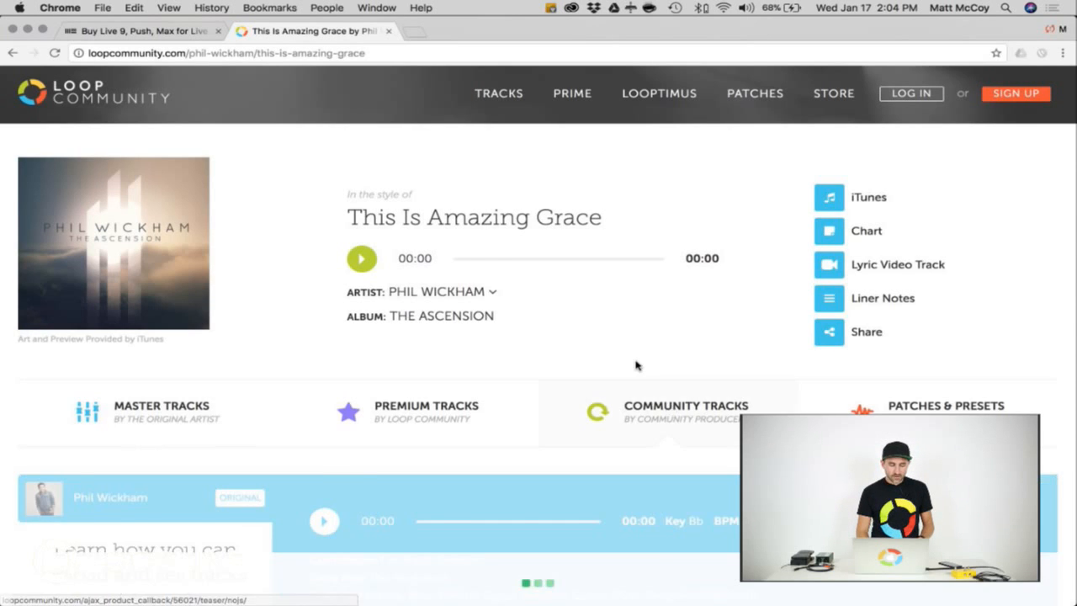
scroll(637, 365, down, 3)
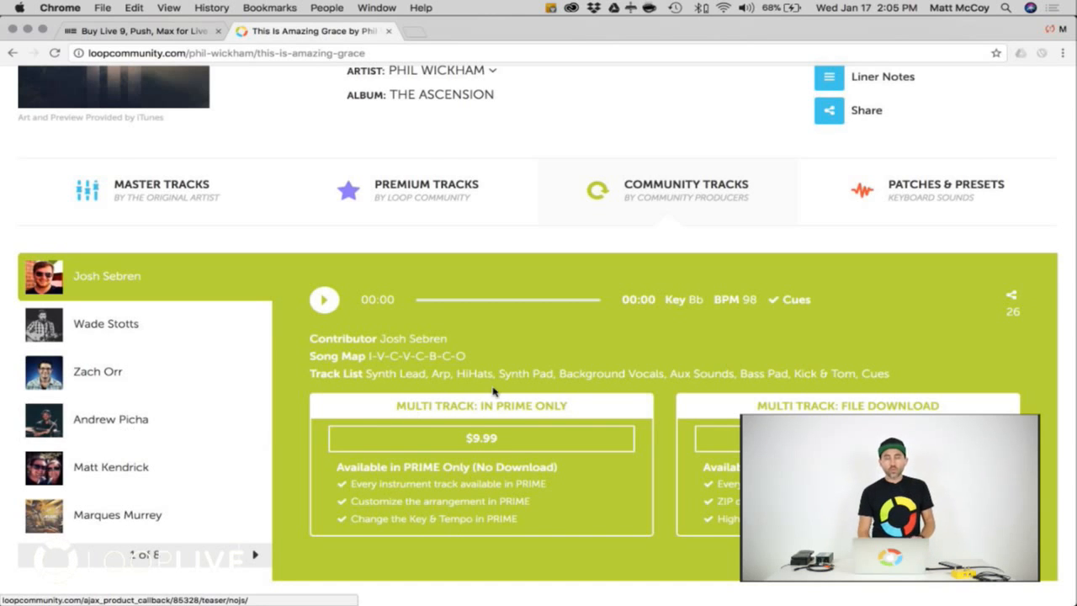
scroll(494, 391, up, 3)
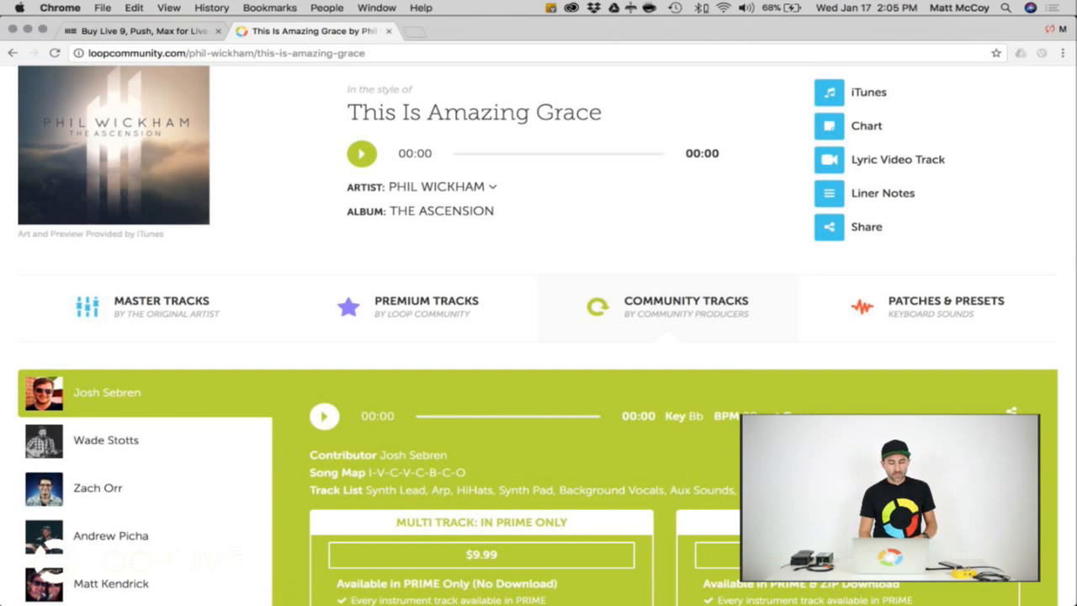
click(208, 304)
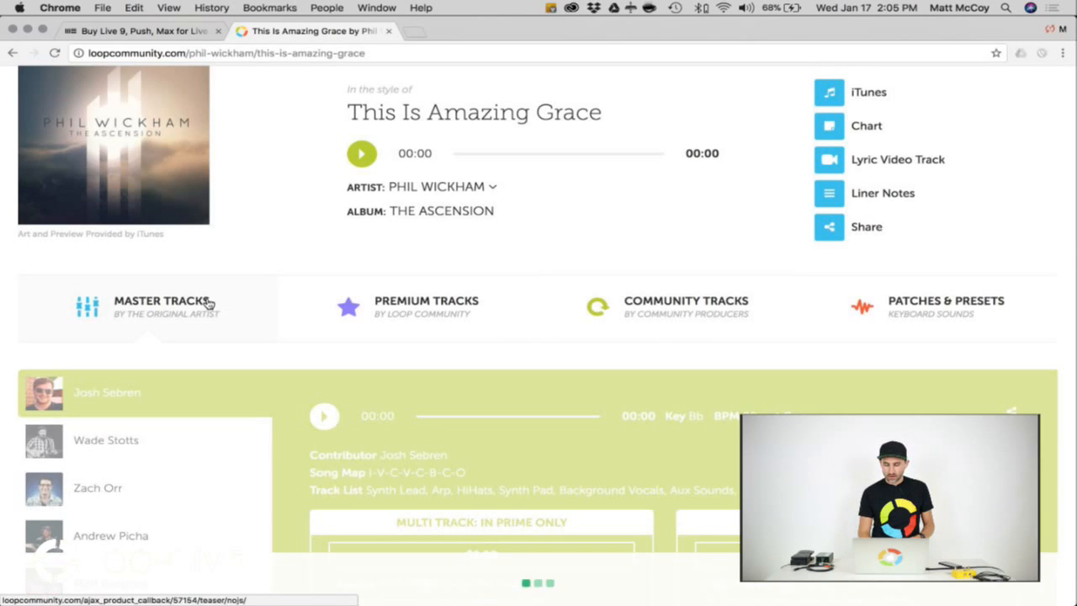
scroll(733, 336, down, 3)
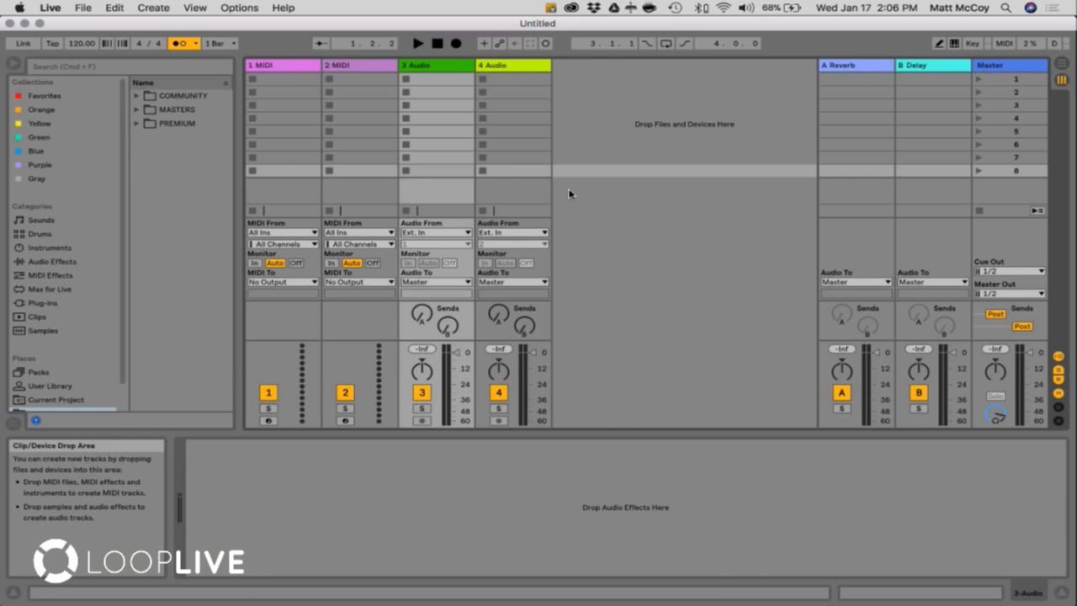
Switch back and forth between the Session View and the Arrangement View, finishing in the Arrangement View
key(Tab)
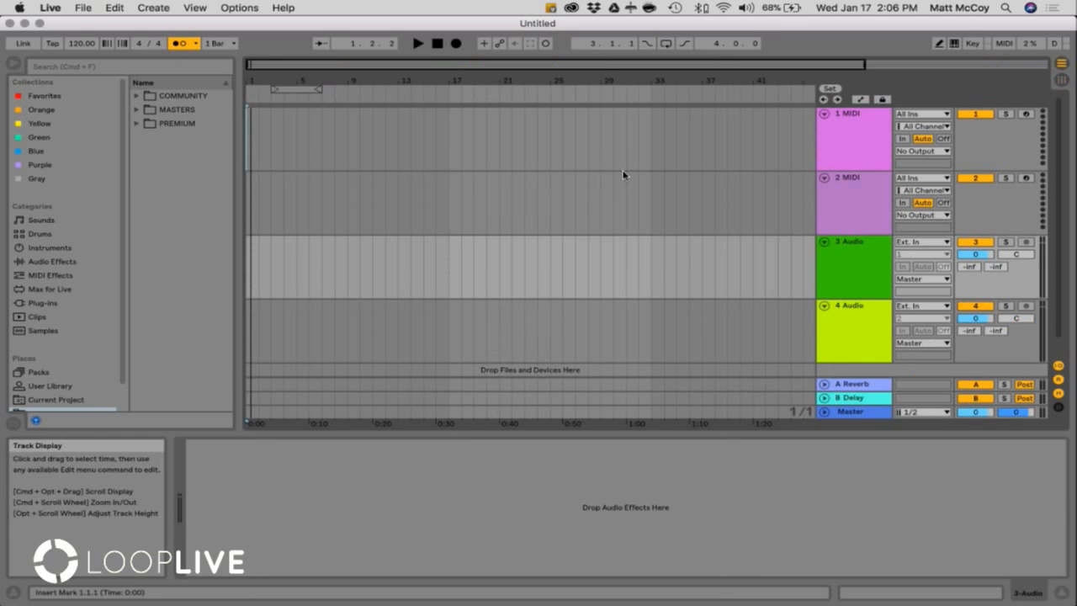
key(Tab)
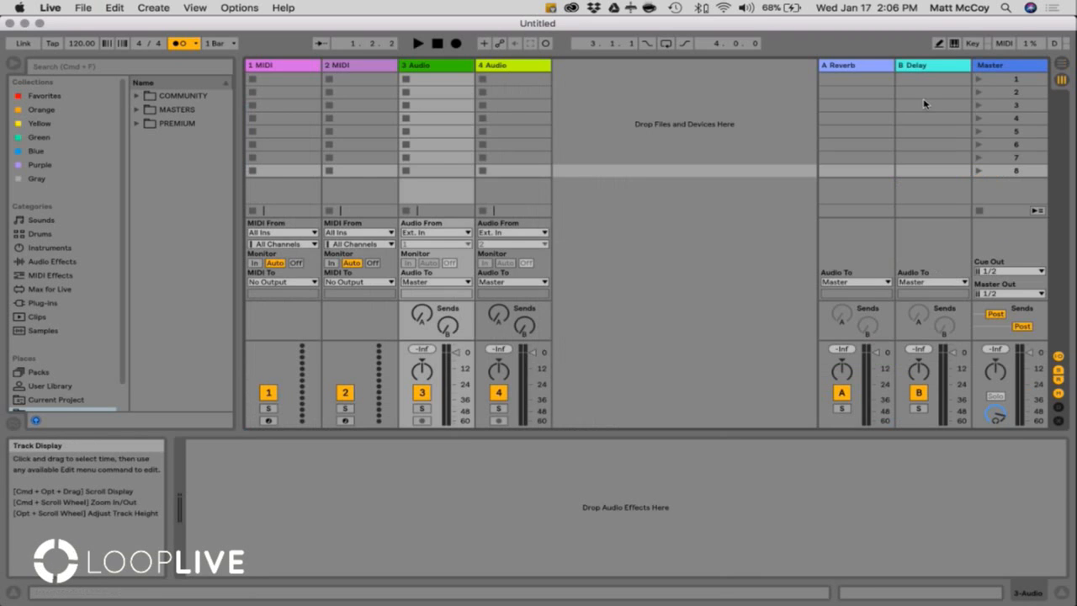
click(1063, 69)
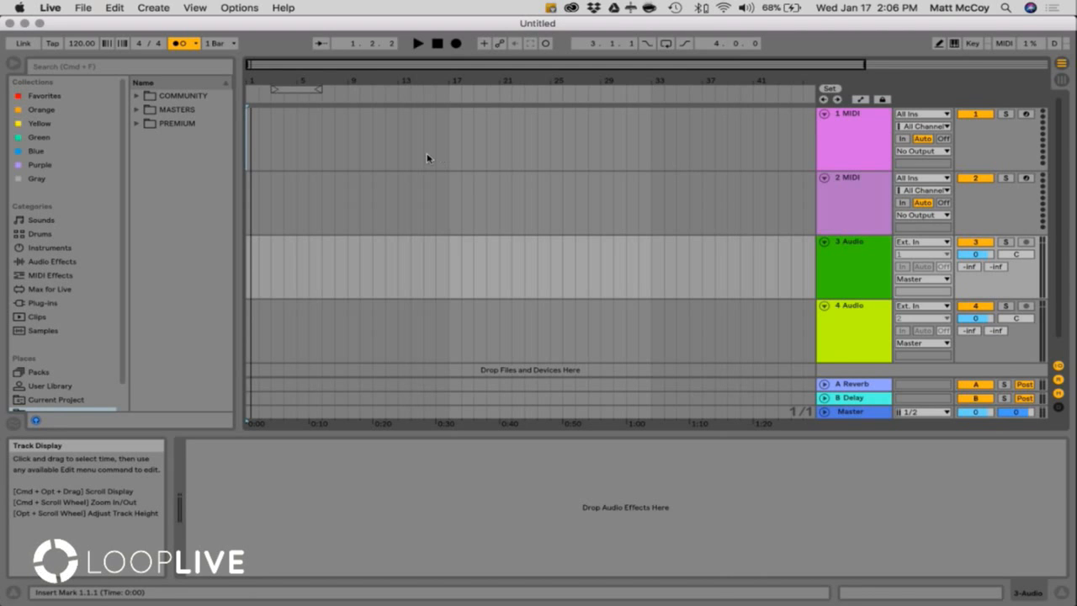
Try out time selections in the Arrangement View, including bars 5 to 31 on track 3 Audio, and return to the Session View
drag(249, 149, 601, 202)
drag(298, 269, 620, 263)
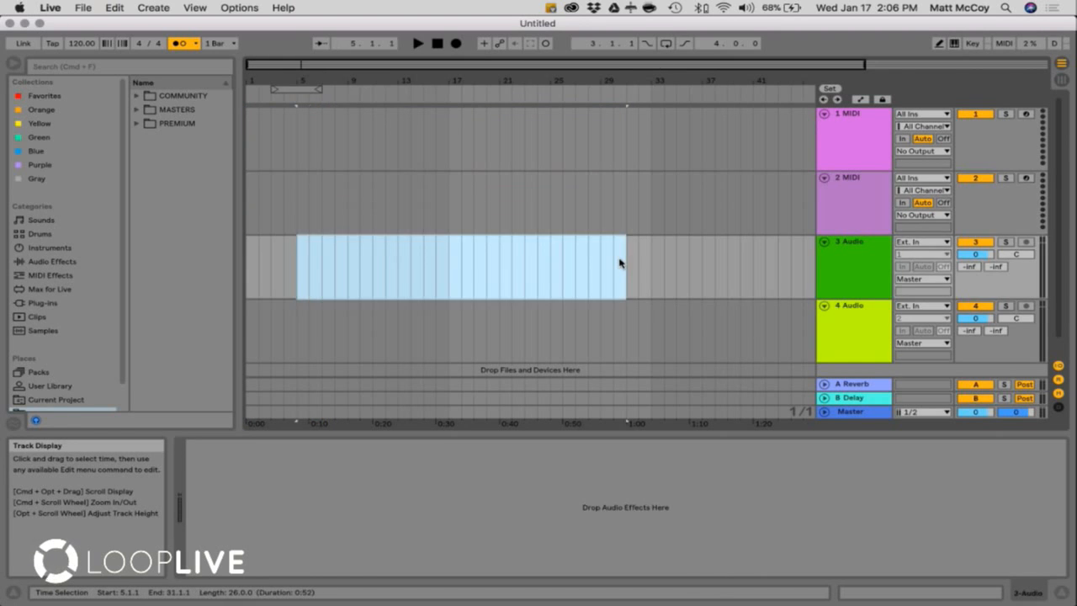
click(595, 212)
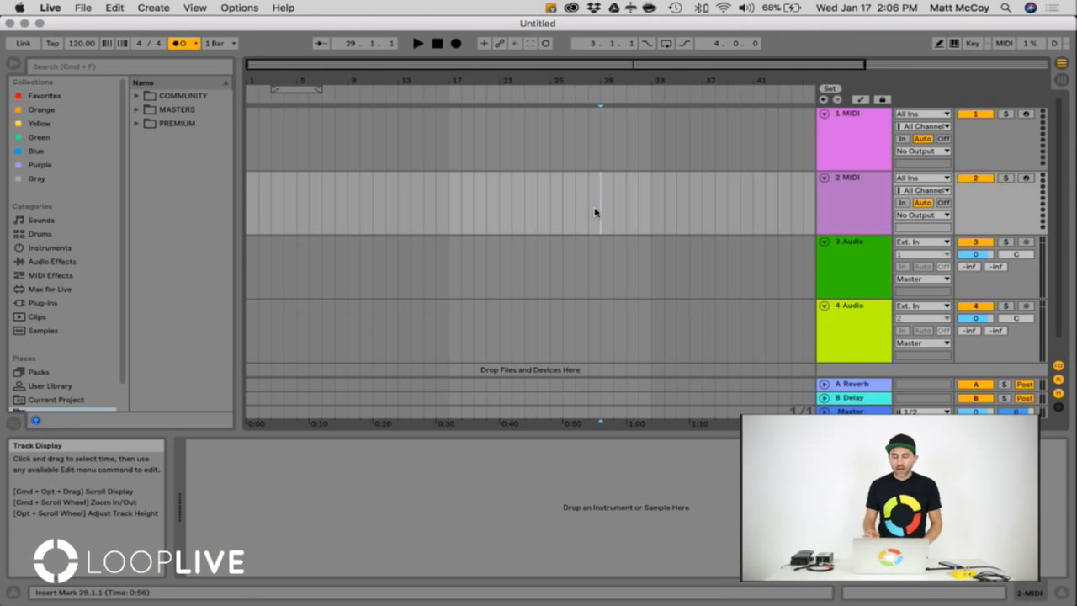
key(Tab)
click(530, 194)
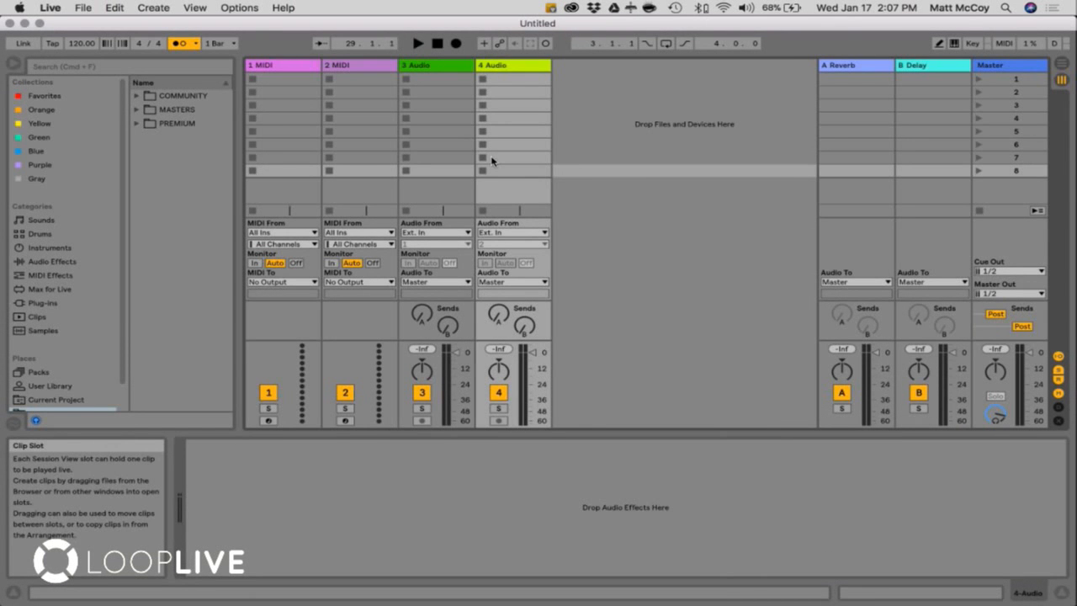
Delete both MIDI tracks from the set
click(302, 65)
click(373, 66)
click(292, 67)
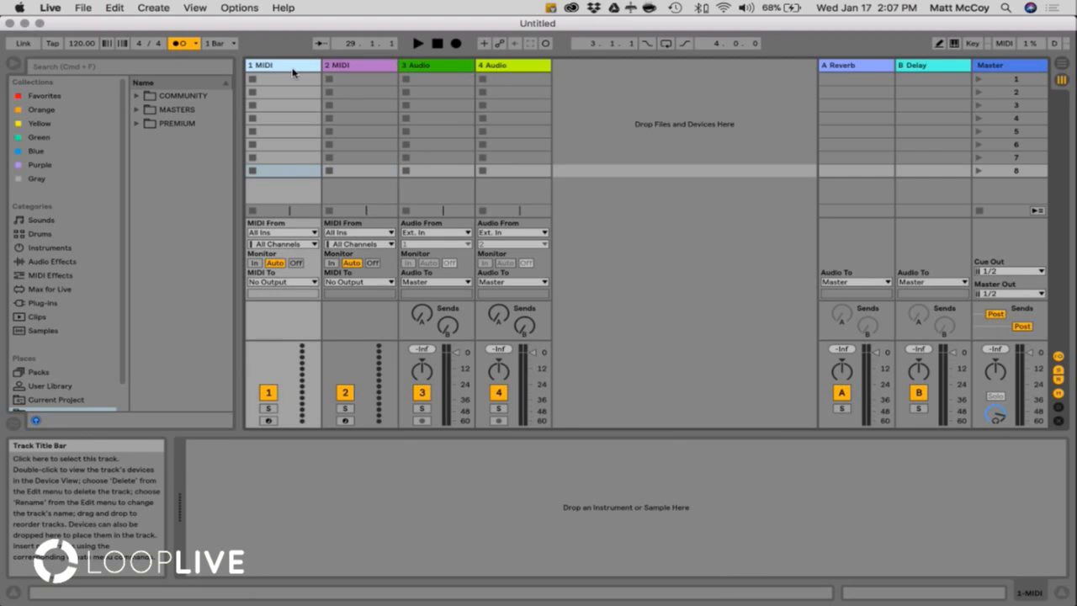
key(Delete)
key(Delete)
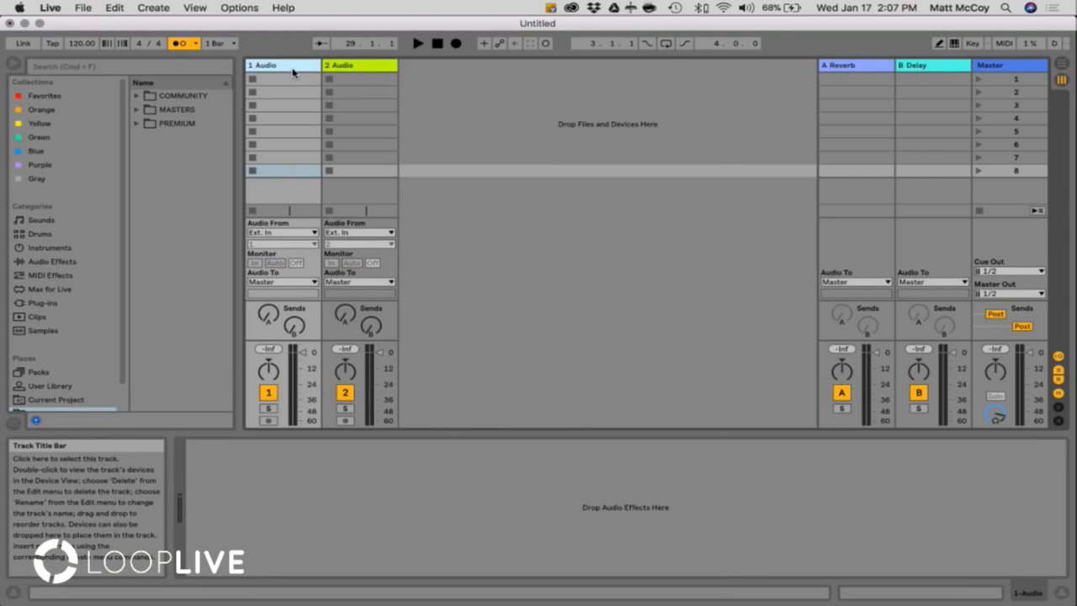
Delete the Reverb and Delay return tracks
click(859, 67)
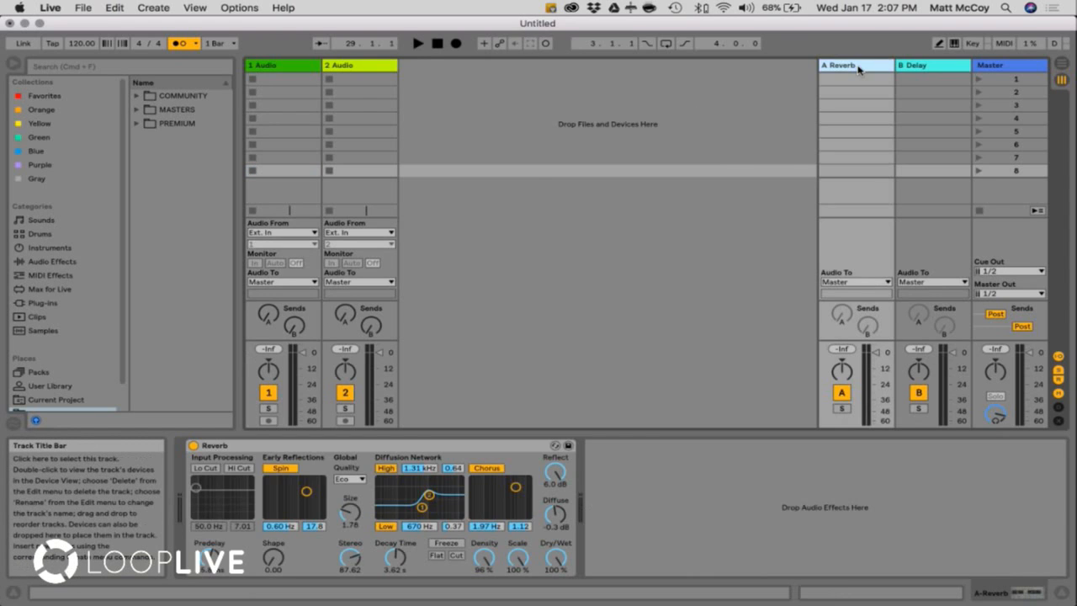
key(Delete)
key(Delete)
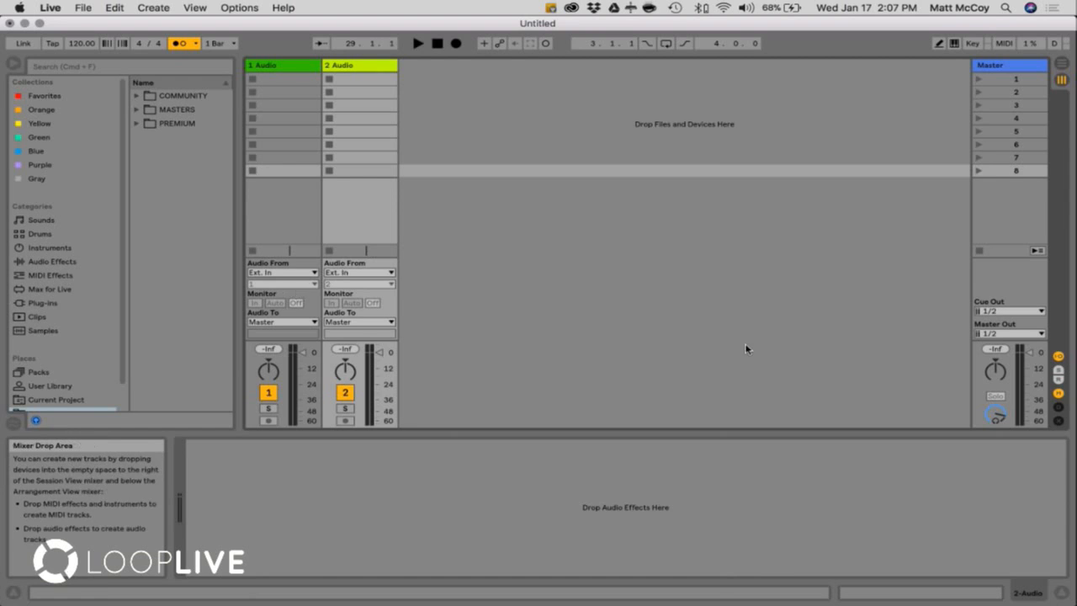
Hide the mixer's In/Out section and delete the second audio track
click(1059, 357)
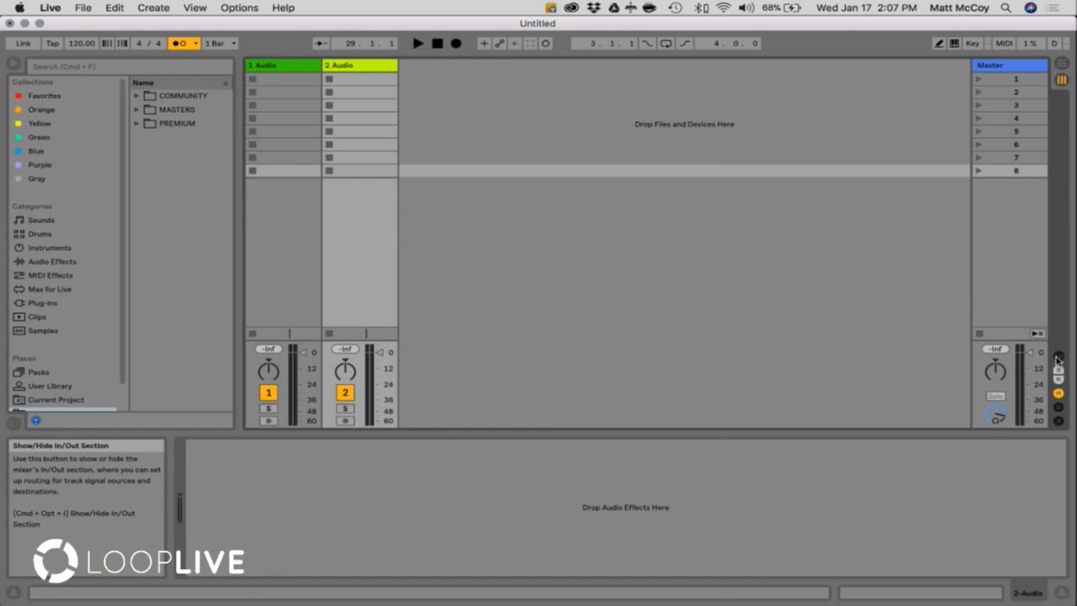
click(345, 73)
key(Delete)
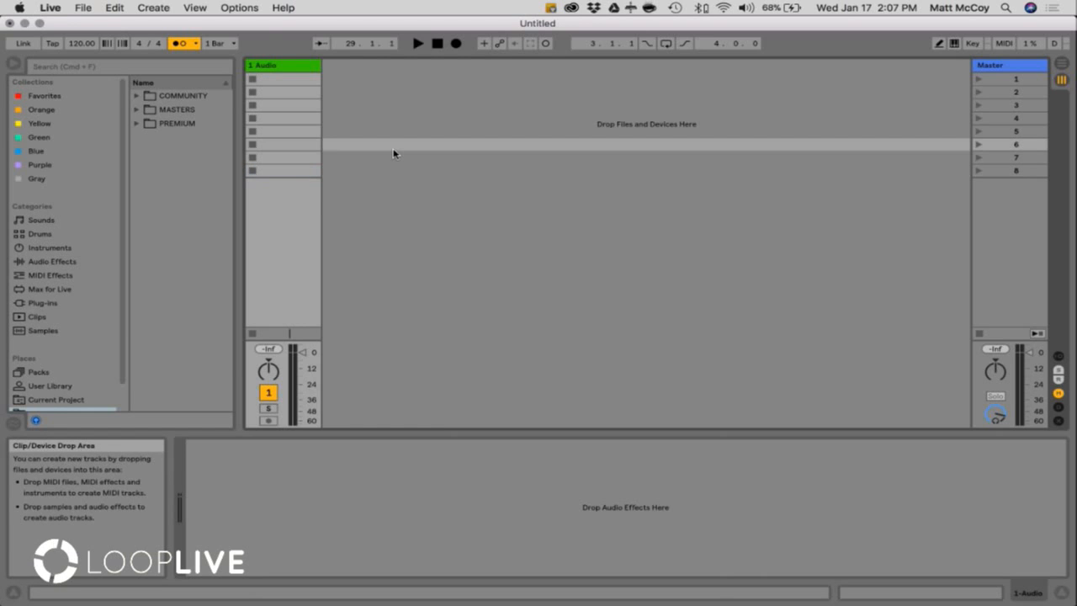
Insert three new audio tracks after track 1 Audio
click(286, 67)
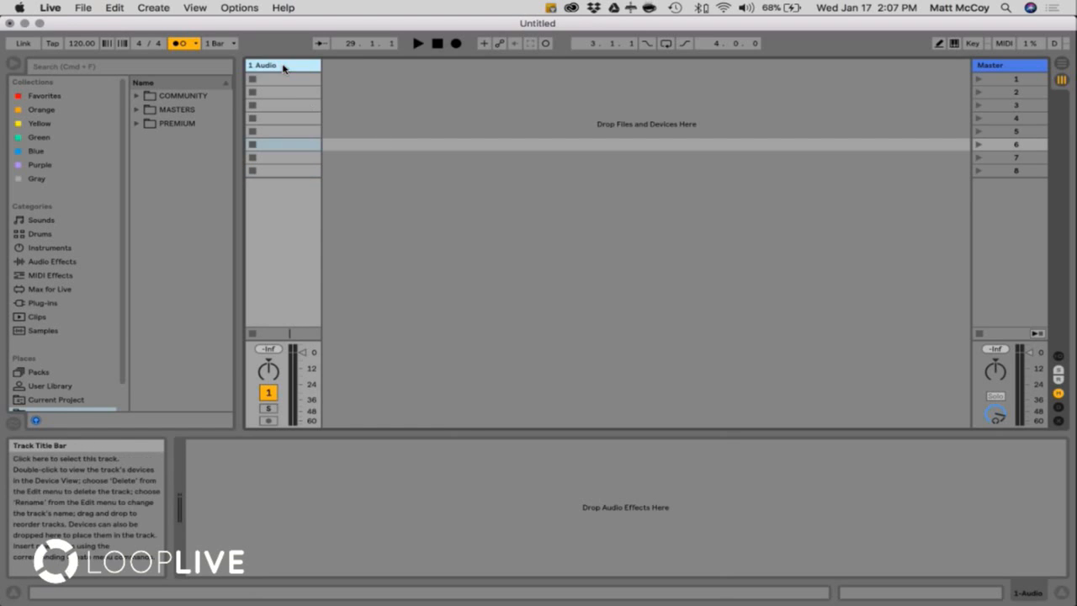
key(super+t)
key(super+t)
key(super+t)
Set the volume of track 1 Audio to -1.0 dB
click(296, 67)
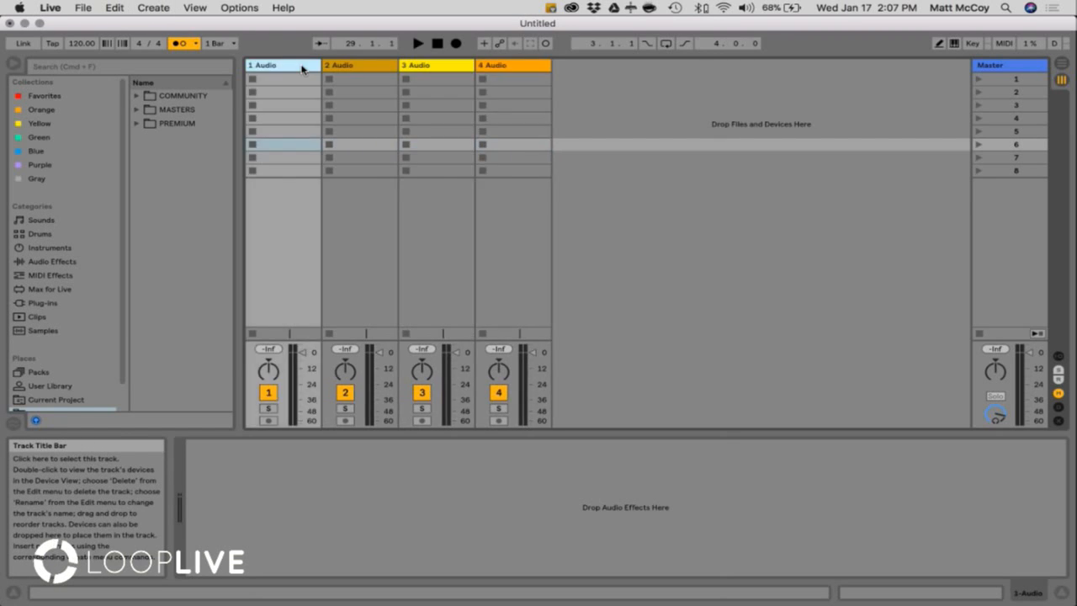
click(302, 361)
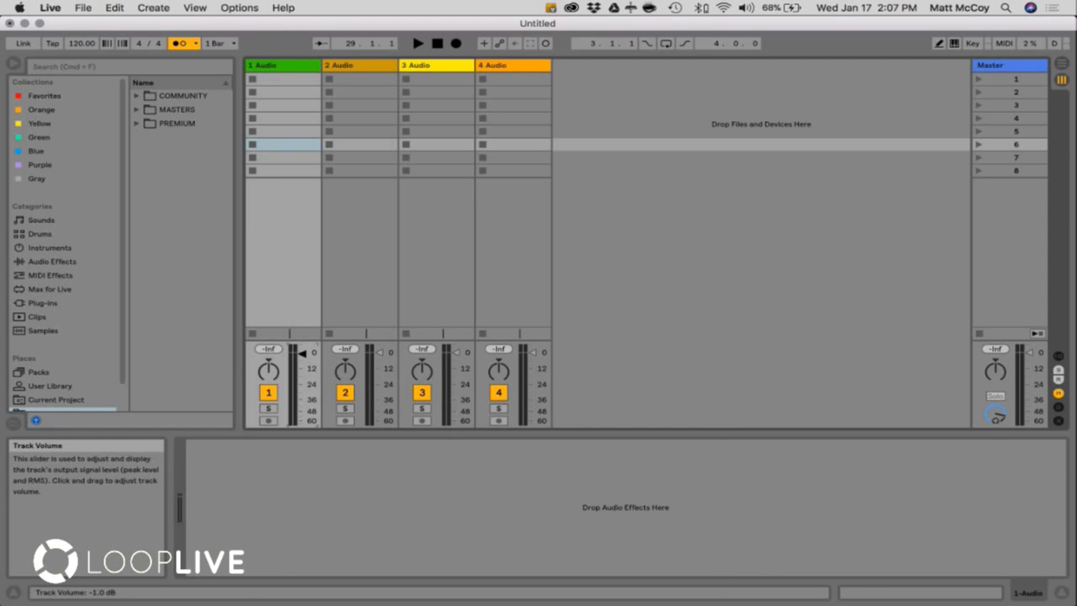
click(293, 66)
Go through the first three audio tracks one by one to examine the track columns
click(343, 66)
click(430, 67)
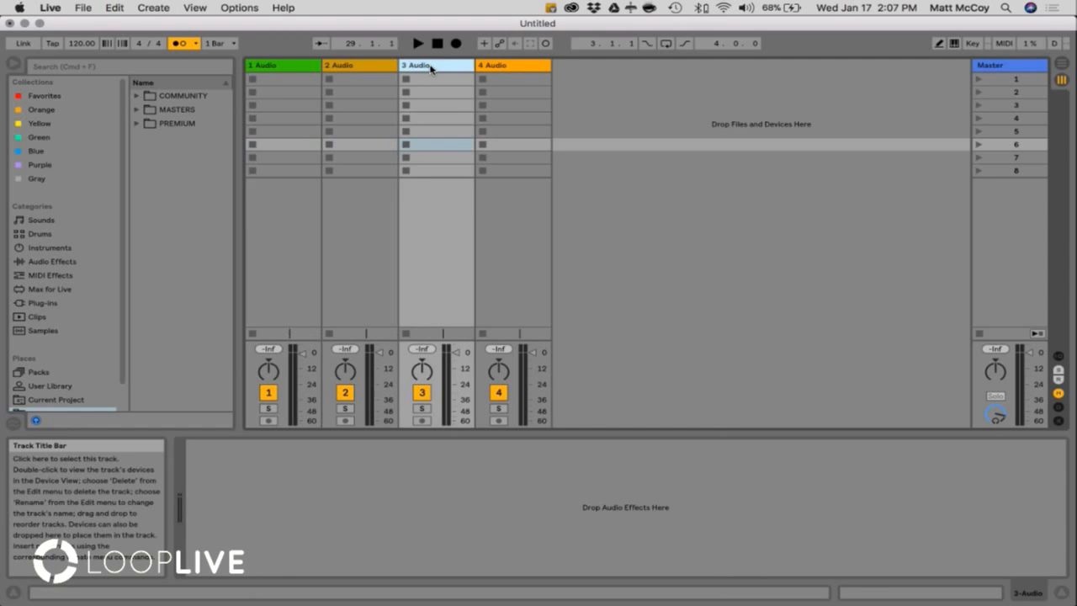
click(266, 71)
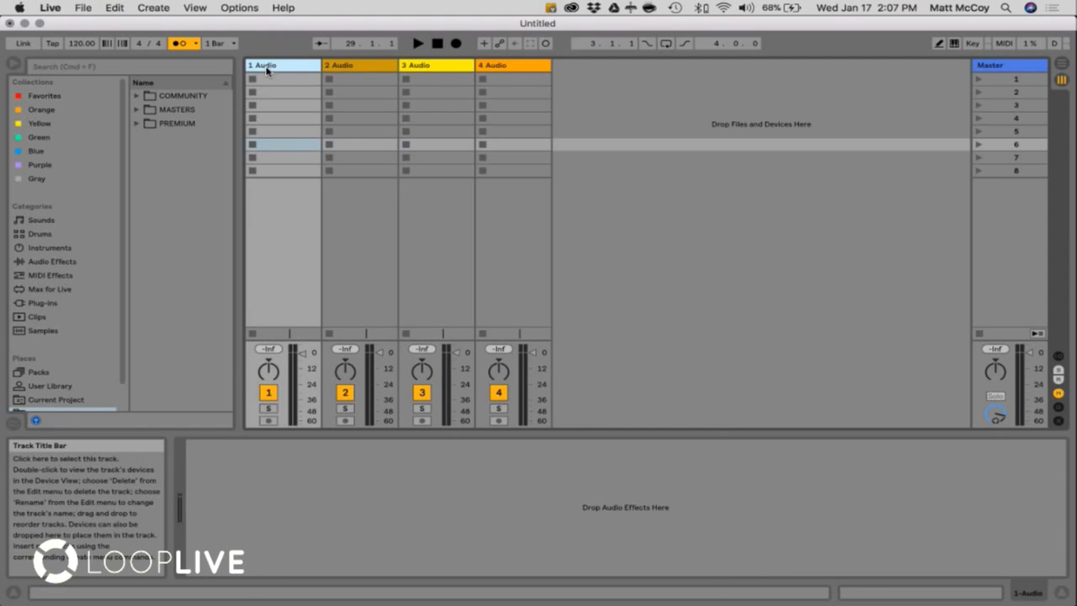
click(350, 69)
click(448, 67)
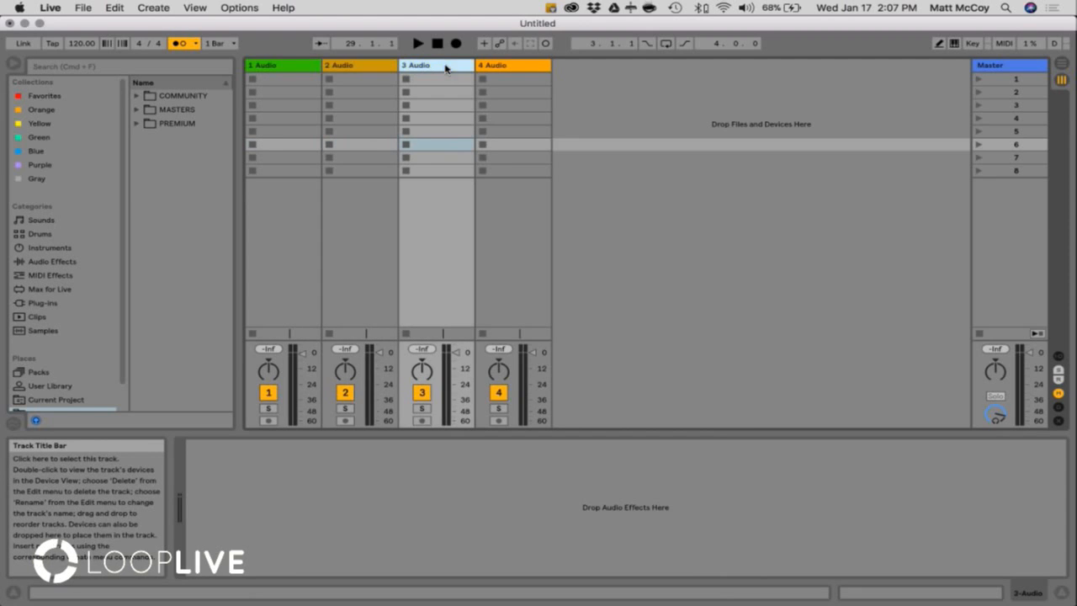
Delete audio tracks 4, 3 and 2, keeping only track 1 Audio
click(501, 69)
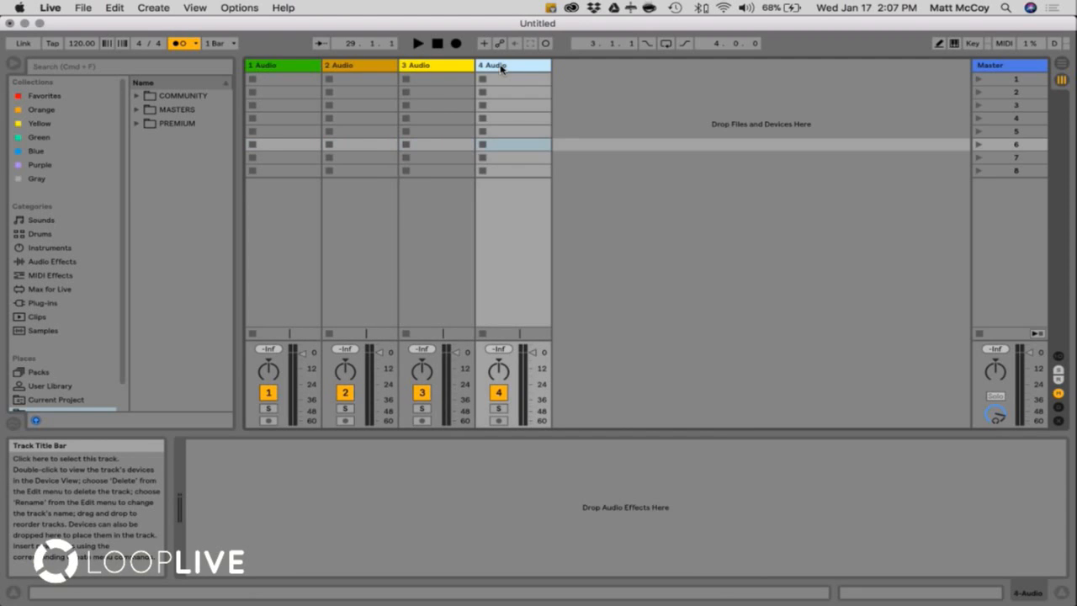
key(Delete)
key(Delete)
key(Delete)
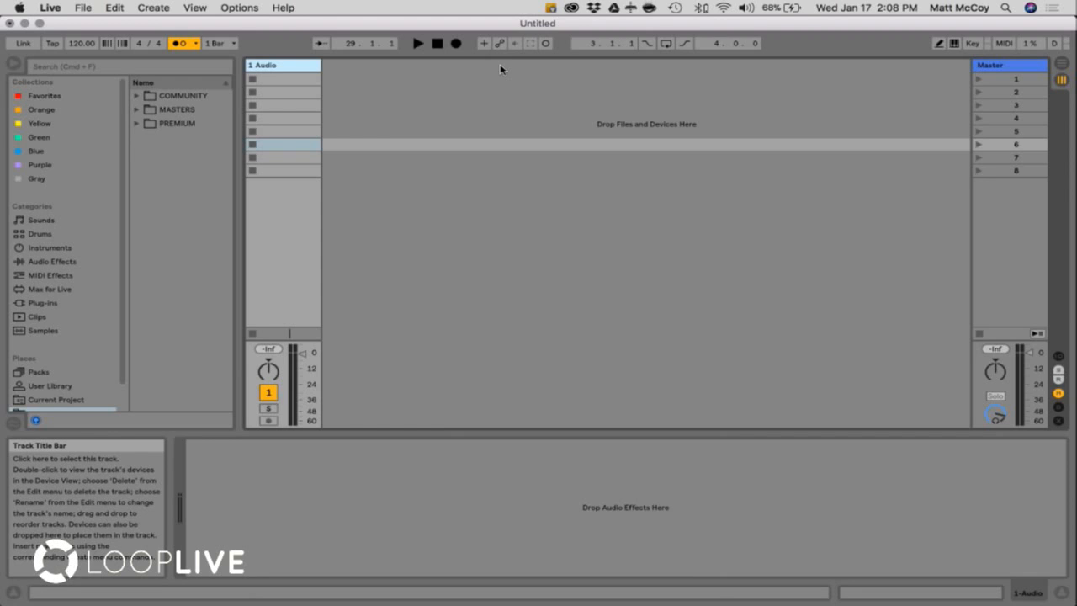
Widen the Master track column and insert three new audio tracks
drag(974, 66, 897, 67)
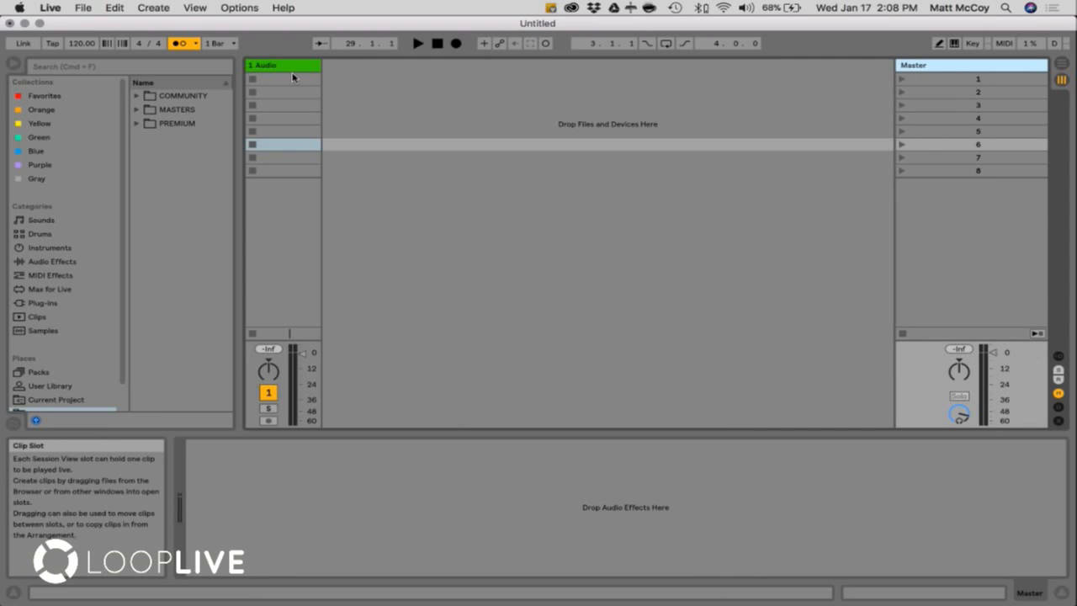
key(super+t)
key(super+t)
key(super+t)
Examine the scene rows of the Master track by selecting scenes 1, 2 and 8, and the column of track 4 Audio
click(927, 81)
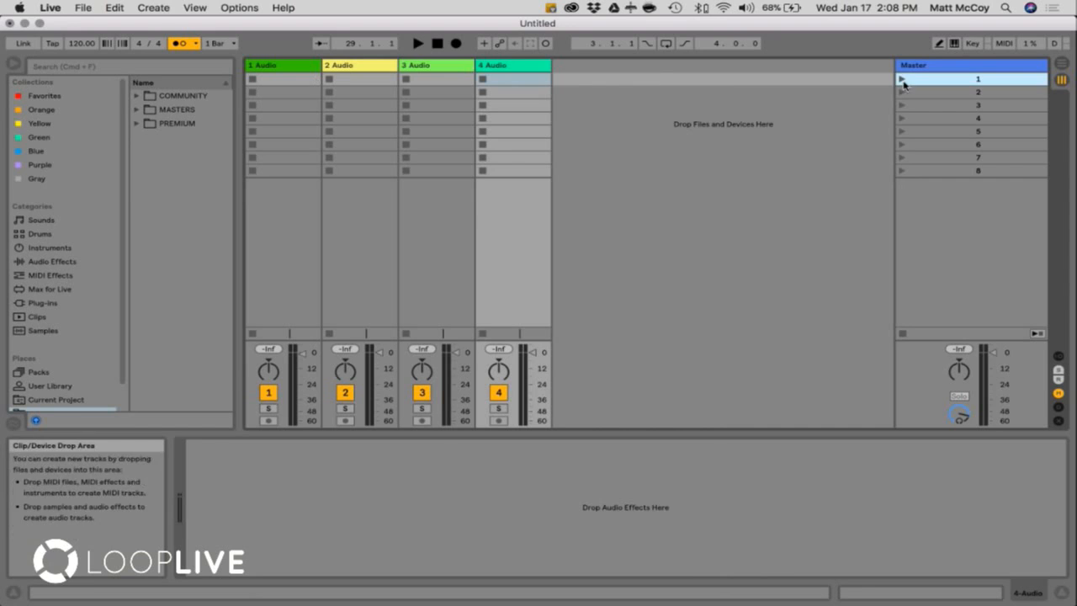
click(944, 94)
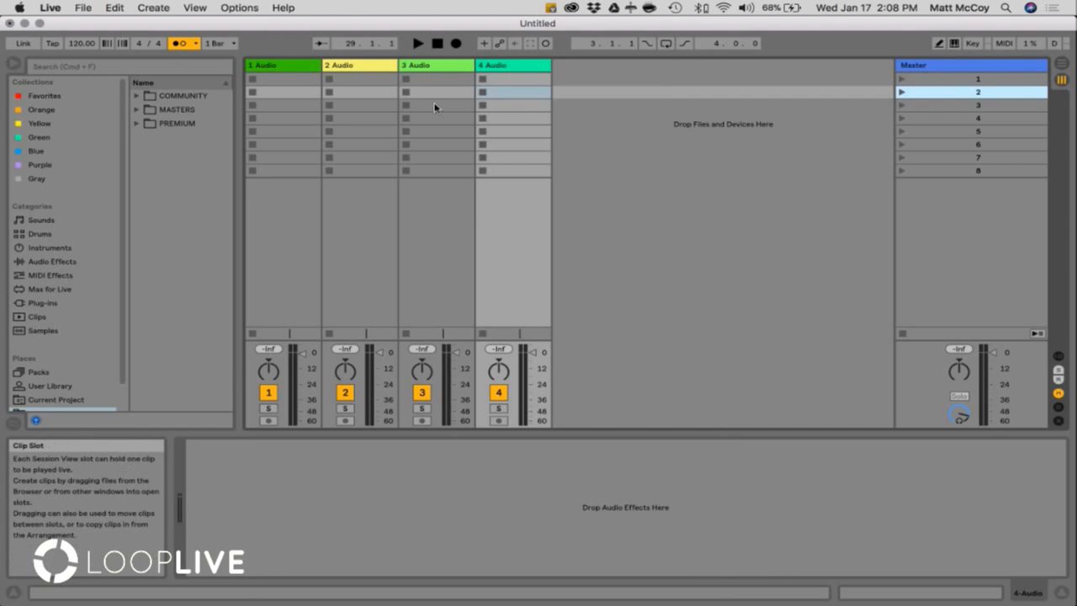
click(982, 79)
click(980, 171)
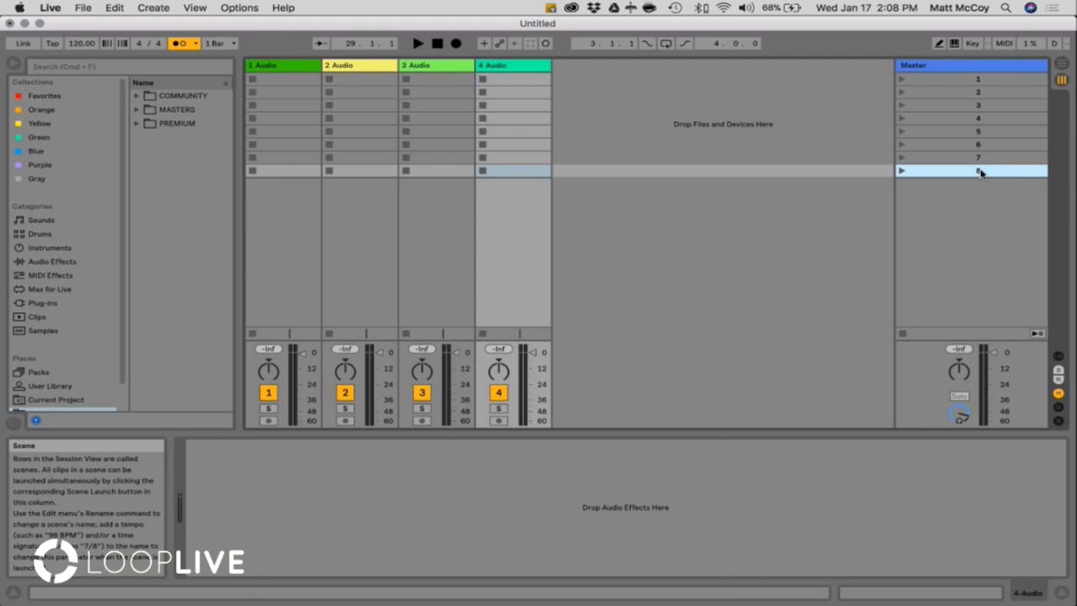
click(497, 65)
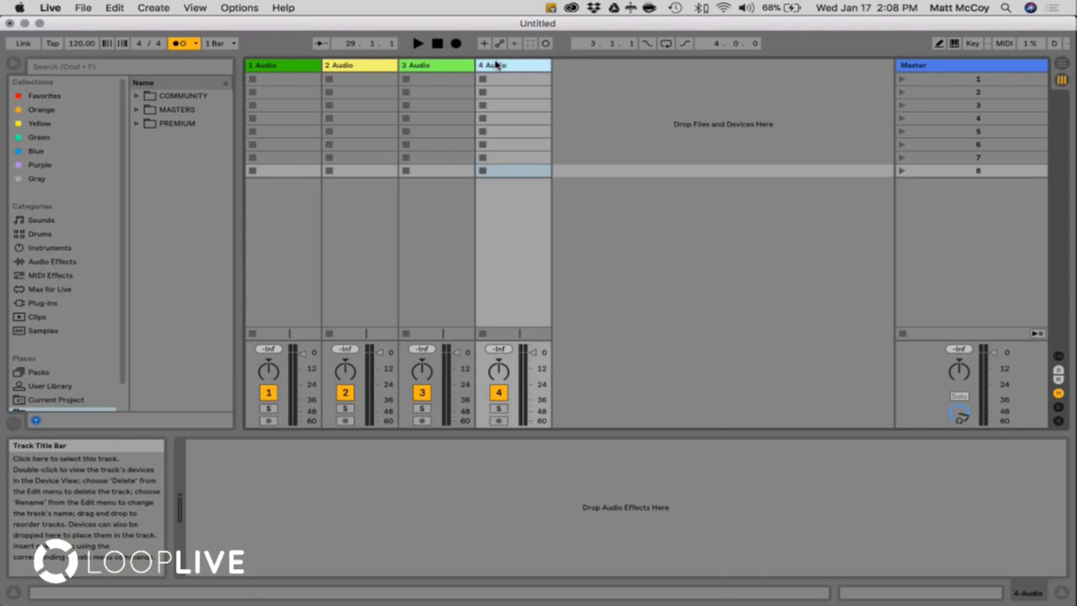
Delete the last five scenes, keeping only scenes 1 to 3
click(966, 170)
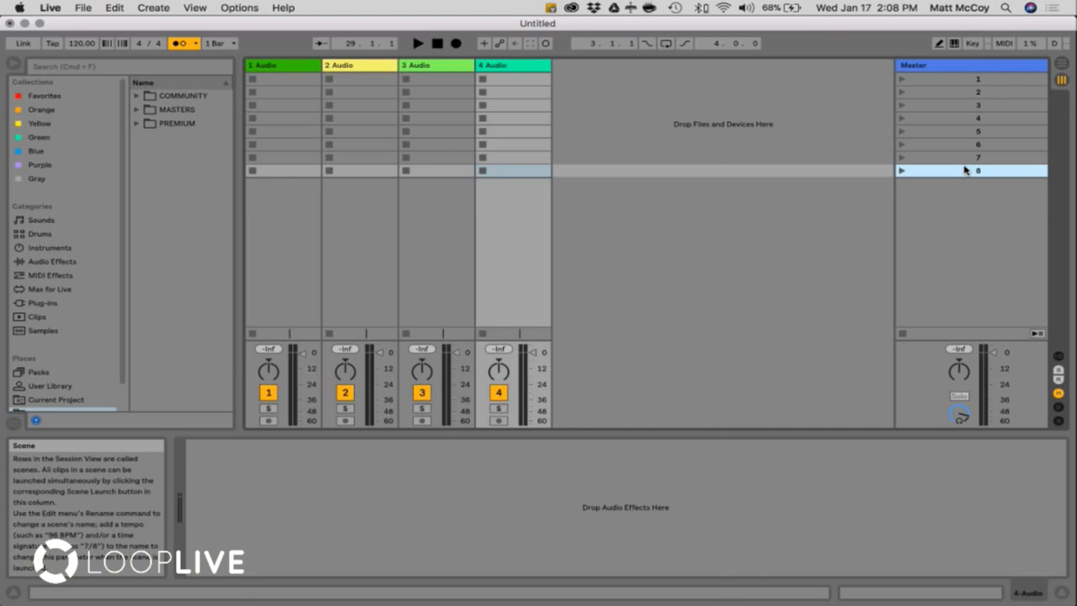
key(Delete)
key(Delete)
key(Delete)
key(Delete)
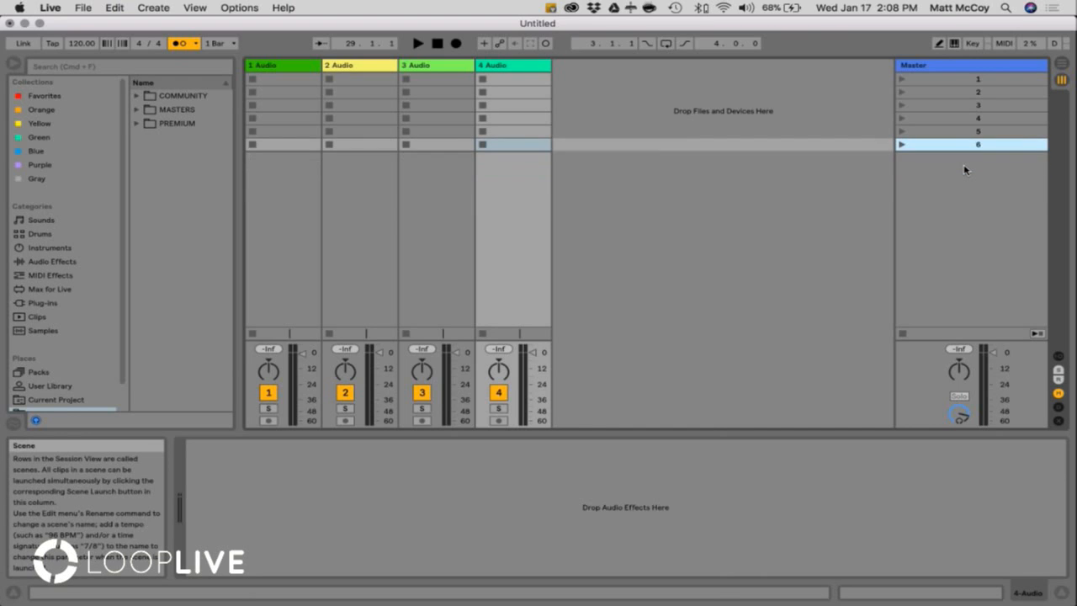
key(Delete)
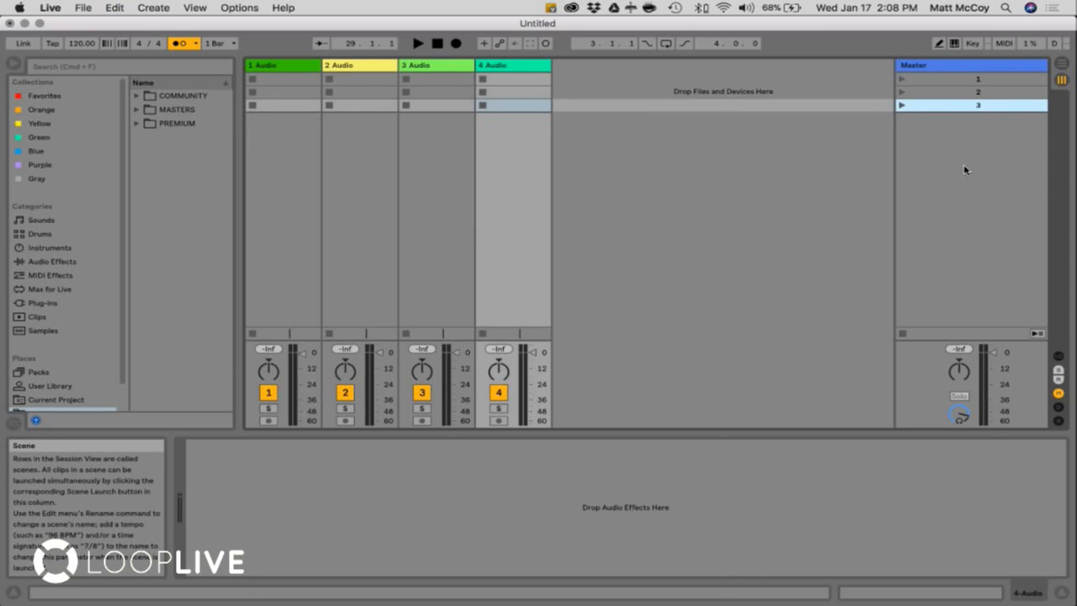
click(975, 78)
click(975, 104)
Remove the three extra audio tracks, starting from track 4 Audio, so that only the first one is kept
click(500, 68)
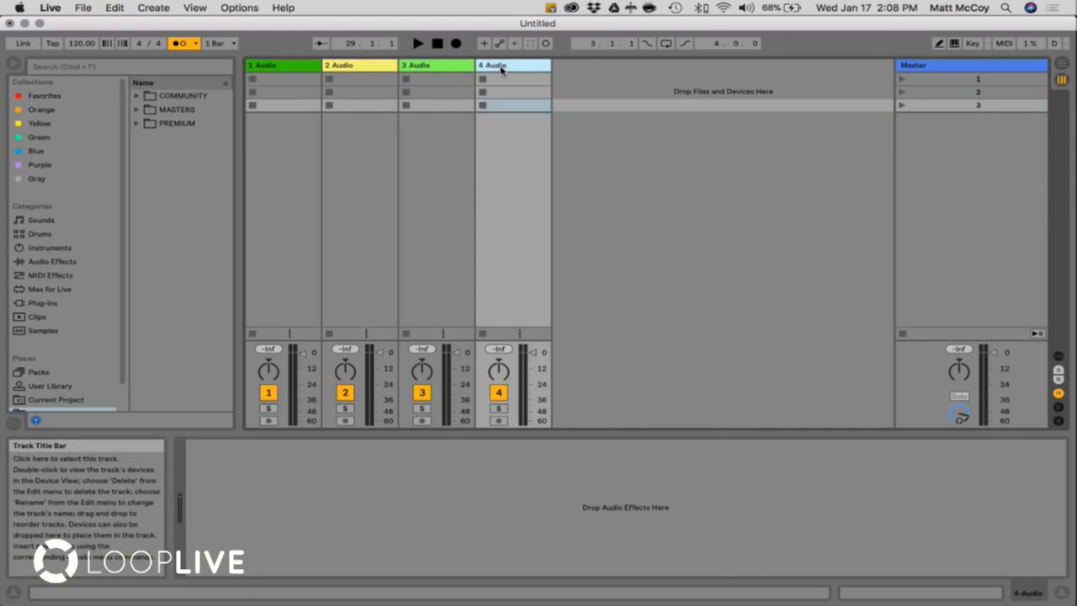
key(Delete)
key(Delete)
key(Delete)
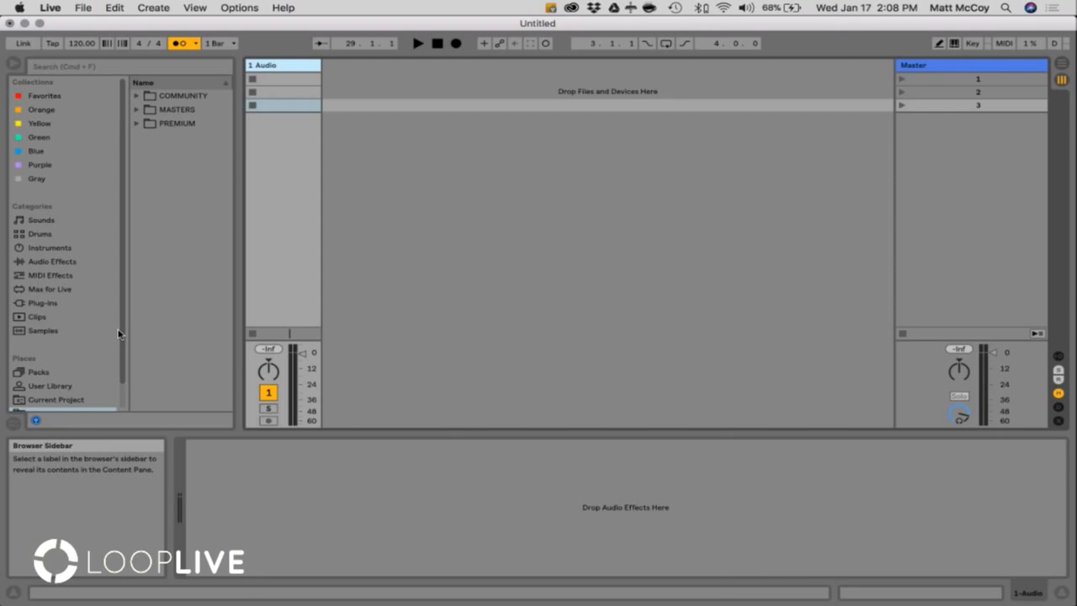
Browse the Sounds, Drums and Instruments categories, previewing the Built-in and C78 drum kits
click(40, 219)
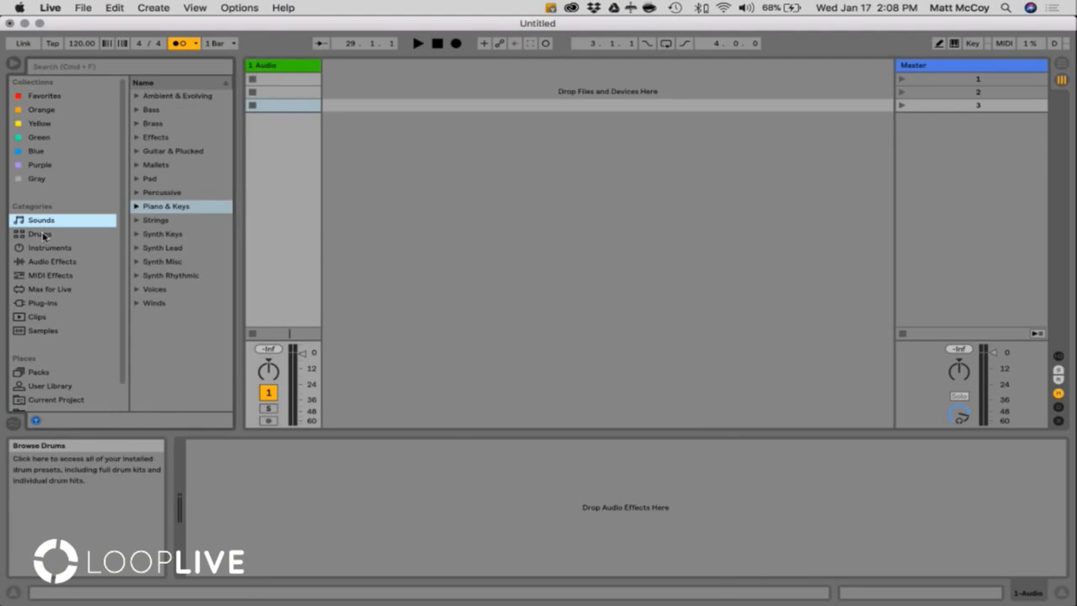
click(40, 234)
click(206, 220)
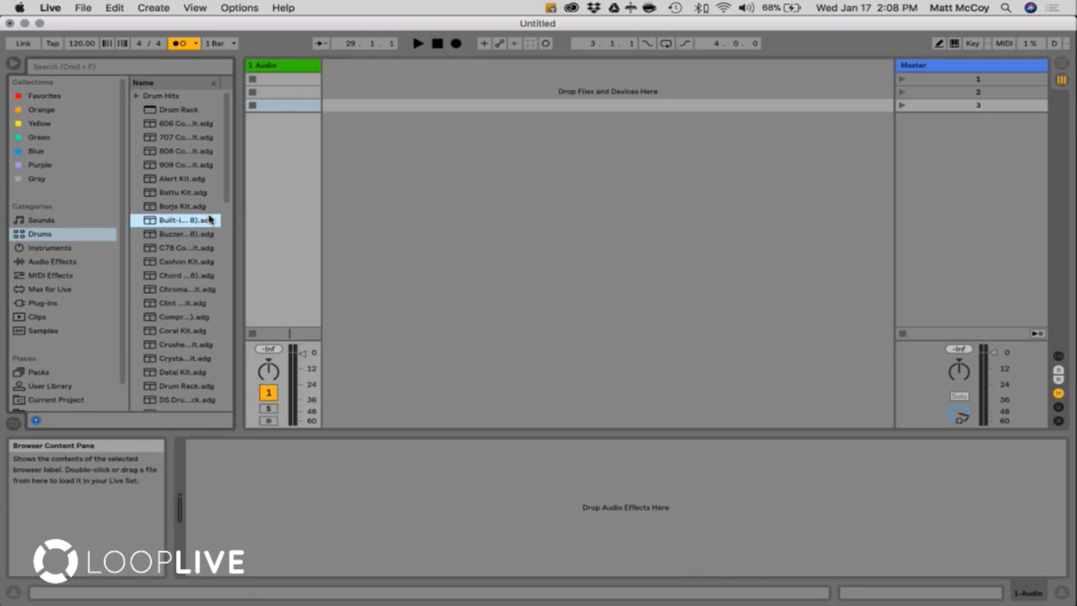
click(186, 247)
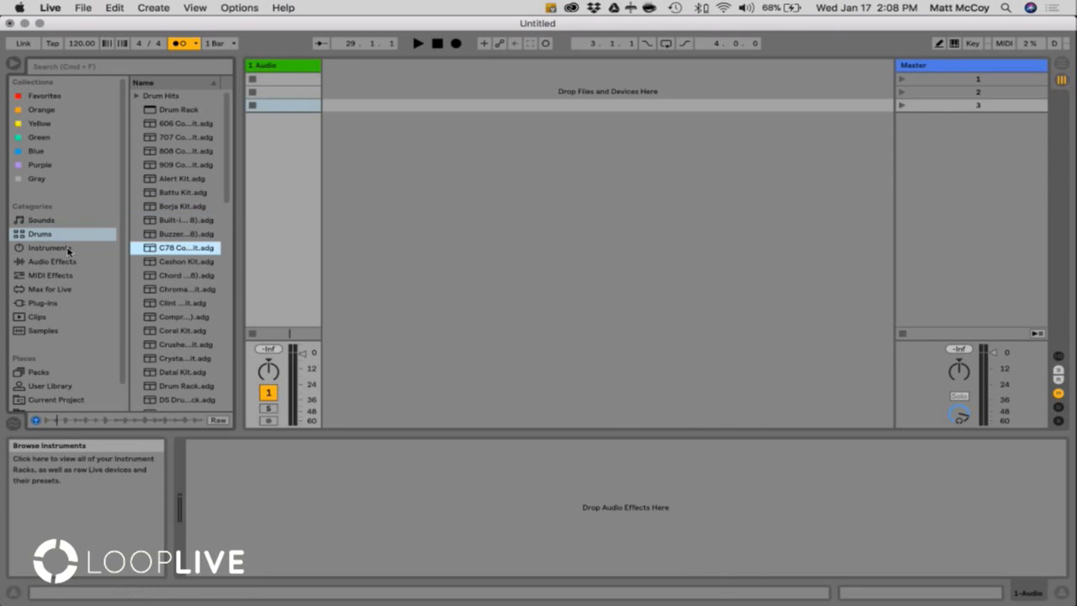
key(XF86AudioRaiseVolume)
key(XF86AudioLowerVolume)
key(XF86AudioLowerVolume)
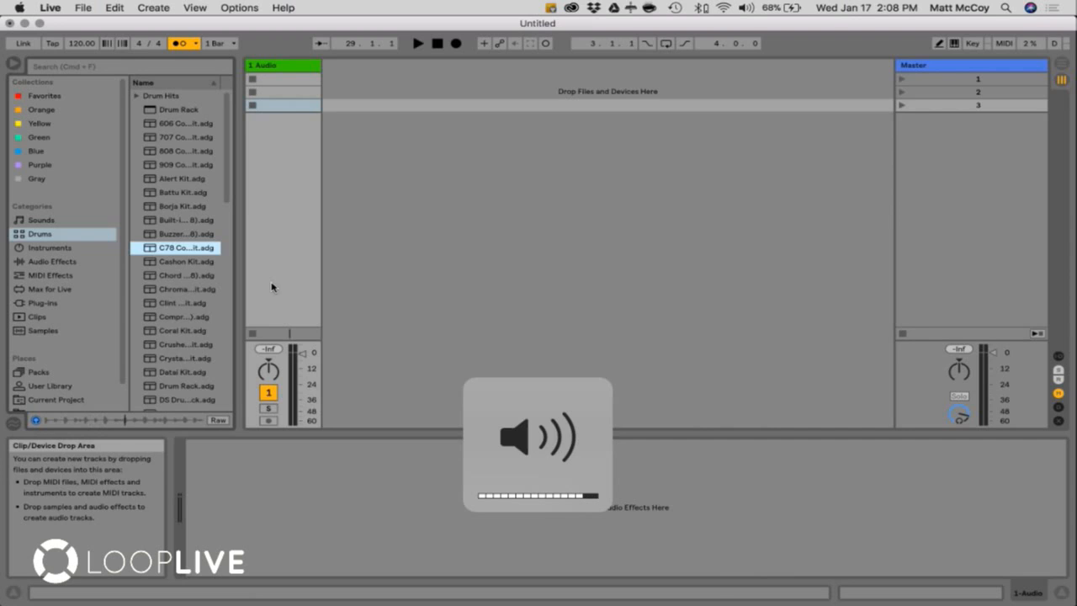
click(42, 247)
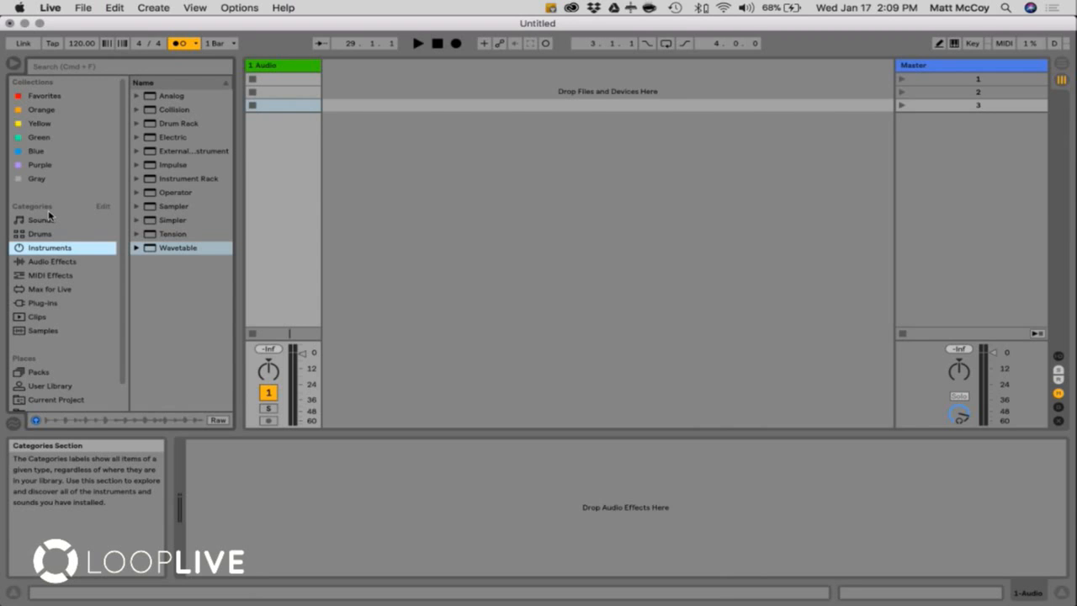
Examine the category editing option and the folder picker for adding a place, and close both
click(102, 206)
click(103, 209)
scroll(77, 330, down, 1)
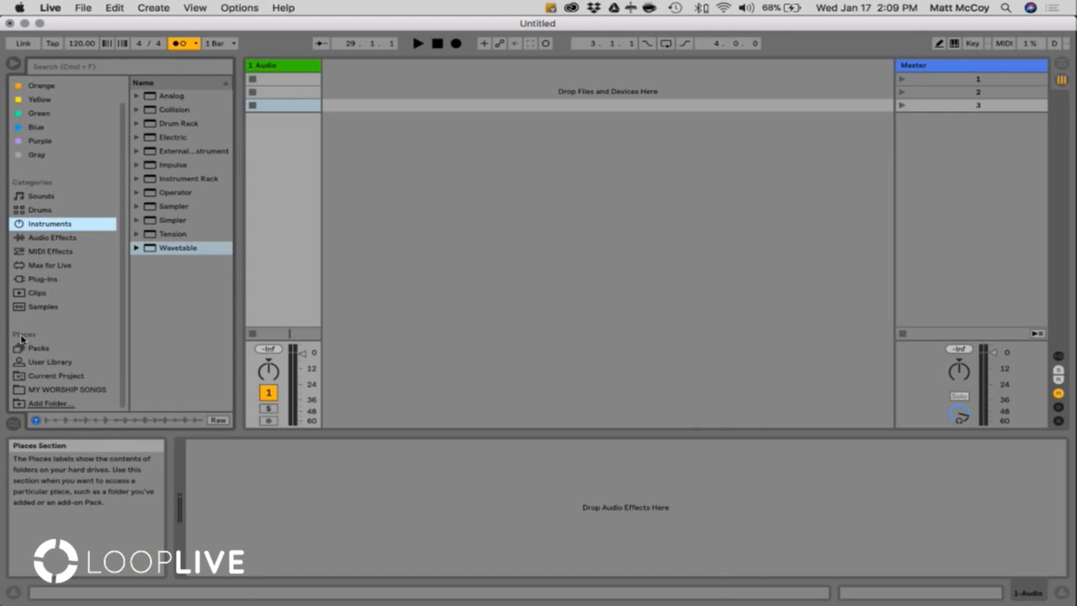
click(50, 404)
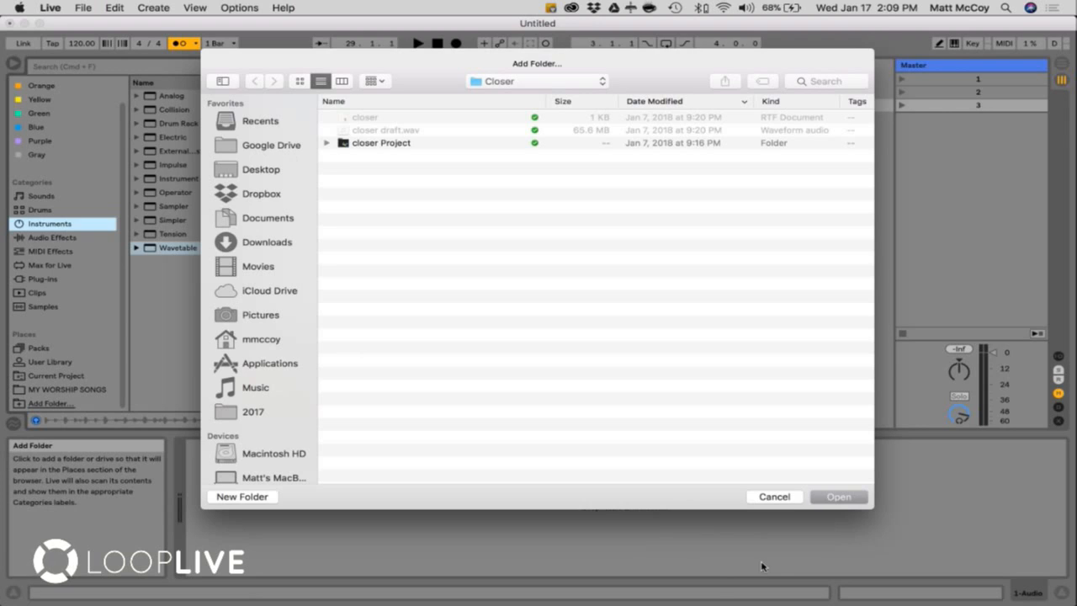
click(772, 498)
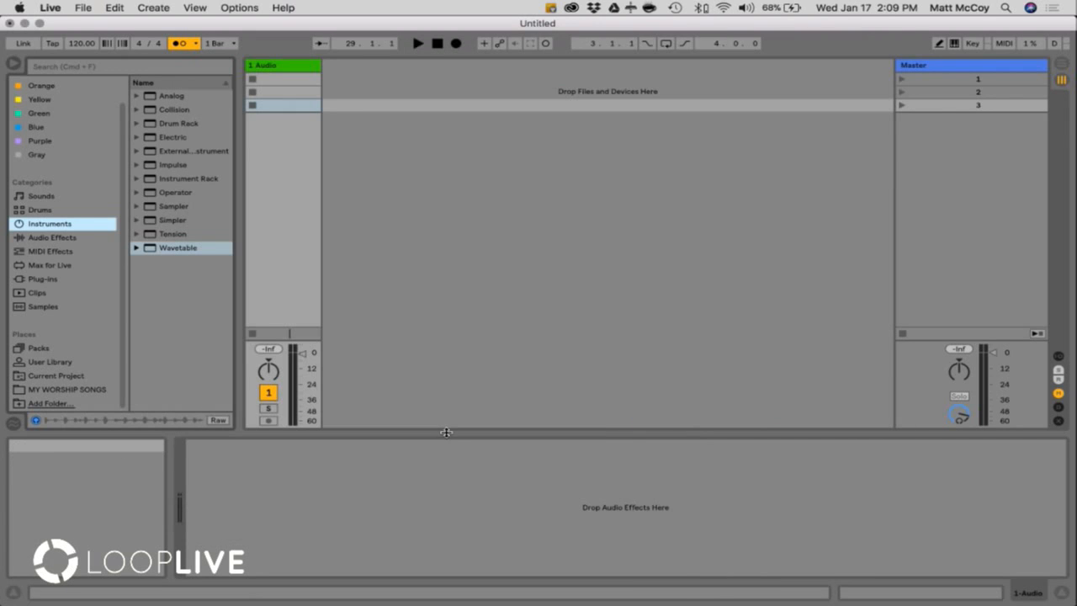
Show the MY WORSHIP SONGS folder, expand PREMIUM and widen the browser to fit the full song folder names
click(62, 390)
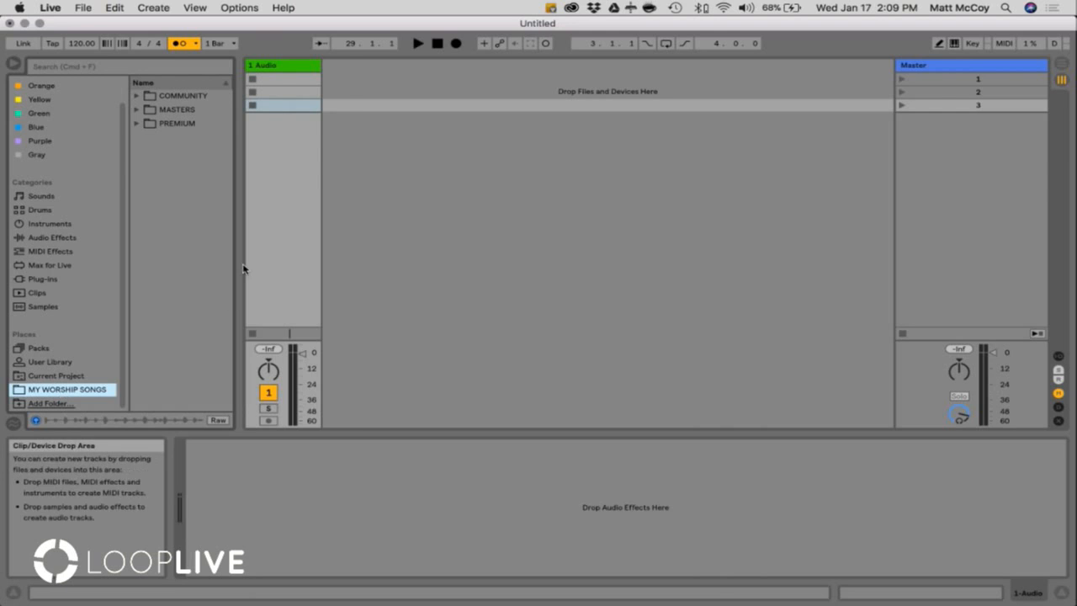
drag(237, 263, 267, 263)
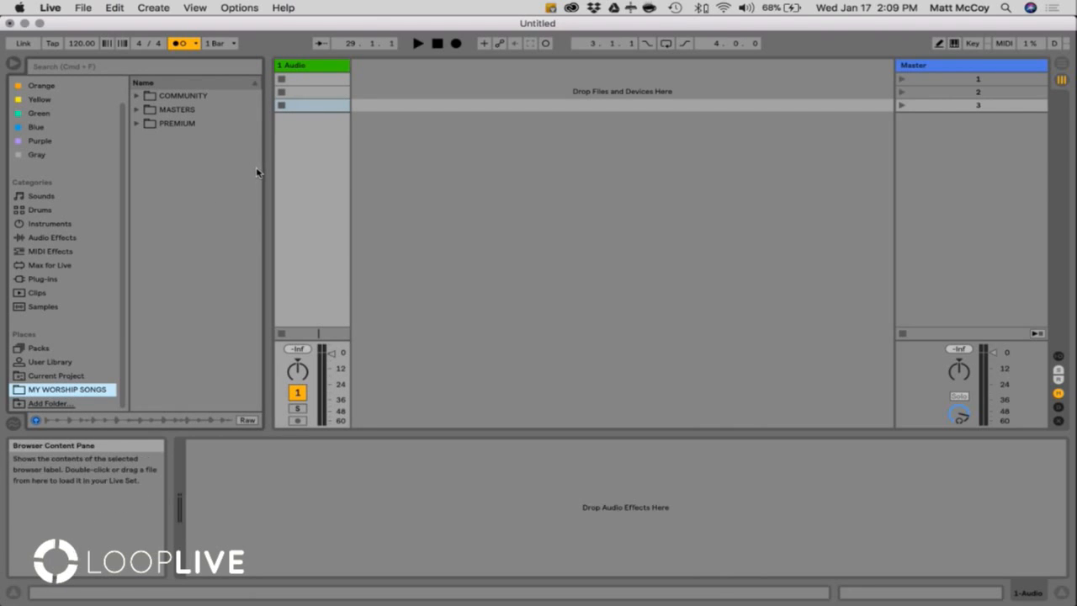
drag(264, 167, 277, 168)
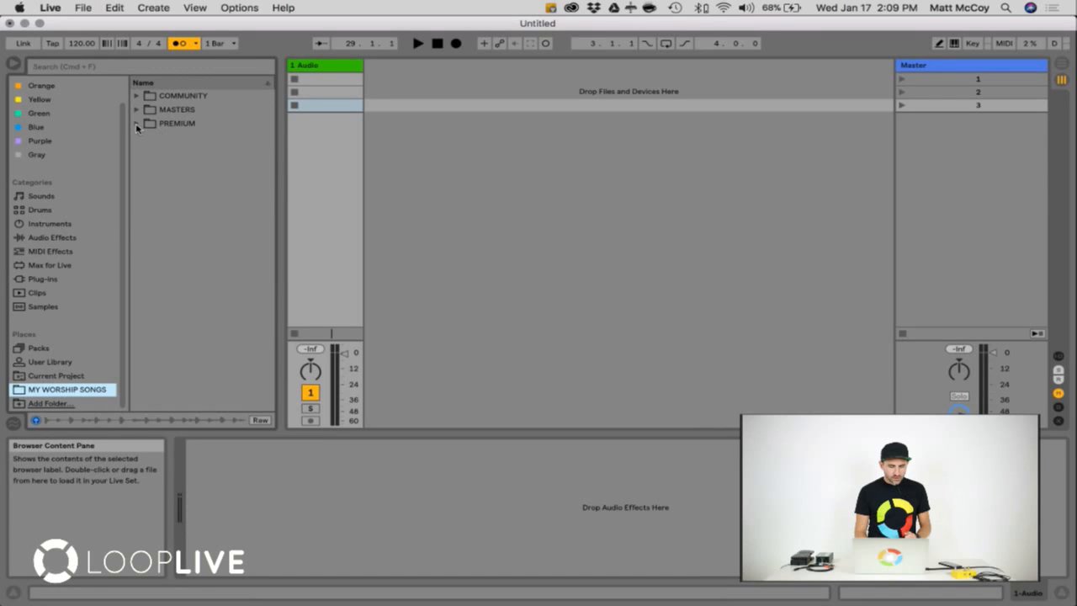
click(136, 123)
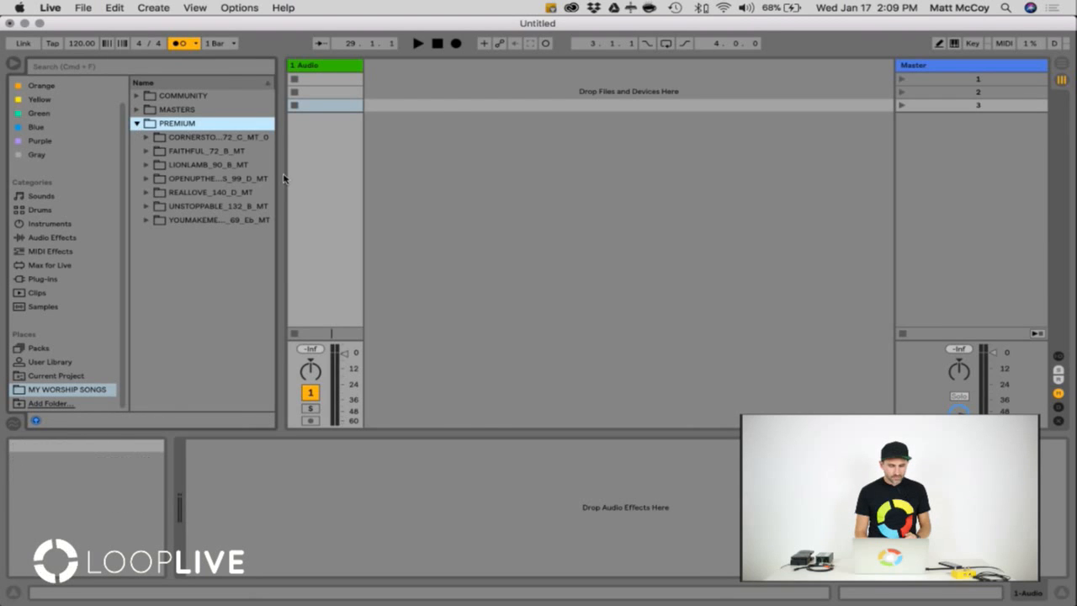
drag(281, 174, 399, 174)
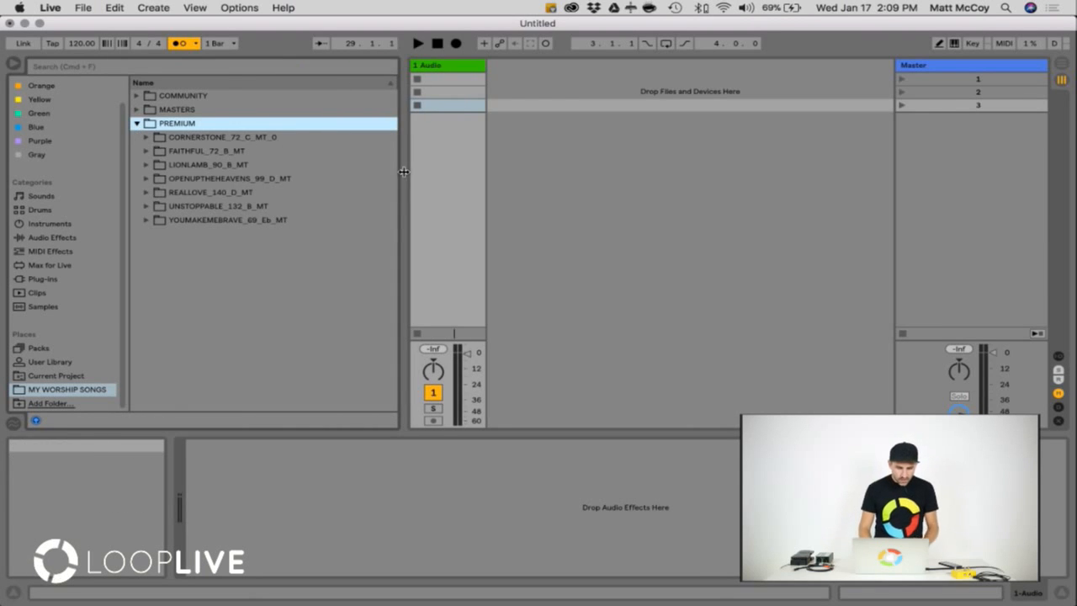
Expand the OPENUPTHEHEAVENS_99_D_MT folder and look through its stems, including EGTR1, ACOUSTIC and CLICK
click(190, 181)
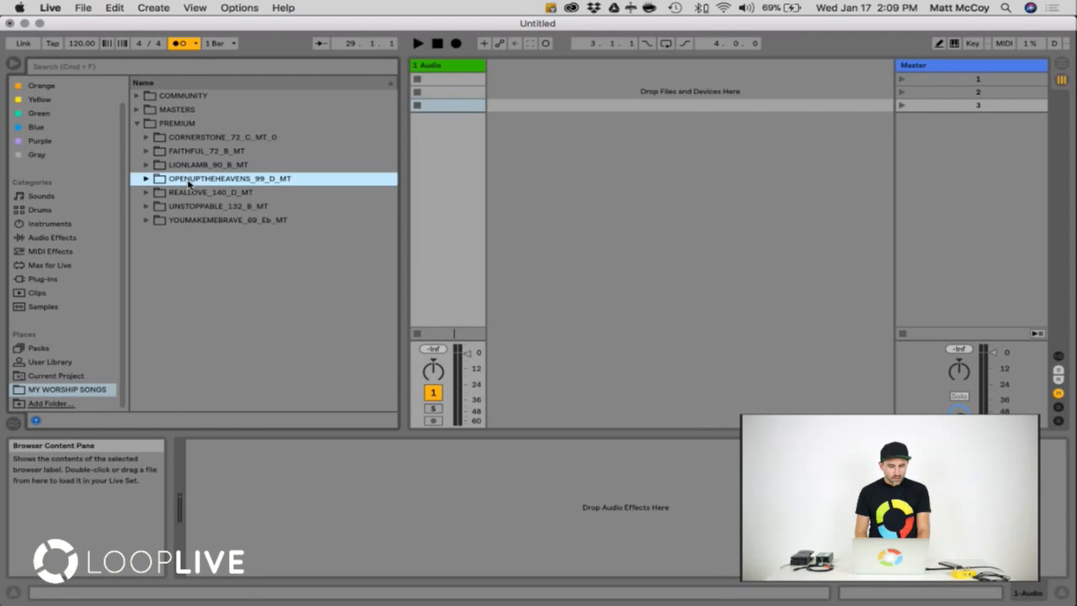
click(146, 179)
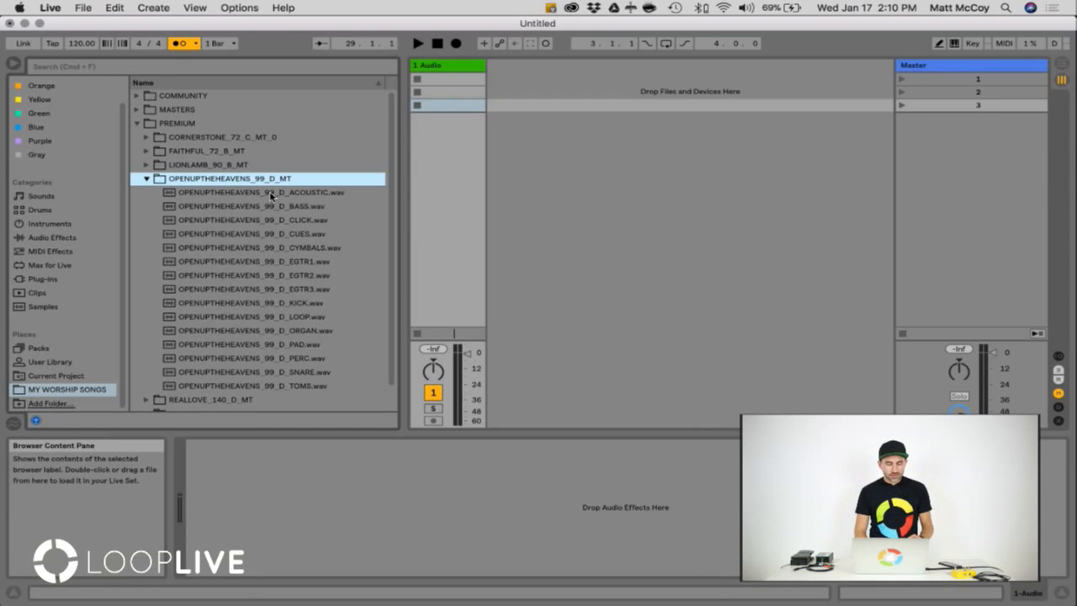
click(305, 261)
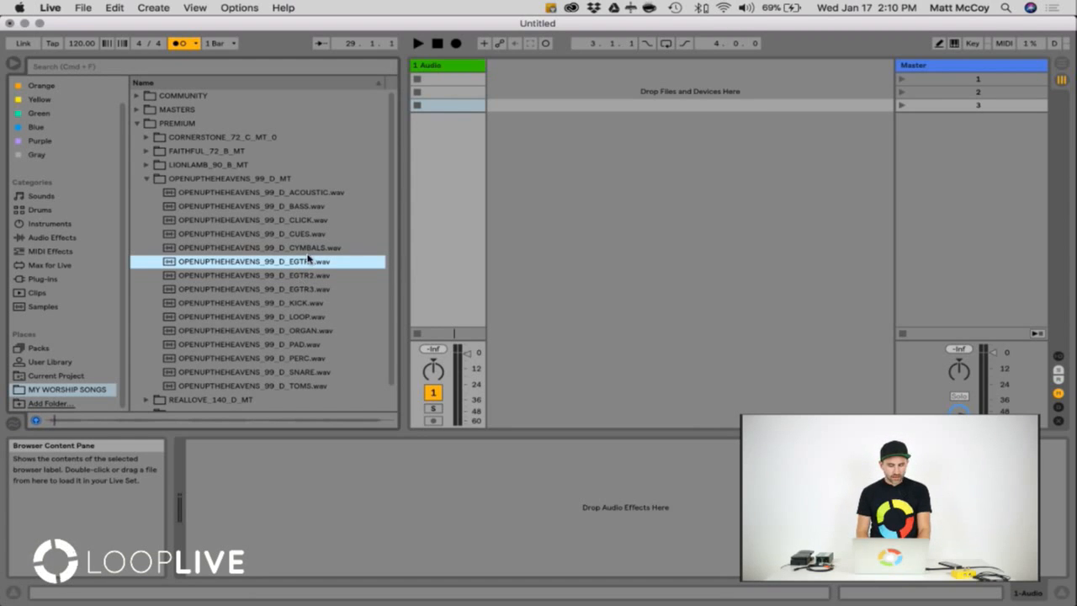
click(304, 201)
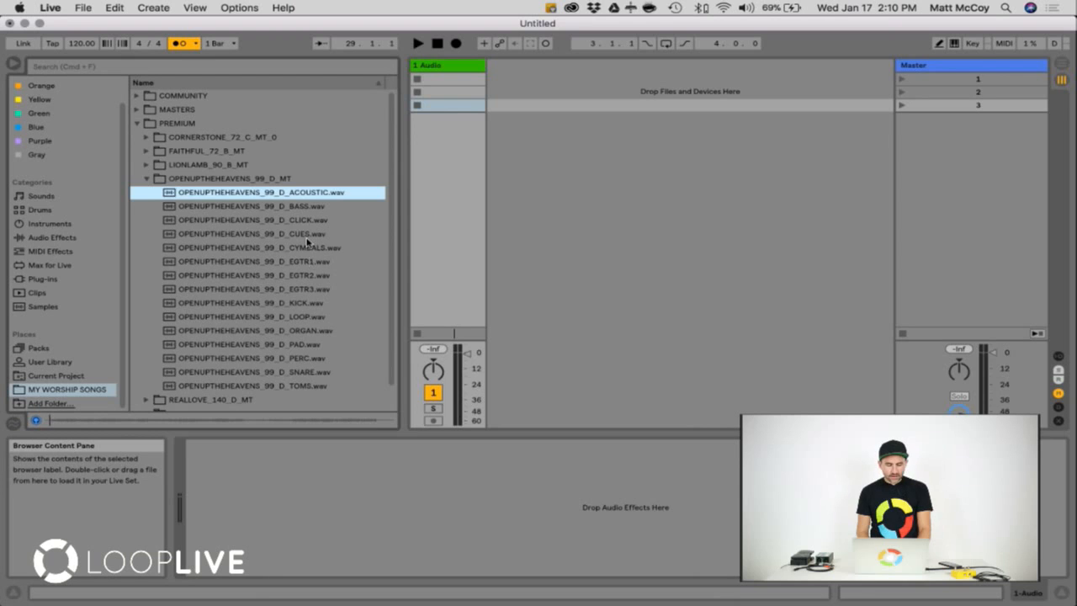
click(302, 221)
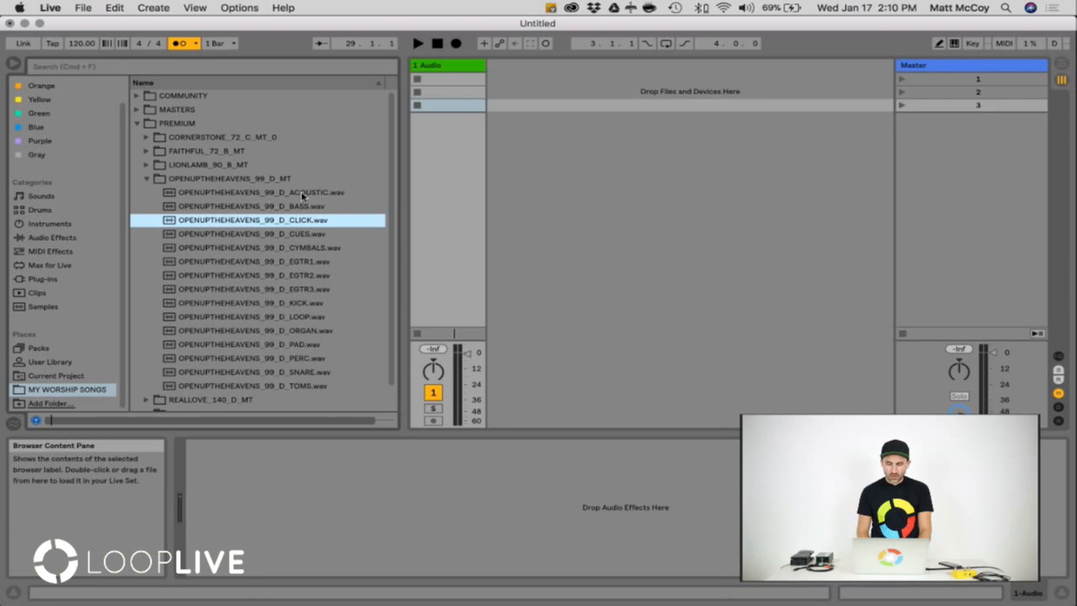
click(263, 180)
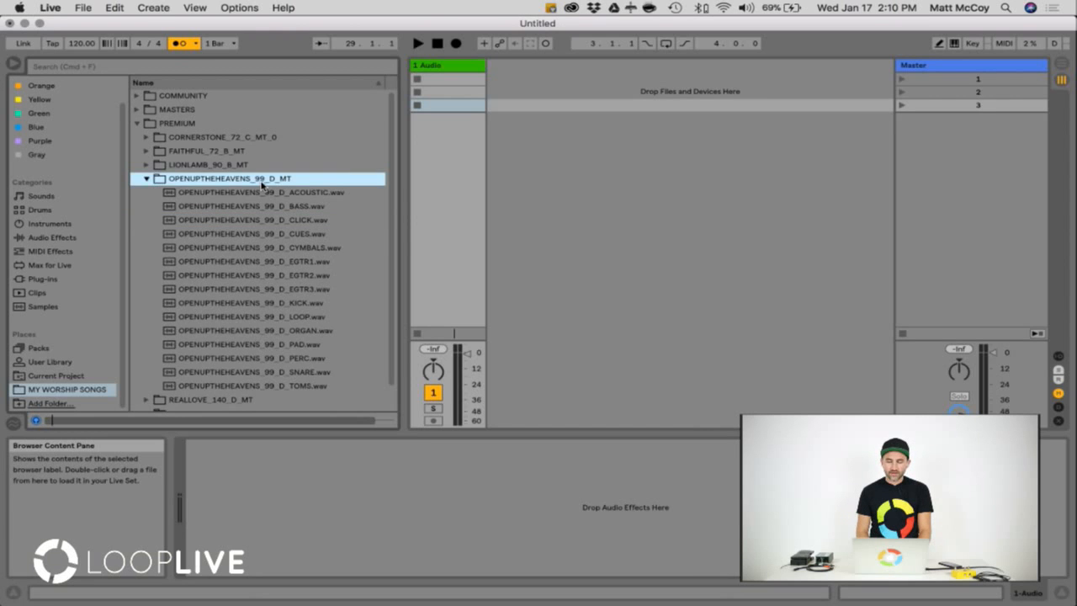
Rename scene 1 as OPEN UP THE HEAVENS
click(979, 80)
right_click(981, 83)
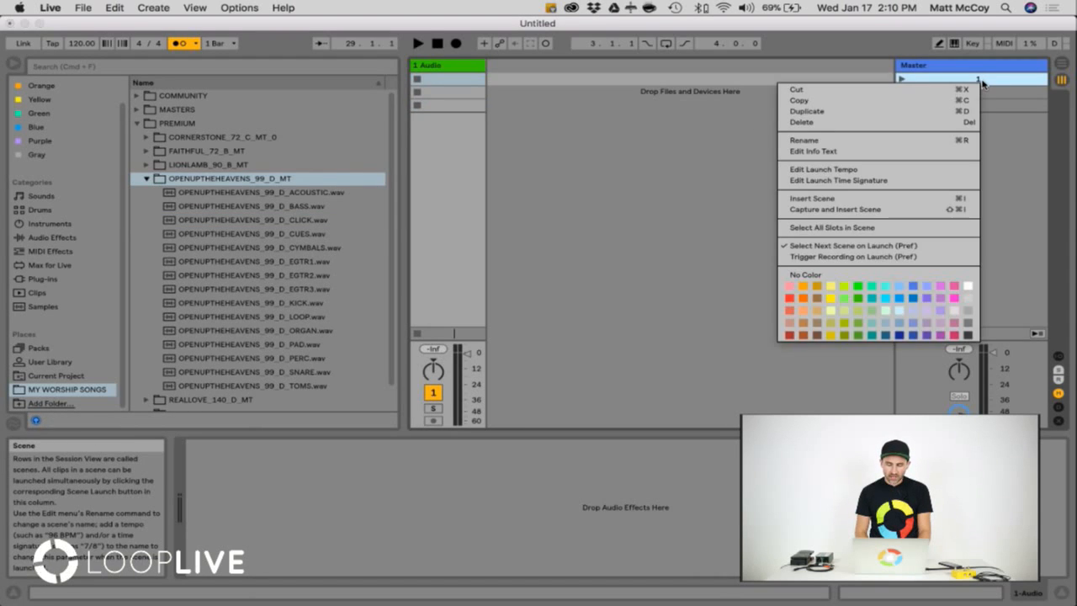
click(842, 139)
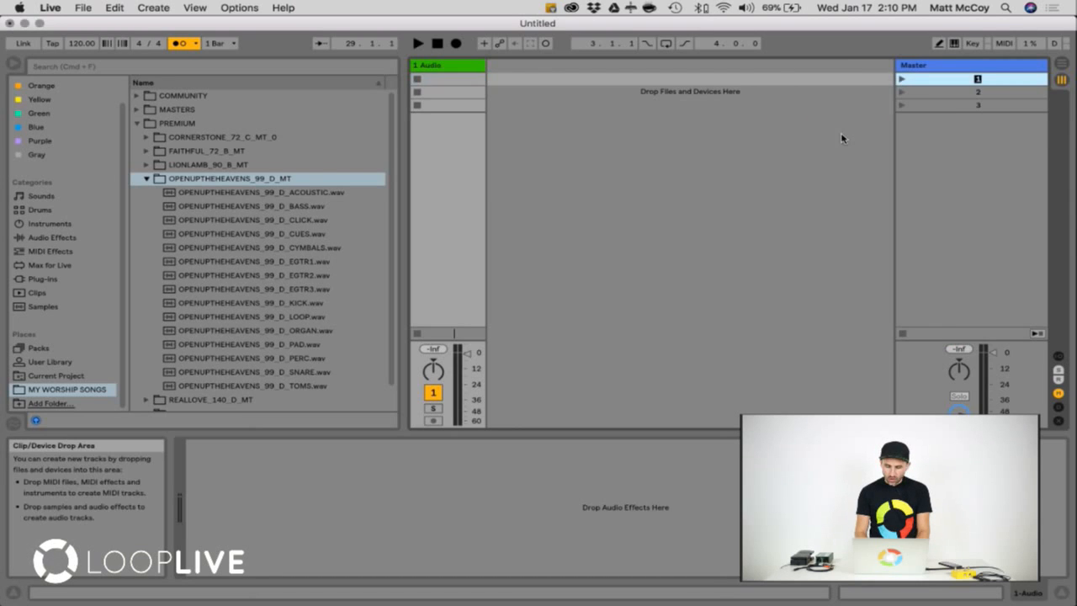
text(OPEN U)
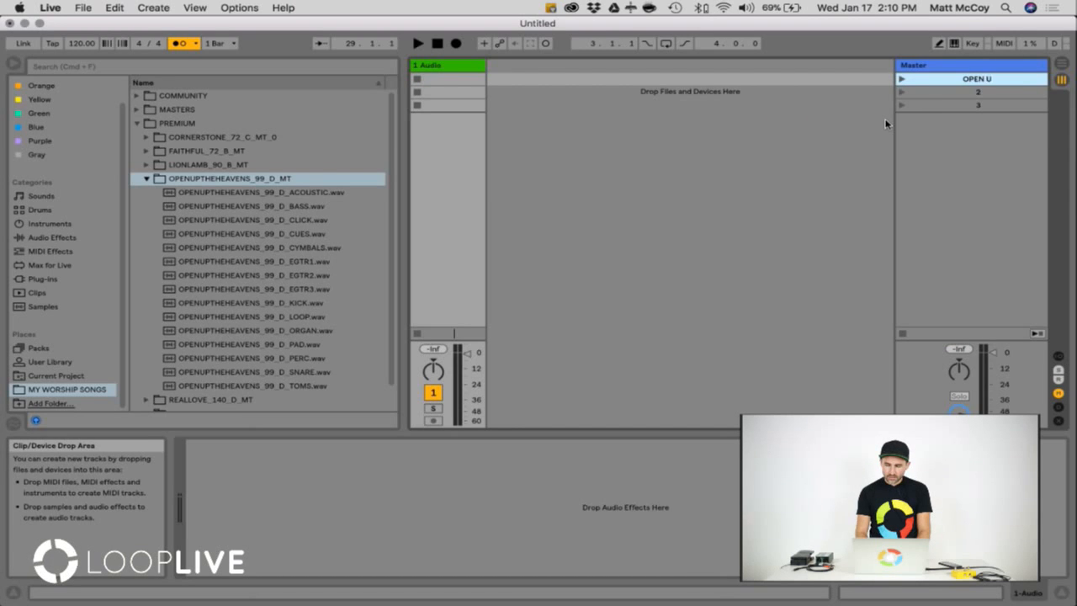
text(P THE HEAVENS)
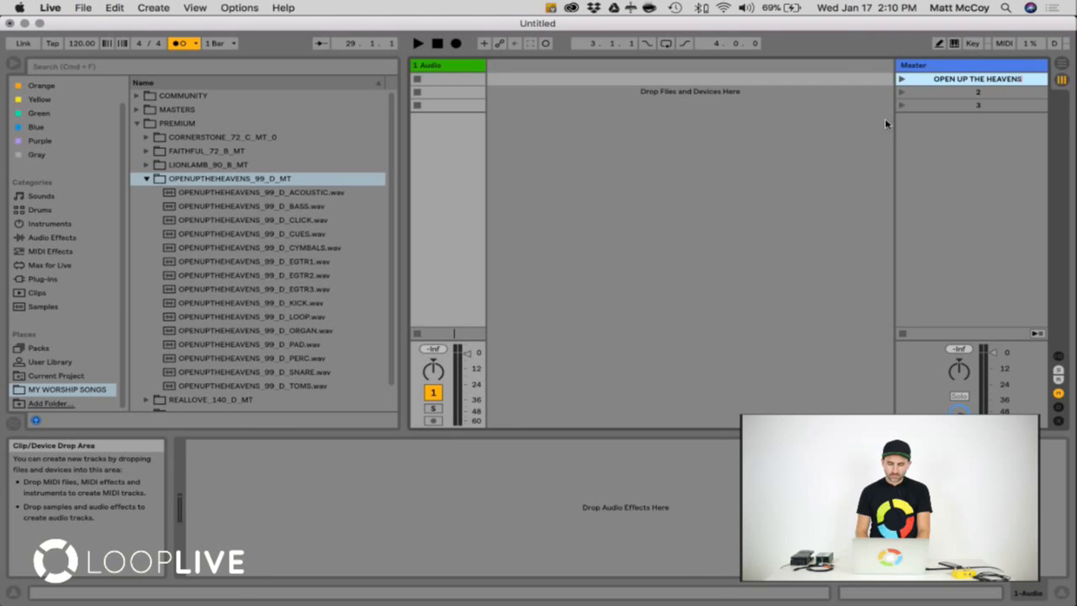
click(960, 108)
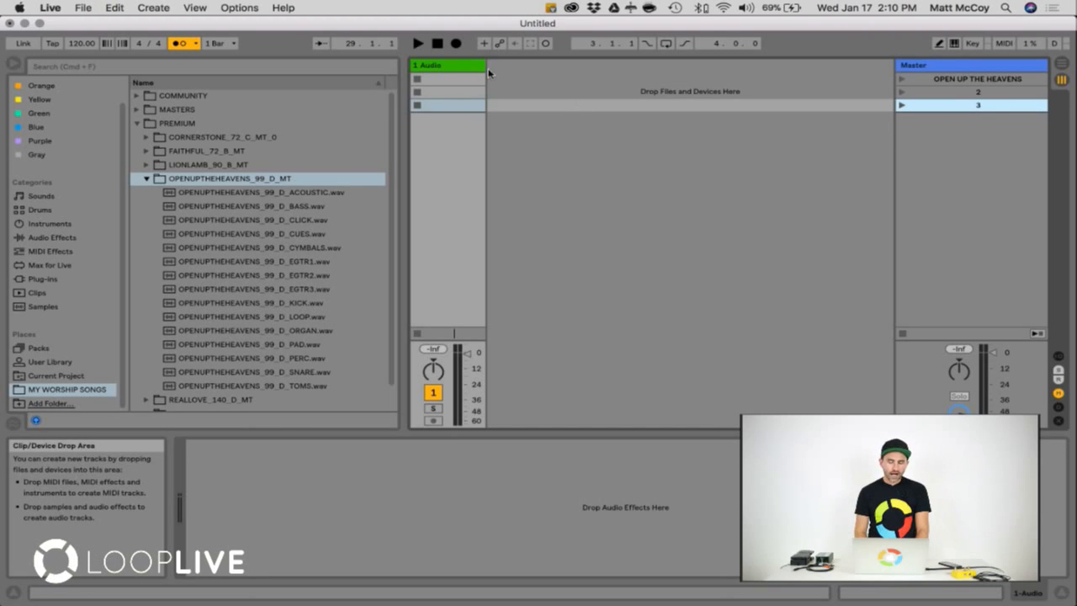
Rename the audio track as CUES and color it red
click(461, 67)
right_click(461, 70)
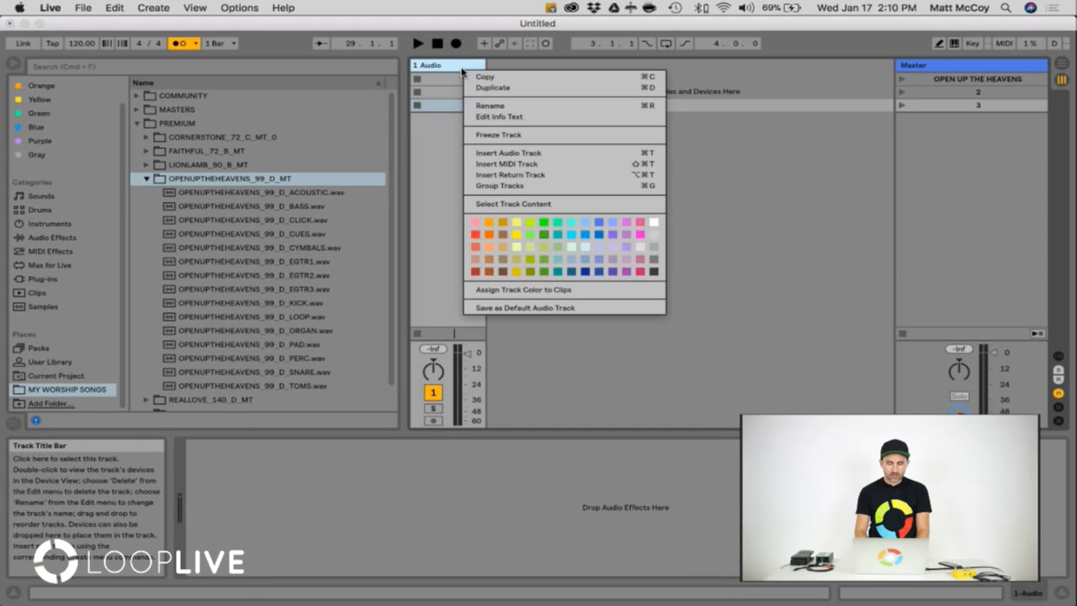
click(481, 108)
text(CUES)
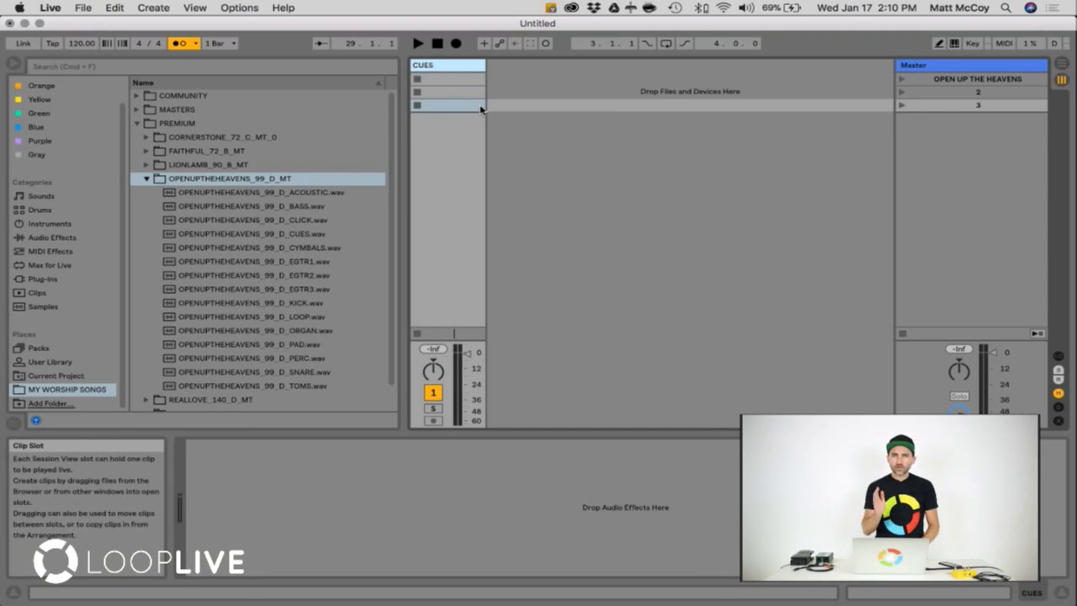
key(Return)
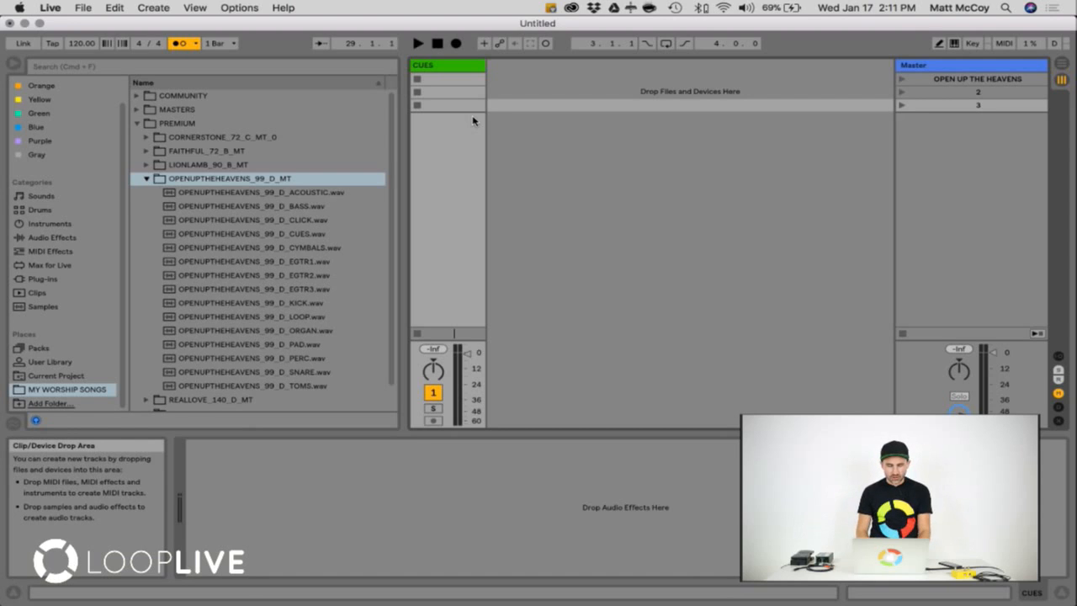
right_click(450, 71)
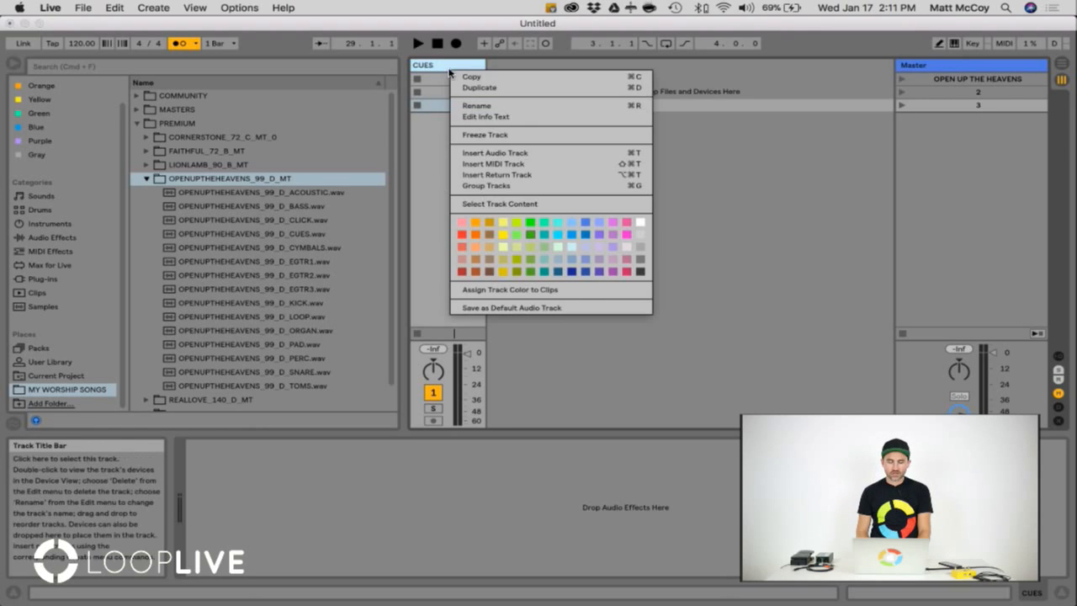
click(462, 235)
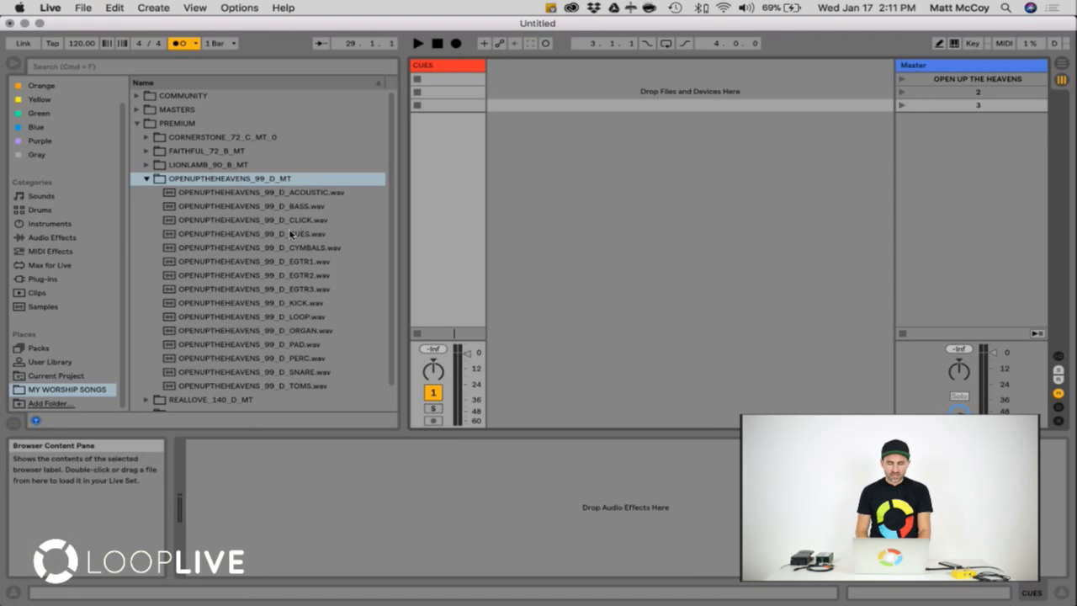
Place the CUES stem in the CUES track's first scene slot and the ACOUSTIC and BASS stems on new tracks in that scene
drag(301, 234, 460, 91)
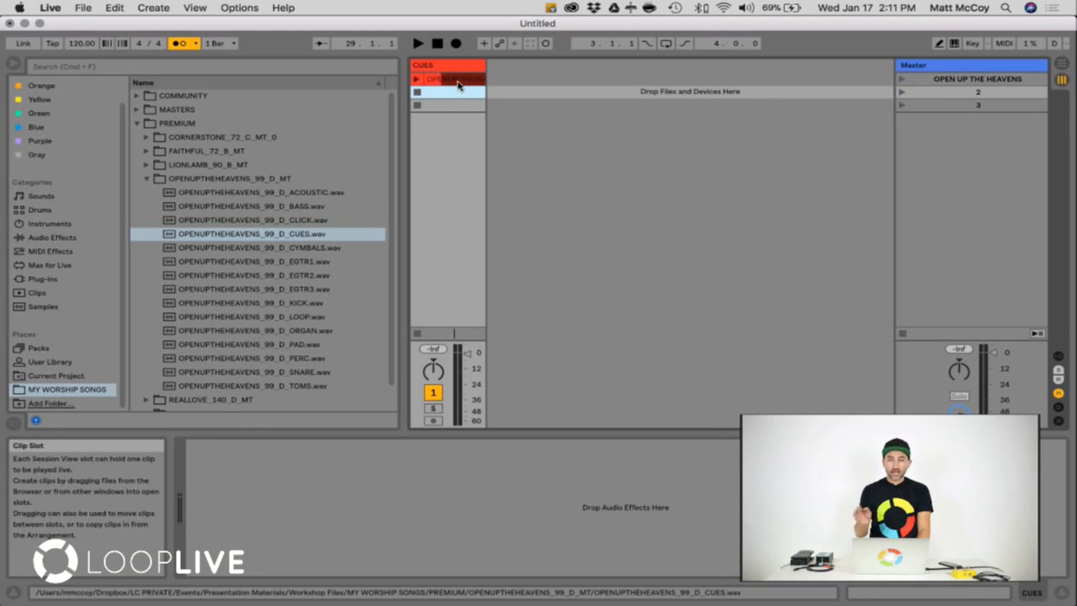
click(482, 79)
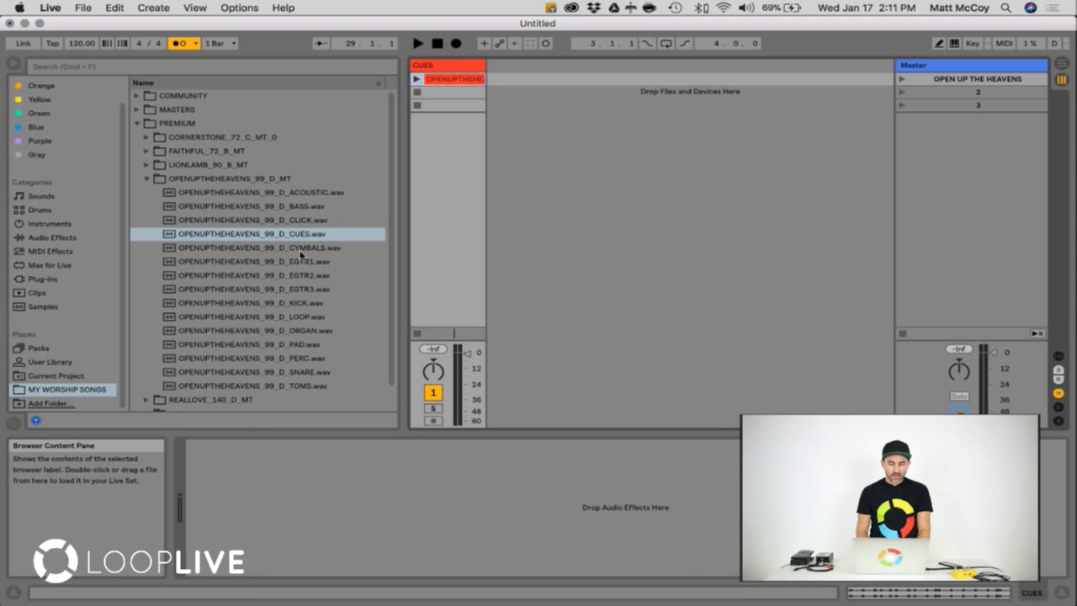
drag(304, 192, 505, 79)
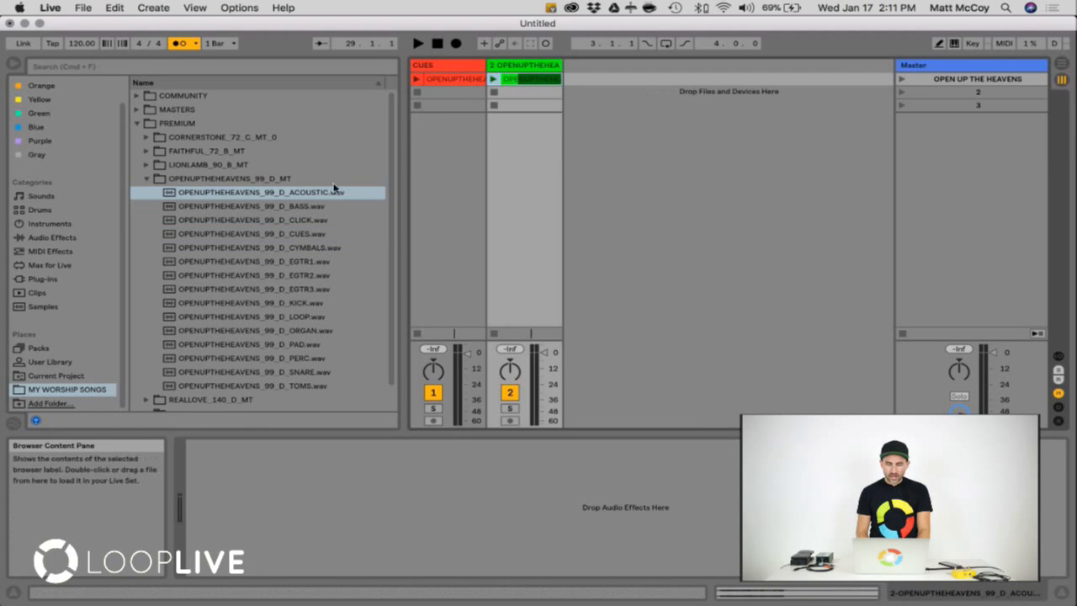
click(358, 206)
drag(357, 207, 580, 89)
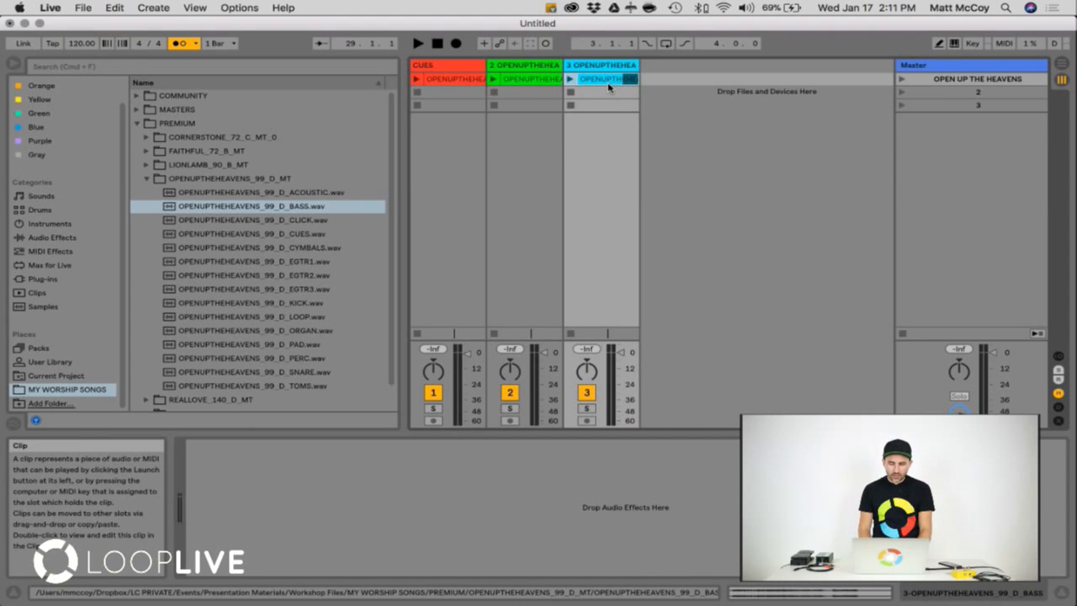
Rename the second and third tracks as ACOUSTIC and BASS, and undo both renames
click(529, 64)
right_click(529, 65)
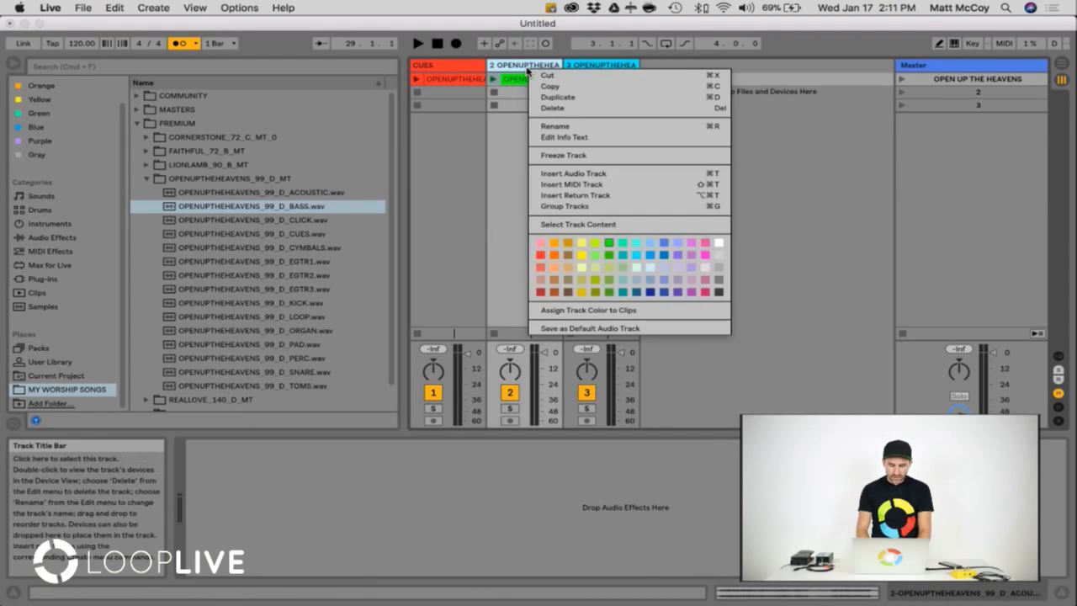
click(546, 126)
text(ACOUST)
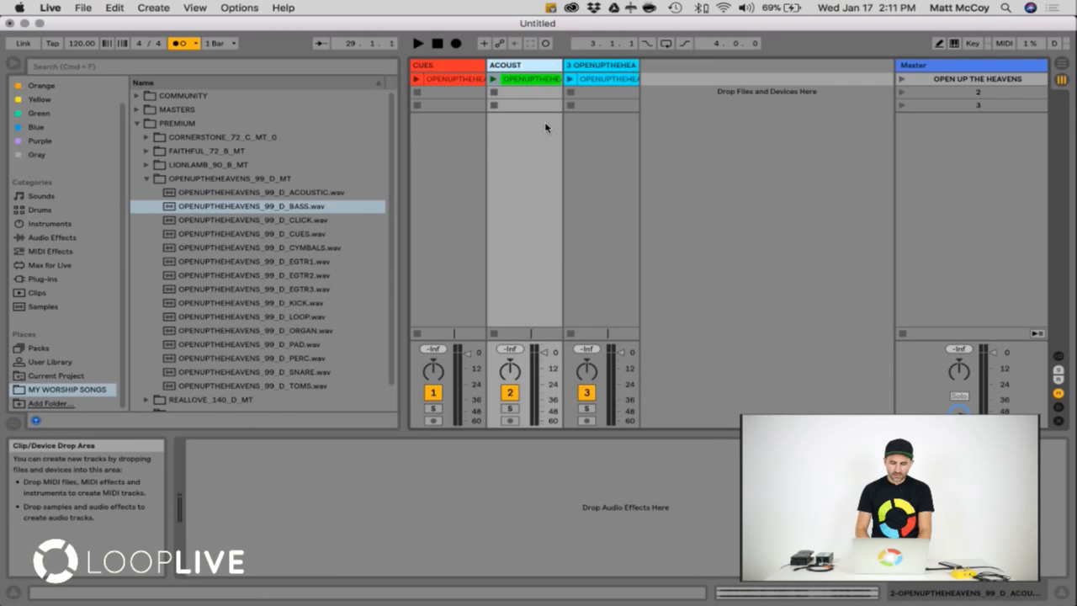
text(IC)
key(Tab)
text(B)
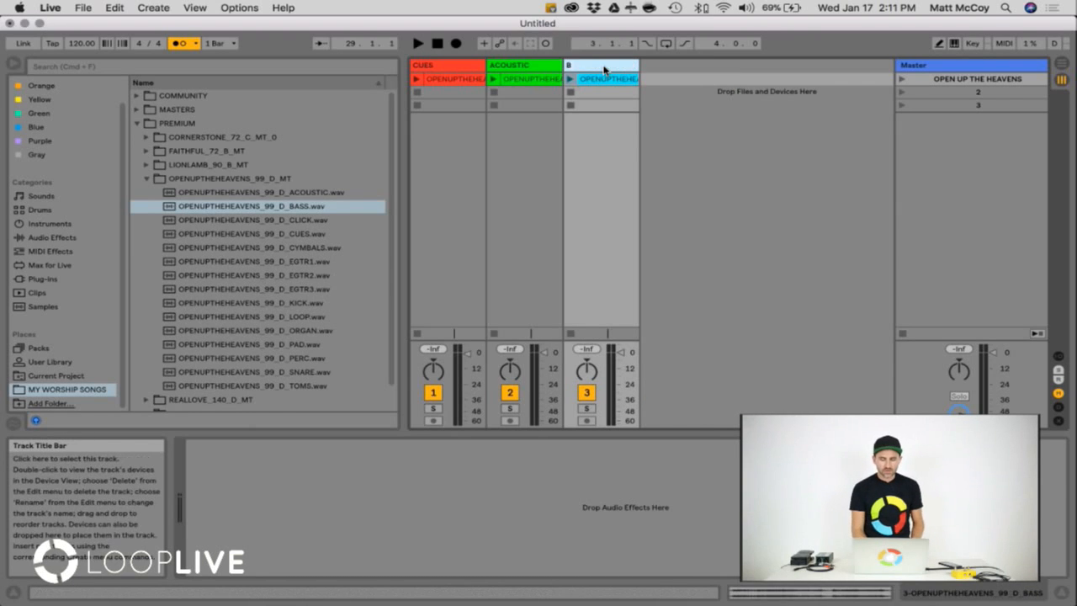
text(ASS)
key(Return)
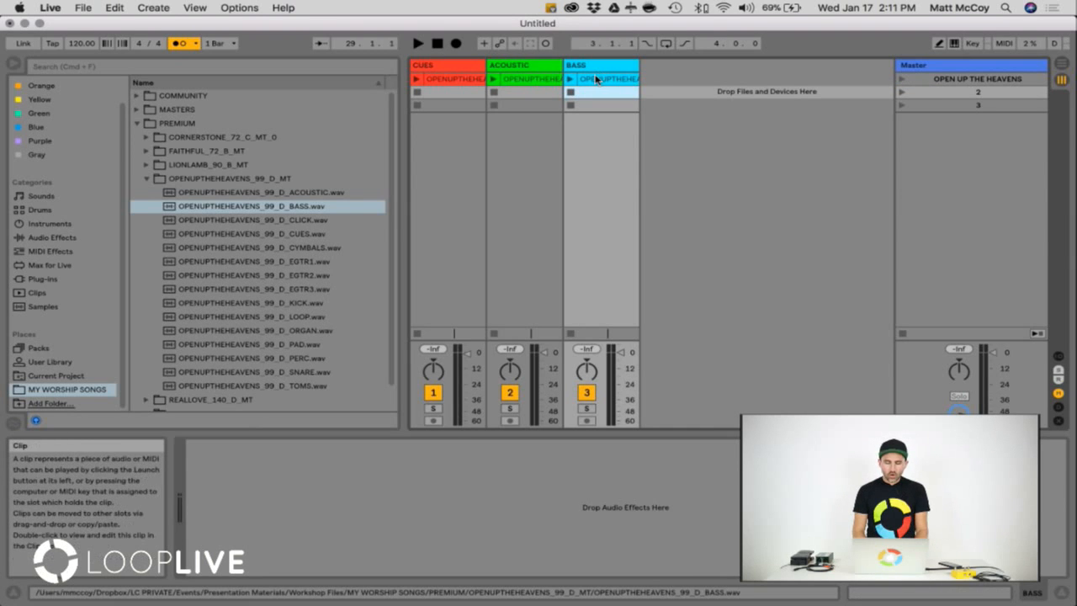
key(super+z)
key(super+z)
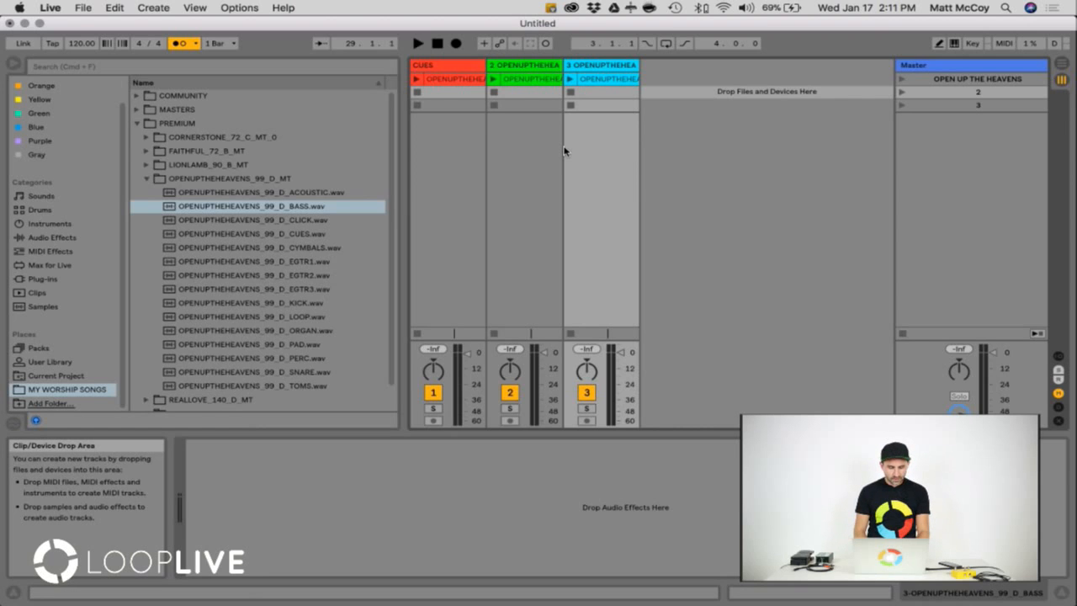
Place all OPENUPTHEHEAVENS_99_D_MT stems except CLICK and CUES on new tracks in the OPEN UP THE HEAVENS scene
click(302, 195)
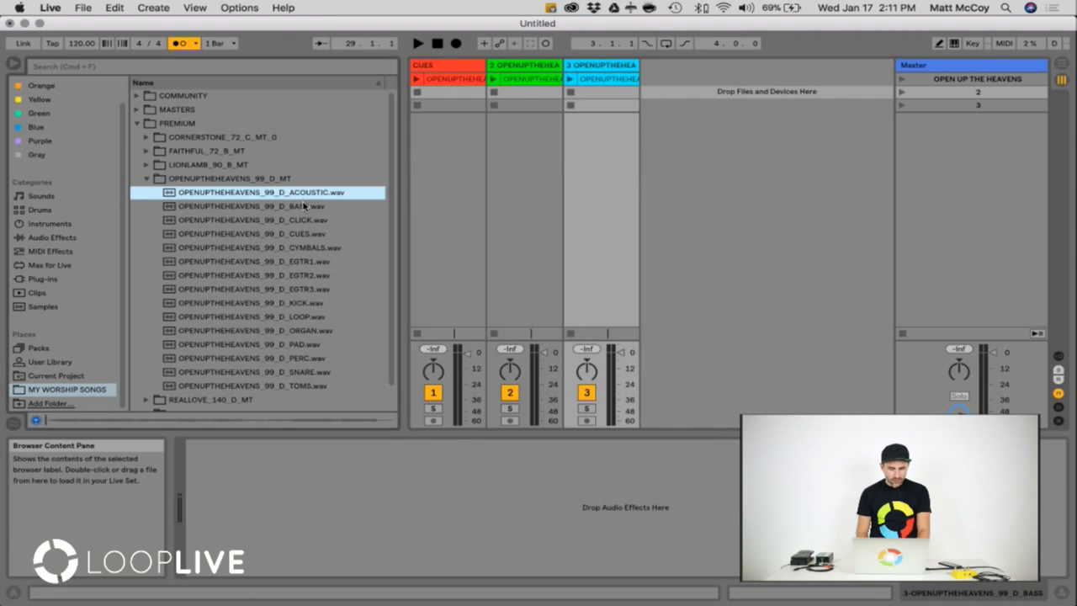
shift+click(307, 209)
super+click(305, 247)
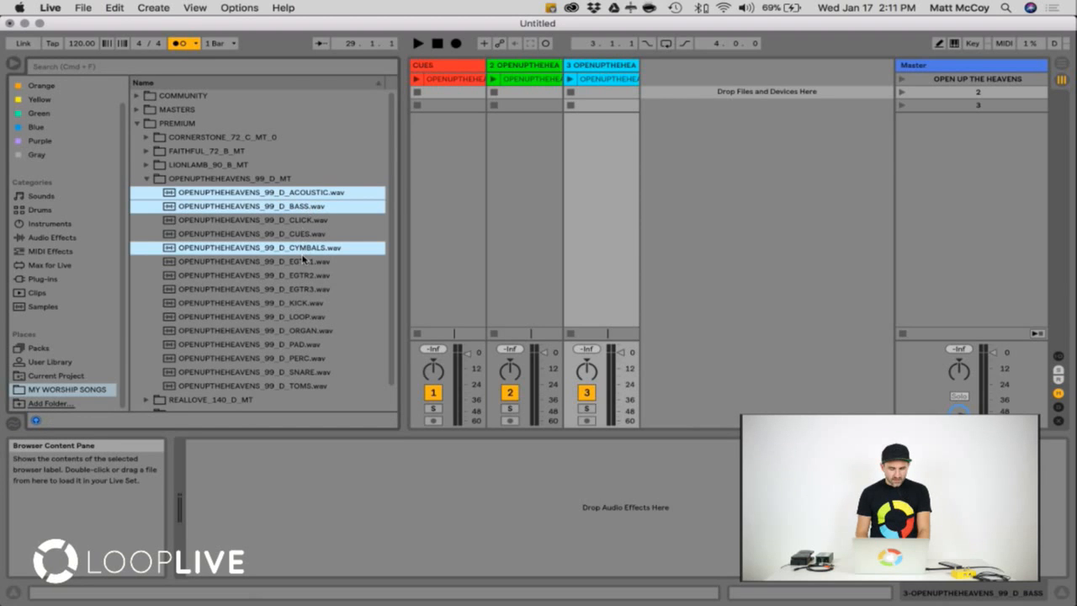
super+click(305, 261)
super+click(305, 275)
super+click(303, 289)
super+click(301, 303)
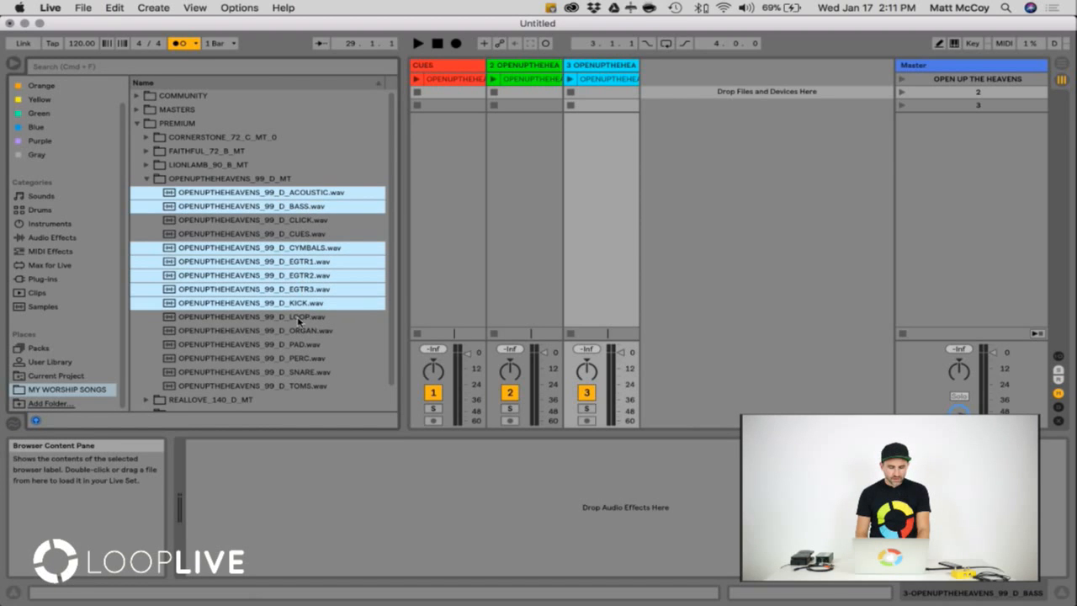
super+click(301, 317)
super+click(299, 331)
super+click(298, 345)
super+click(297, 358)
super+click(297, 372)
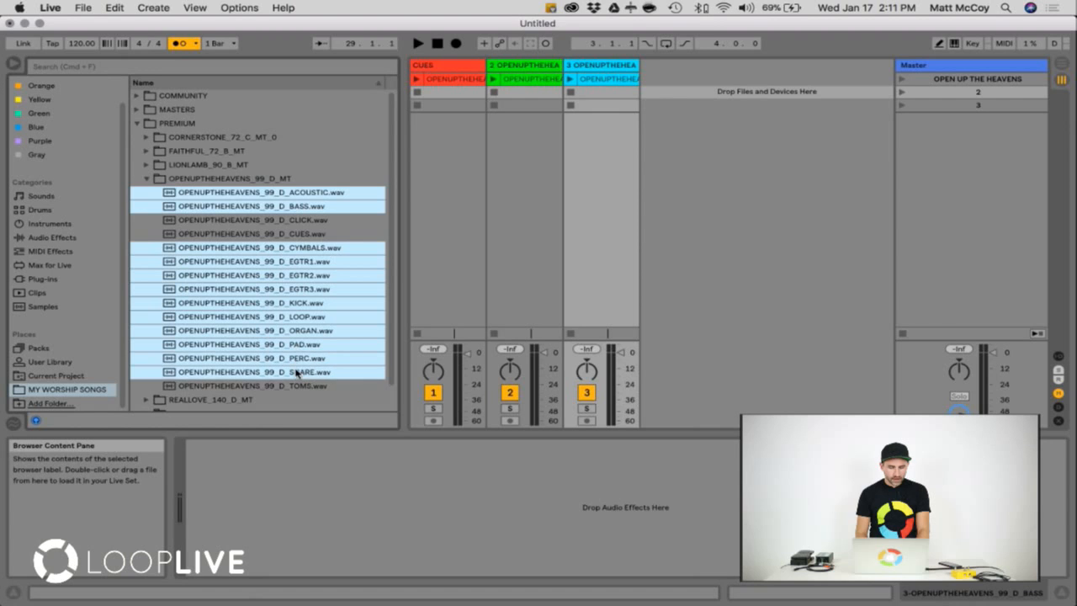
super+click(295, 384)
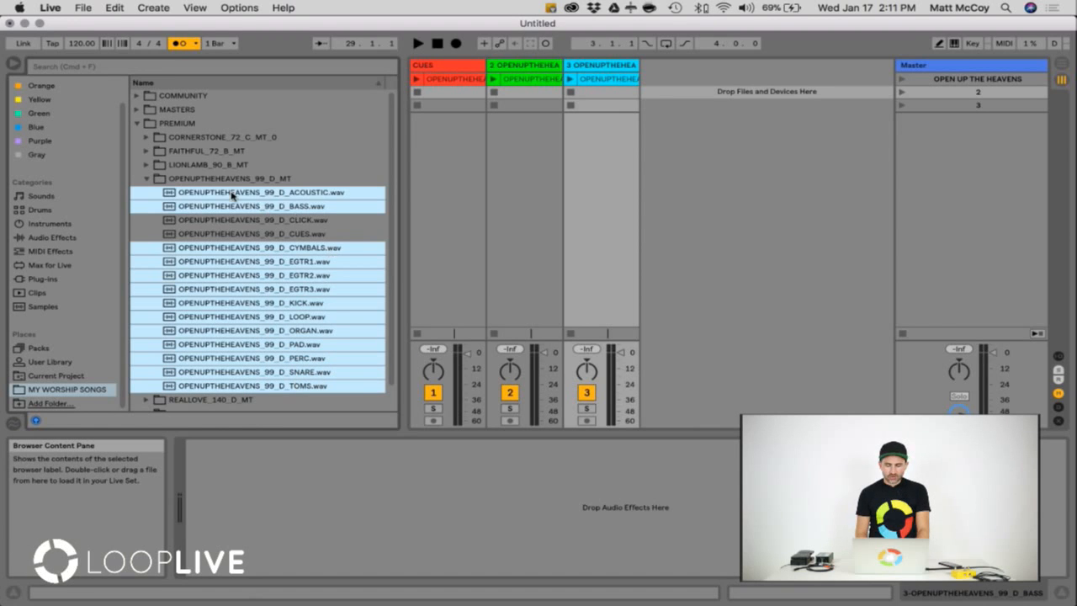
drag(233, 195, 664, 87)
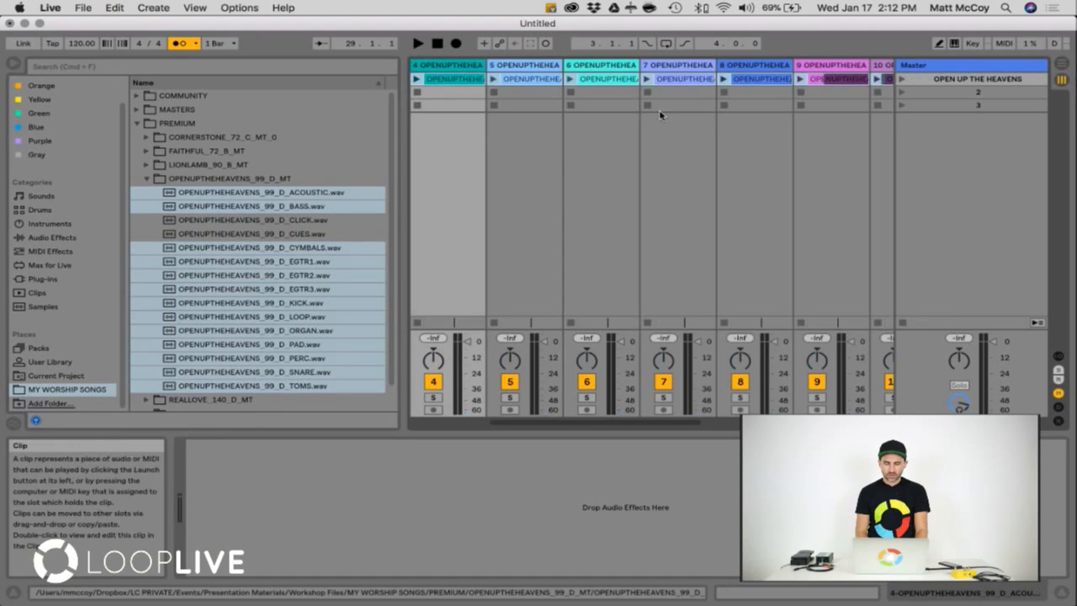
Narrow the browser to make more of the session tracks visible, and select the clip on track 3
click(599, 105)
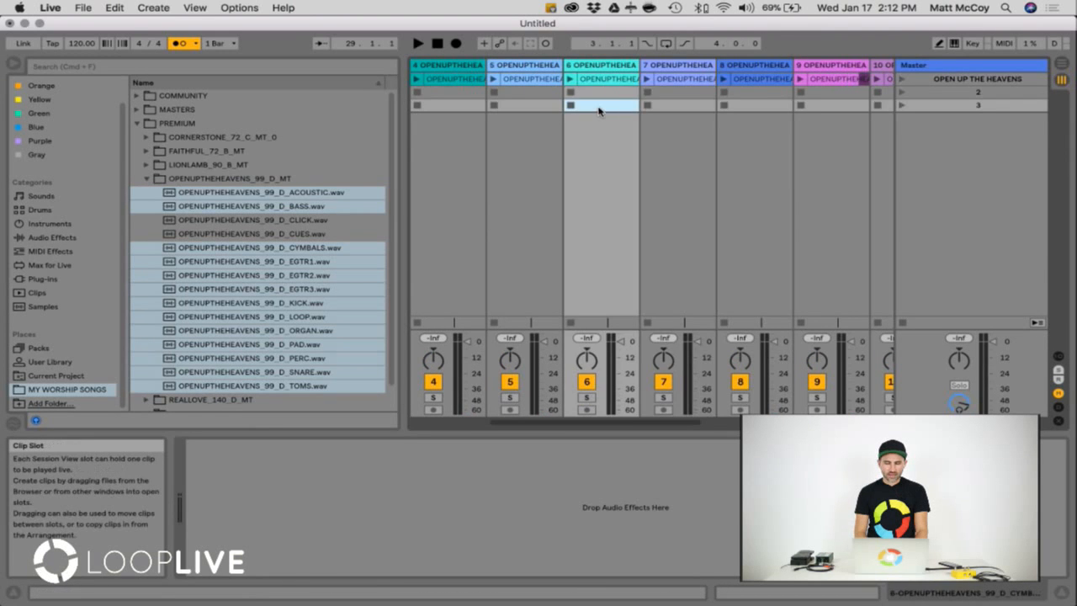
scroll(600, 110, right, 3)
scroll(599, 111, left, 3)
click(575, 124)
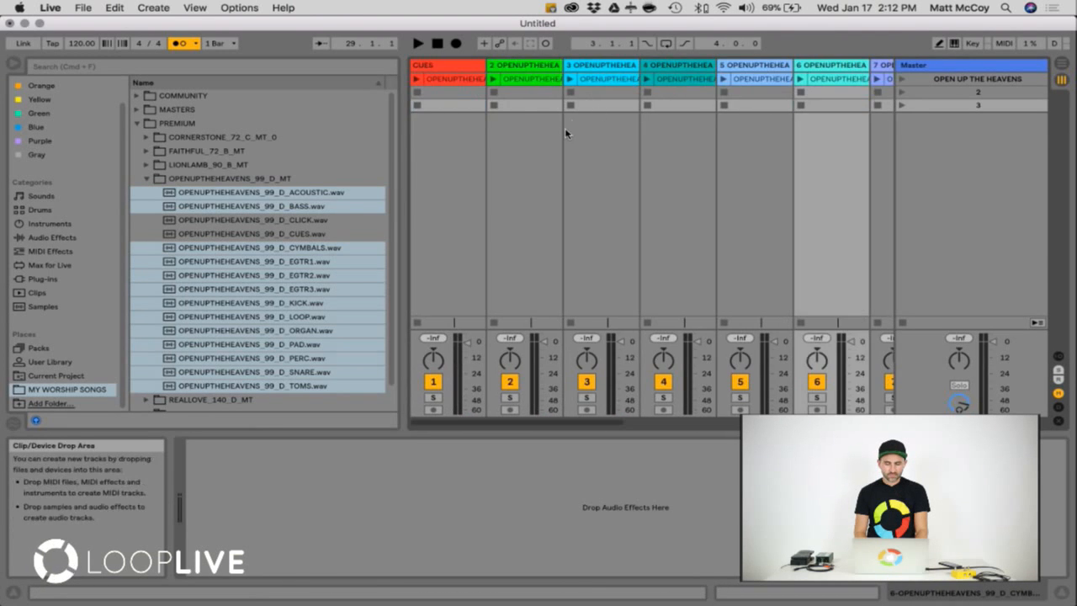
drag(405, 160, 229, 160)
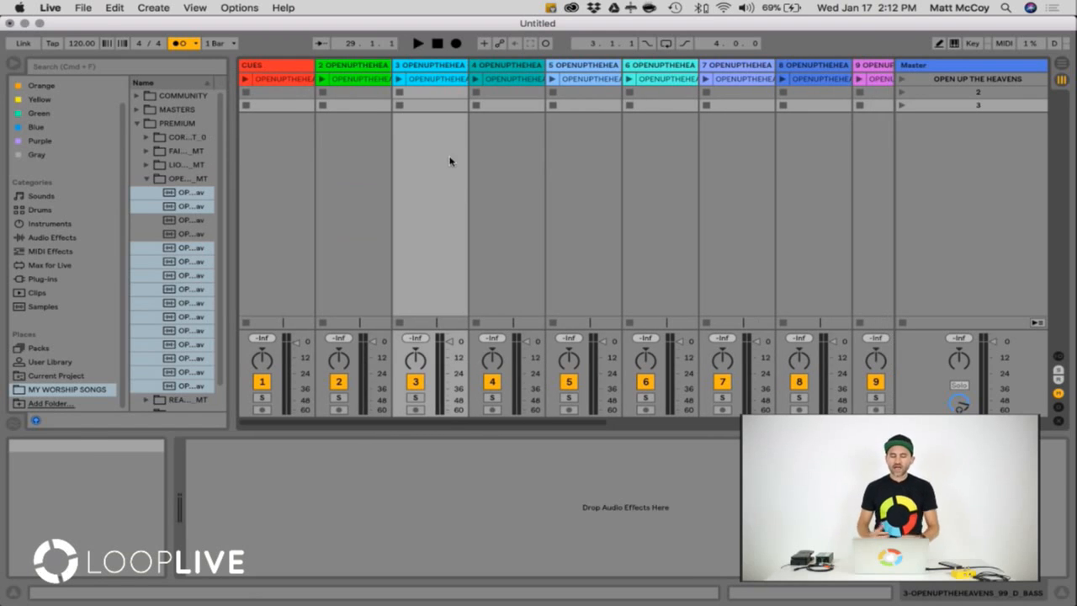
click(606, 175)
click(774, 174)
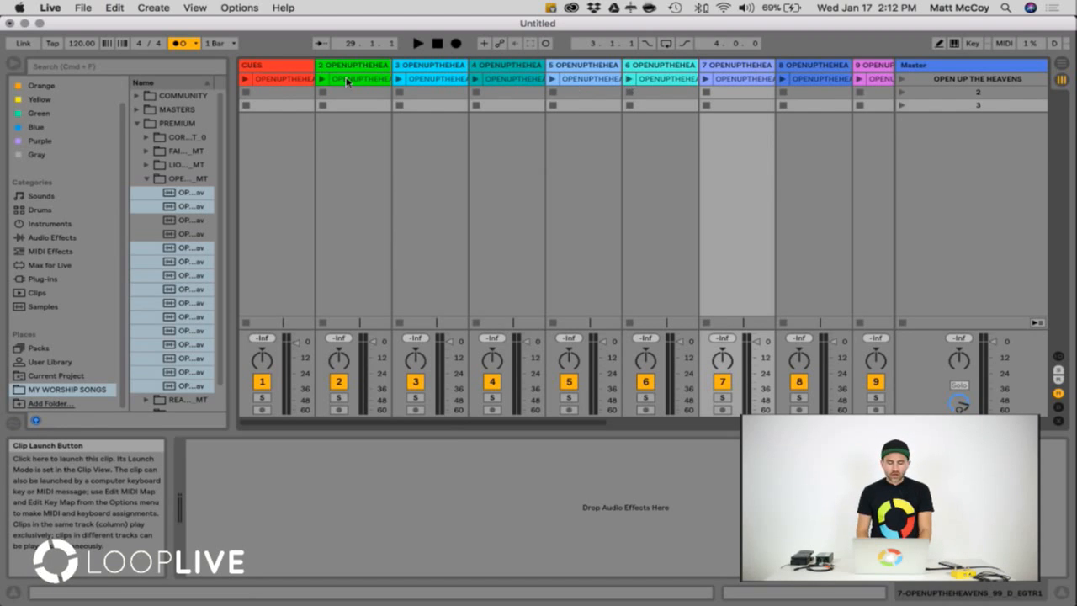
click(412, 81)
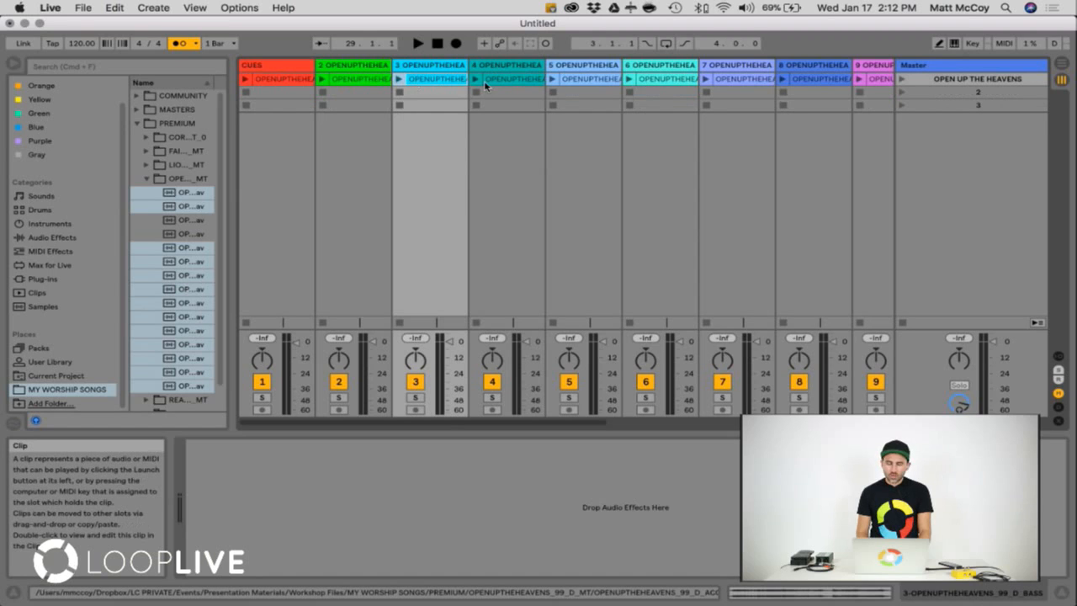
Launch the first-scene clips one by one from CUES through track 9, and switch off the metronome
click(245, 78)
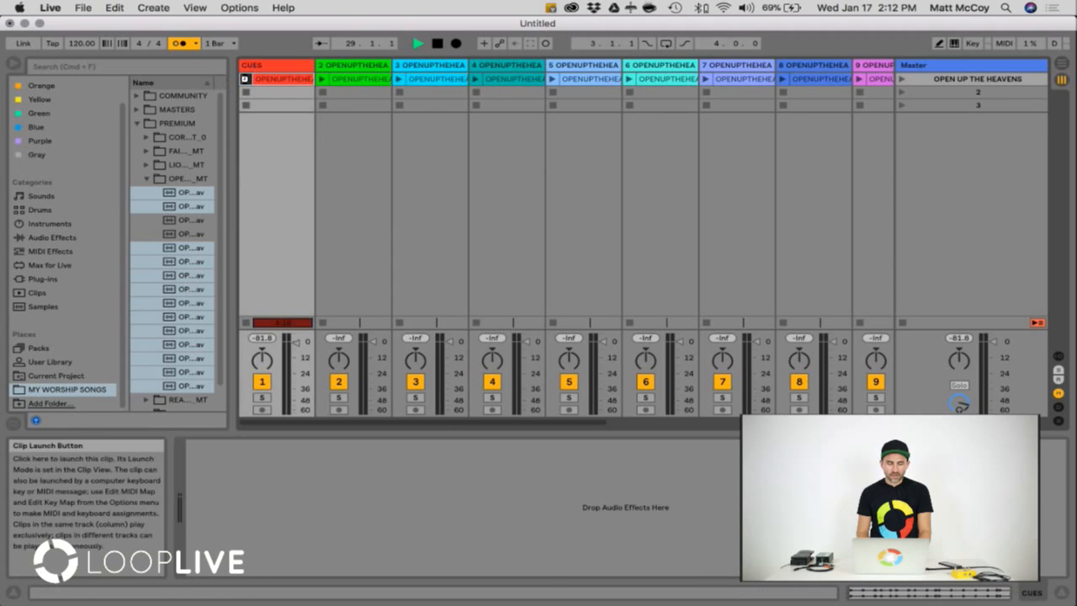
click(322, 78)
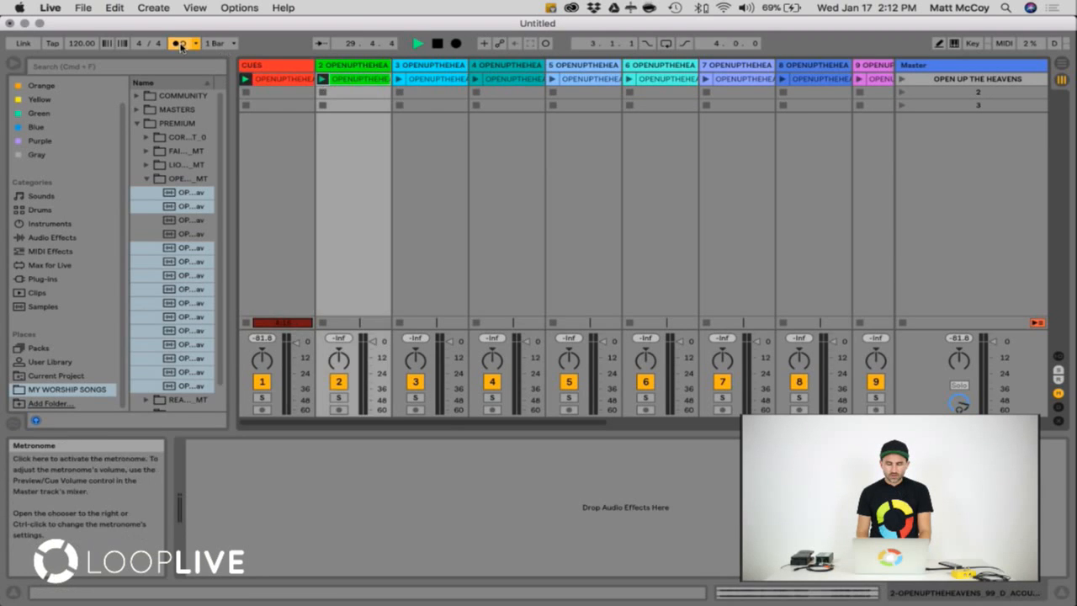
click(399, 79)
click(476, 79)
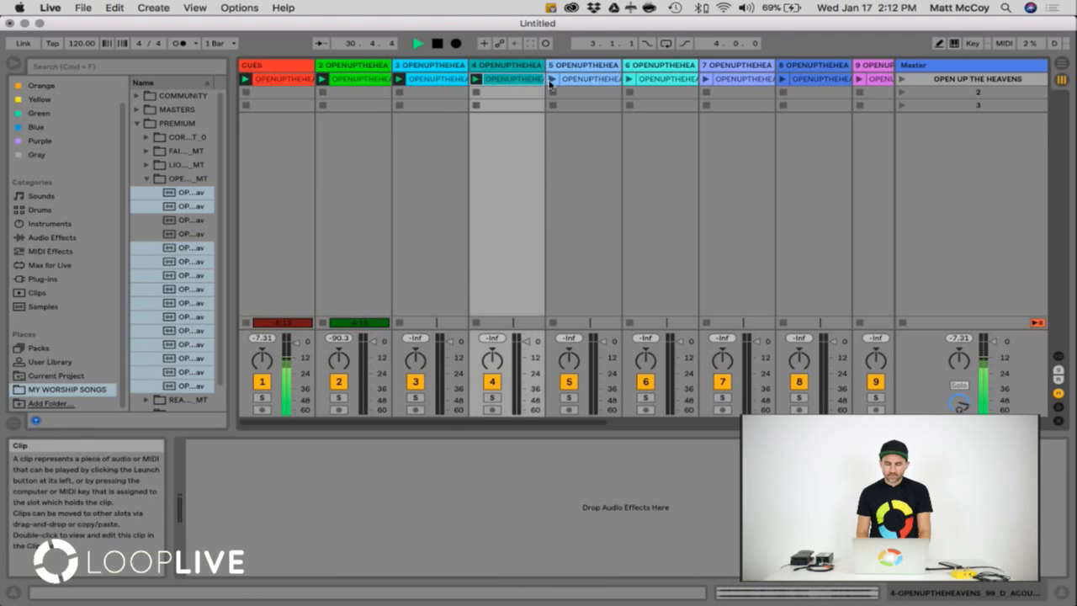
click(553, 79)
click(628, 78)
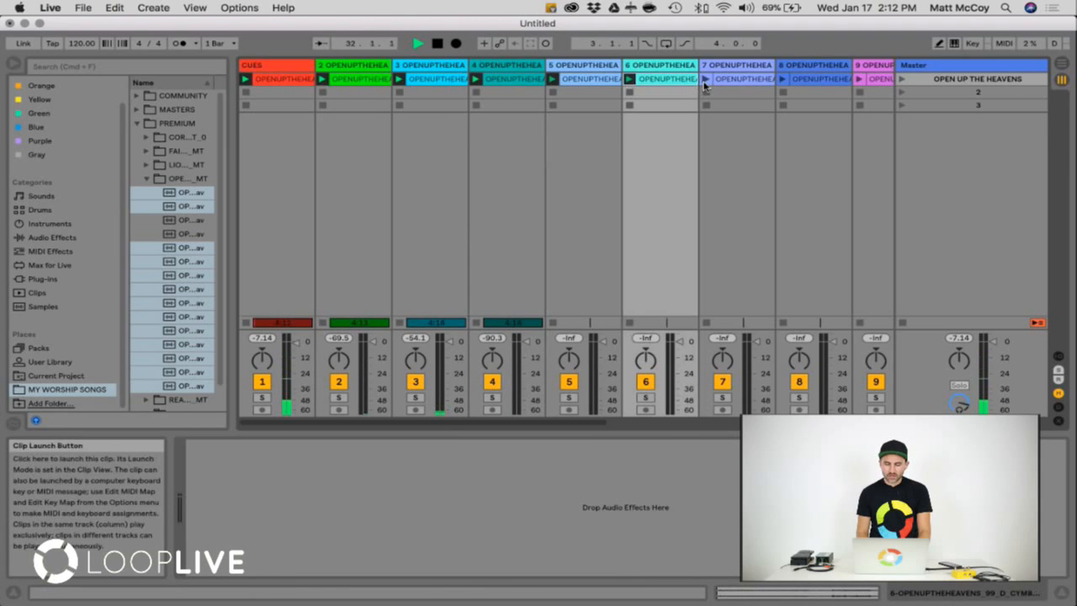
click(706, 78)
click(784, 79)
click(859, 79)
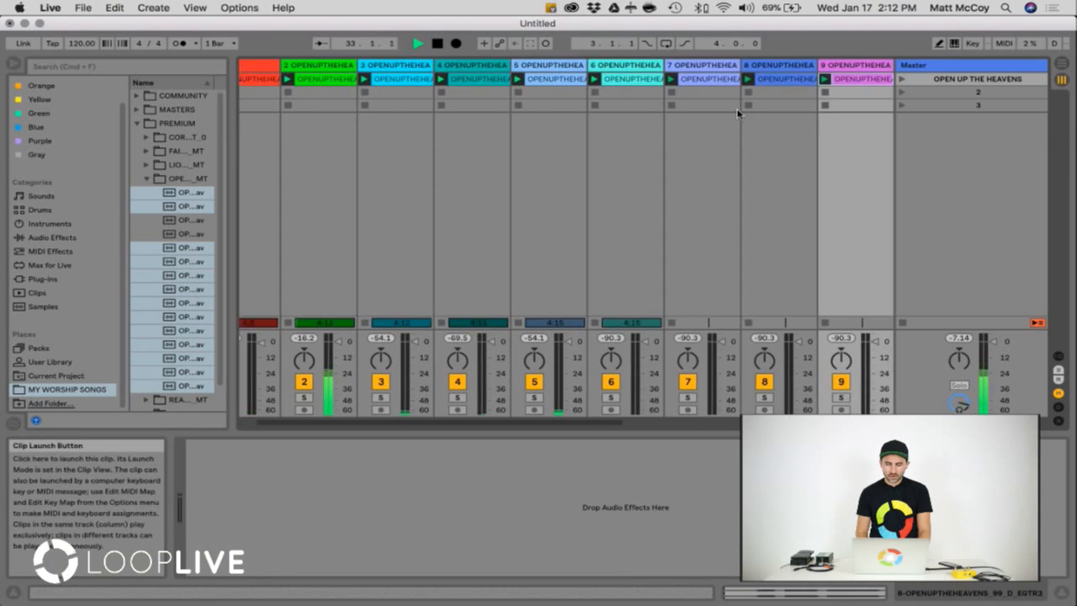
Launch the first-scene clips on tracks 10 to 13 individually, and stop playback
scroll(738, 112, right, 5)
scroll(737, 113, right, 2)
click(543, 78)
click(619, 78)
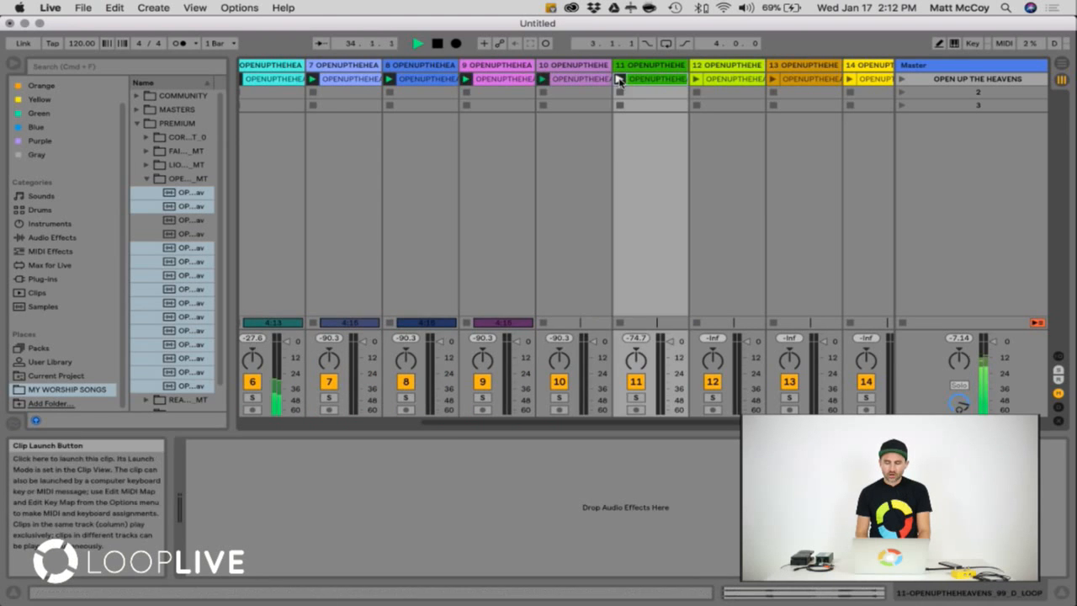
click(695, 78)
click(773, 78)
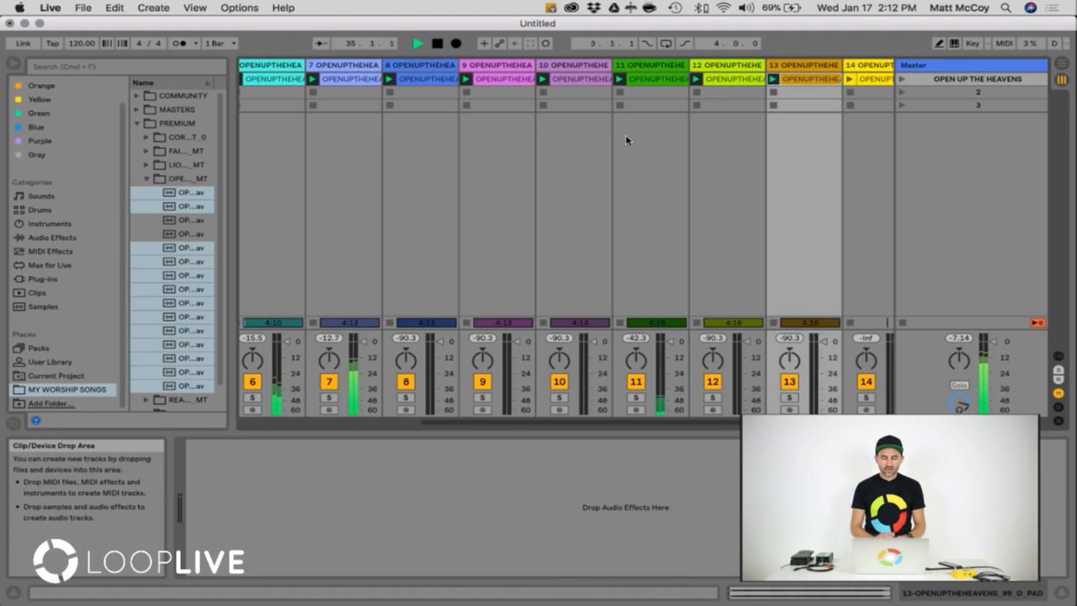
scroll(629, 138, left, 3)
scroll(627, 141, left, 4)
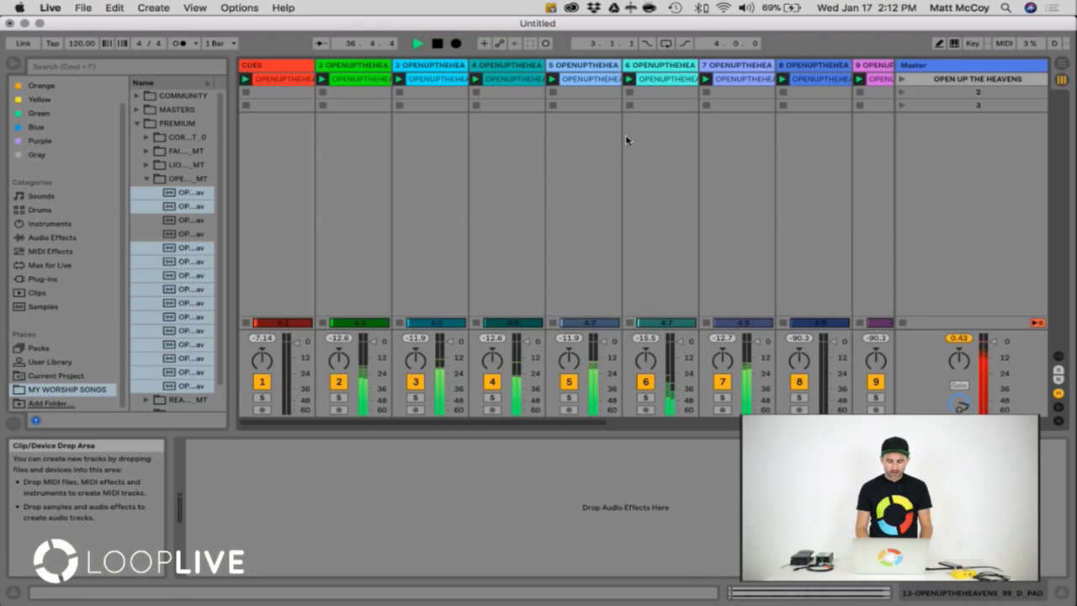
key(space)
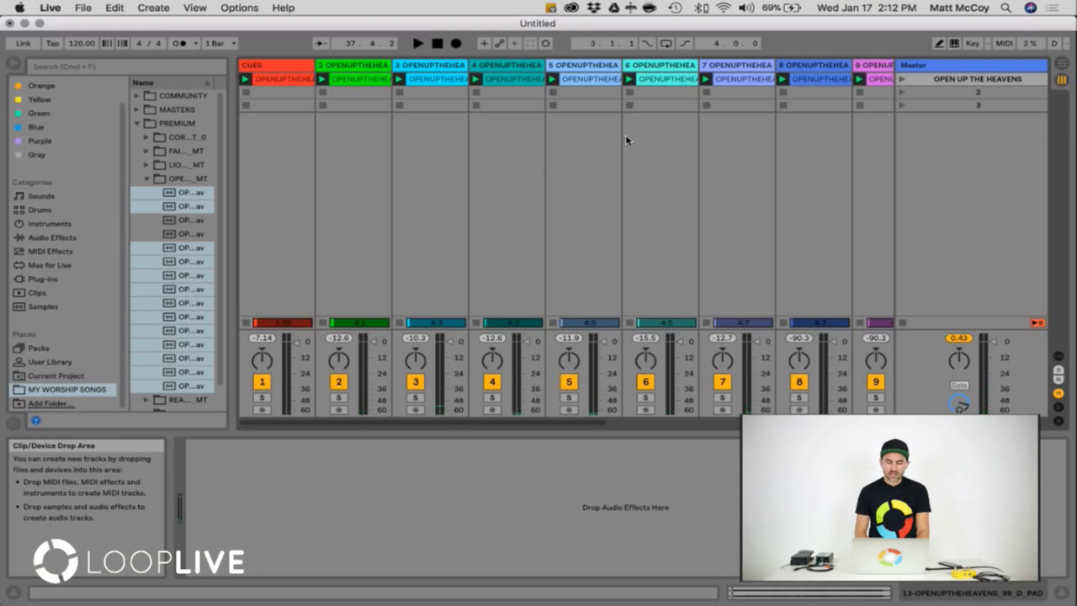
Launch the whole OPEN UP THE HEAVENS scene at once
click(608, 149)
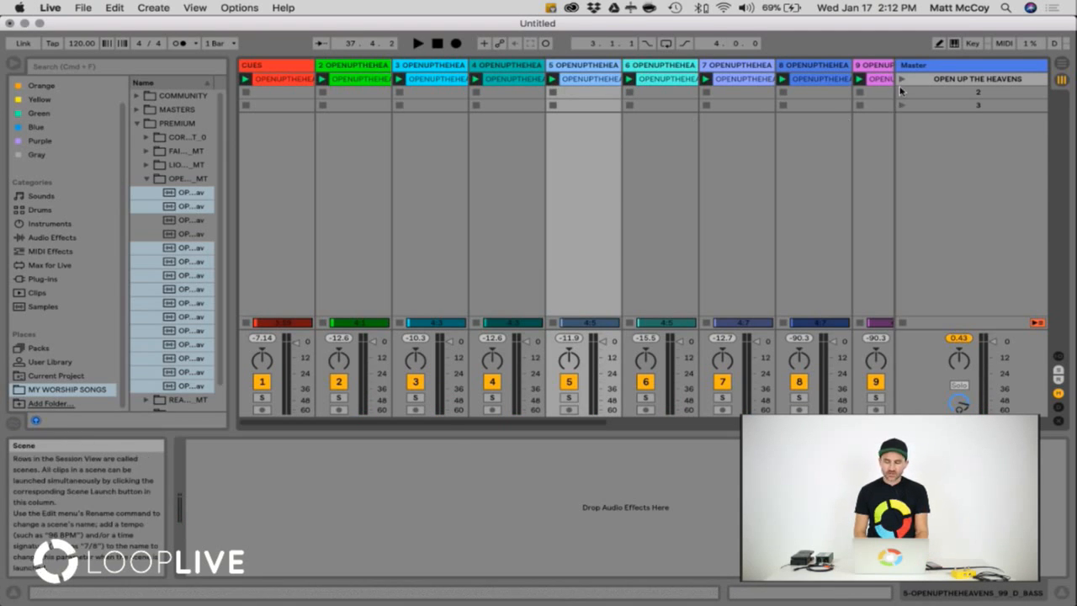
click(930, 84)
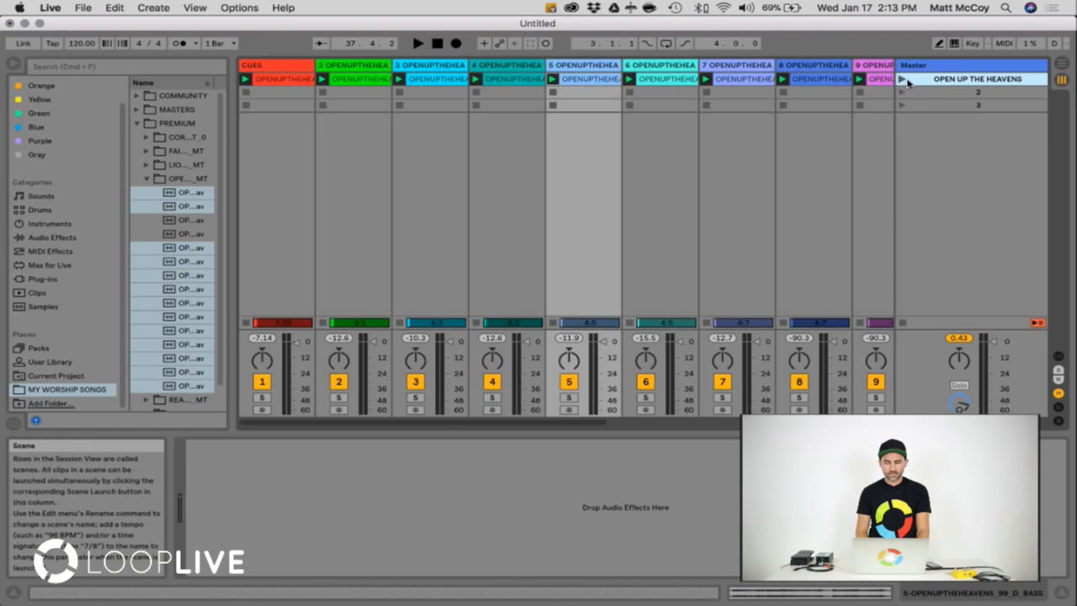
click(901, 79)
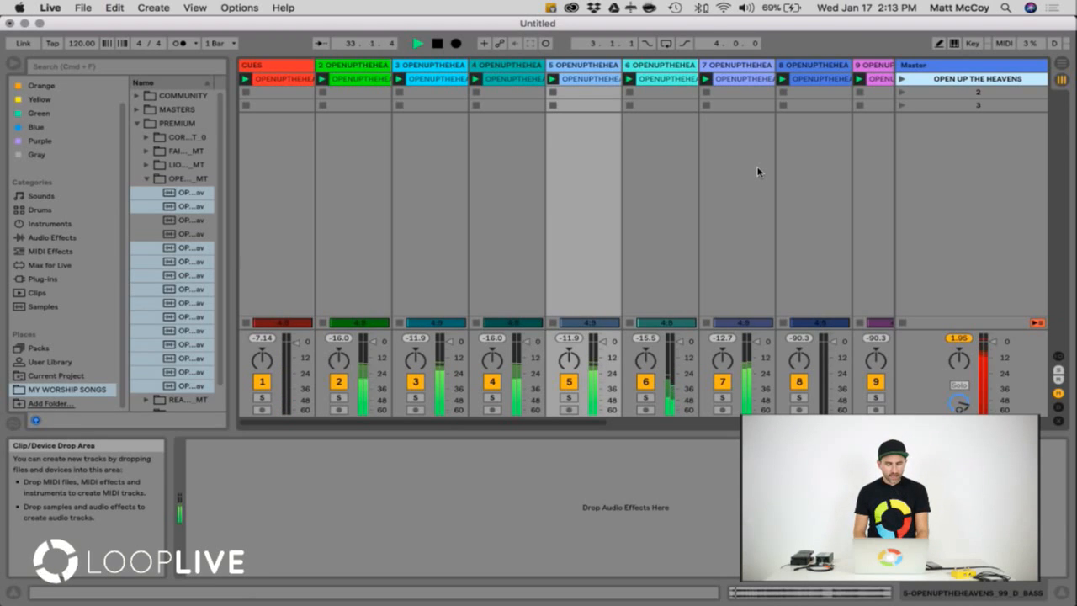
Widen the browser and collapse the OPENUPTHEHEAVENS_99_D_MT folder
drag(235, 207, 317, 207)
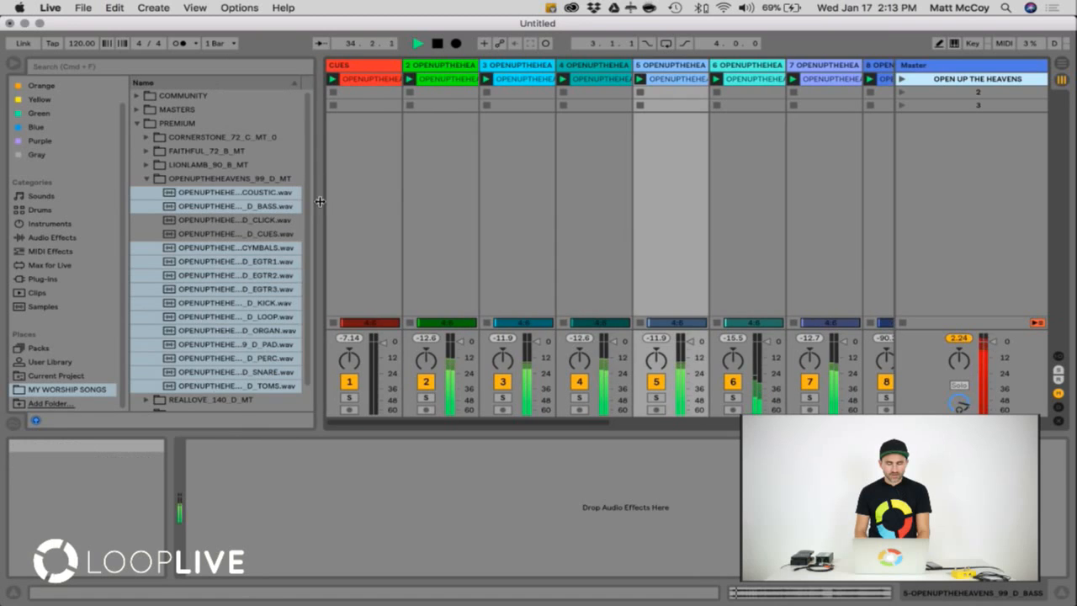
click(147, 179)
click(683, 194)
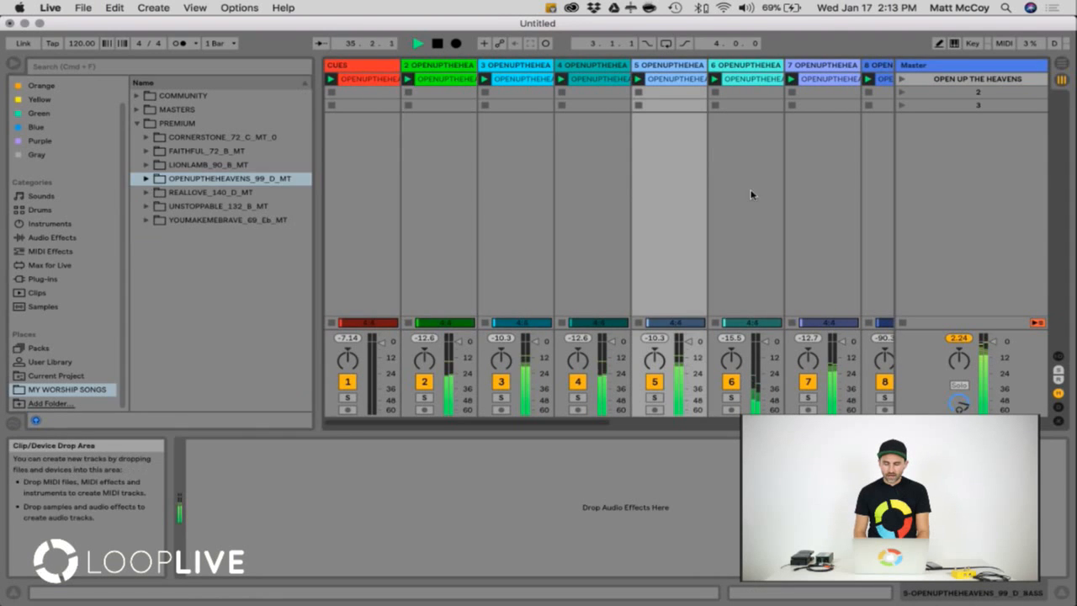
Stop playback and rename scene 2 as THIS IS AMAZING GRACE
key(space)
click(976, 92)
right_click(976, 92)
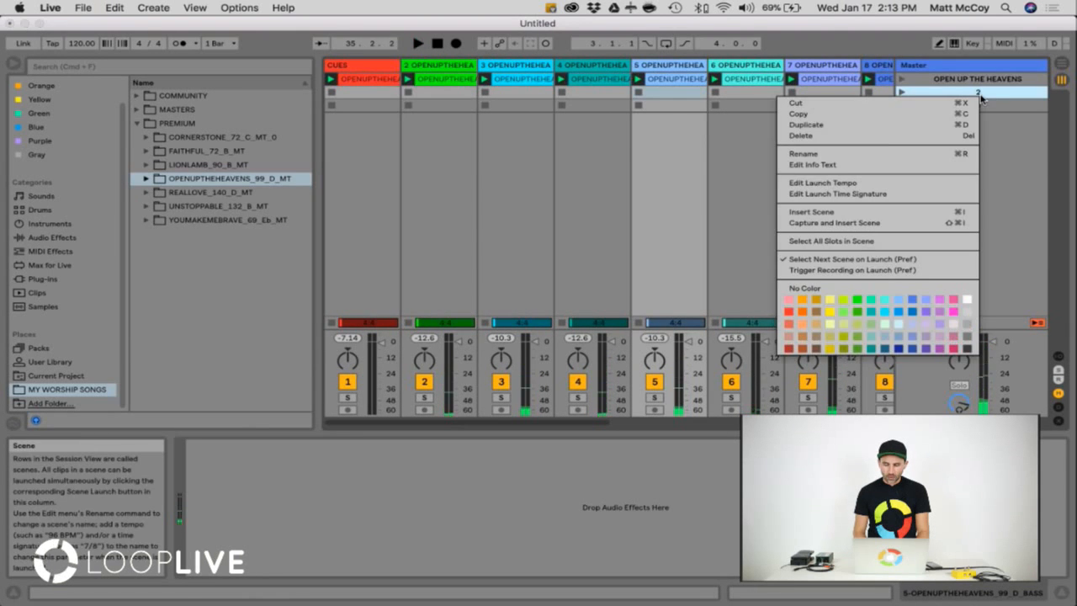
click(842, 154)
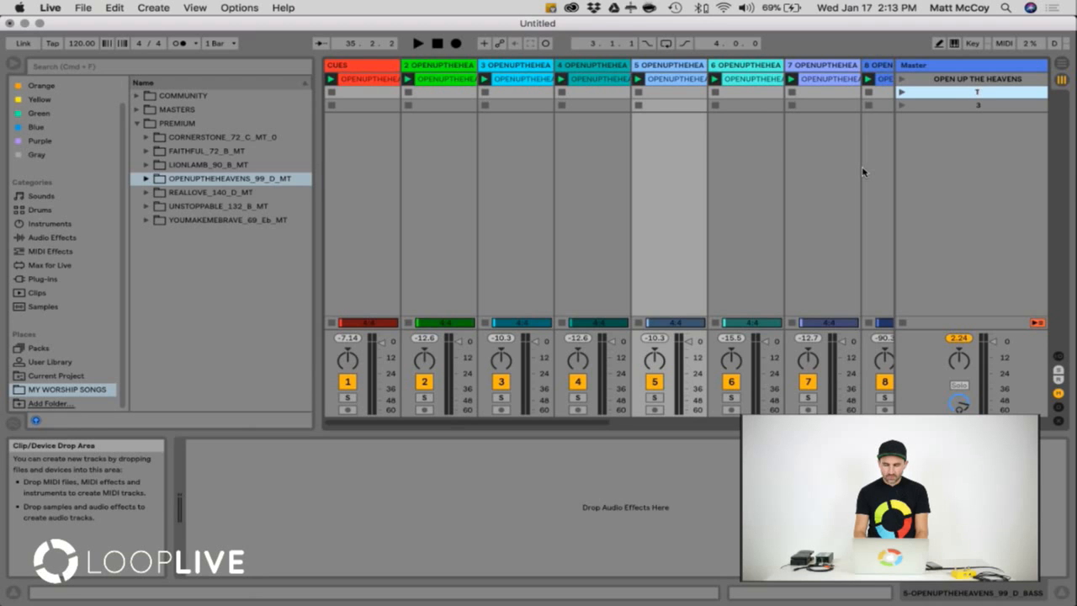
text(THIS IS AMAZING GRACE)
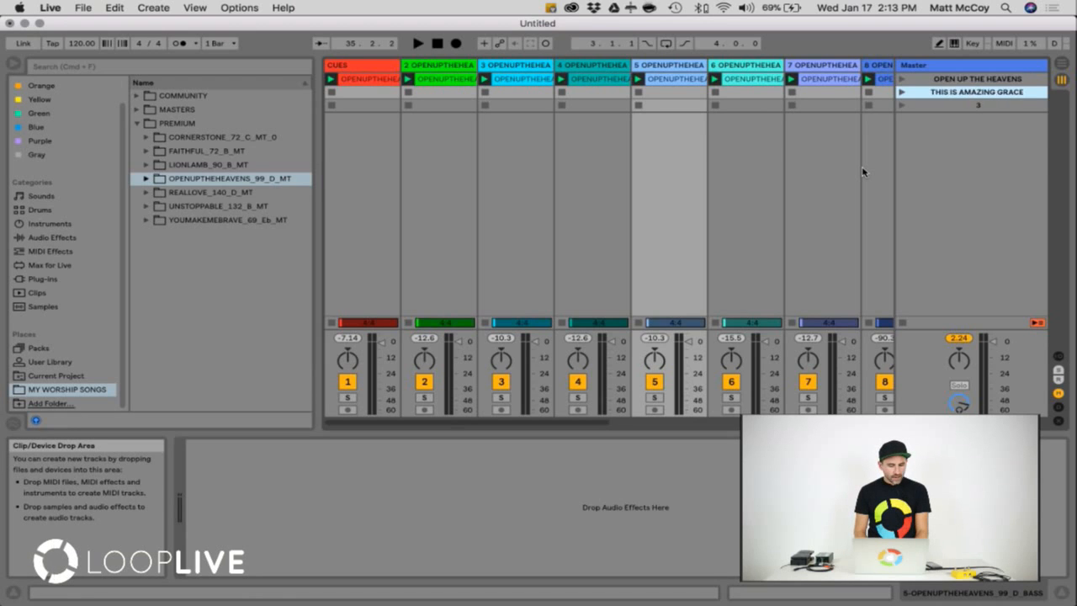
click(779, 174)
Collapse the PREMIUM folder, expand THISISAMAZINGGRACE_98_Bb_MT inside MASTERS, and widen the browser to show full file names
click(137, 123)
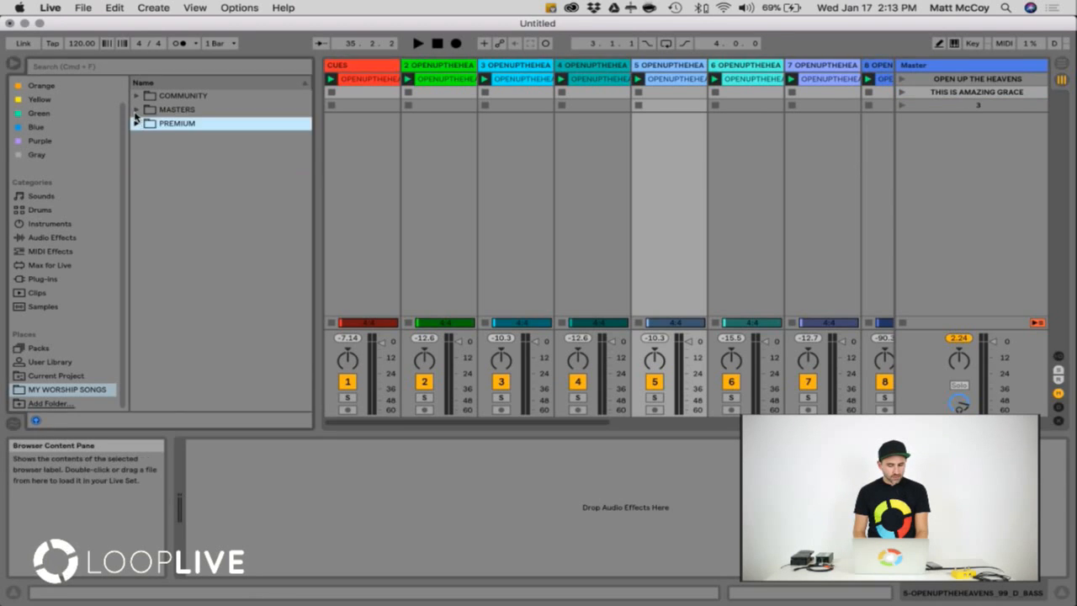
click(137, 111)
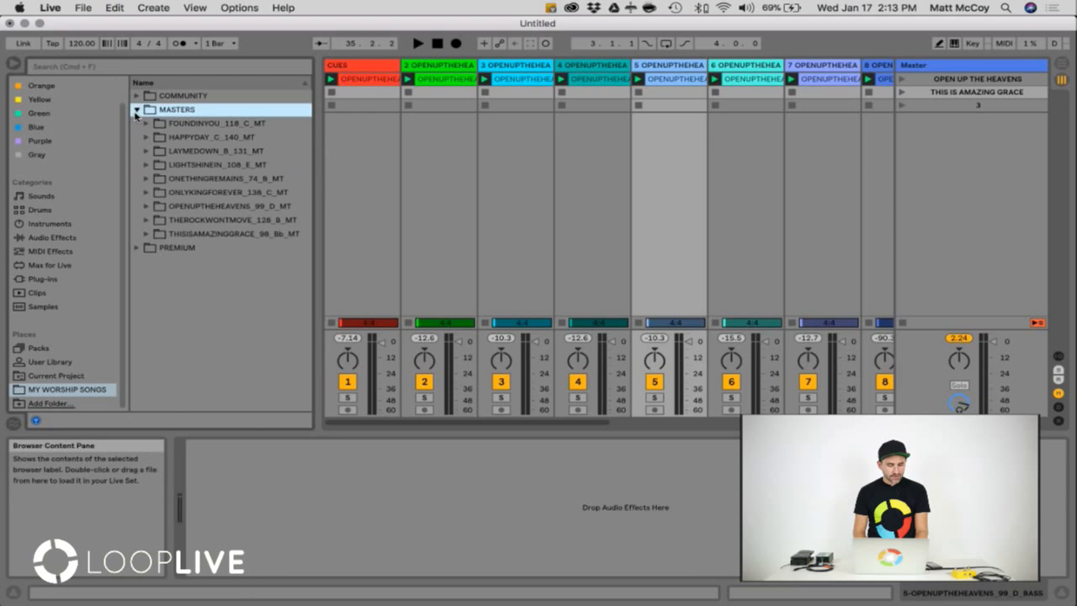
click(145, 233)
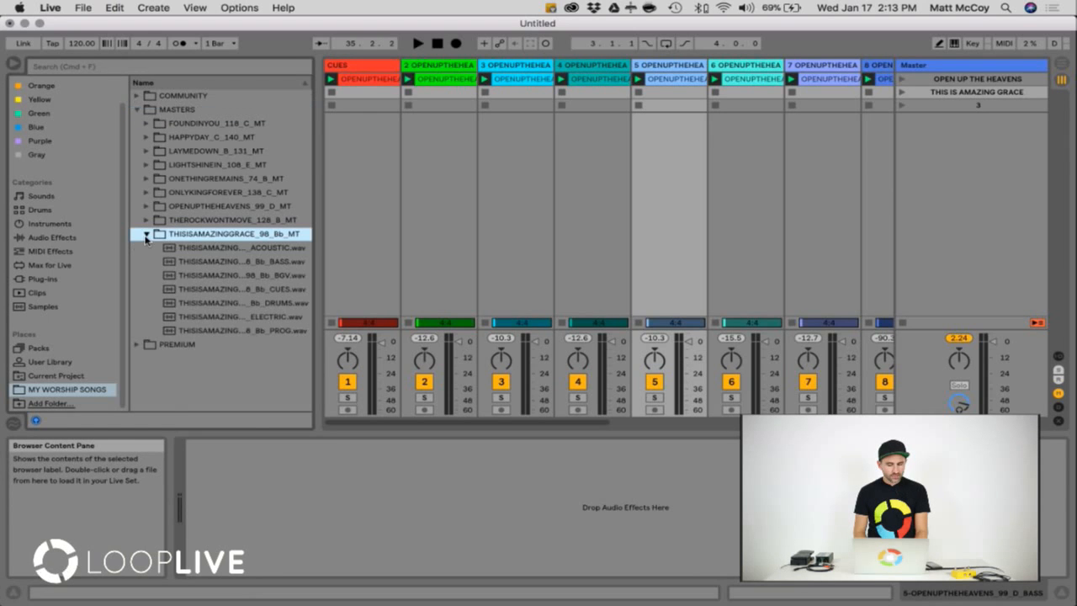
drag(314, 233, 383, 231)
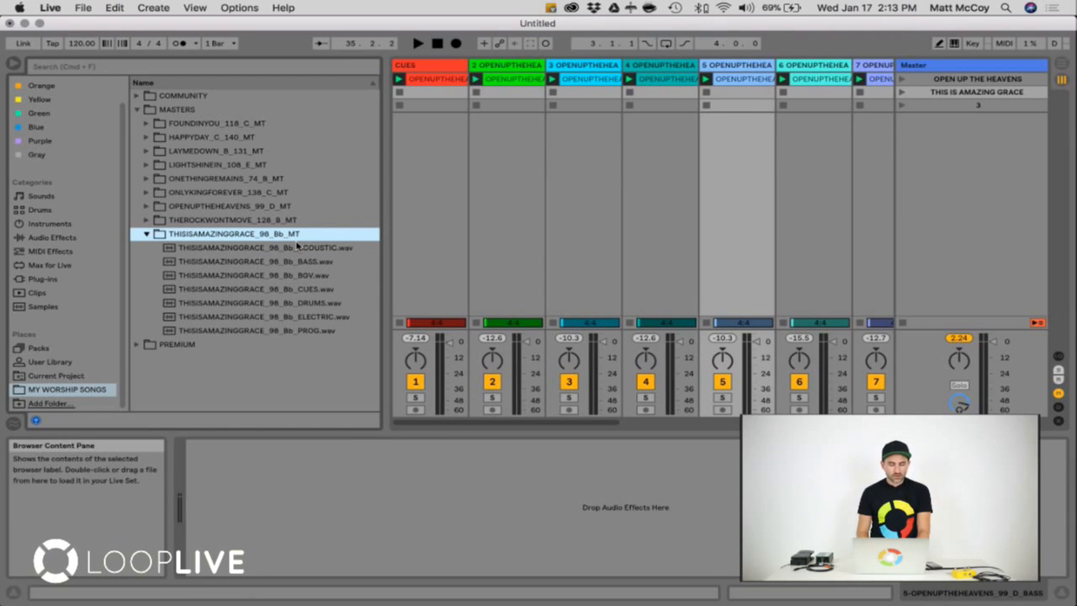
Tag the THISISAMAZINGGRACE_98_Bb_MT folder with the Blue color and show the Blue collection
right_click(229, 238)
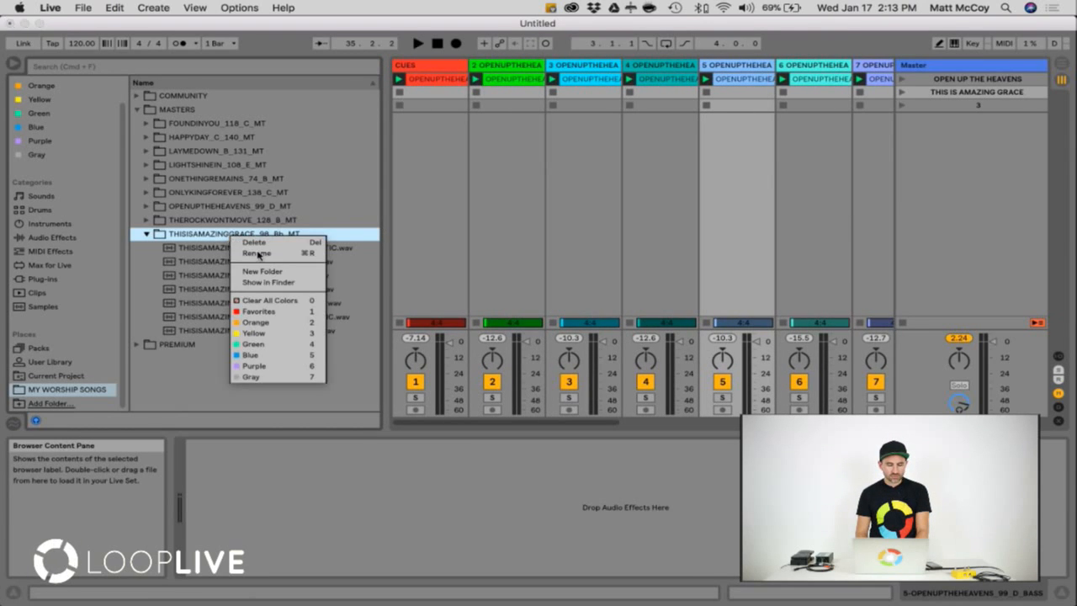
click(251, 357)
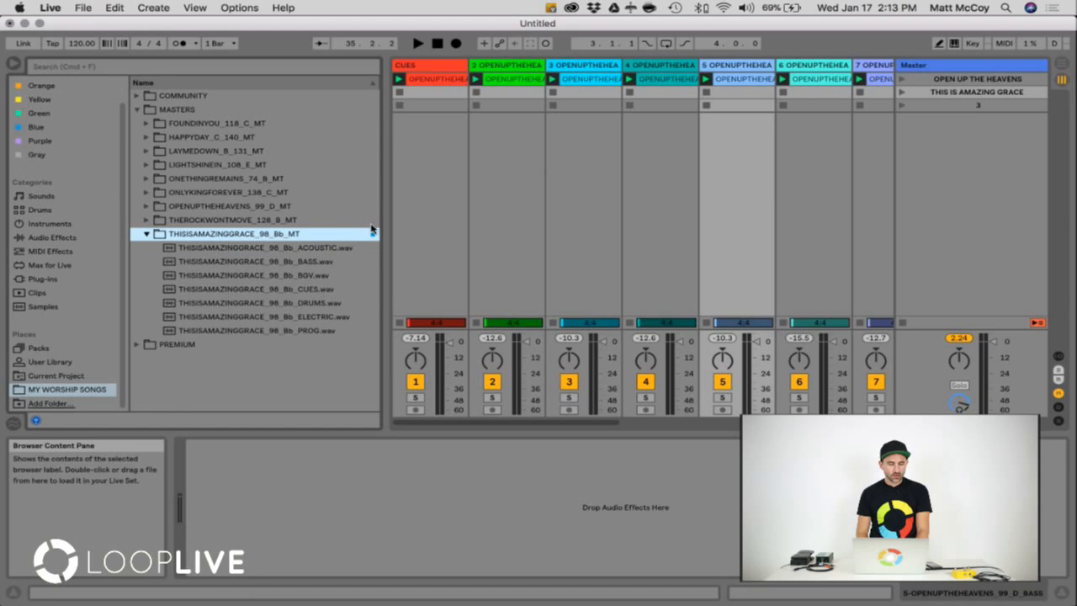
scroll(44, 118, up, 2)
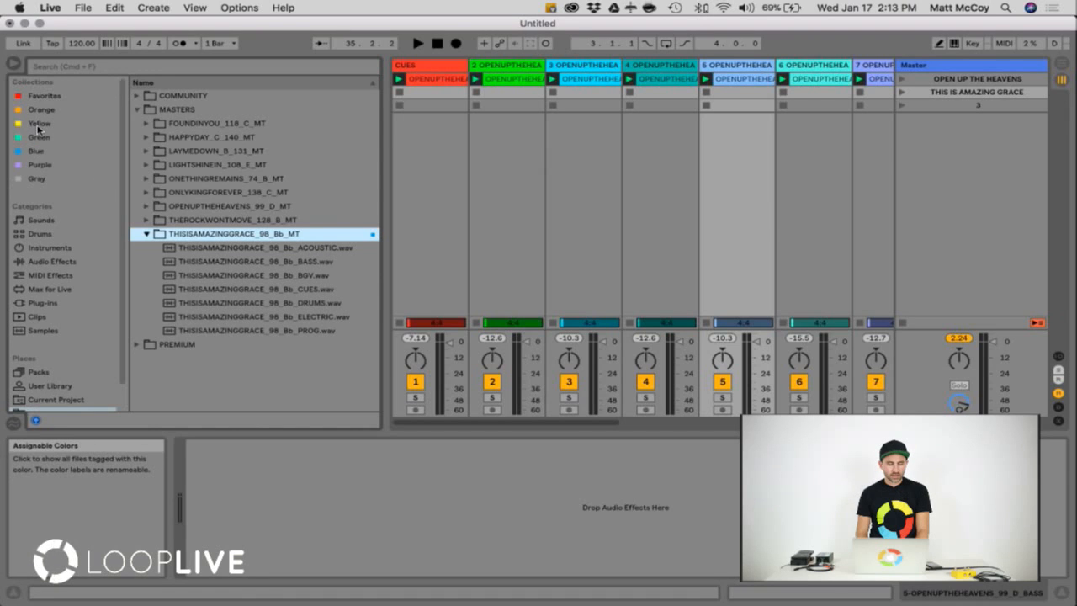
click(31, 152)
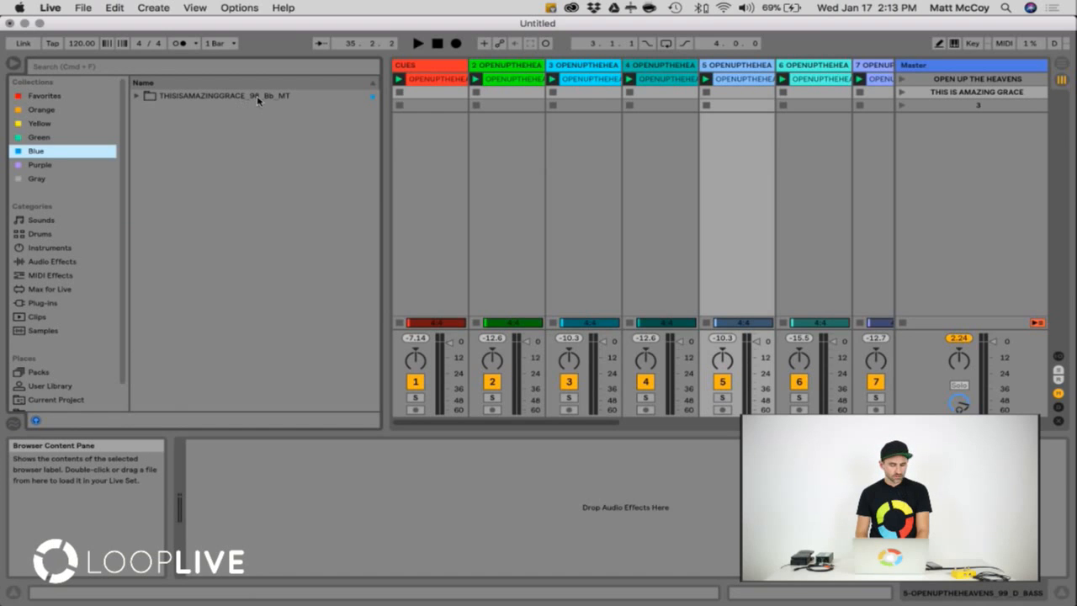
Return to MY WORSHIP SONGS and clear all colors from the THISISAMAZINGGRACE_98_Bb_MT folder
scroll(61, 315, down, 1)
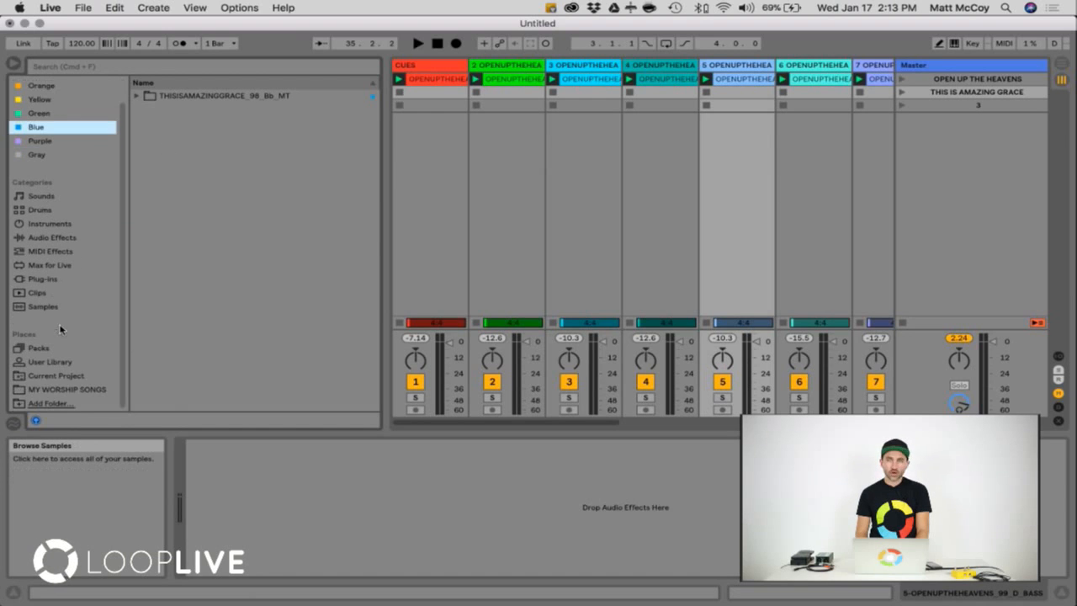
click(46, 389)
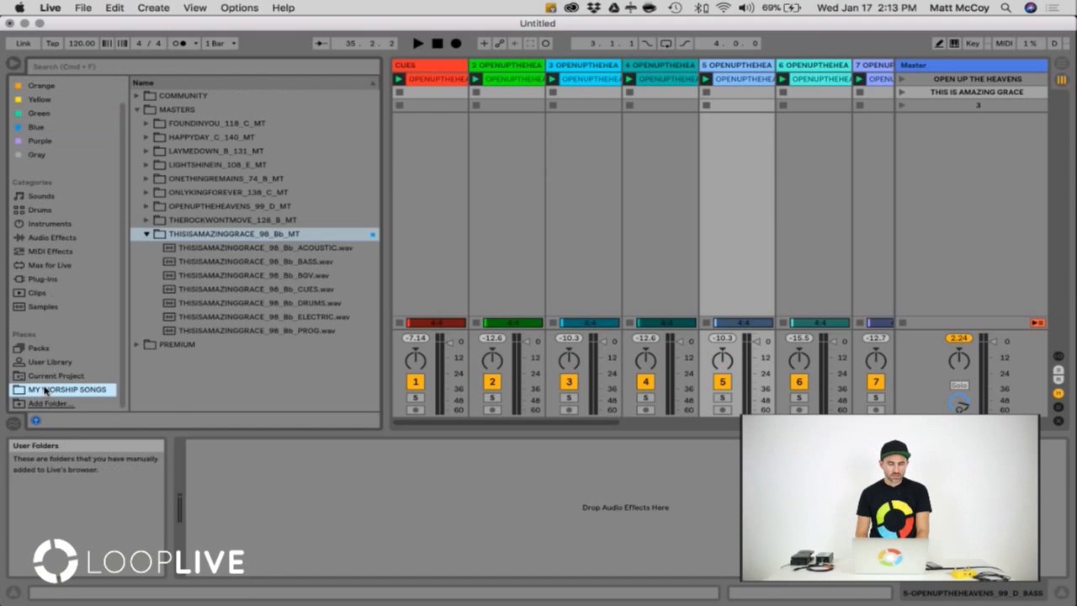
right_click(261, 238)
click(292, 304)
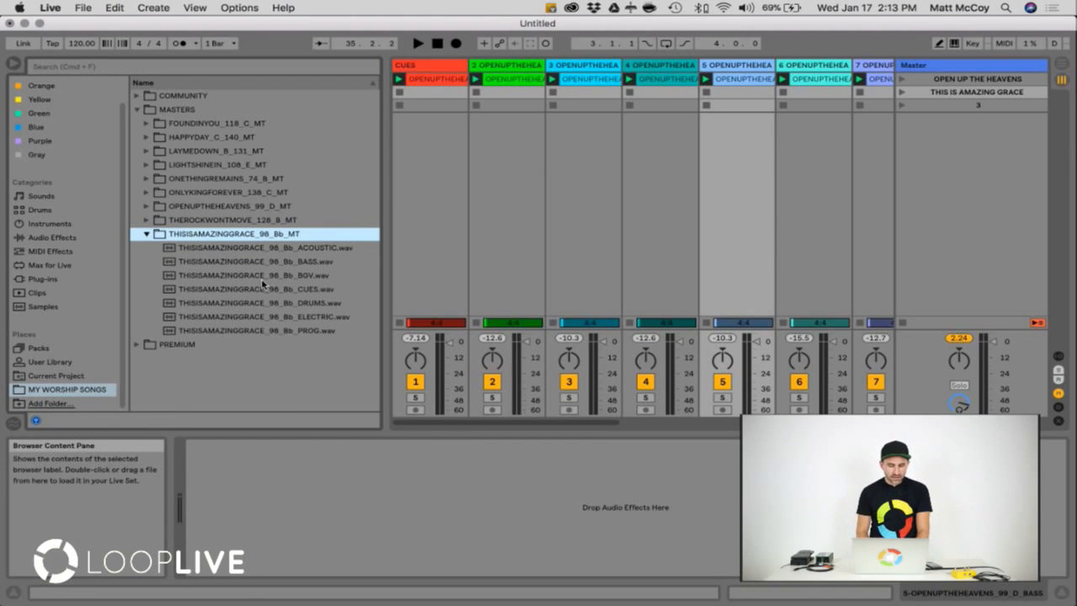
Load the THISISAMAZINGGRACE CUES file into scene 2 of the CUES track and the other six stems across tracks 2 to 7
drag(273, 286, 428, 97)
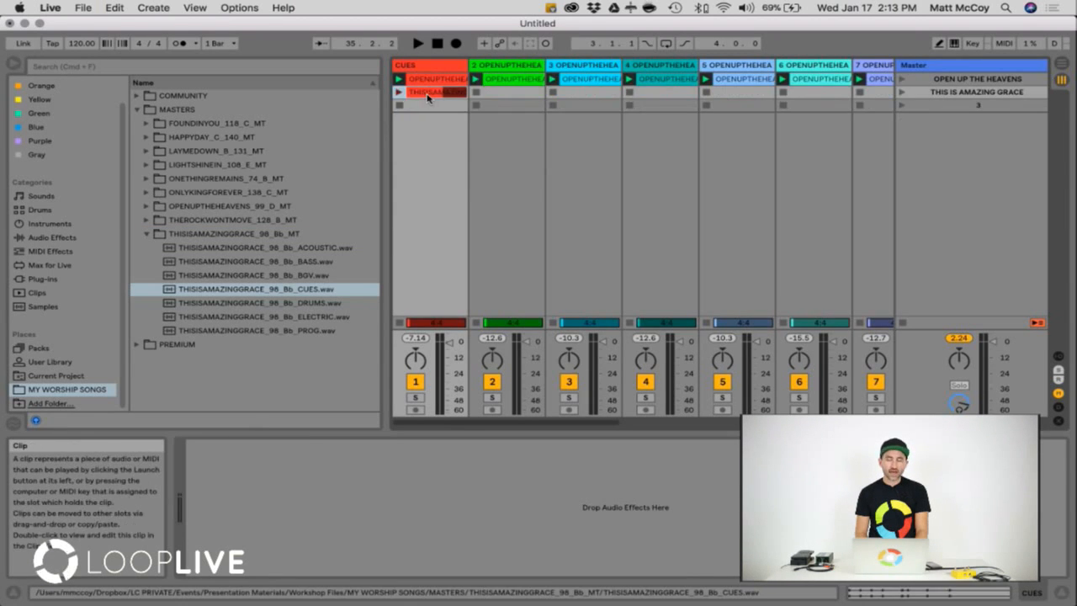
click(426, 68)
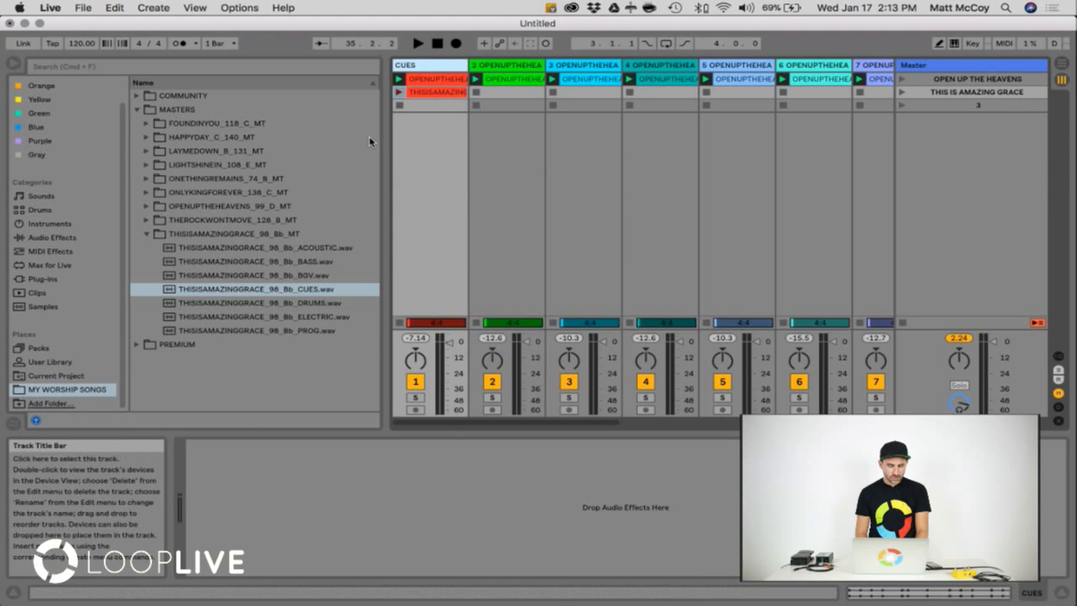
click(300, 251)
shift+click(299, 330)
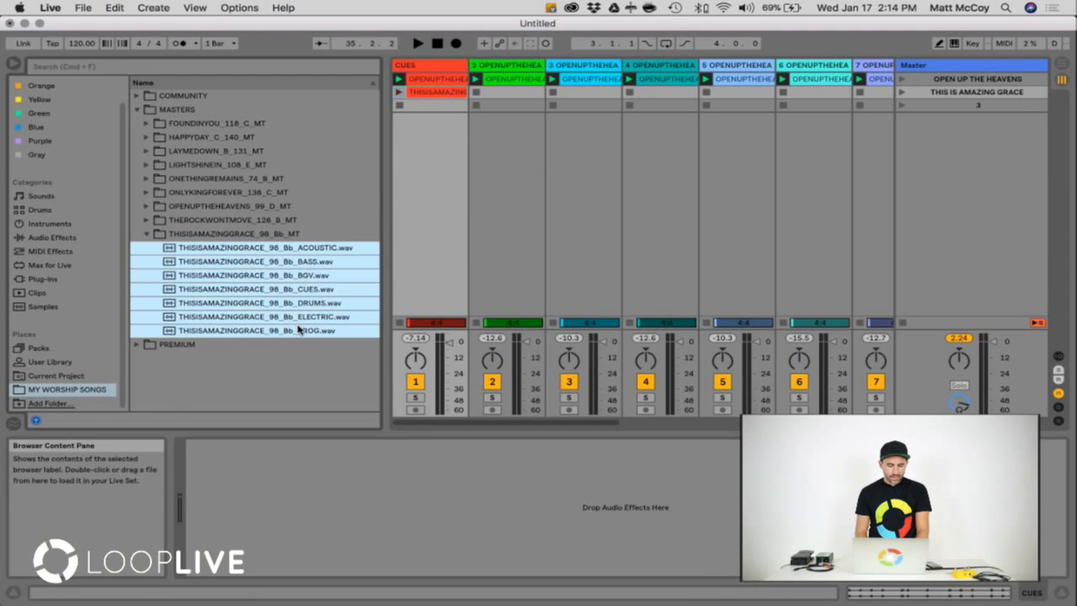
super+click(301, 290)
drag(294, 278, 513, 95)
Narrow the browser and launch the whole THIS IS AMAZING GRACE scene
drag(387, 166, 271, 166)
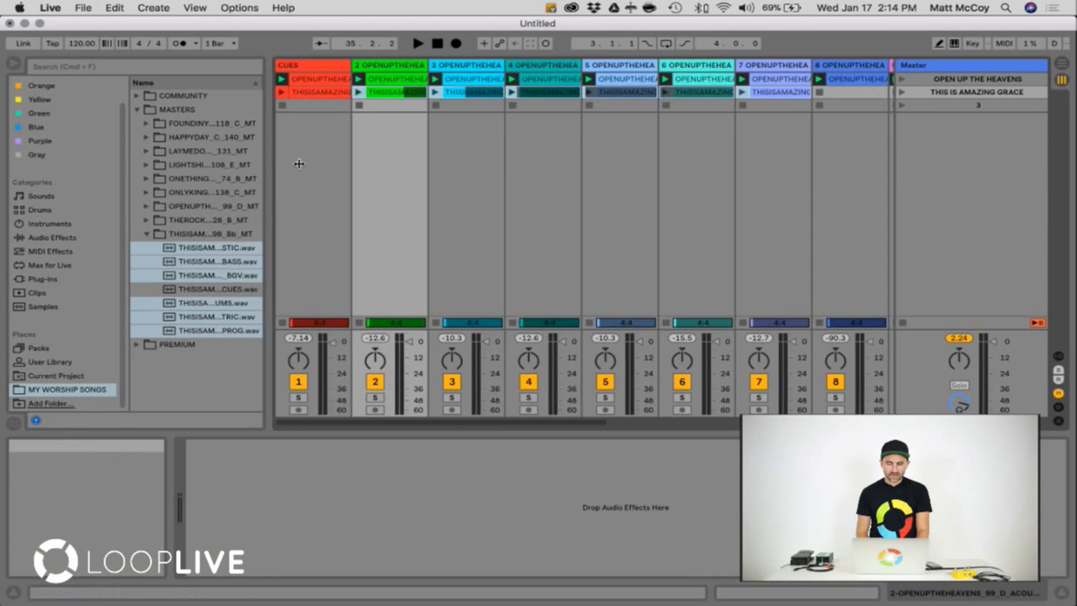
click(901, 92)
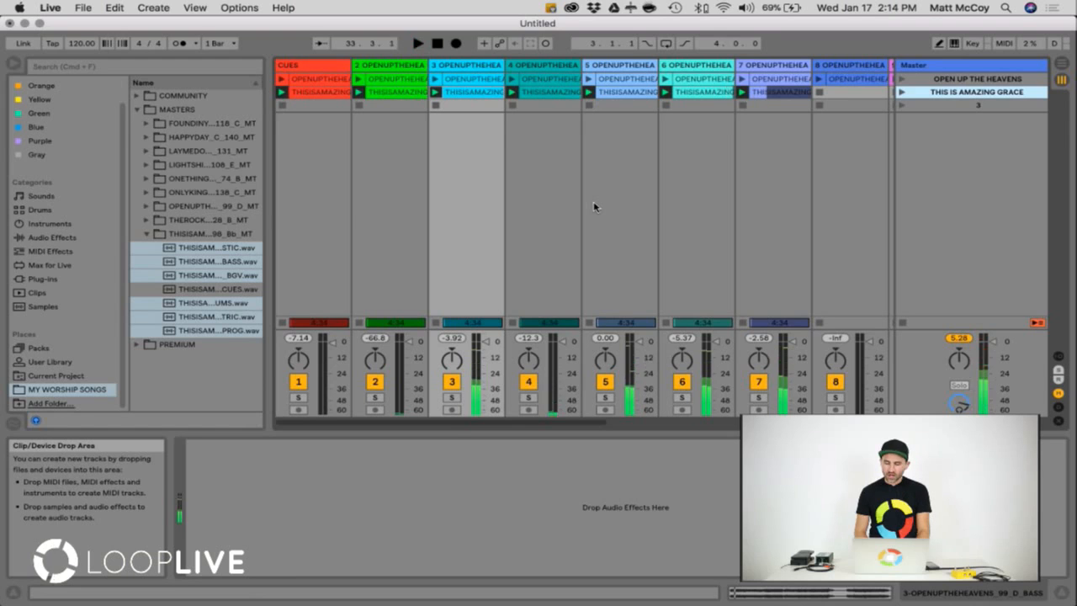
Rename scene 3 as FAITHFUL TO THE END
click(983, 105)
key(super+r)
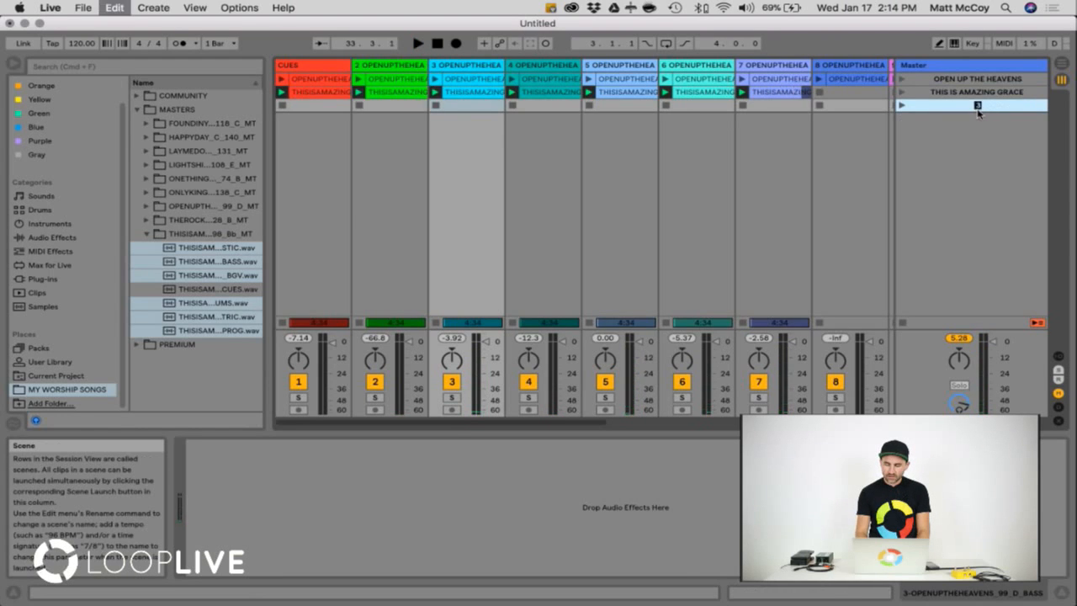
text(FAITHFUL TO THE END)
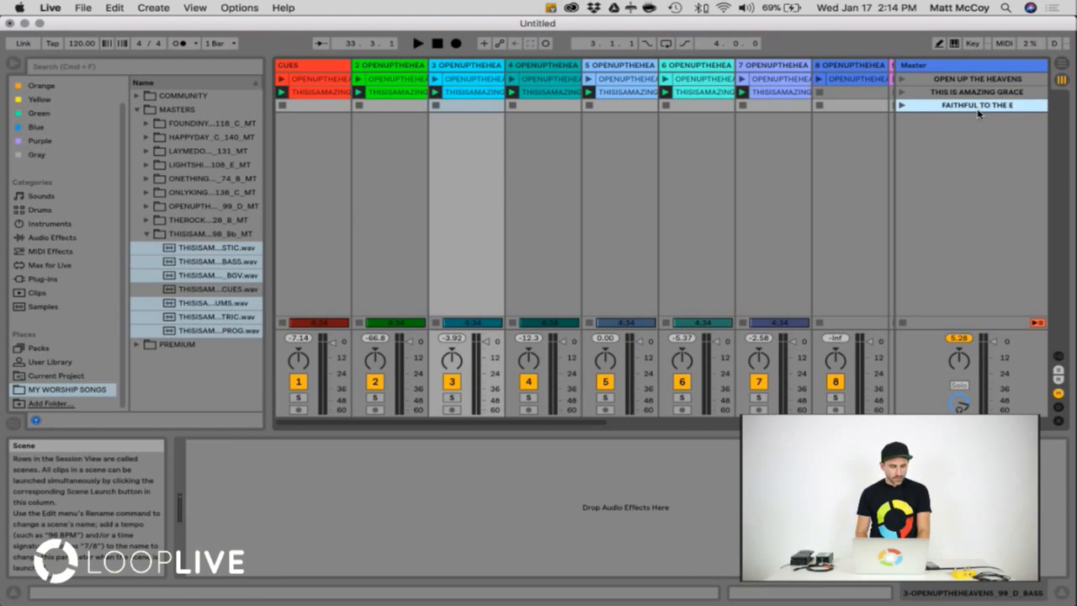
click(763, 142)
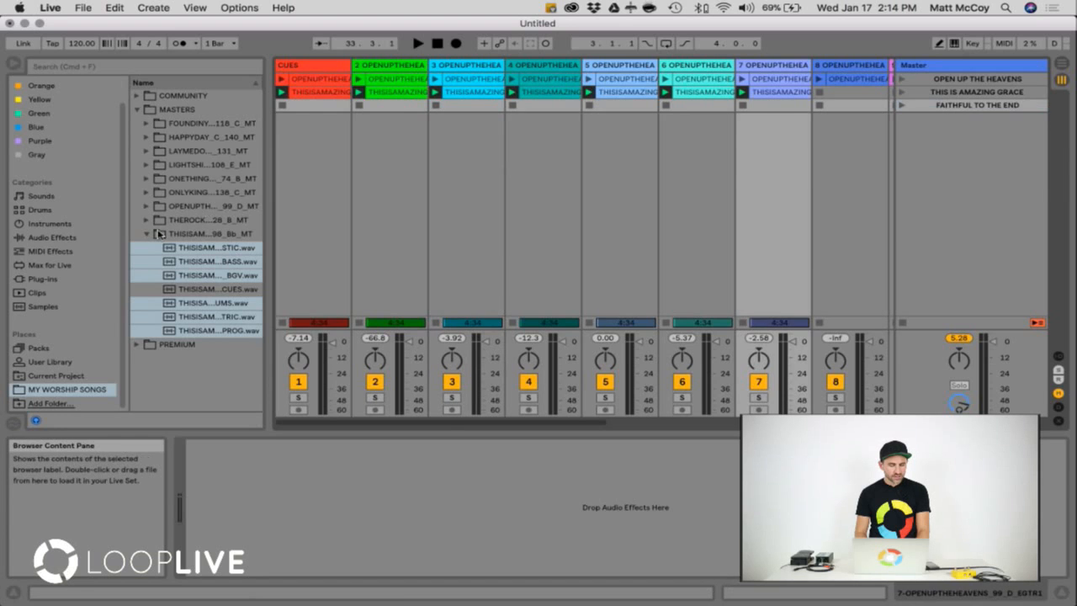
Collapse the MASTERS folder, expand FAITHFUL_72_B_MT inside PREMIUM, and widen the browser to show full file names
click(146, 234)
click(137, 96)
click(135, 106)
click(136, 98)
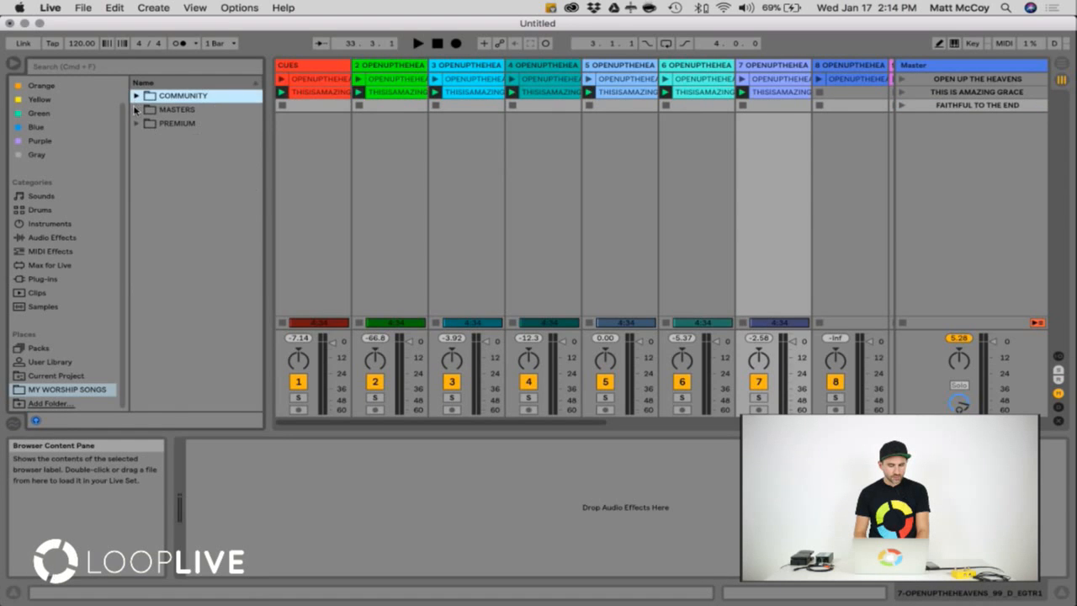
click(136, 124)
click(148, 151)
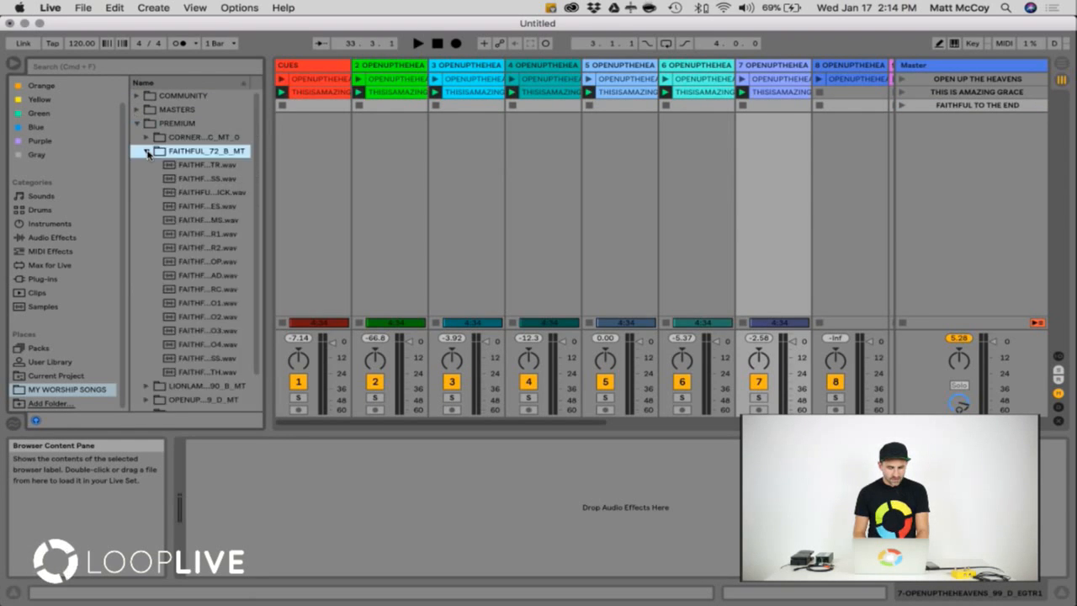
drag(267, 174, 357, 174)
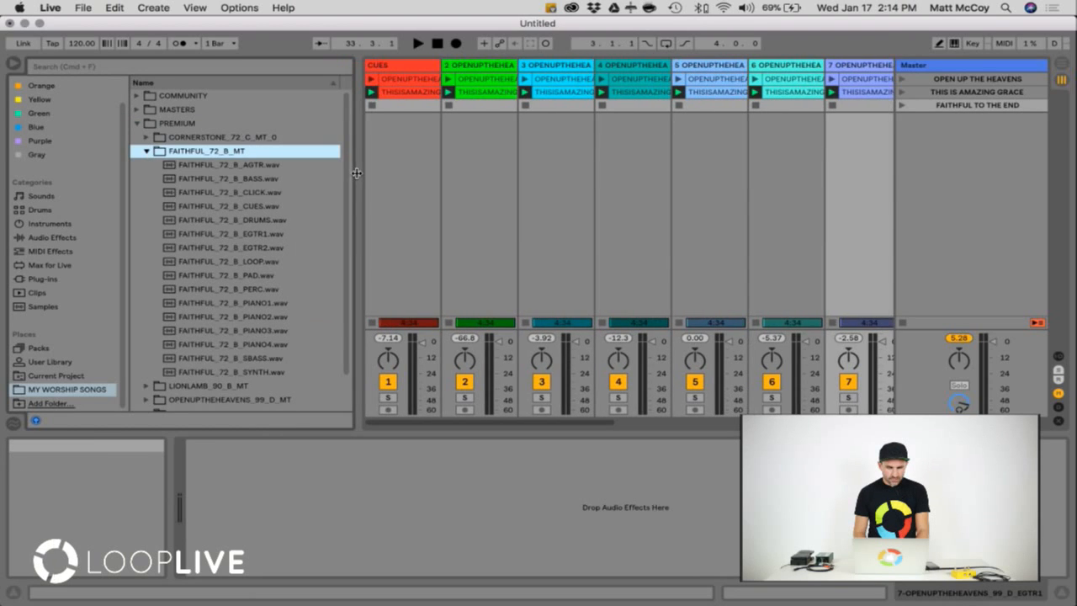
Load FAITHFUL_72_B_CUES.wav into scene 3 of the CUES track and the remaining stems except CLICK across the tracks from track 2 onward
drag(246, 205, 398, 106)
click(252, 167)
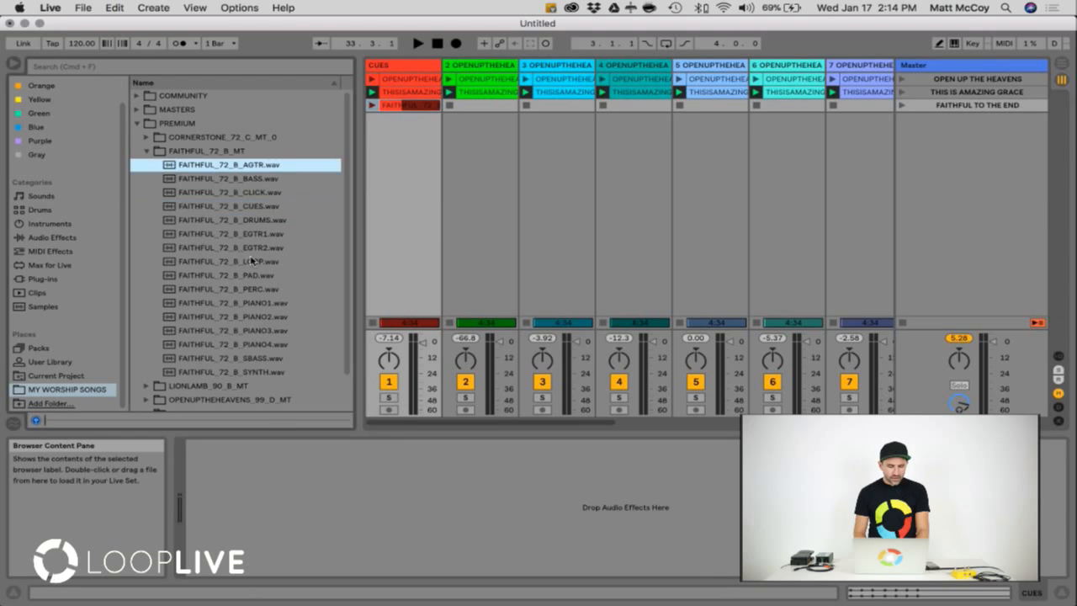
shift+click(248, 371)
super+click(250, 205)
super+click(245, 192)
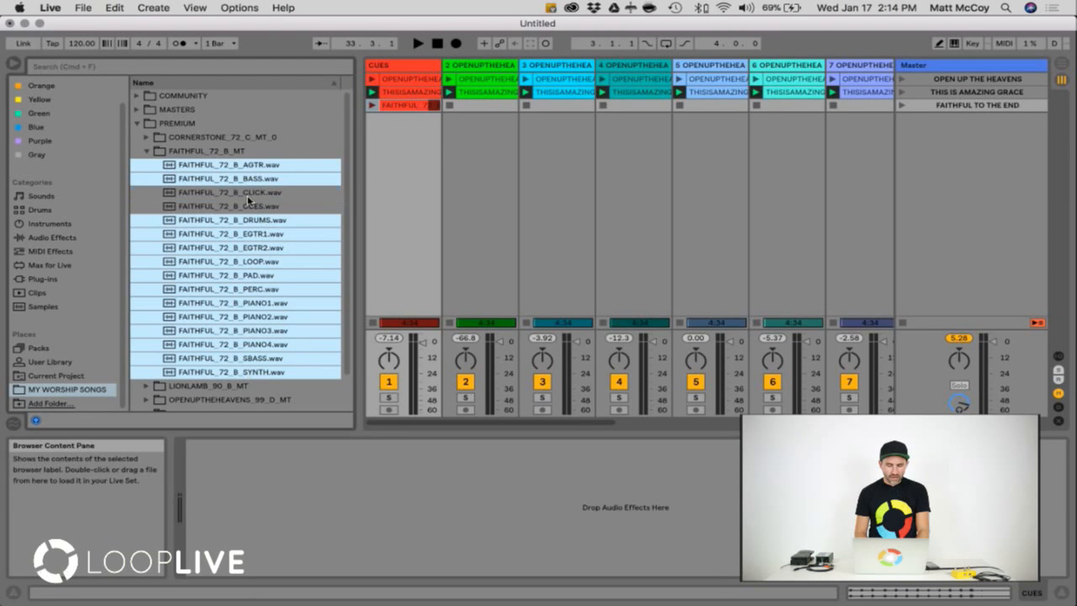
drag(235, 182, 486, 110)
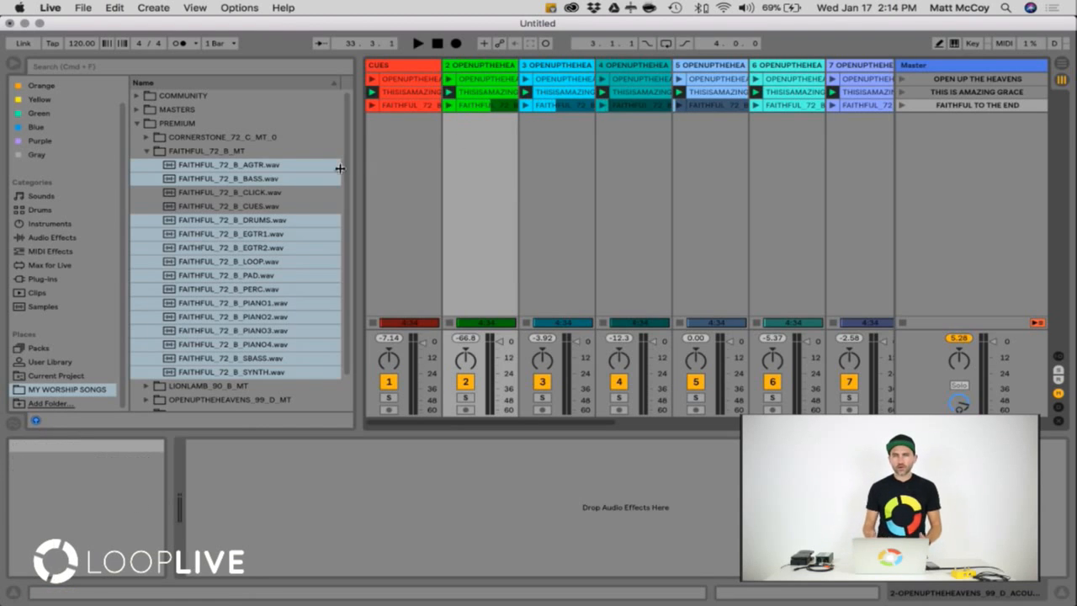
Narrow the browser and launch the whole FAITHFUL TO THE END scene
drag(354, 169, 282, 168)
click(449, 195)
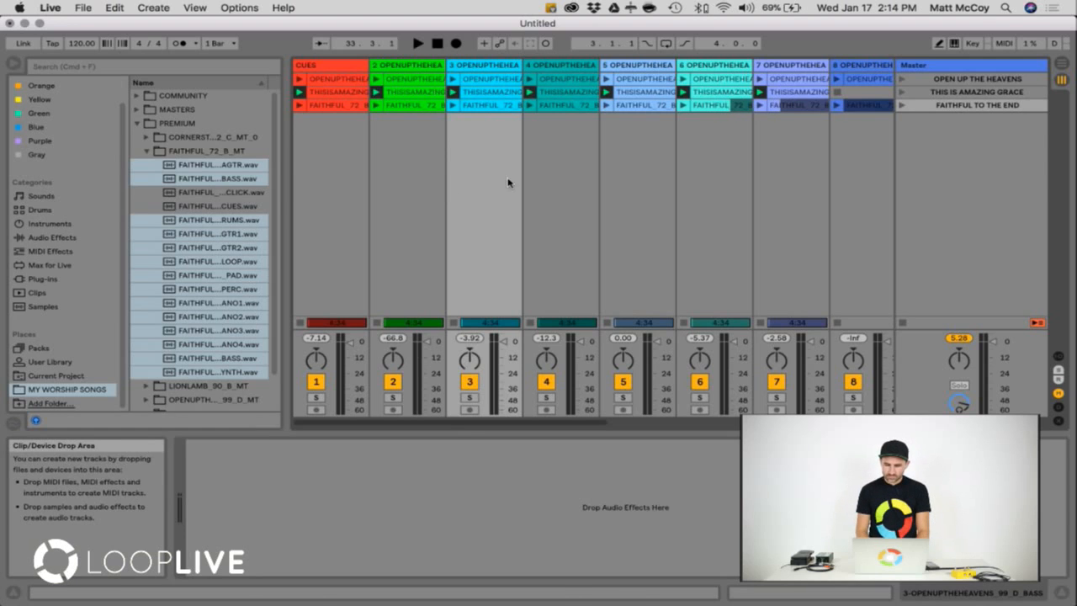
click(902, 106)
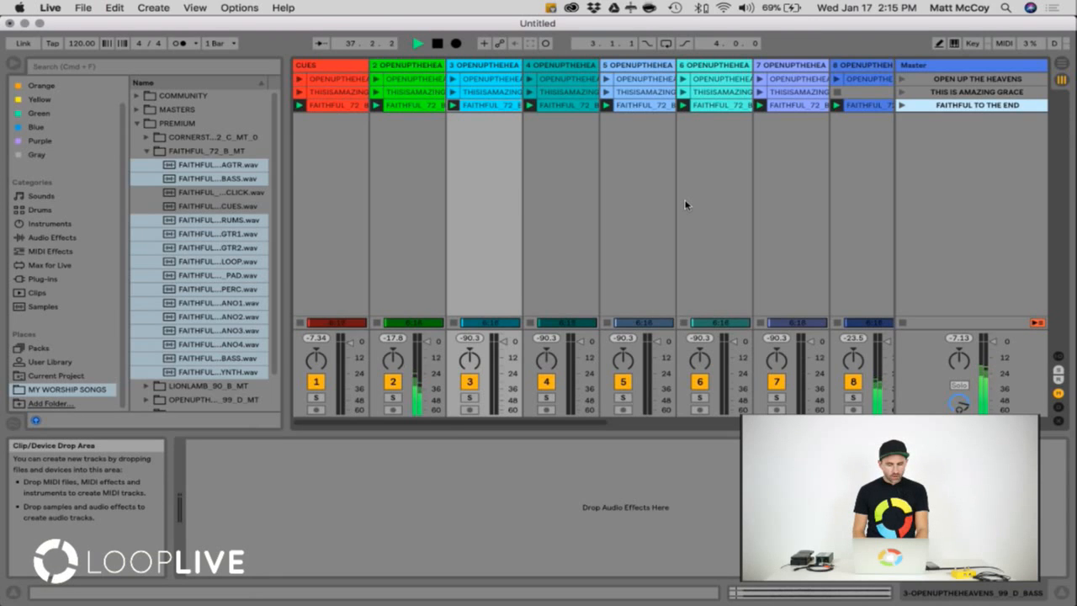
Stop playback, set the project tempo to 114.00 BPM, and turn on the metronome
click(488, 185)
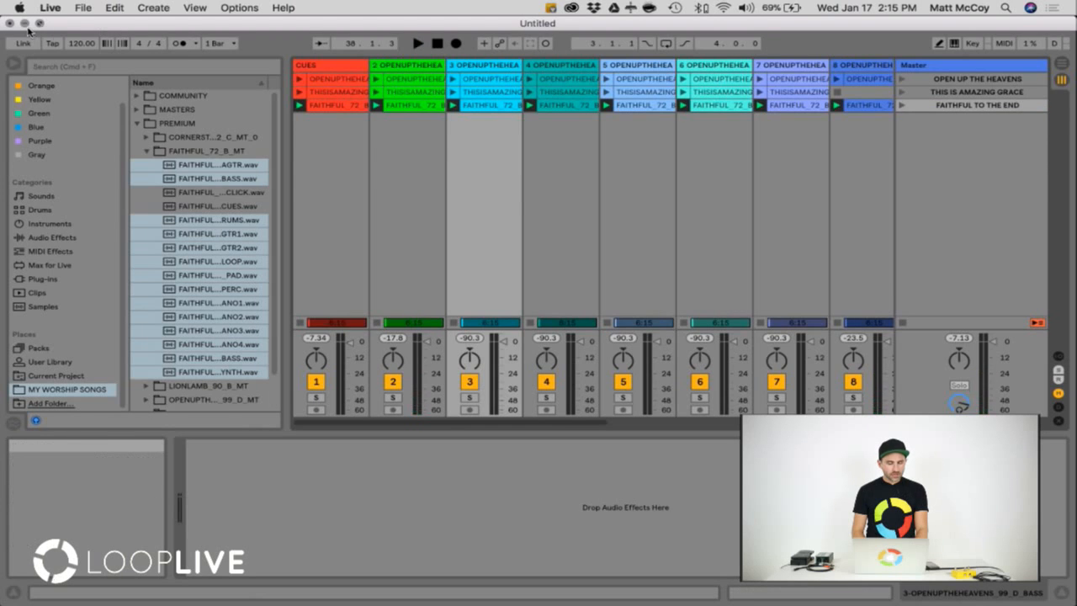
click(343, 149)
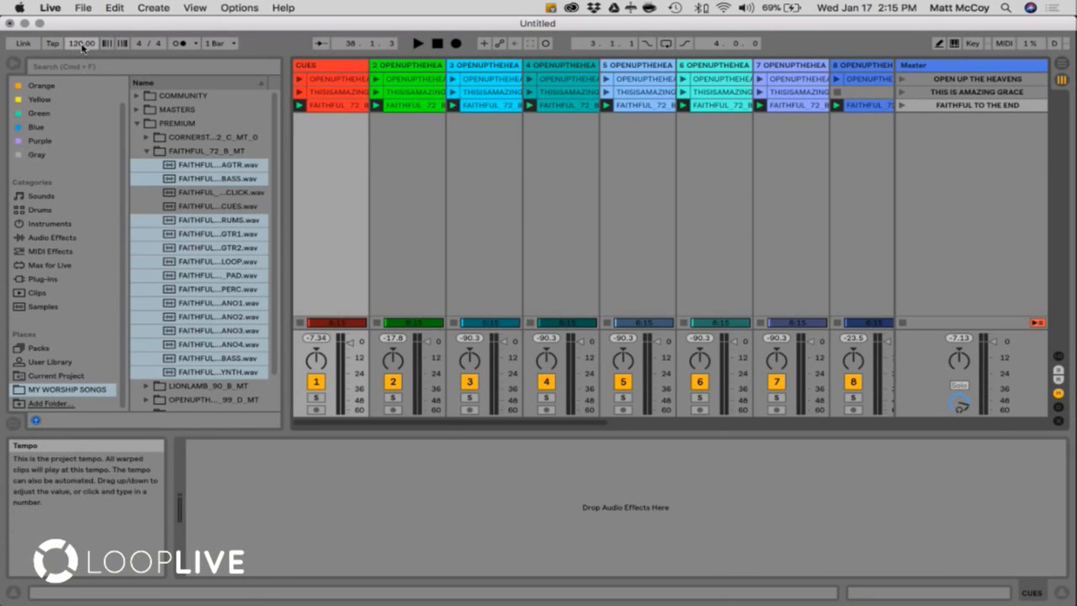
drag(82, 47, 83, 52)
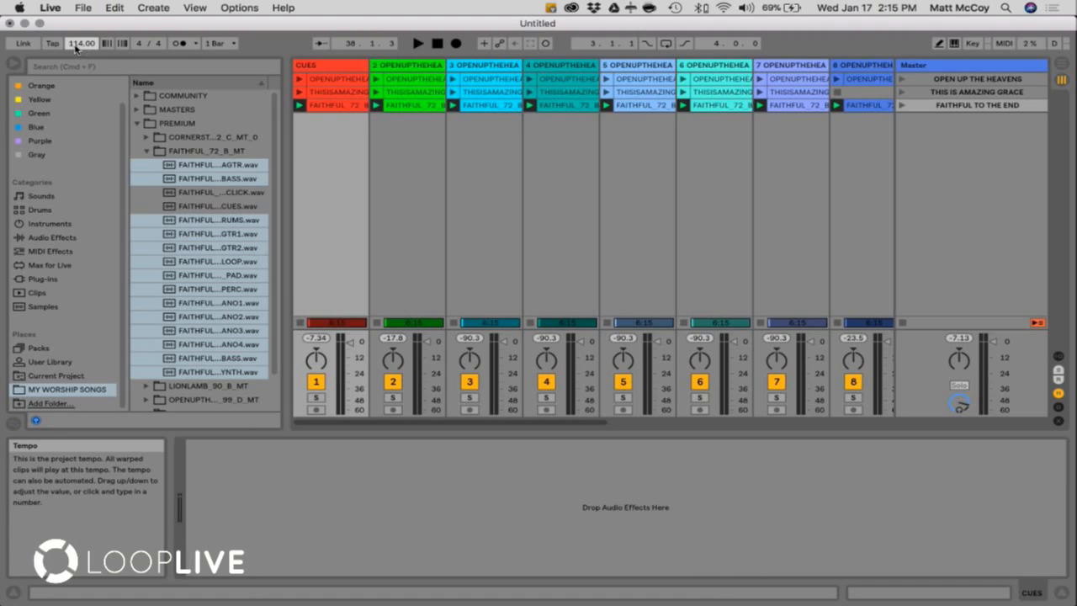
click(181, 45)
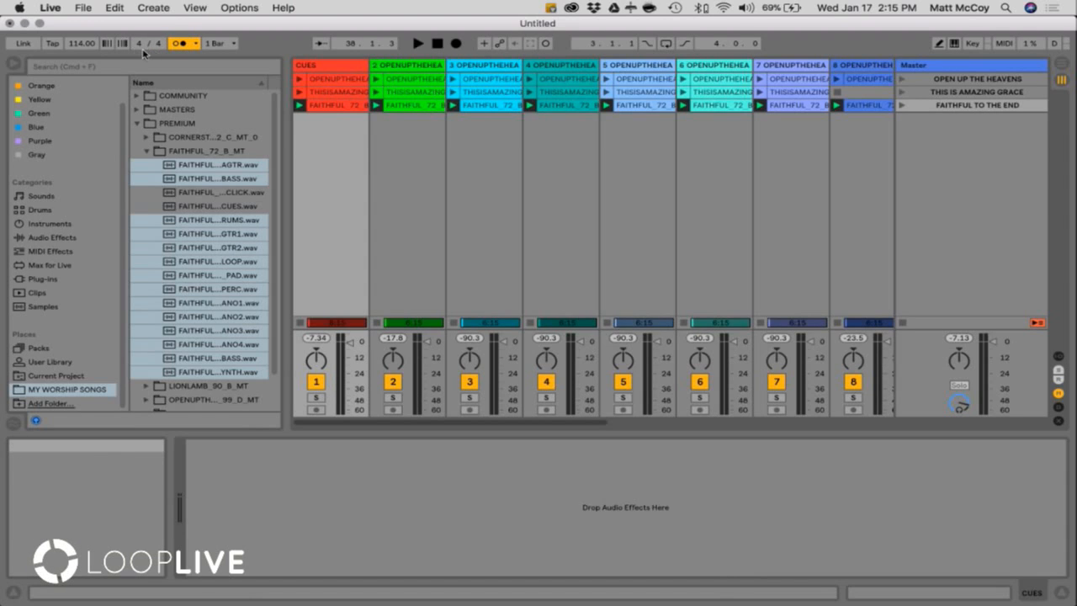
Launch the OPEN UP THE HEAVENS scene with the metronome on
click(547, 167)
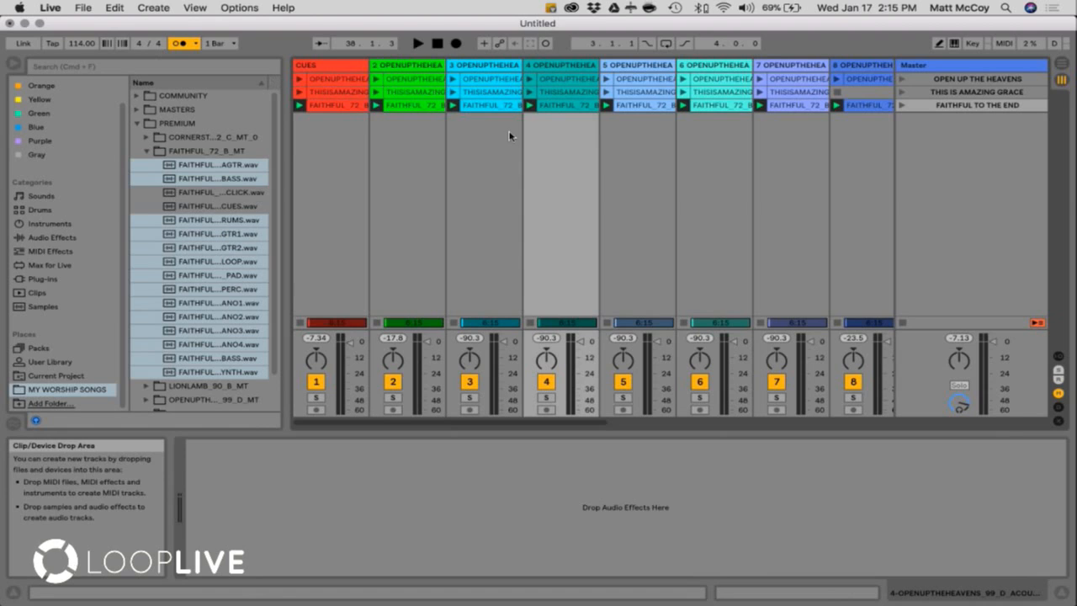
click(877, 121)
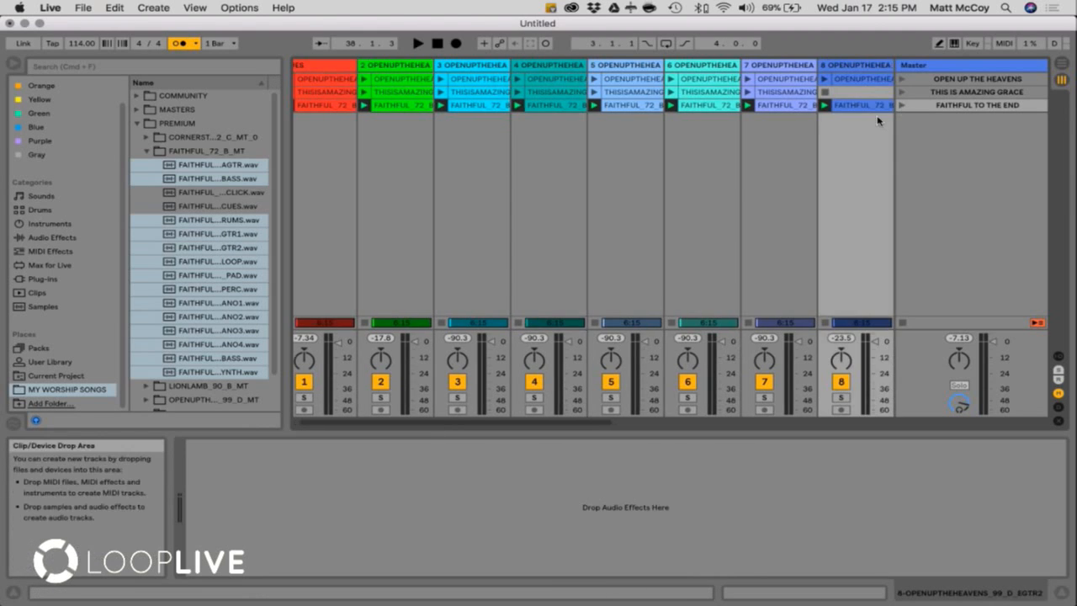
click(901, 79)
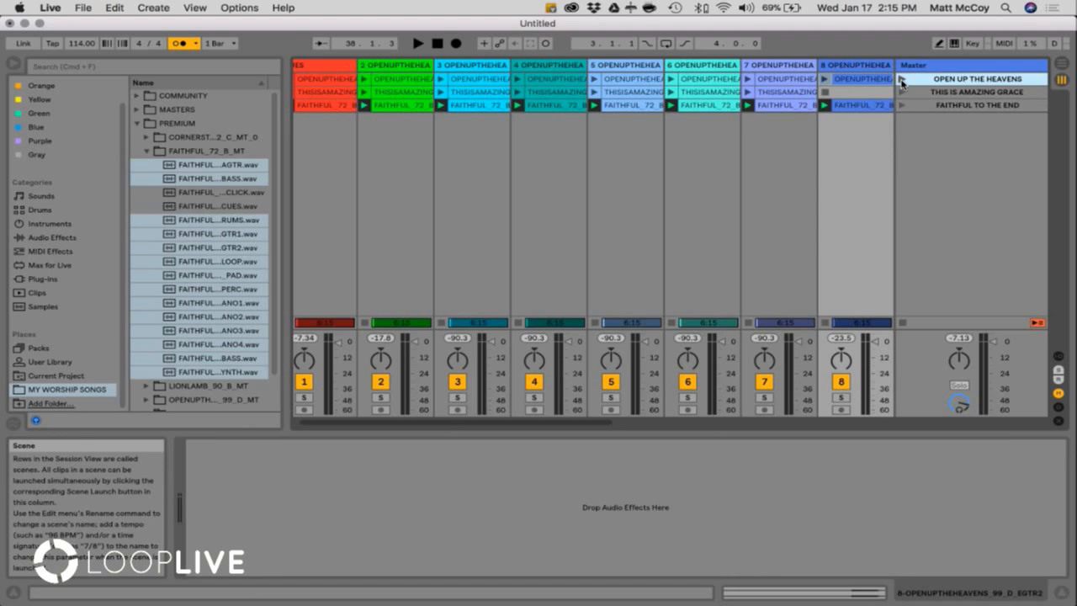
scroll(635, 213, left, 1)
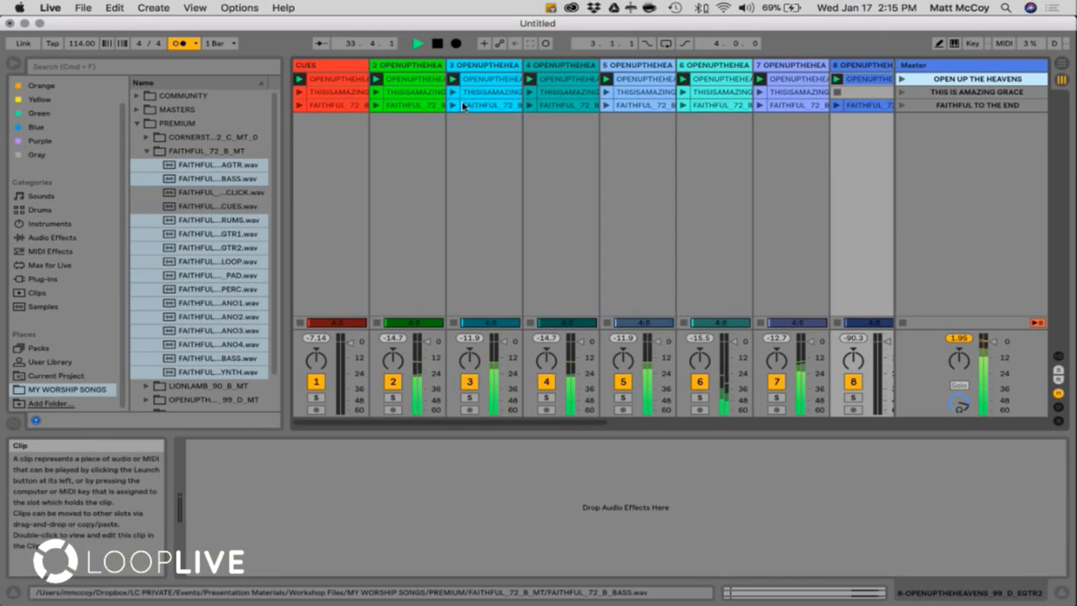
Widen the CUES track to reveal more of its clip names, and stop playback
drag(369, 66, 448, 67)
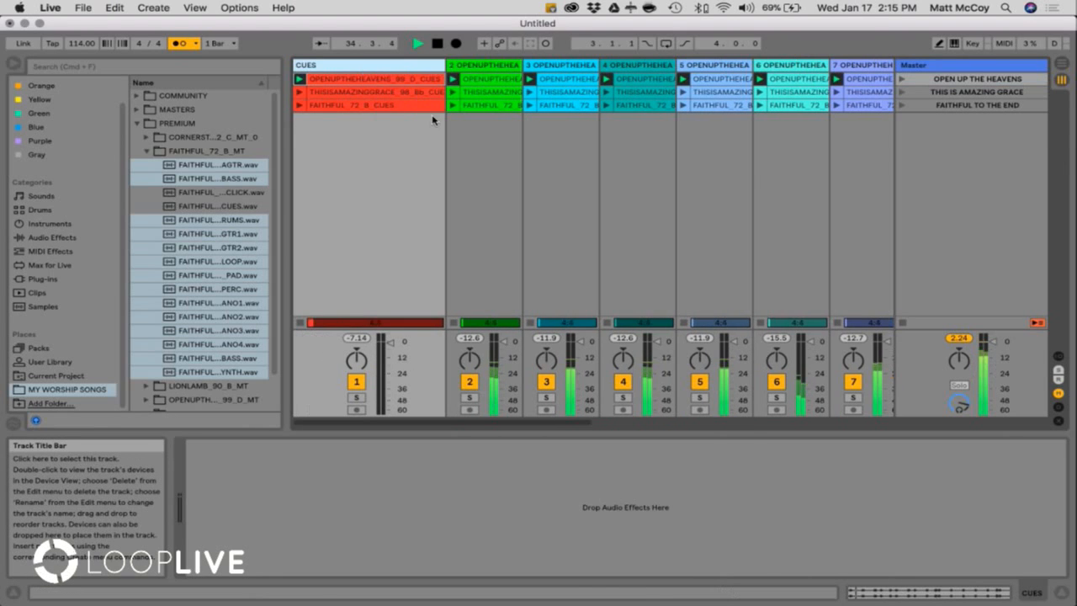
click(427, 144)
key(space)
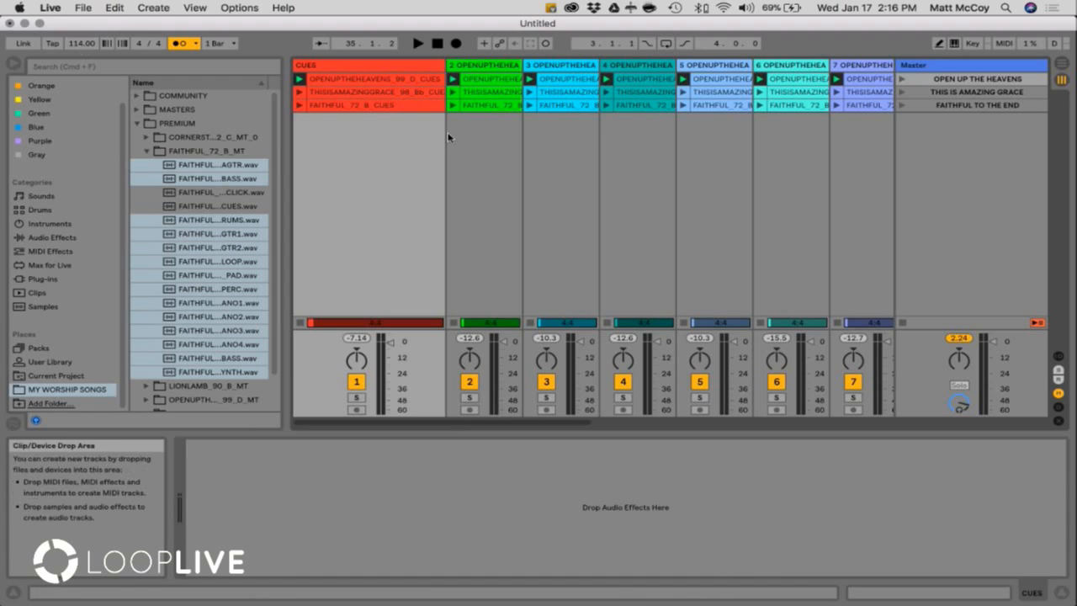
Set the launch tempo of the OPEN UP THE HEAVENS scene to 99 BPM and test-launch it, stopping playback after a few bars
click(920, 80)
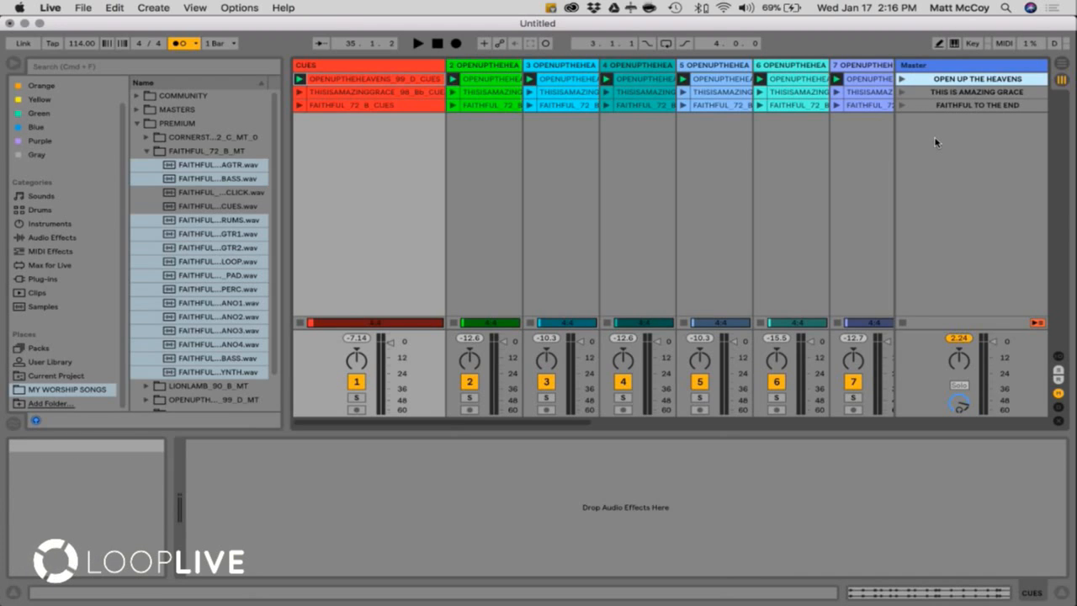
right_click(980, 83)
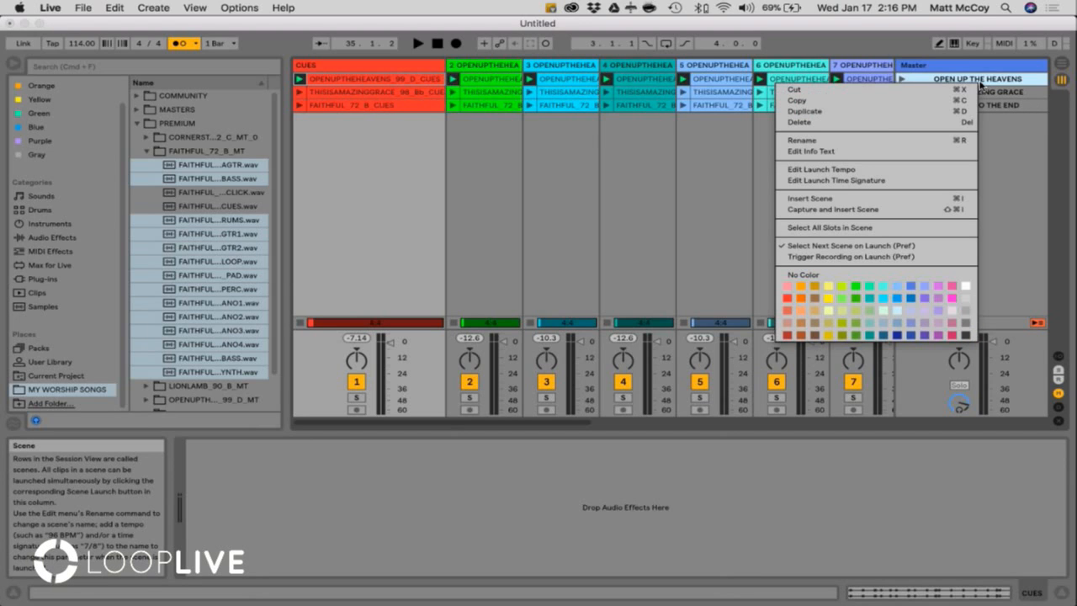
click(833, 172)
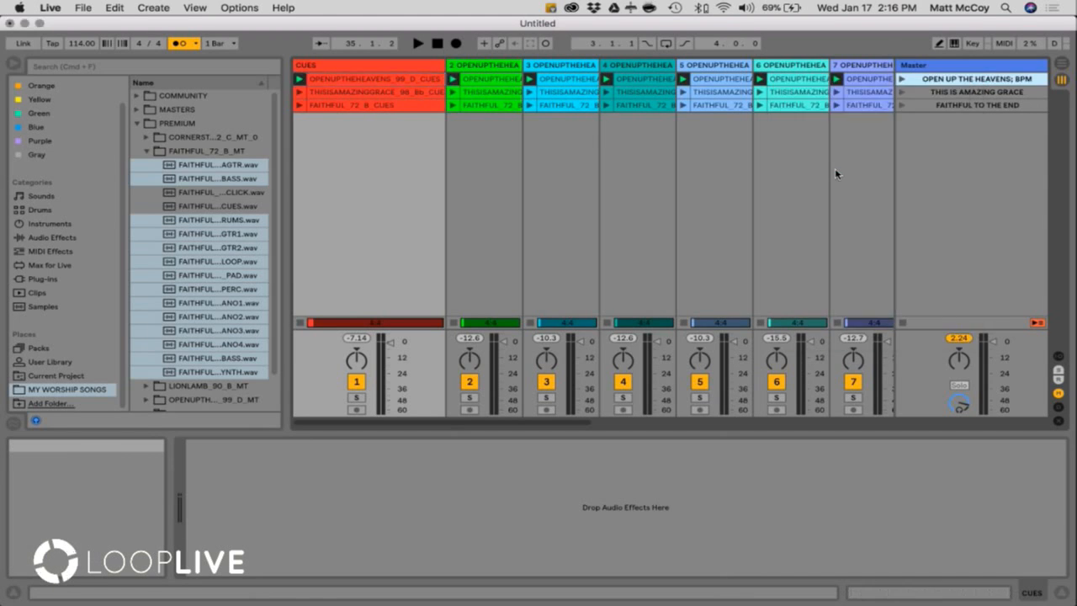
text(99)
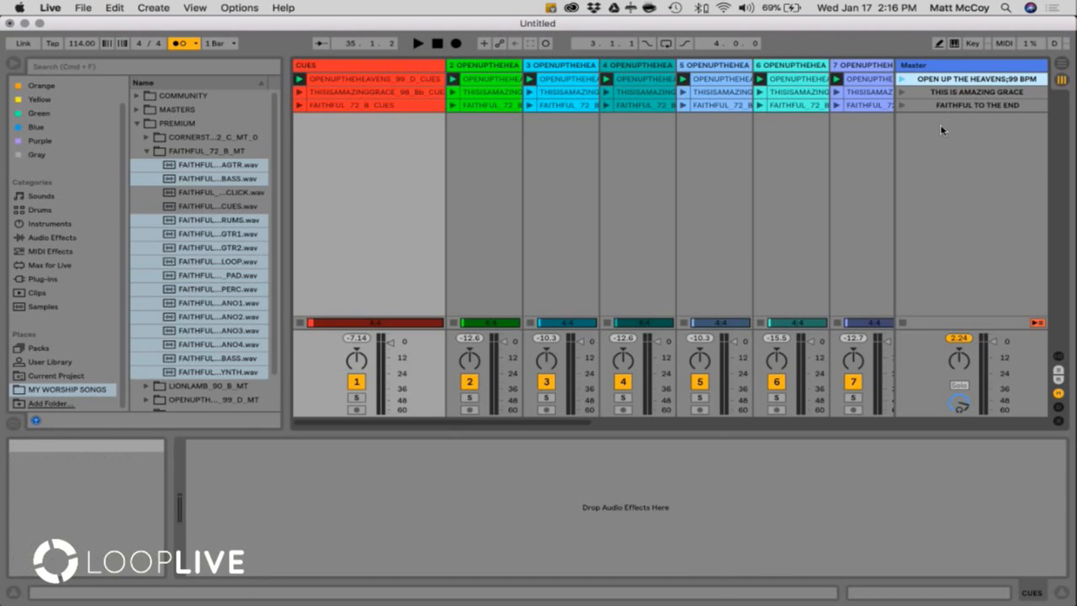
click(902, 79)
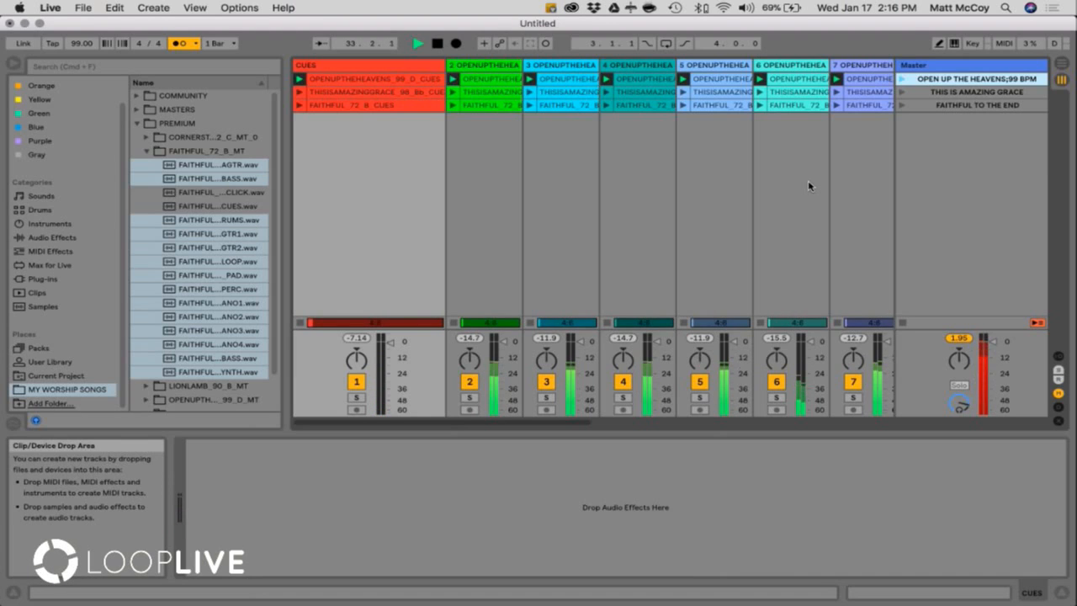
key(space)
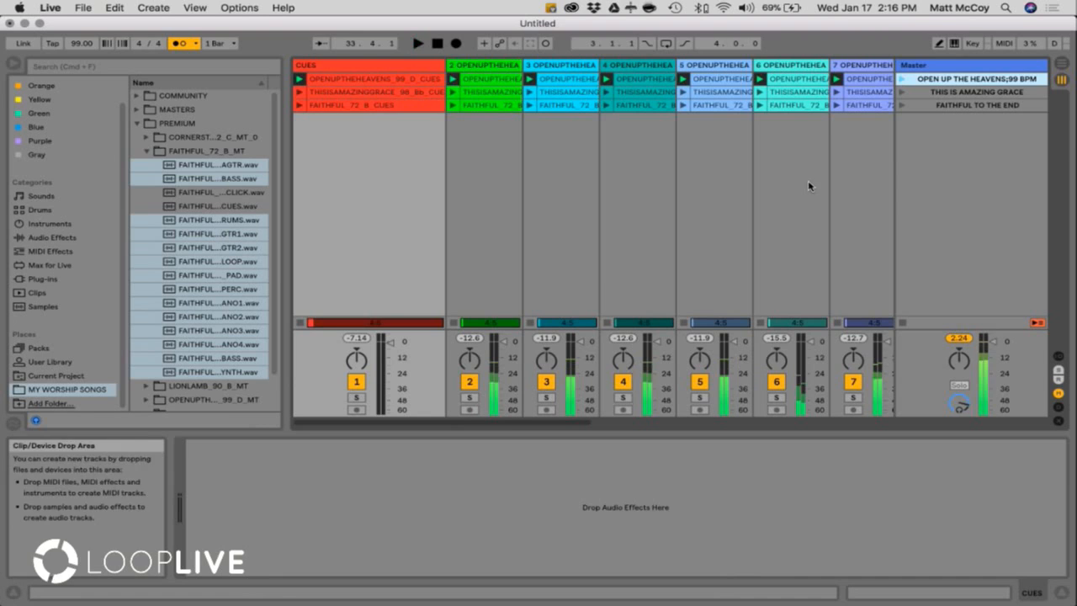
Set the launch time signature of the OPEN UP THE HEAVENS scene to 2/8 and test-launch it
right_click(1026, 82)
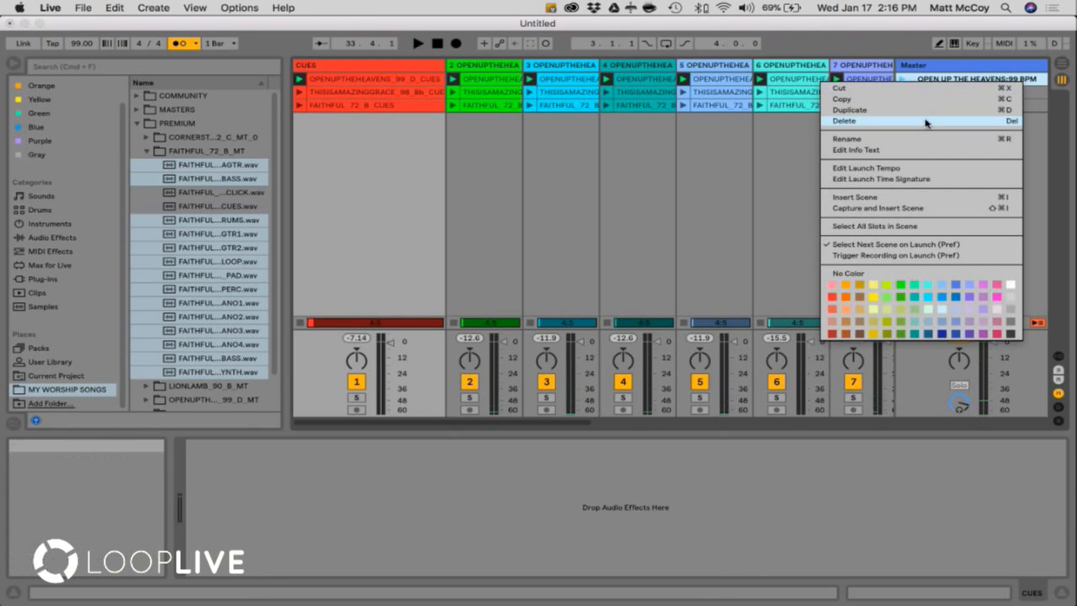
click(883, 180)
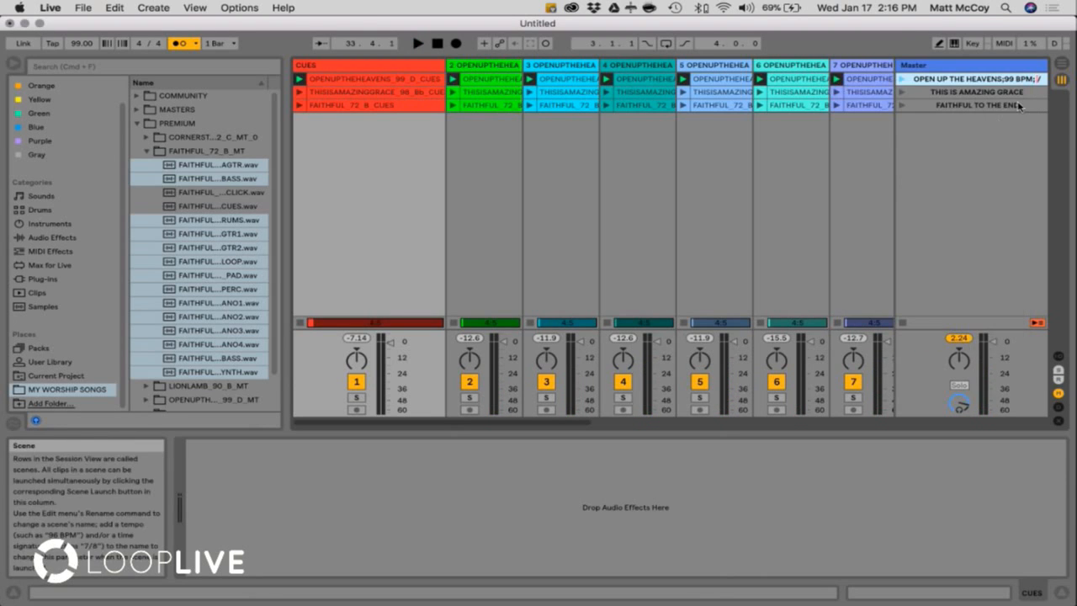
text(2)
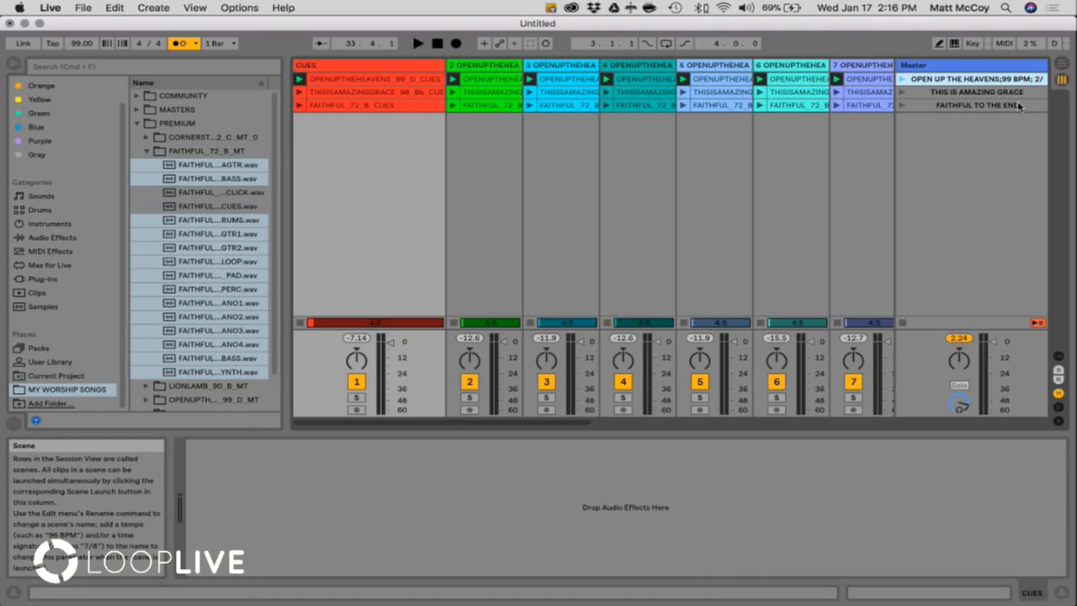
text(/8)
key(Return)
click(902, 79)
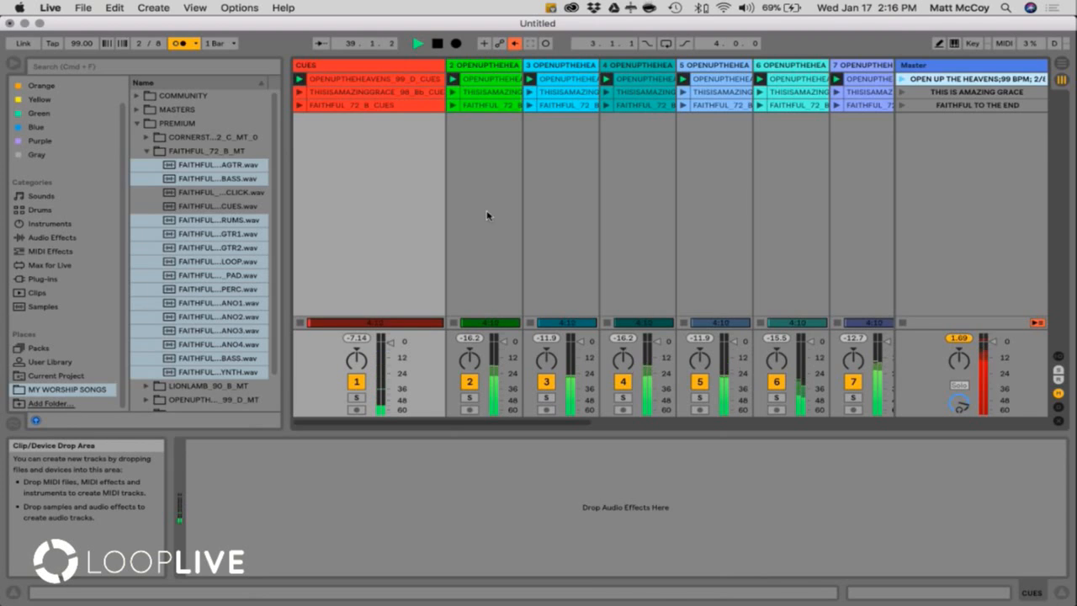
click(493, 187)
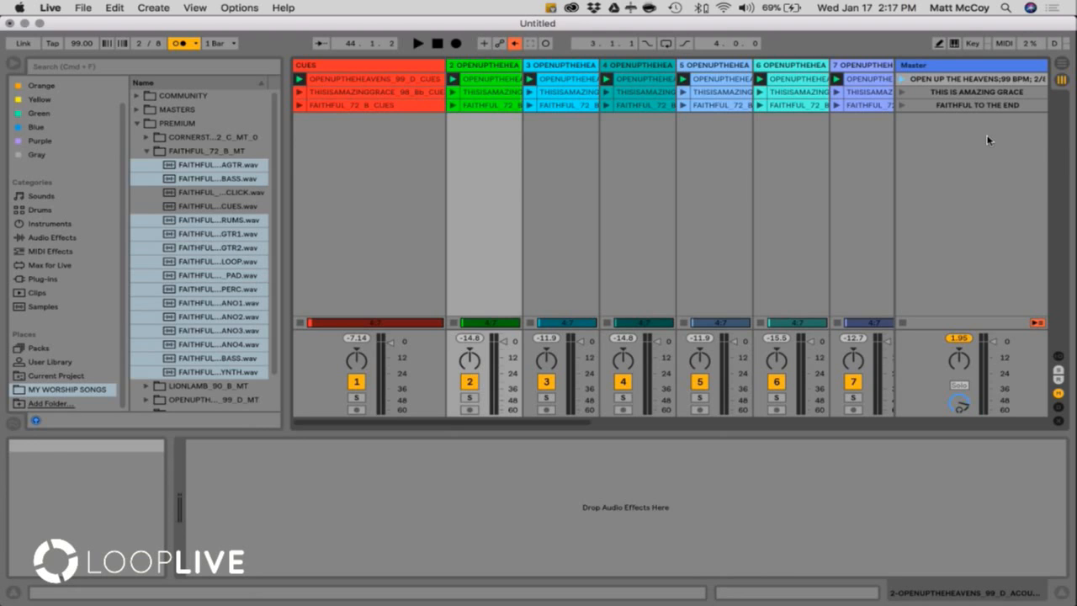
Give the THIS IS AMAZING GRACE scene a launch tempo of 98 BPM and a launch time signature of 4/4
click(988, 95)
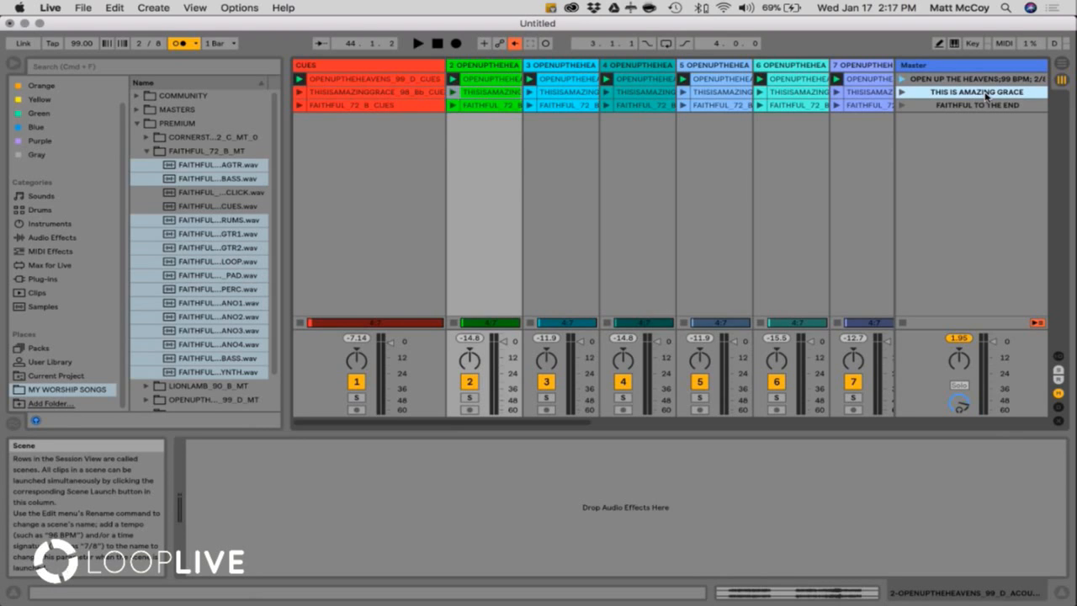
right_click(988, 94)
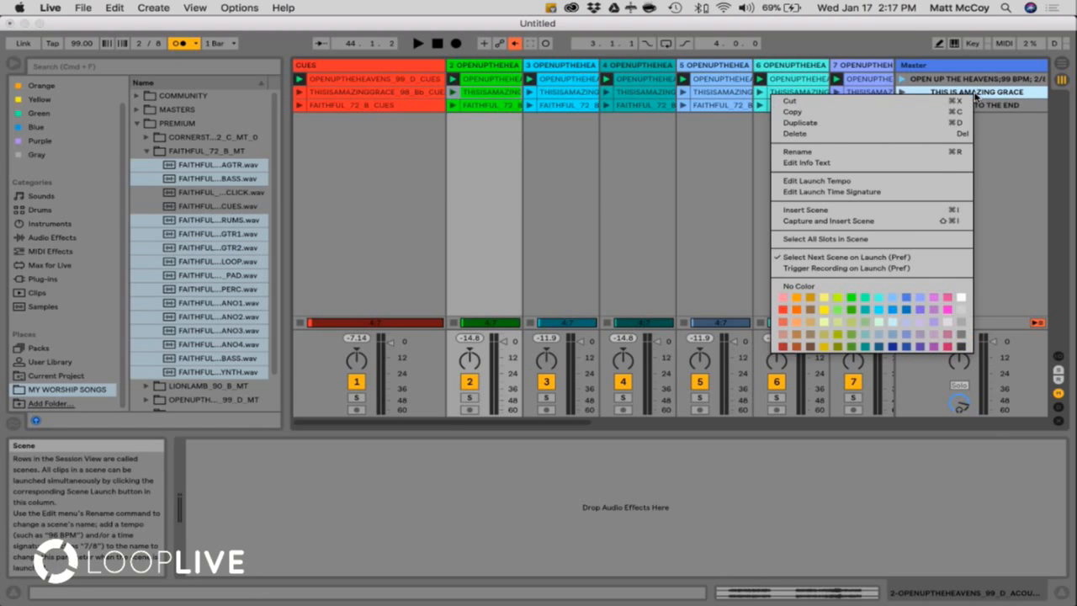
click(815, 151)
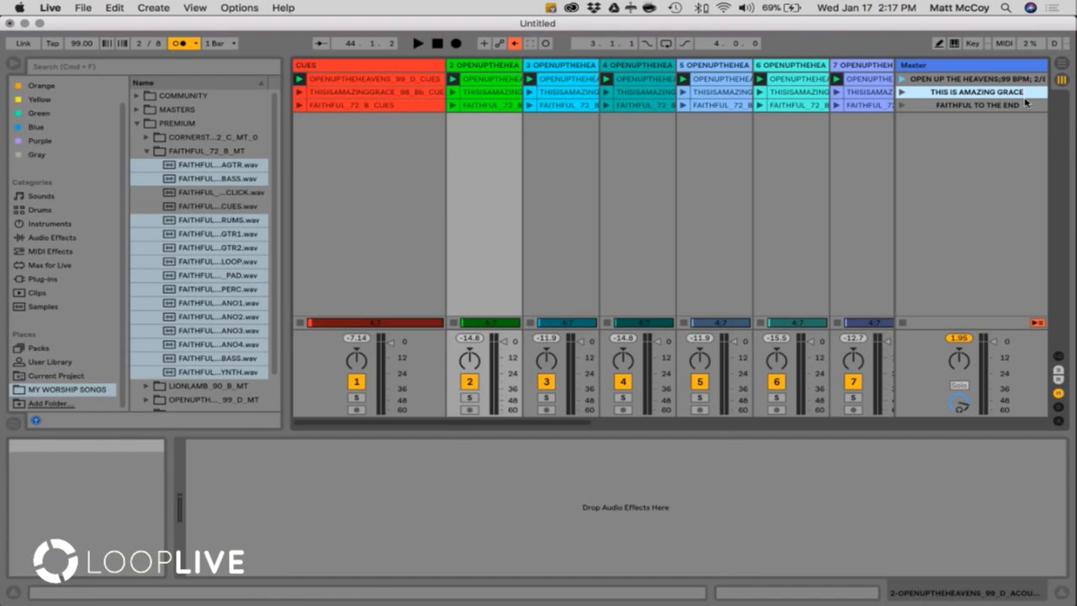
text(;)
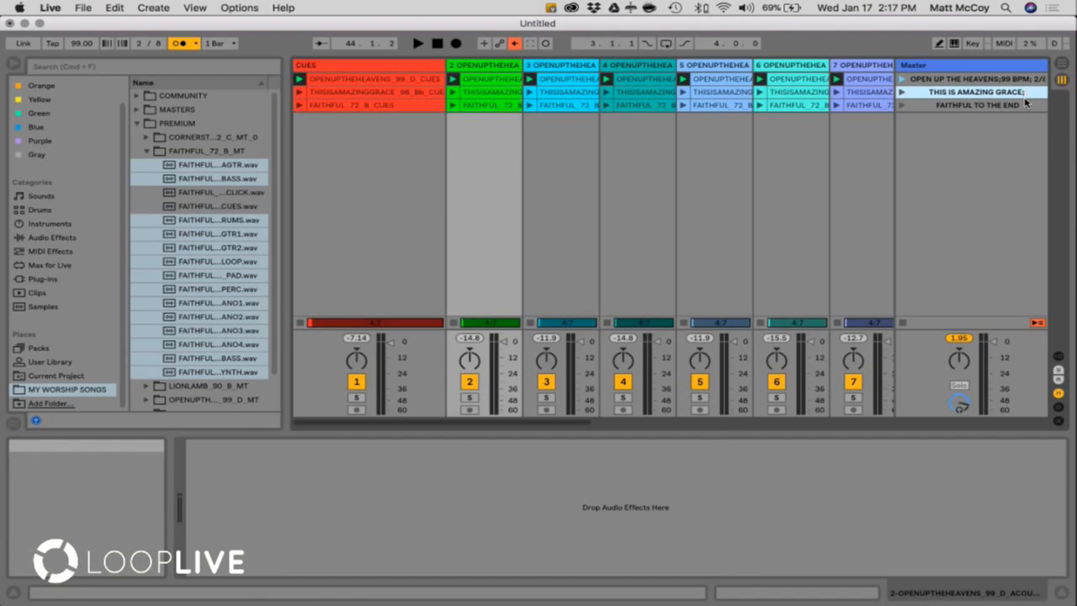
text( 98 BPM)
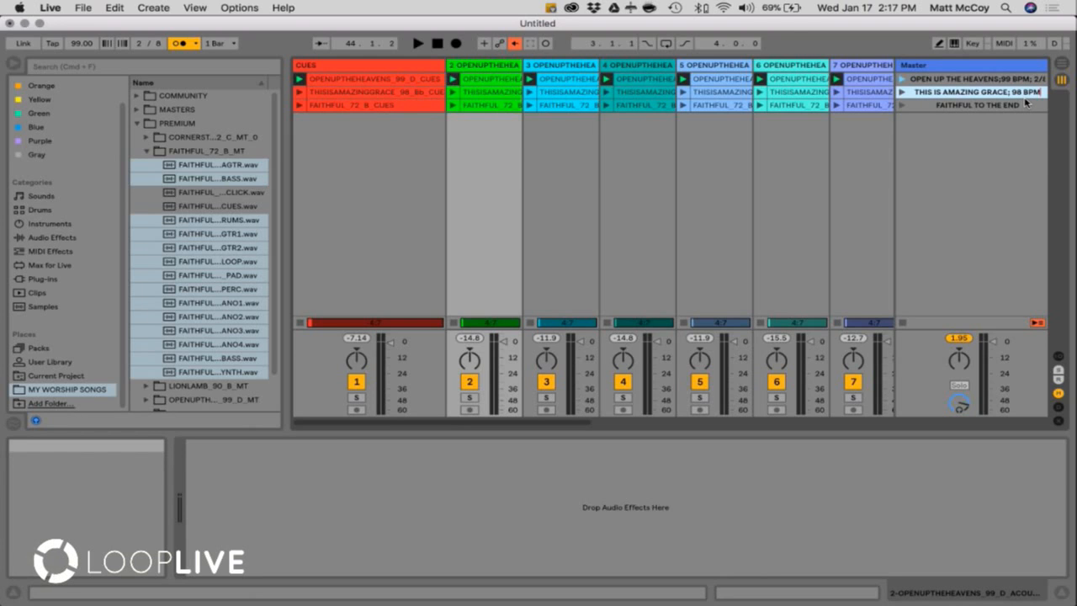
right_click(1035, 98)
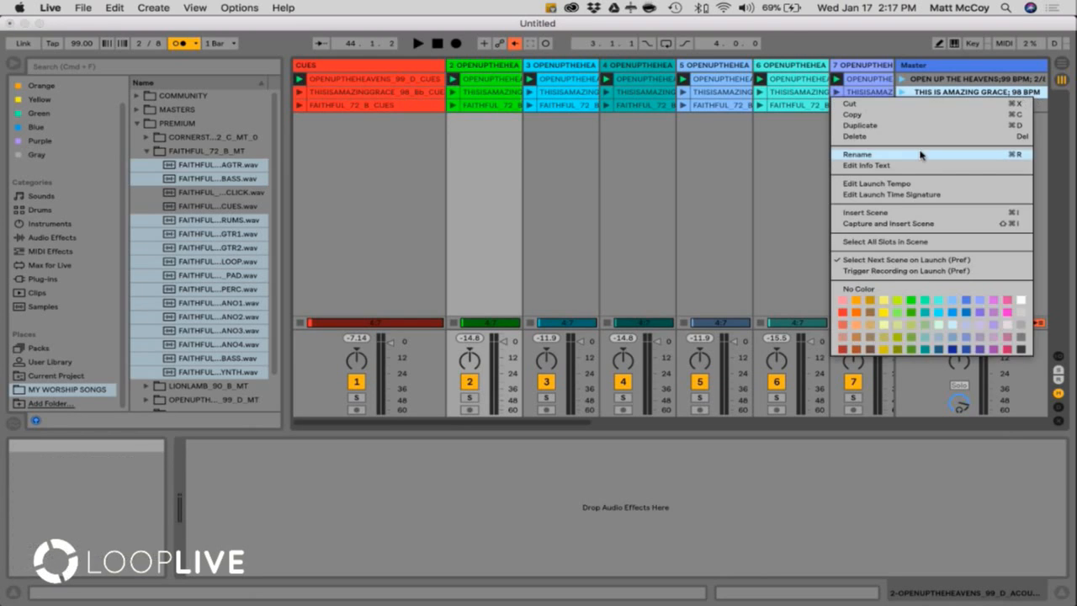
click(938, 197)
text(4)
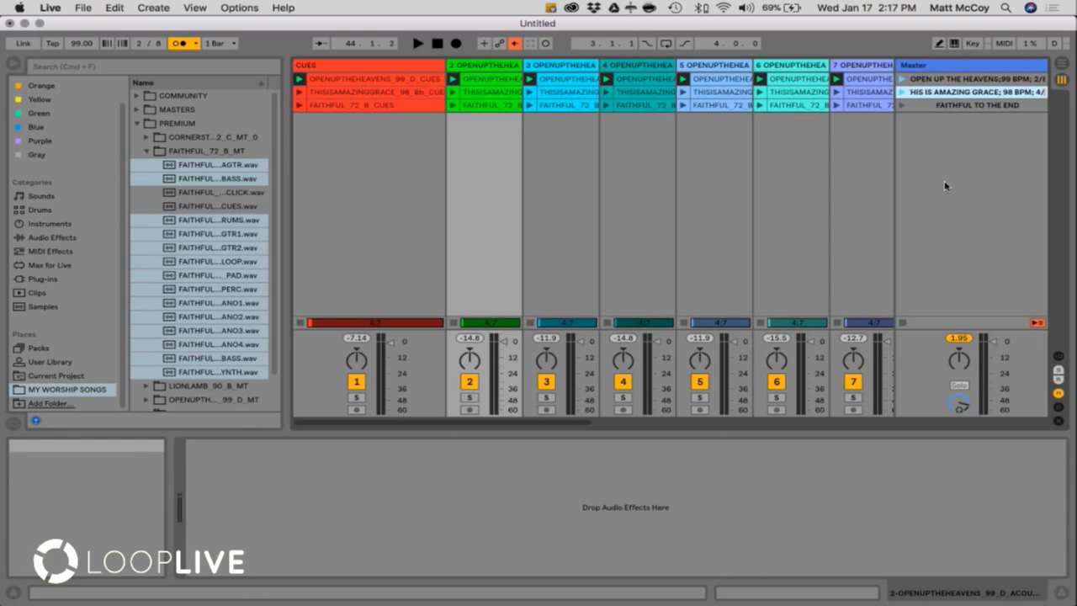
Give the FAITHFUL TO THE END scene a launch tempo of 72 BPM and a launch time signature of 2/8
click(983, 108)
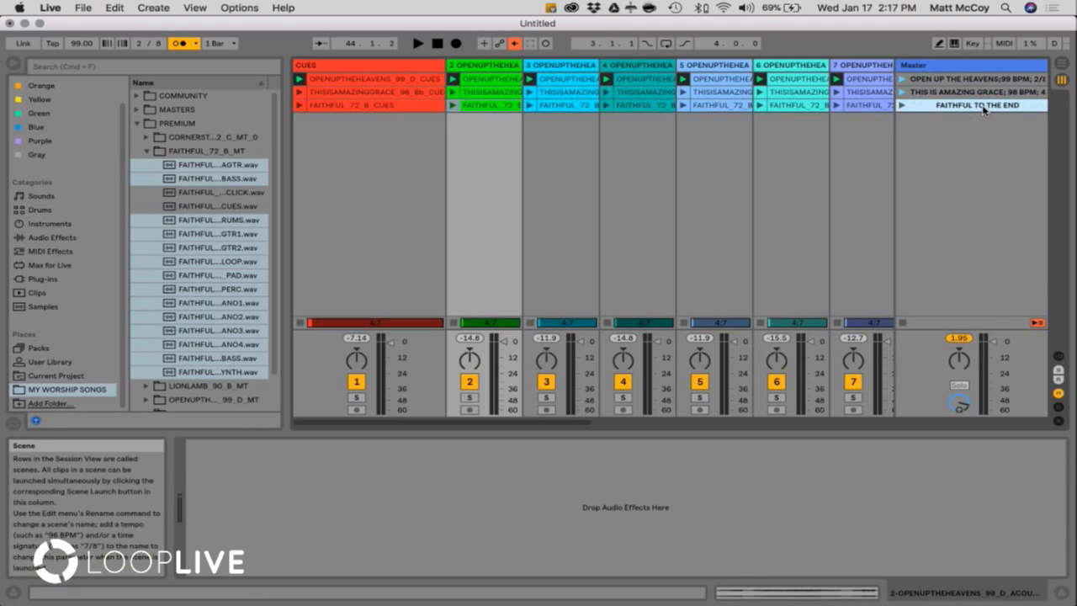
right_click(983, 108)
click(868, 194)
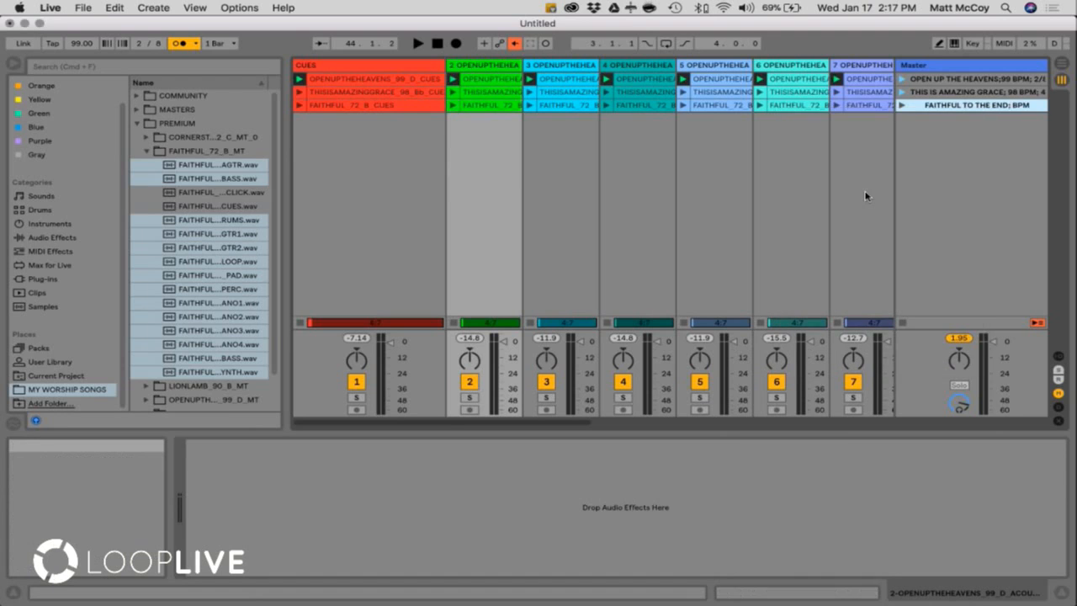
text(72)
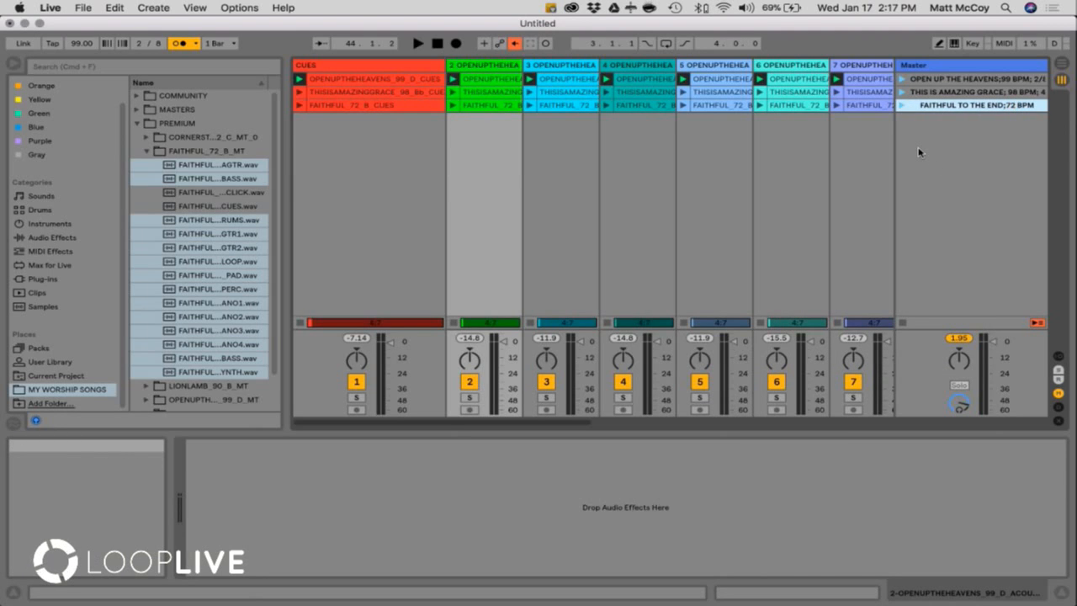
right_click(1006, 110)
click(912, 207)
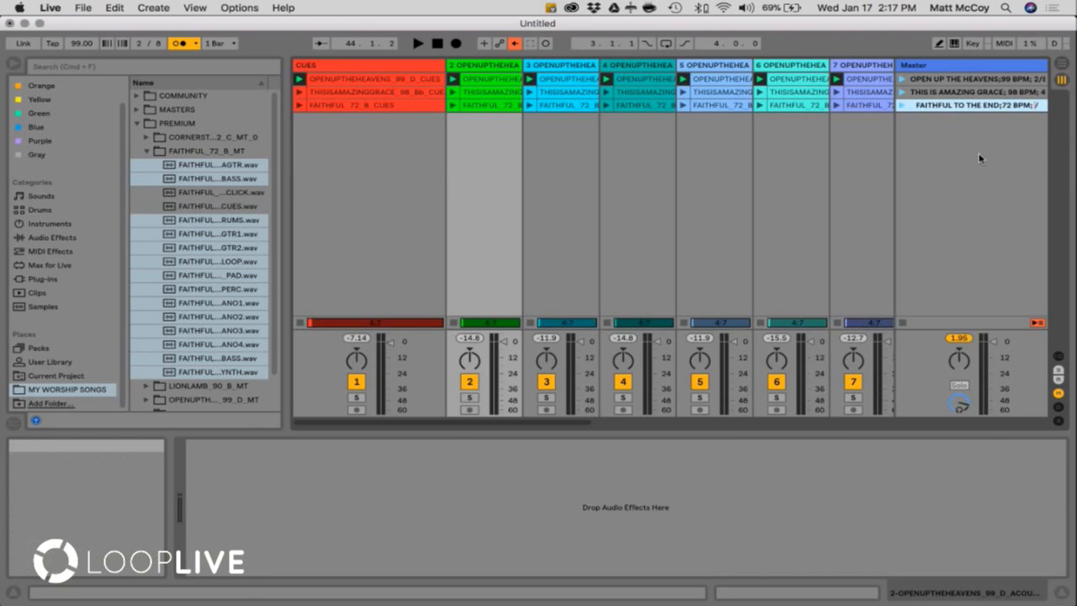
text(2)
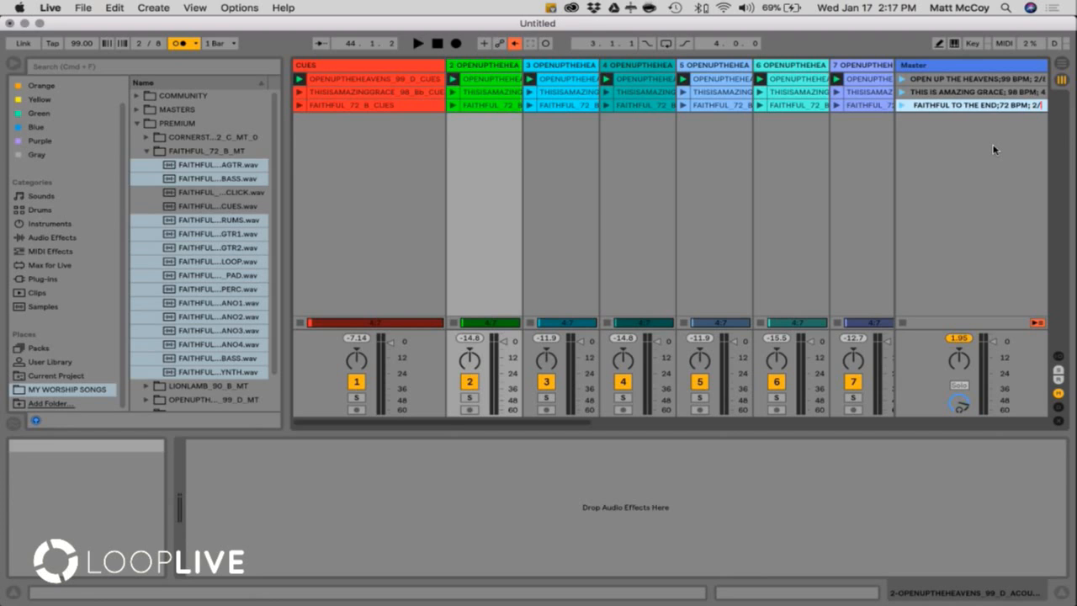
key(Right)
text(8)
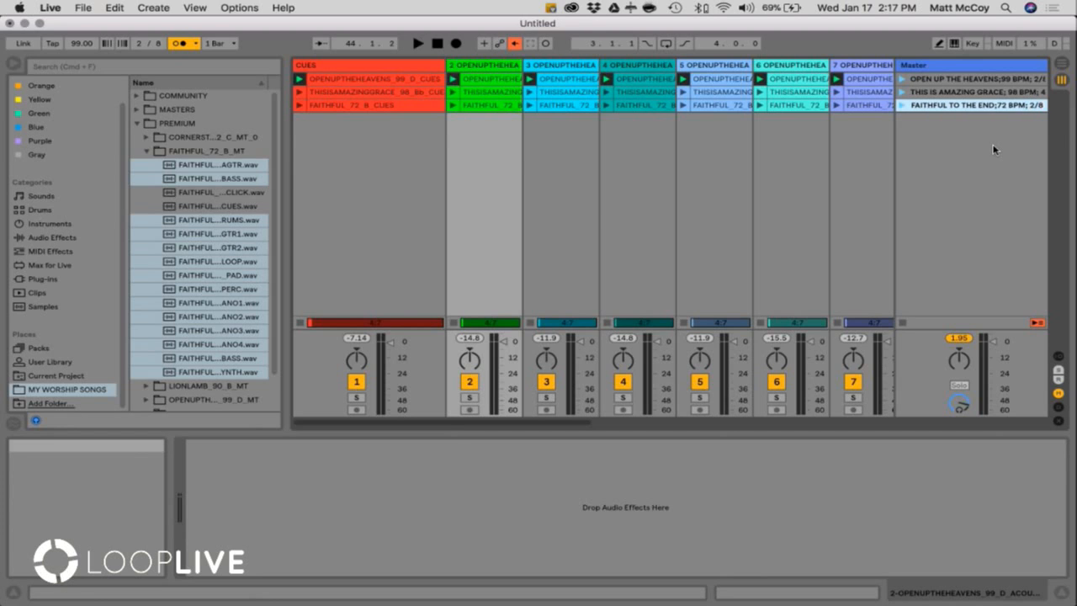
Launch the THIS IS AMAZING GRACE scene to check its tempo and time signature, and stop playback
click(903, 93)
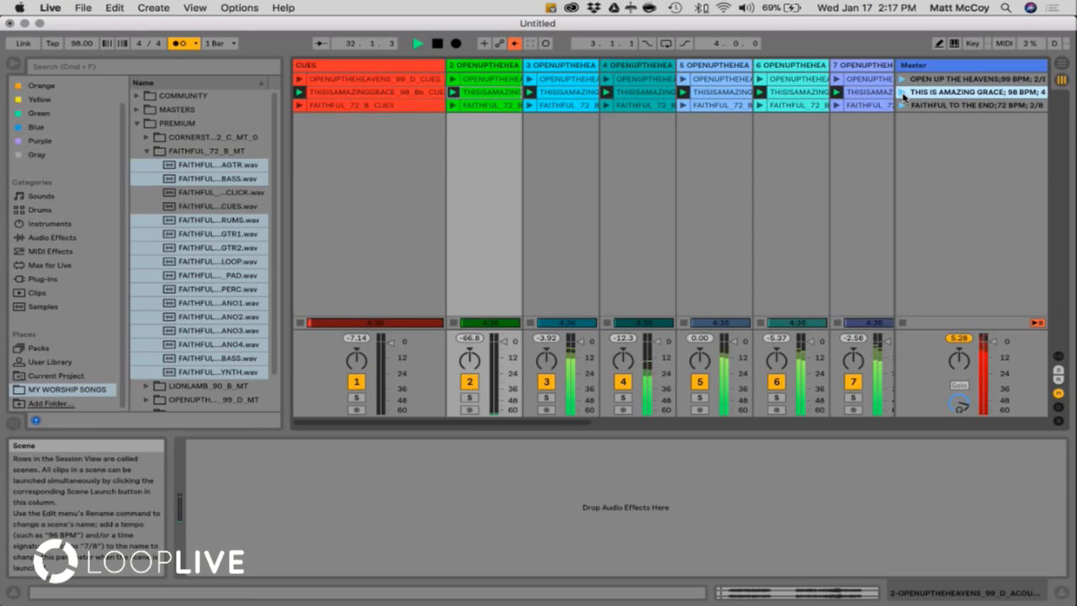
key(space)
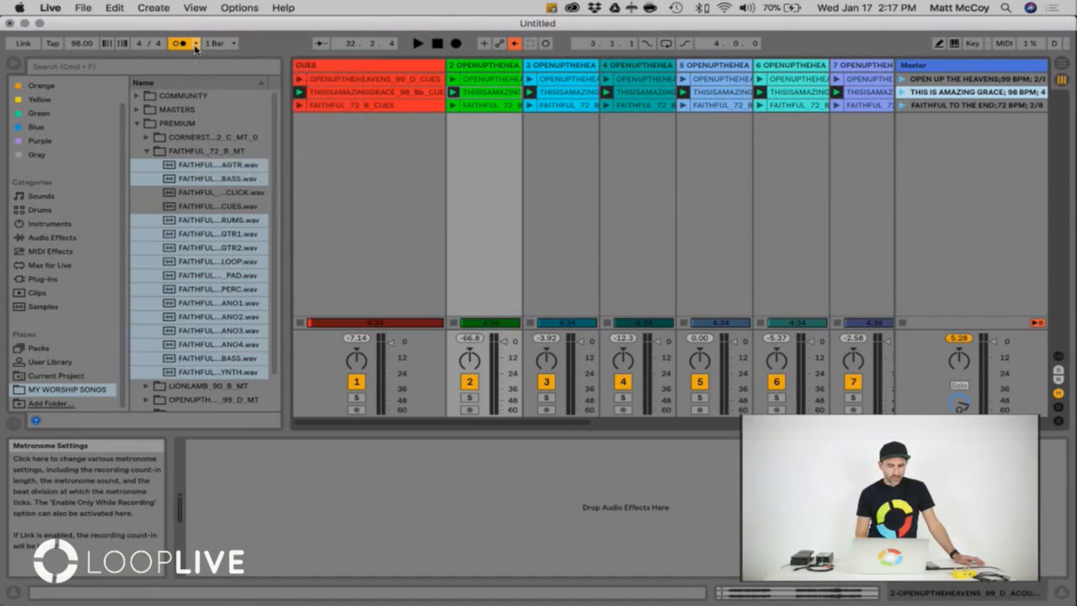
Switch the metronome sound to Wood and audition it by launching the FAITHFUL TO THE END scene
click(195, 43)
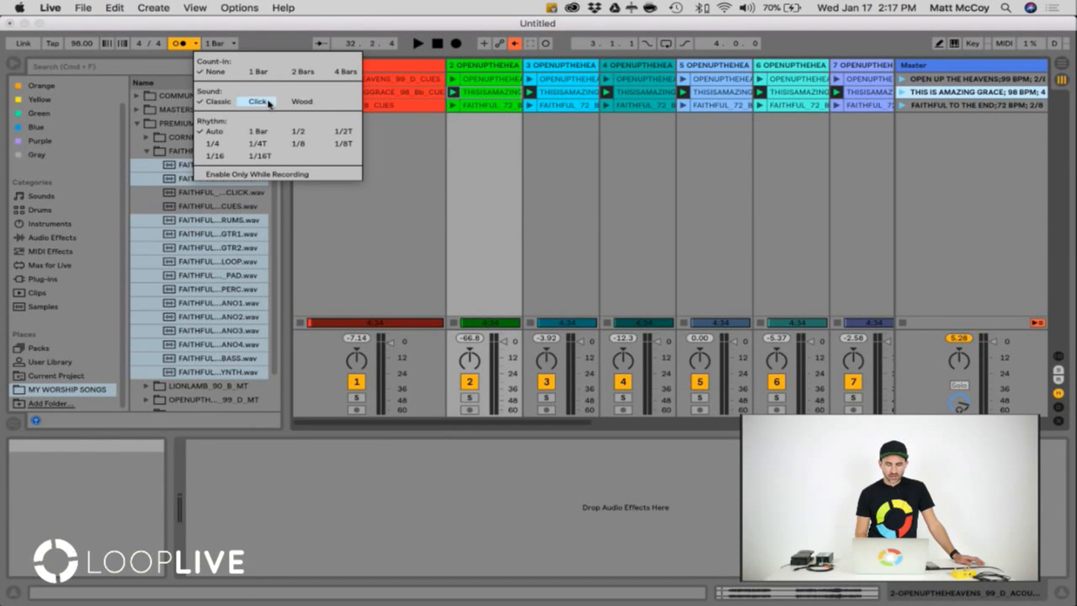
click(297, 102)
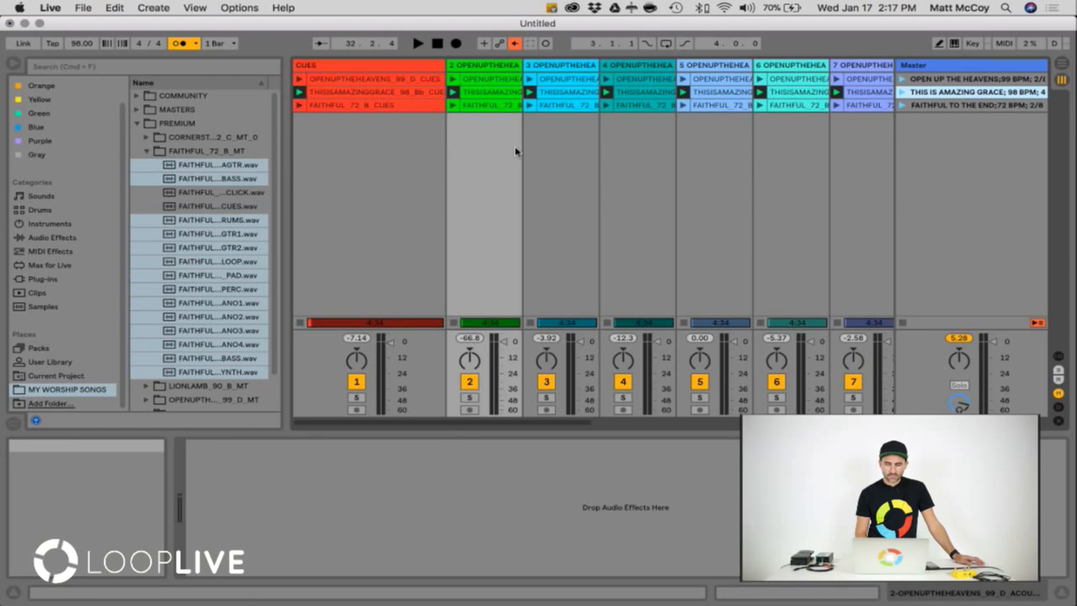
click(903, 105)
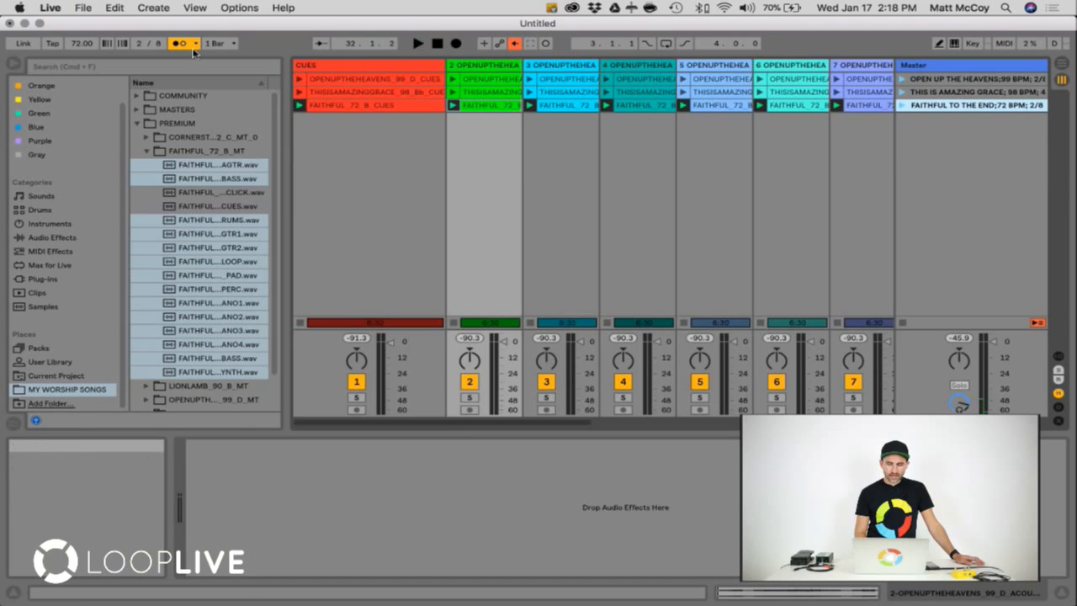
Switch the metronome sound to Click, listen to it over the FAITHFUL TO THE END scene, and stop playback
click(222, 43)
click(253, 102)
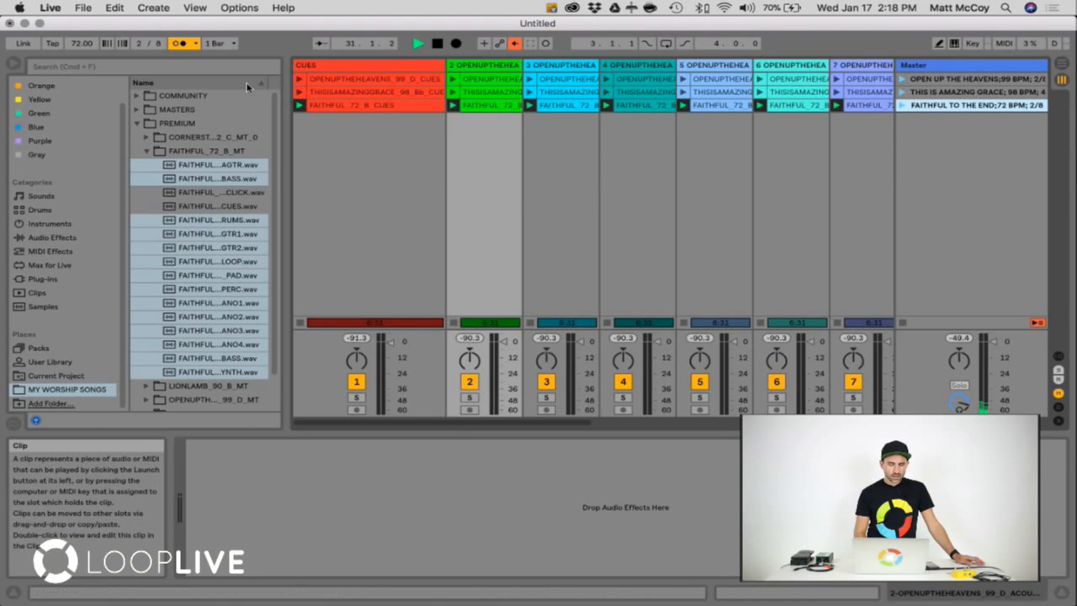
key(space)
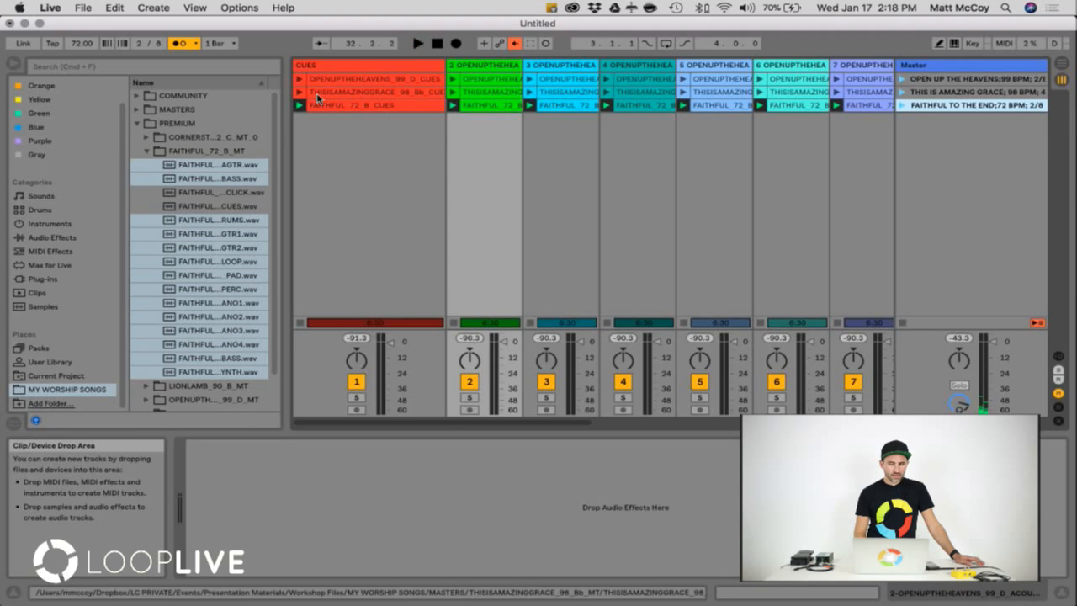
Set the metronome sound to Classic, briefly launch the FAITHFUL TO THE END scene to hear it, and stop playback
click(196, 43)
click(212, 105)
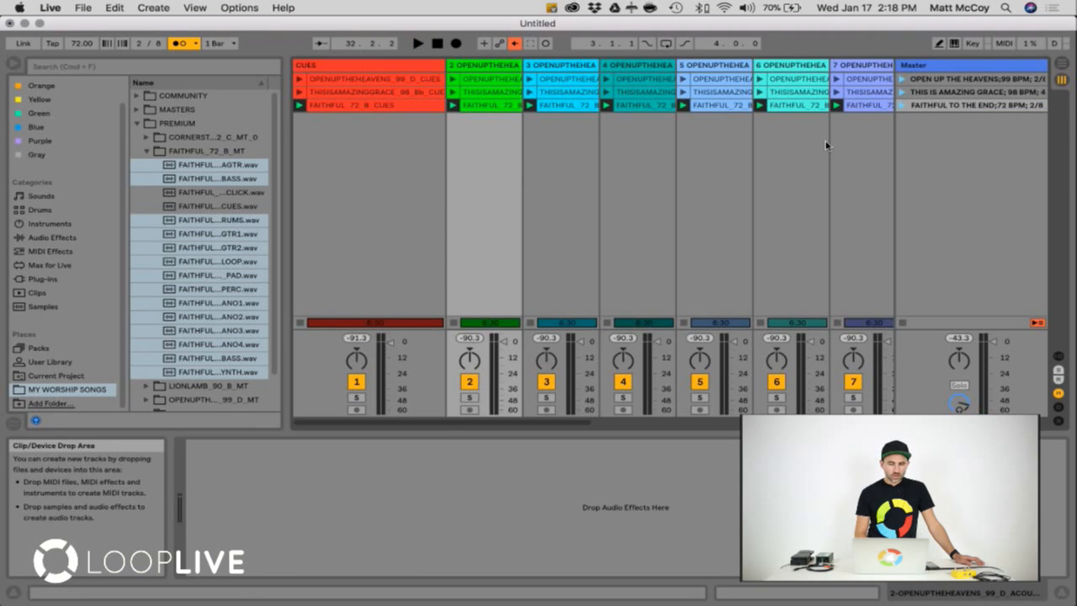
click(902, 105)
key(space)
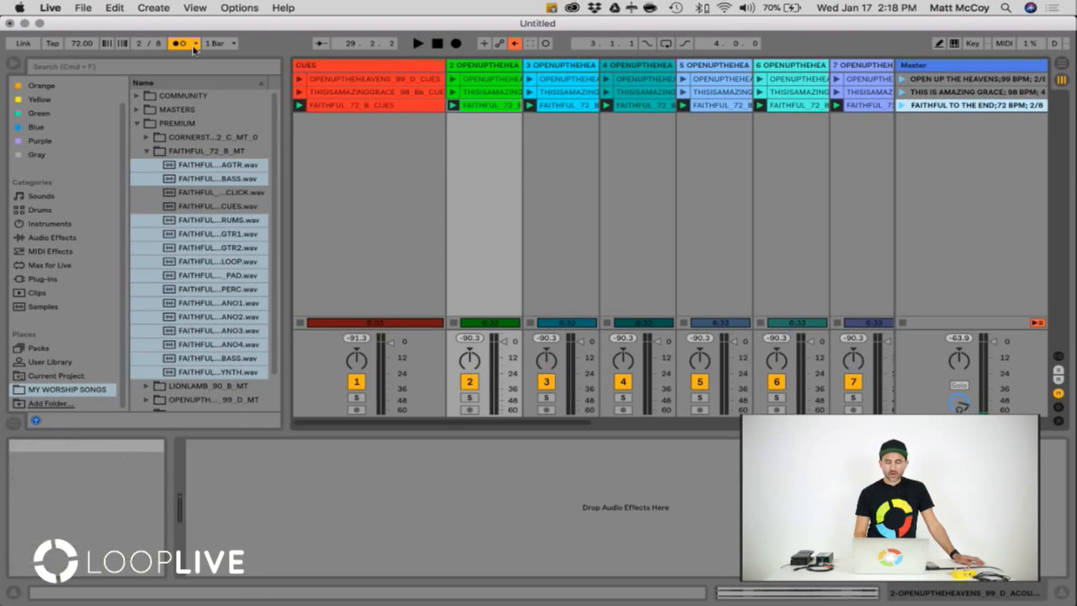
click(196, 43)
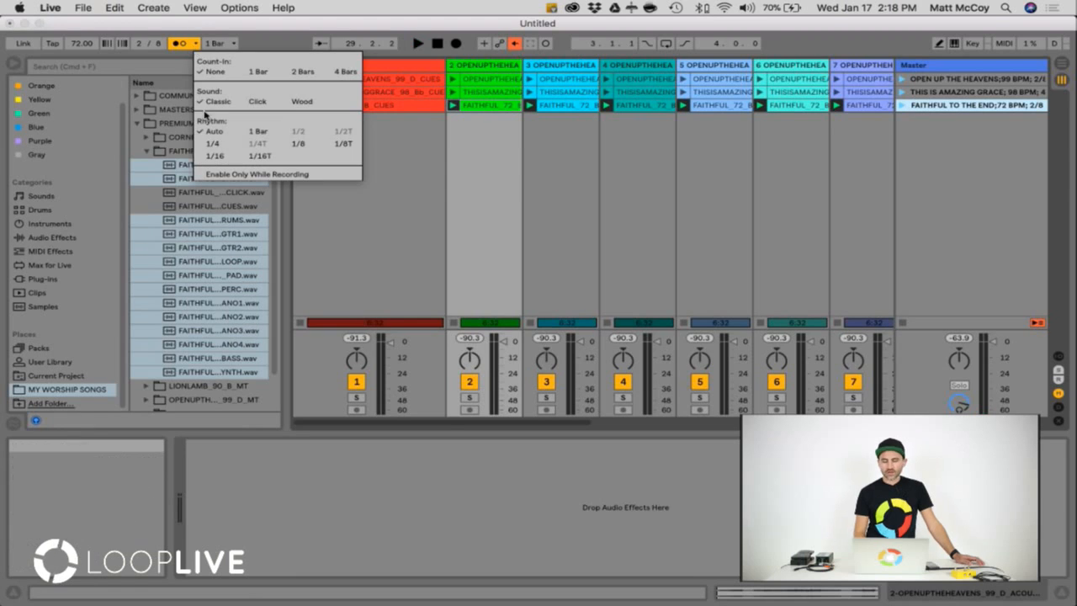
click(531, 232)
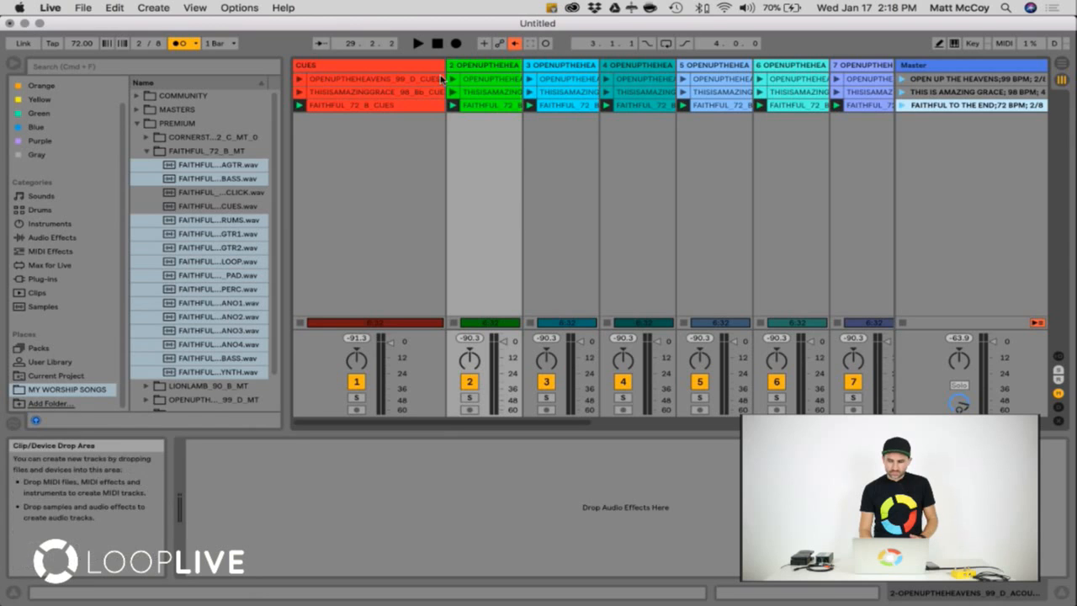
Narrow the CUES track column, launch the THIS IS AMAZING GRACE scene to hear its click, and stop playback
drag(445, 65, 384, 66)
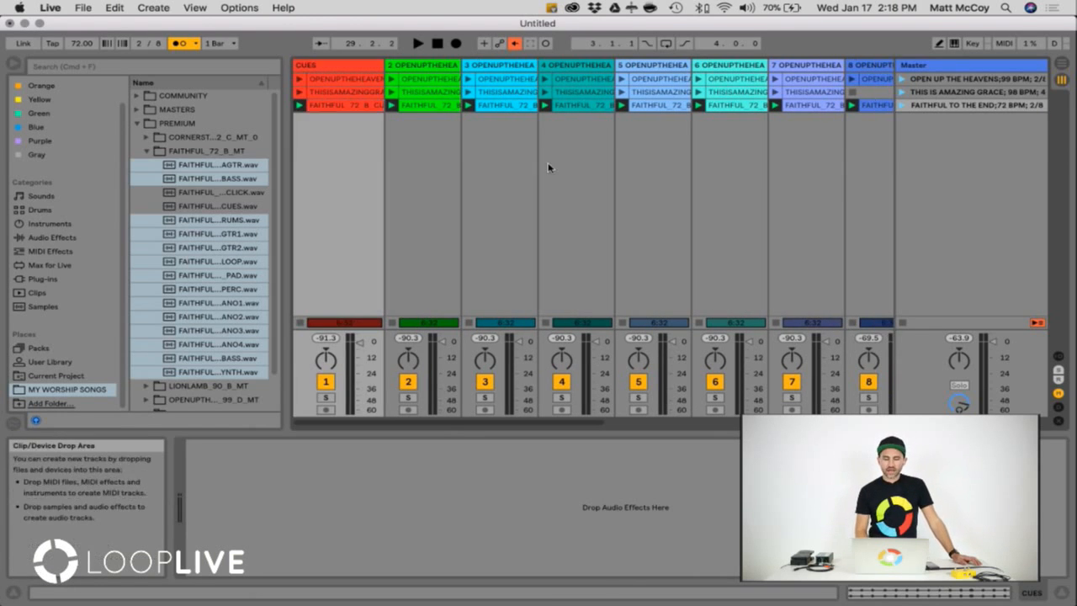
click(505, 169)
click(900, 92)
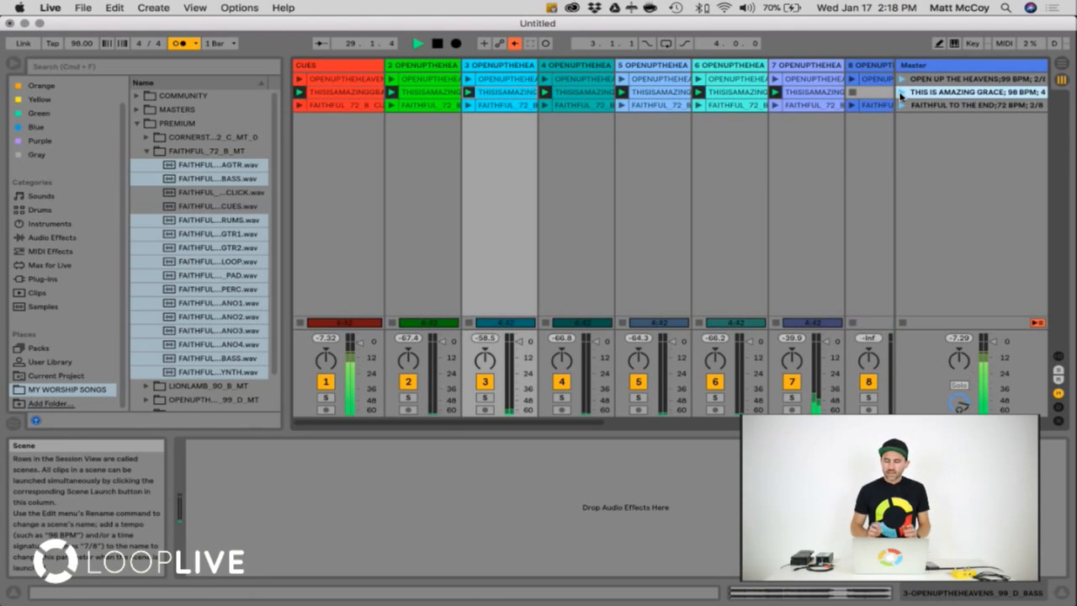
key(space)
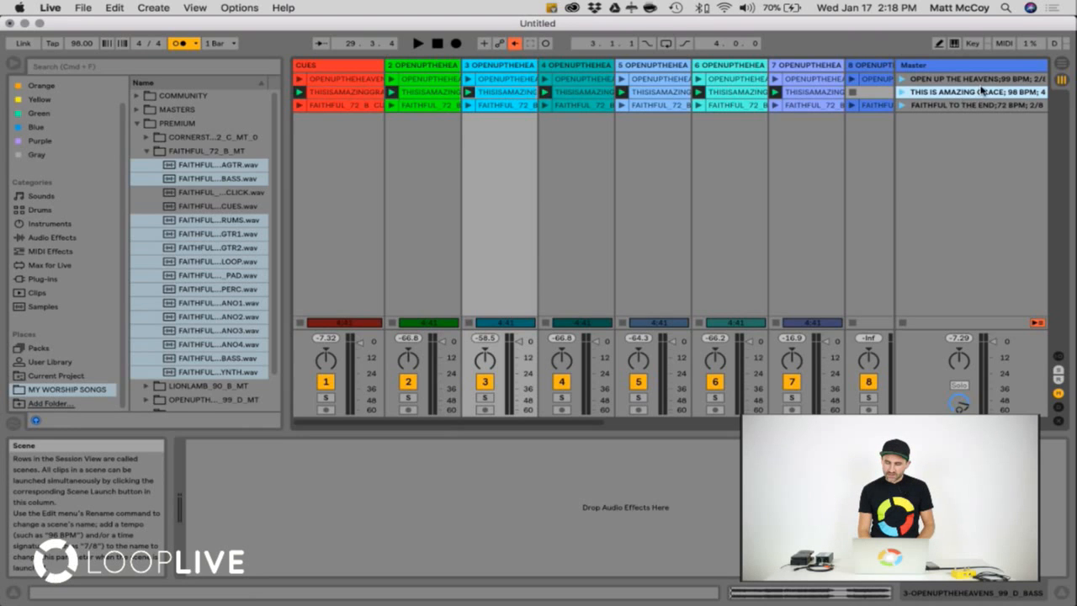
Try the THIS IS AMAZING GRACE scene as the first song, and restore OPEN UP THE HEAVENS to the start of the set
drag(976, 74, 975, 72)
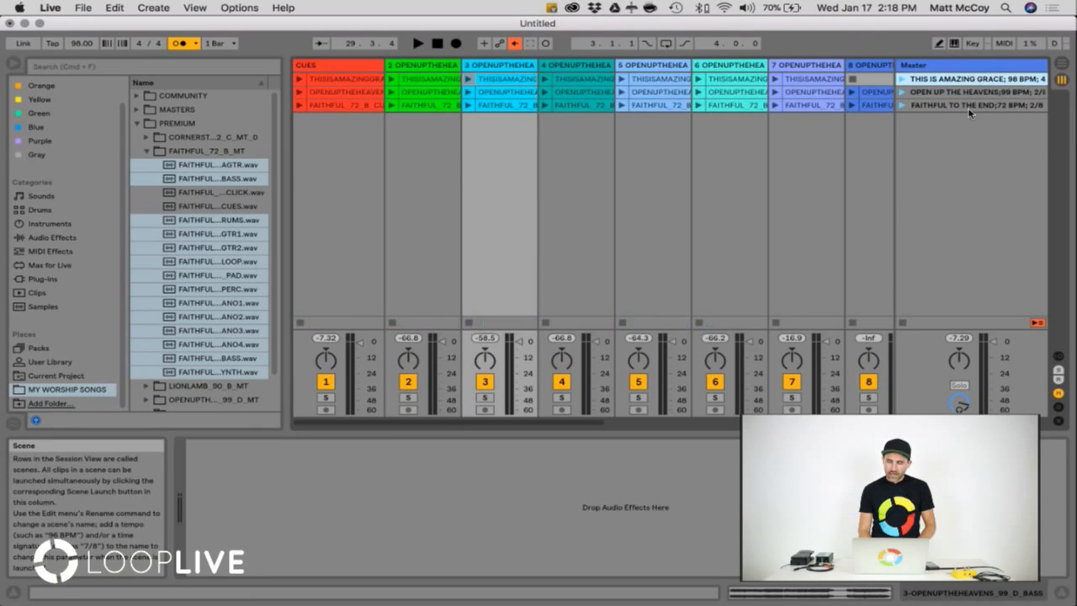
click(957, 101)
click(945, 80)
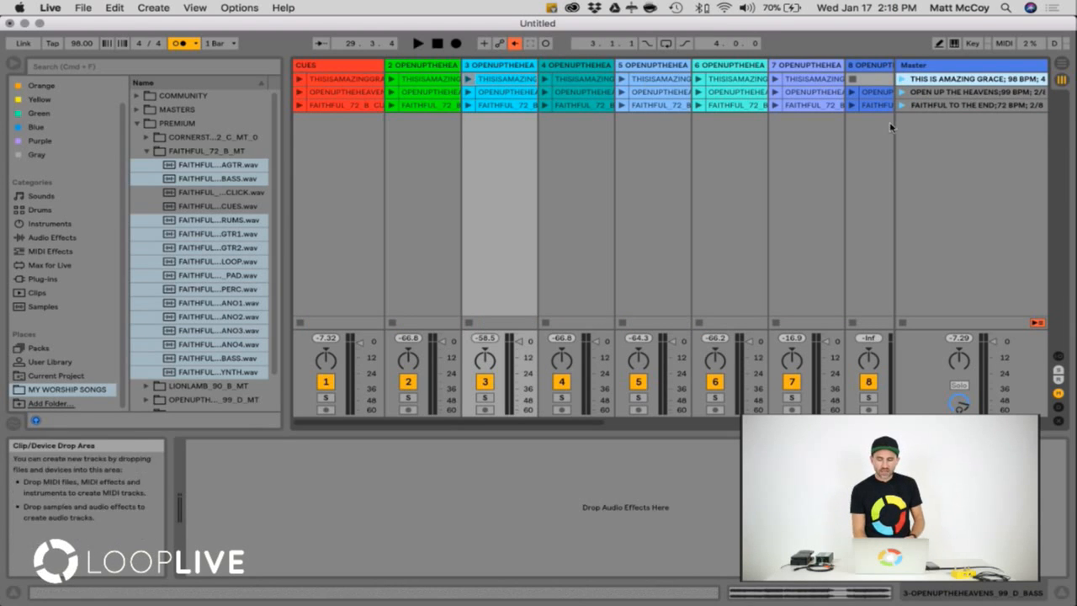
click(943, 92)
click(942, 105)
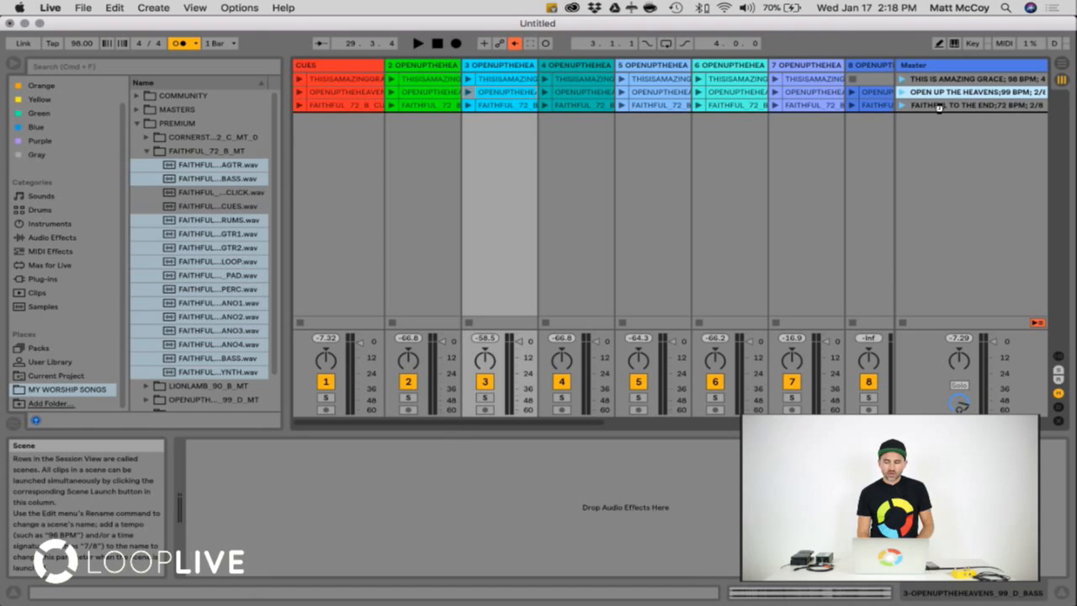
drag(945, 105, 955, 75)
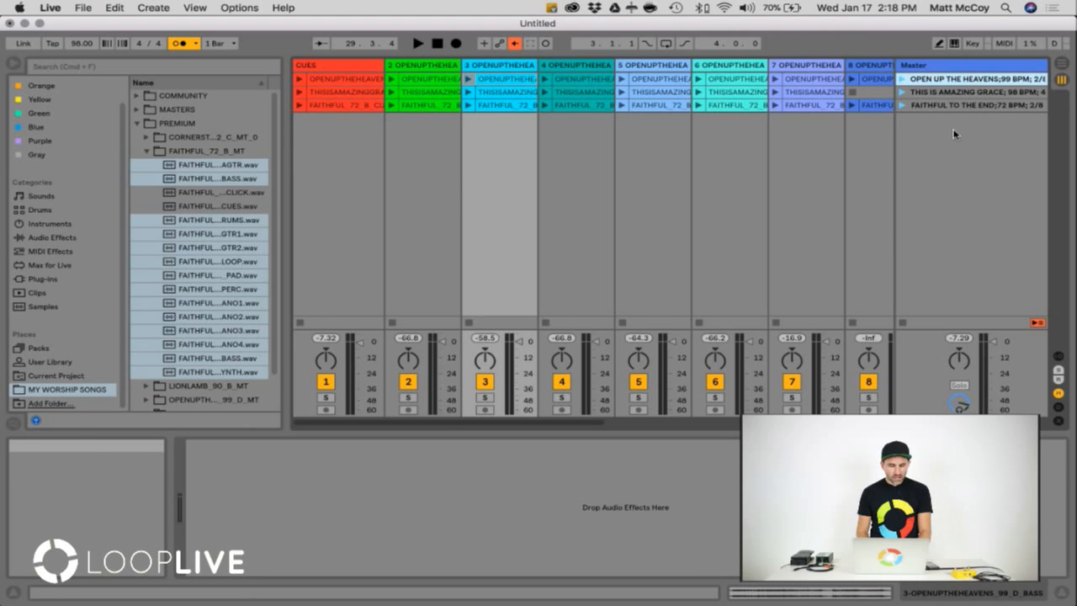
Try recolouring the OPENUPTHEHEAVENS clips from track 2 through track 16 purple
scroll(700, 156, right, 5)
scroll(699, 156, left, 5)
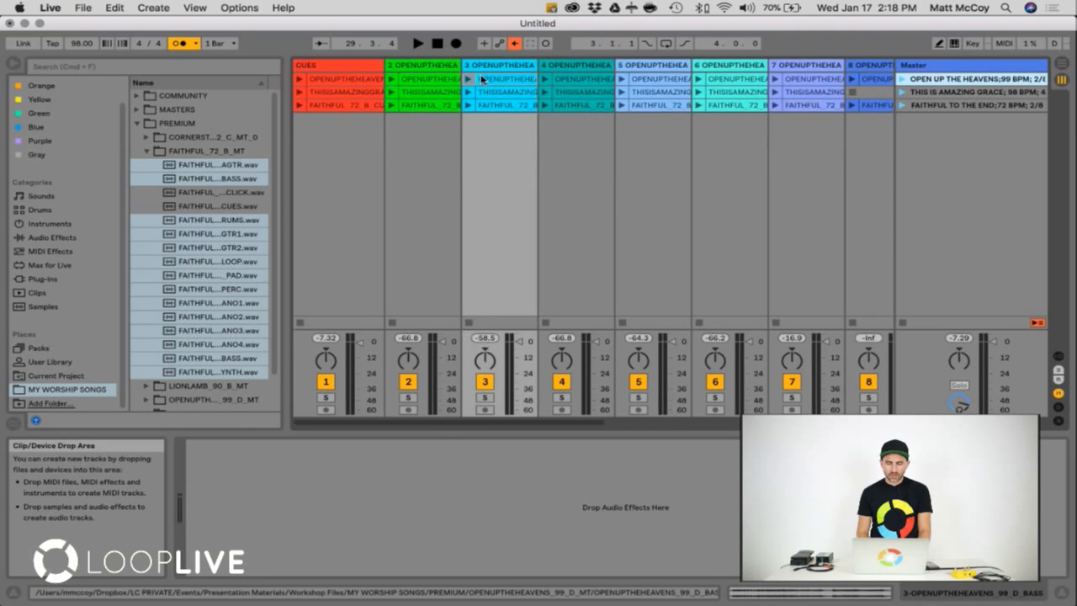
click(452, 69)
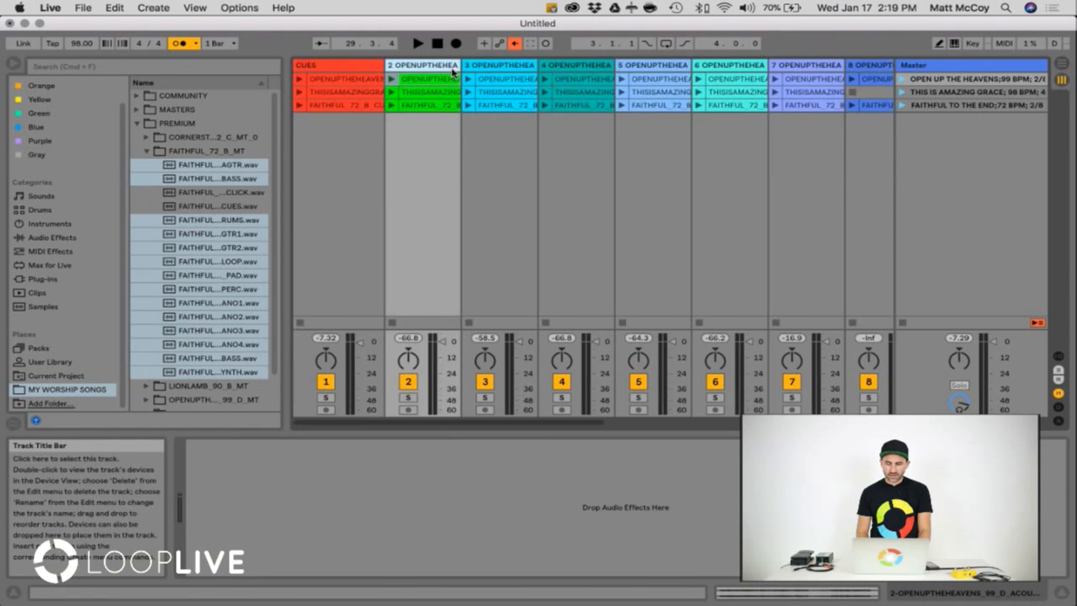
scroll(567, 97, right, 5)
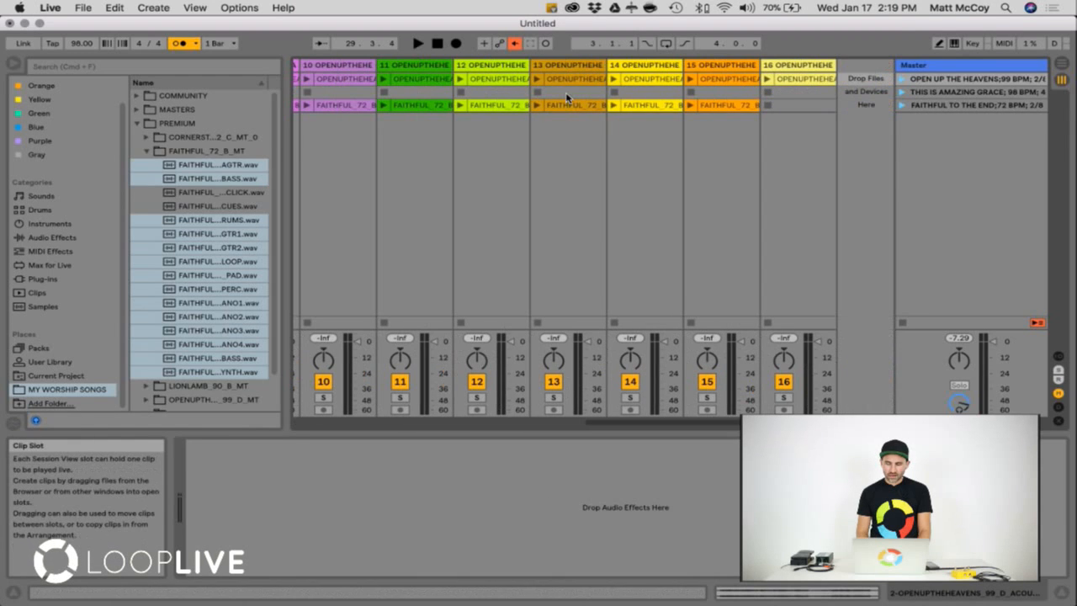
right_click(804, 79)
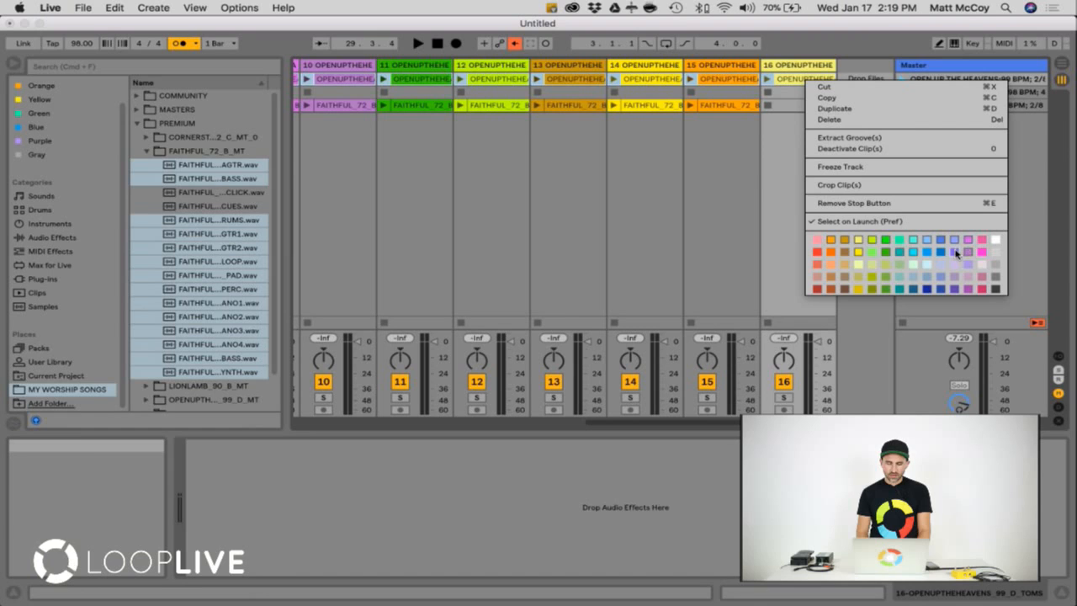
click(956, 252)
scroll(695, 234, left, 5)
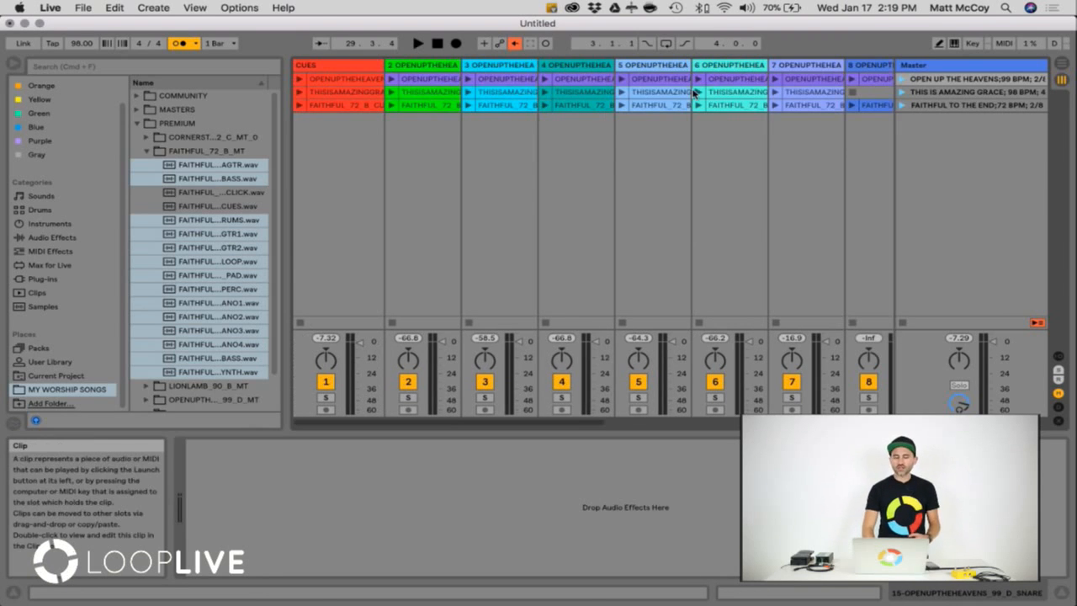
click(710, 173)
scroll(709, 172, right, 8)
scroll(710, 173, left, 8)
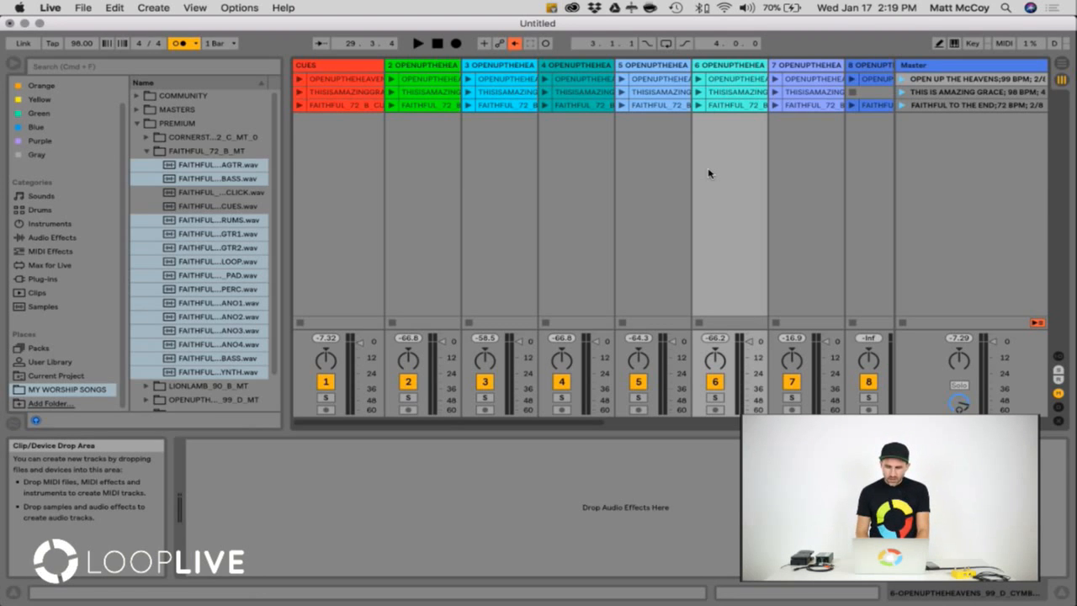
Launch the FAITHFUL TO THE END scene and hide the browser to make room for more tracks
click(902, 105)
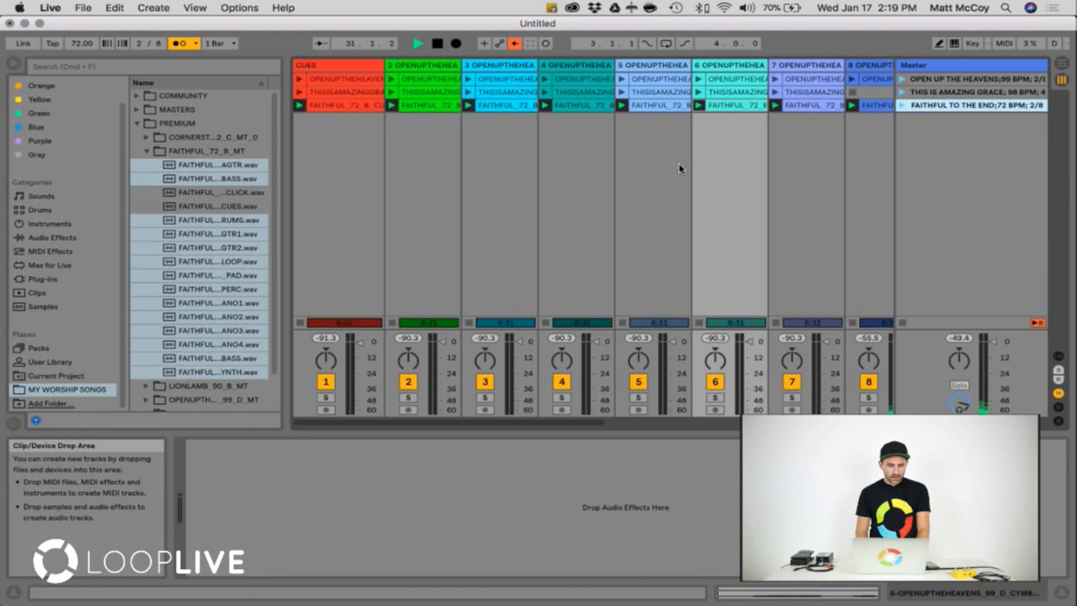
click(426, 172)
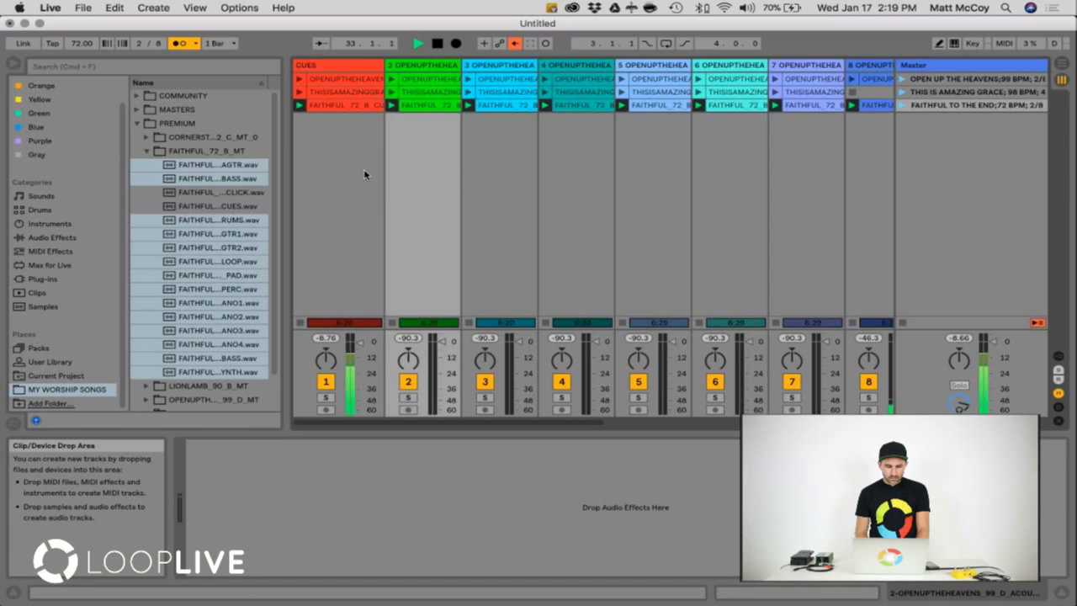
drag(286, 180, 274, 177)
click(290, 175)
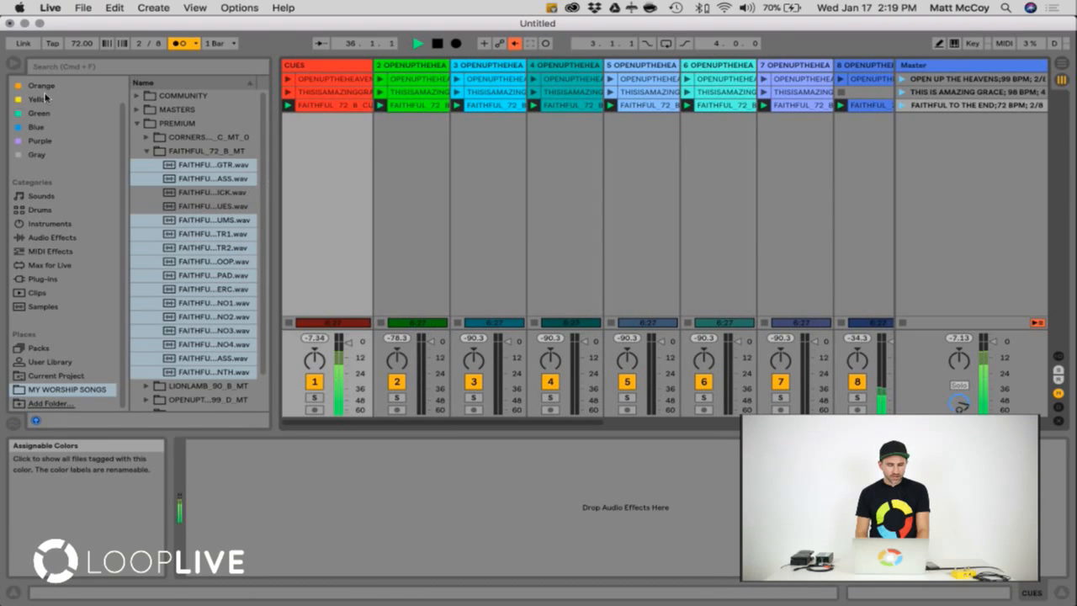
click(13, 64)
click(308, 215)
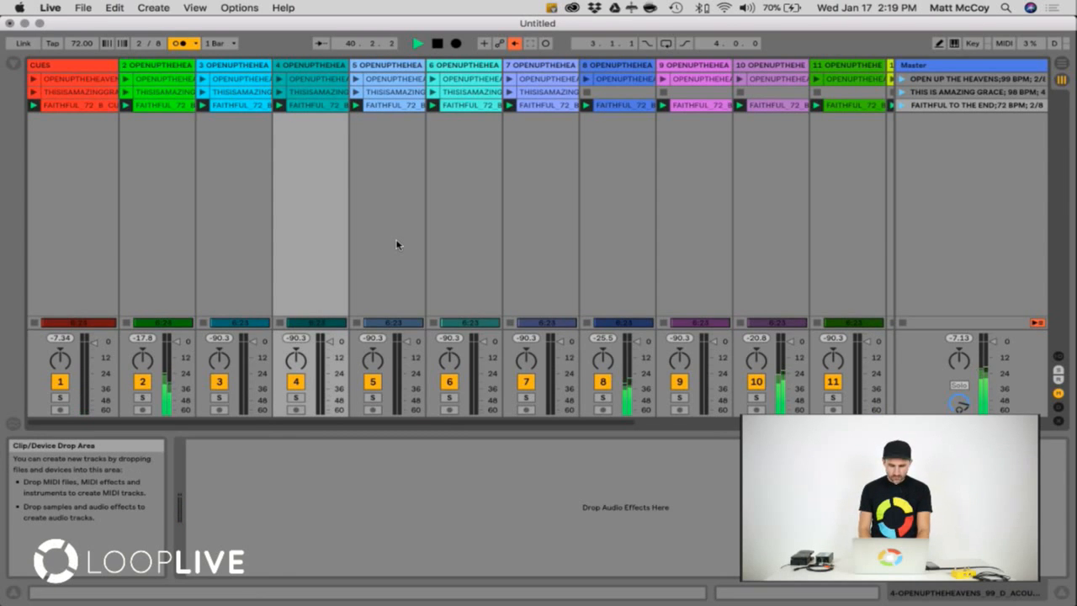
click(565, 240)
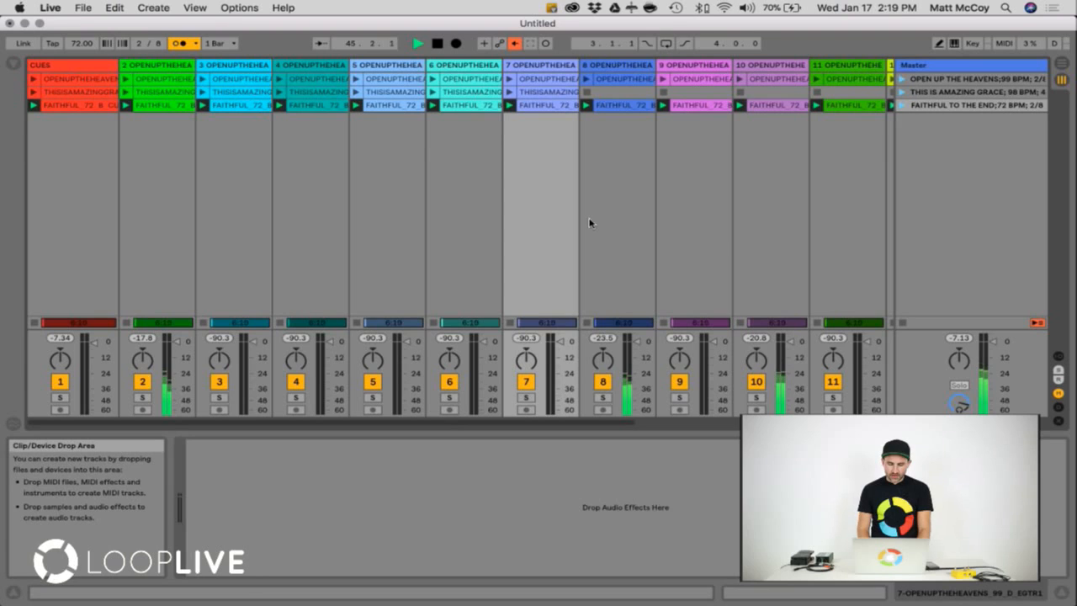
Solo track 8 and track 10 in turn to hear them, select the FAITHFUL_72_B_PIANO1 clip, and unsolo track 10
click(601, 399)
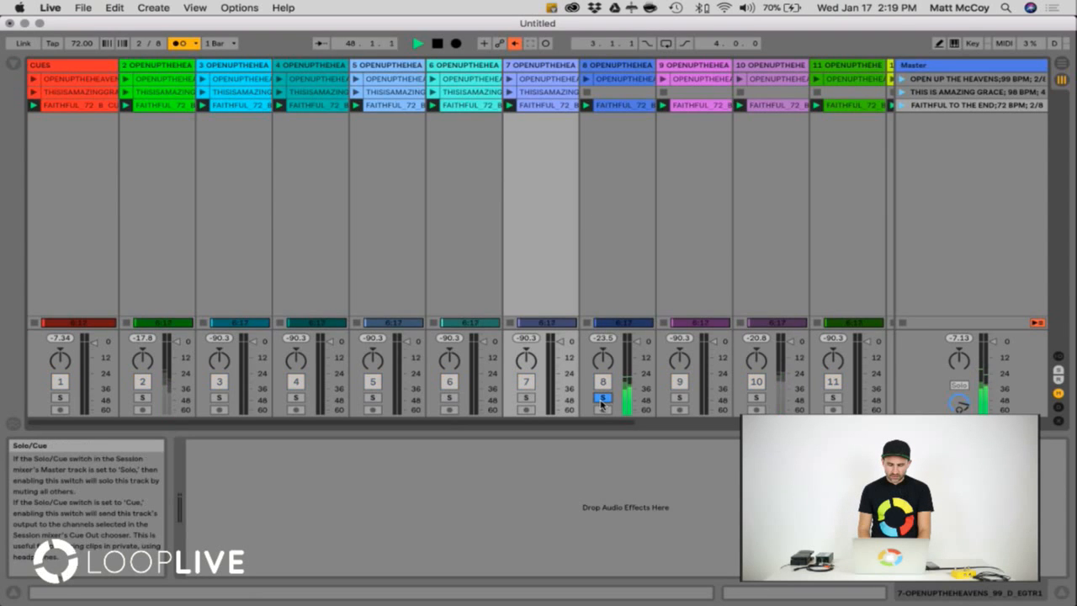
click(758, 399)
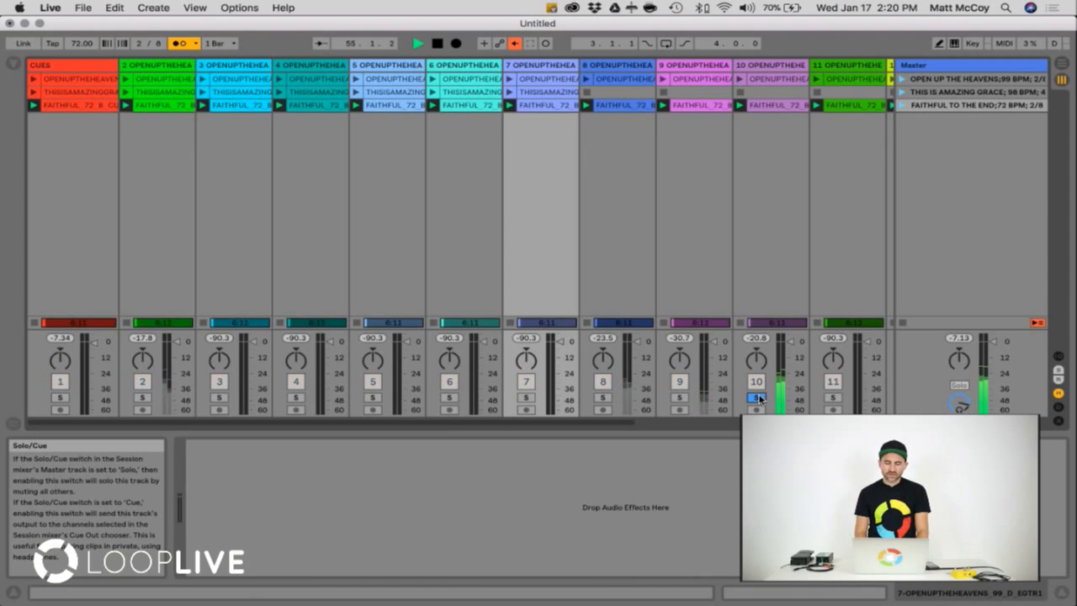
click(779, 104)
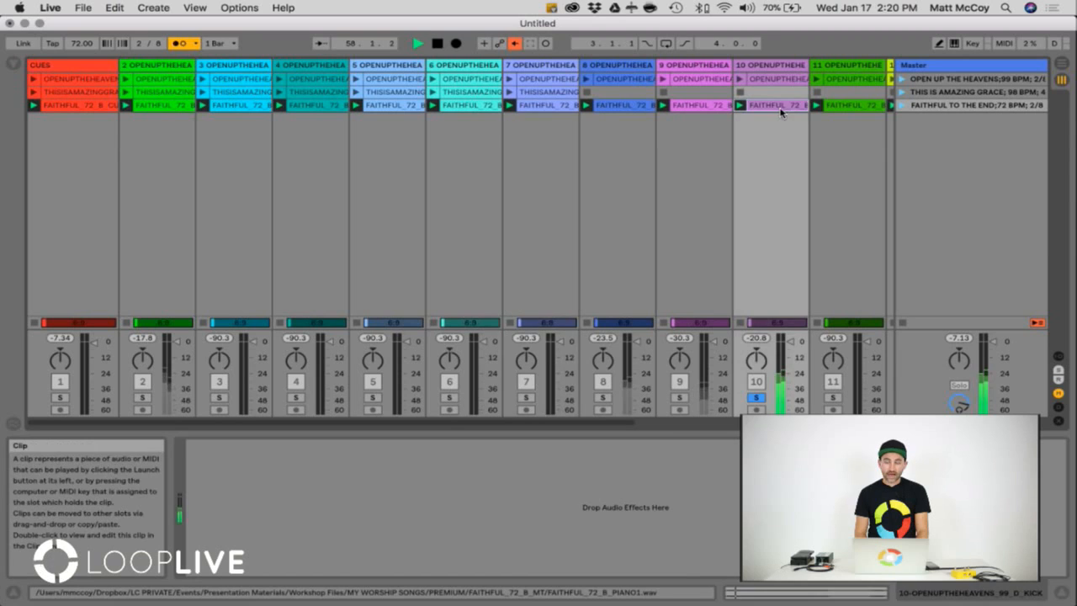
click(757, 399)
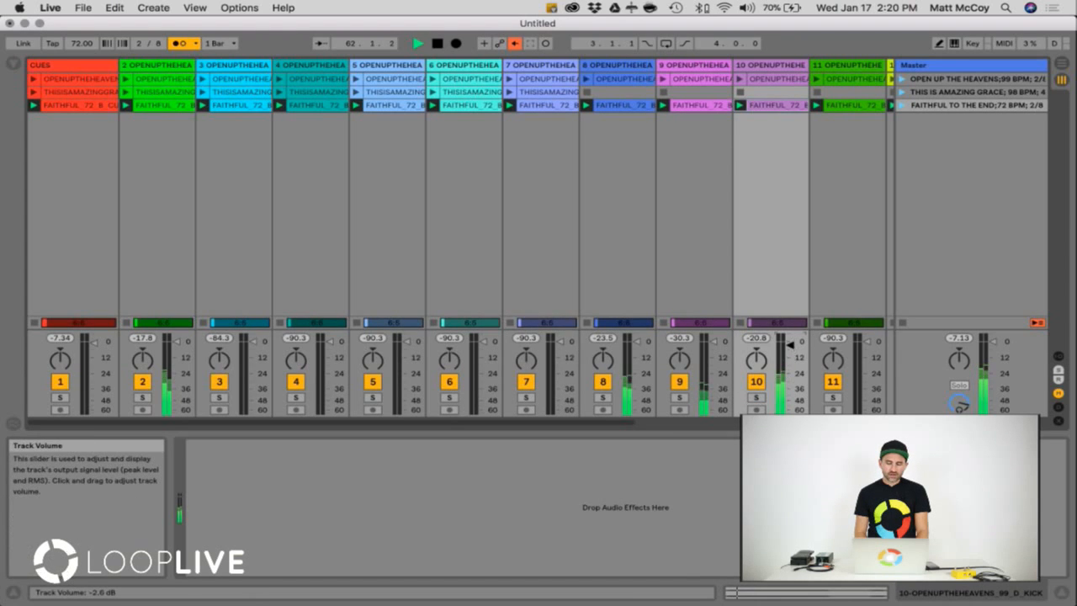
Try raising track 10's volume to 6.0 dB and shifting its pan, and reset both the fader and the pan to centre
drag(789, 343, 783, 352)
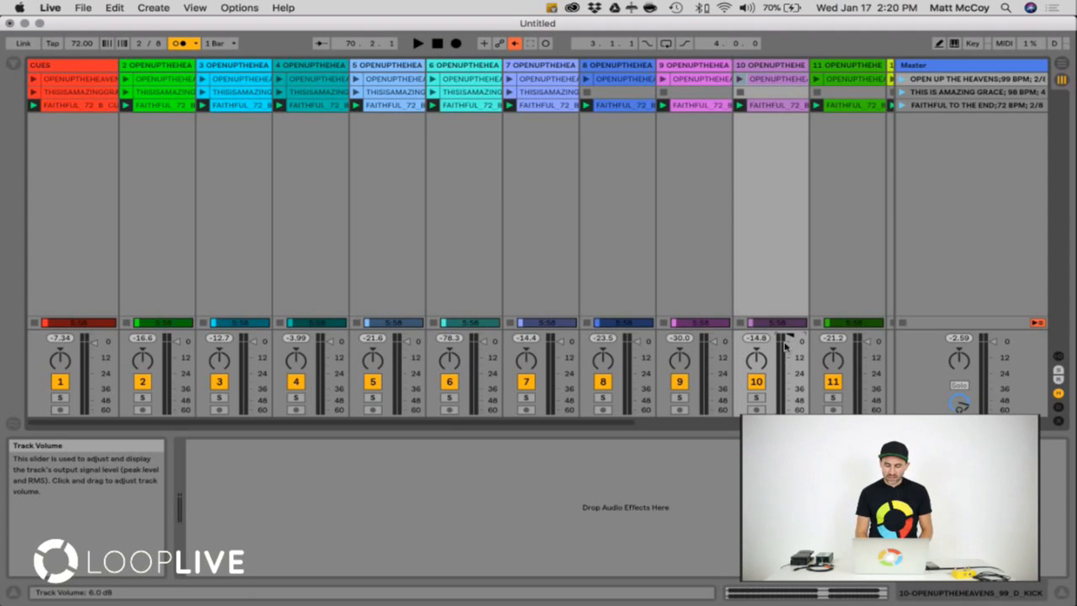
drag(785, 345, 790, 340)
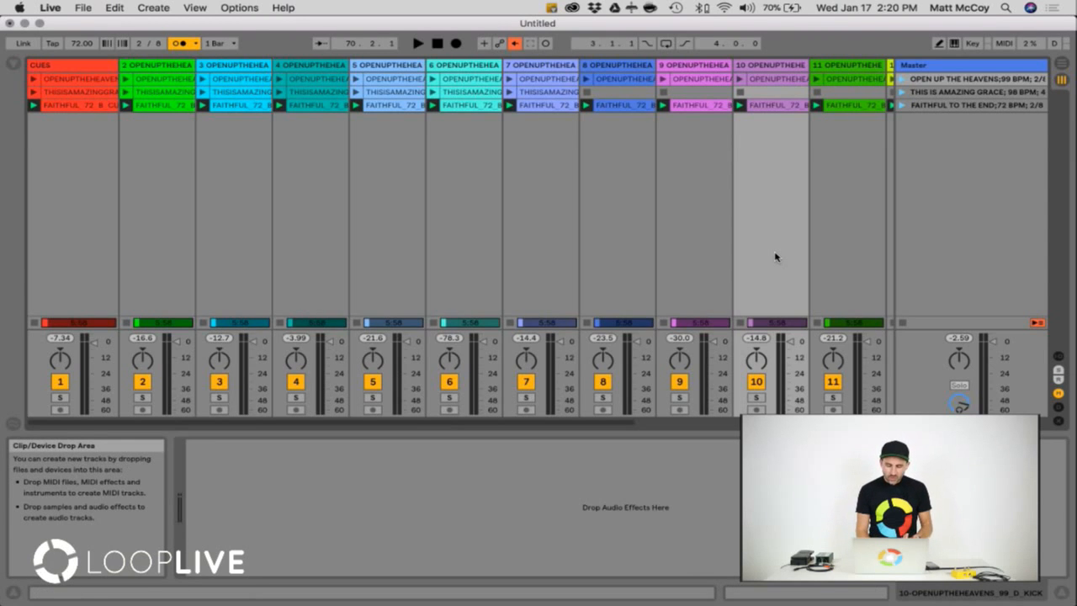
drag(757, 359, 756, 380)
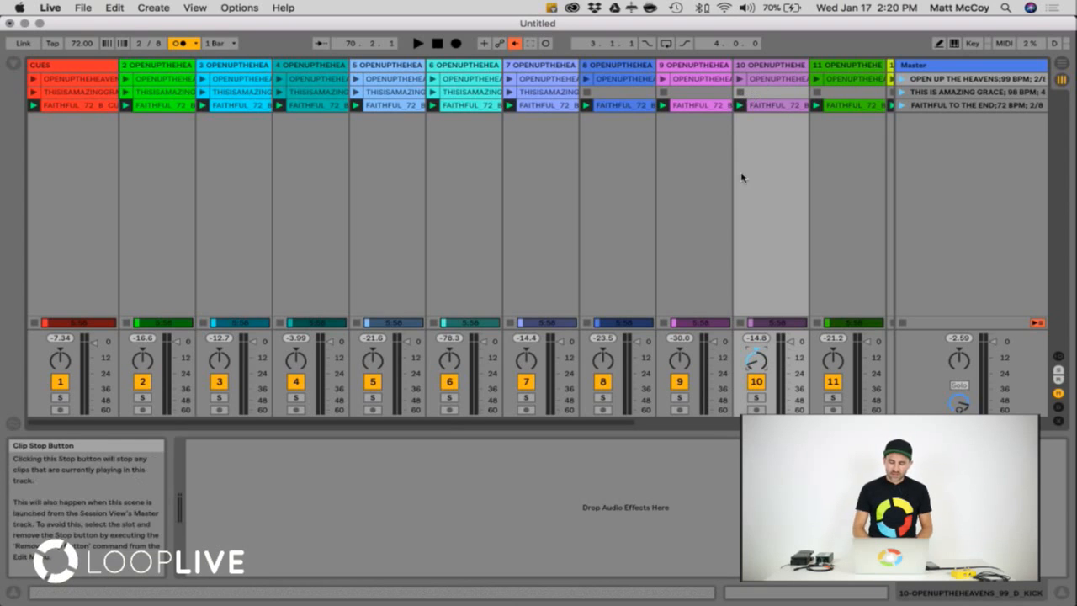
click(757, 360)
key(Delete)
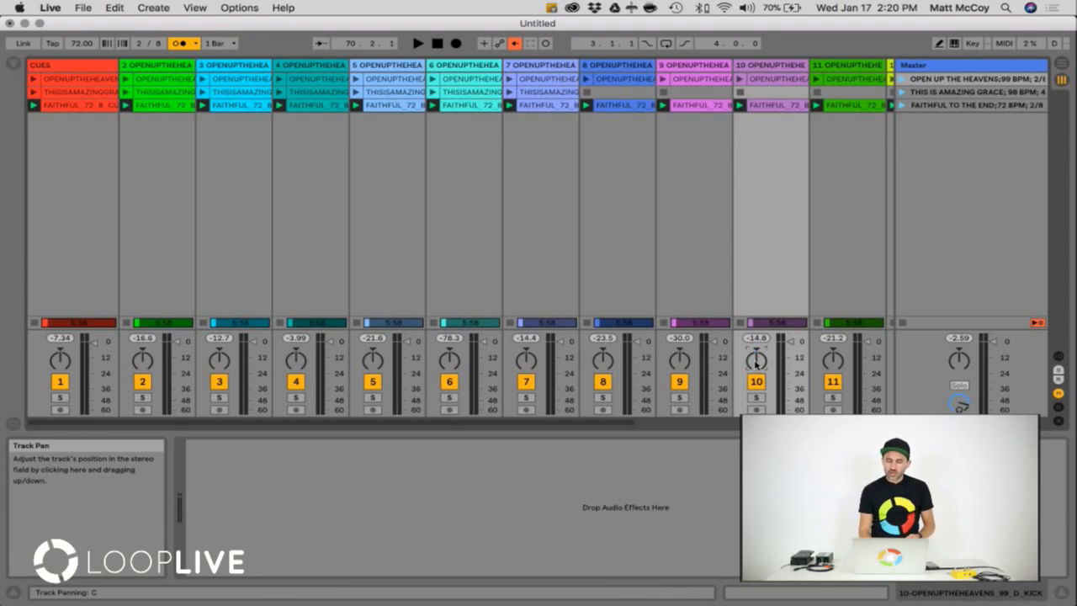
Raise the FAITHFUL_72_B_PIANO1 clip's gain to 7.63 dB, auditioning it with track 10 soloed in the FAITHFUL TO THE END scene
click(790, 106)
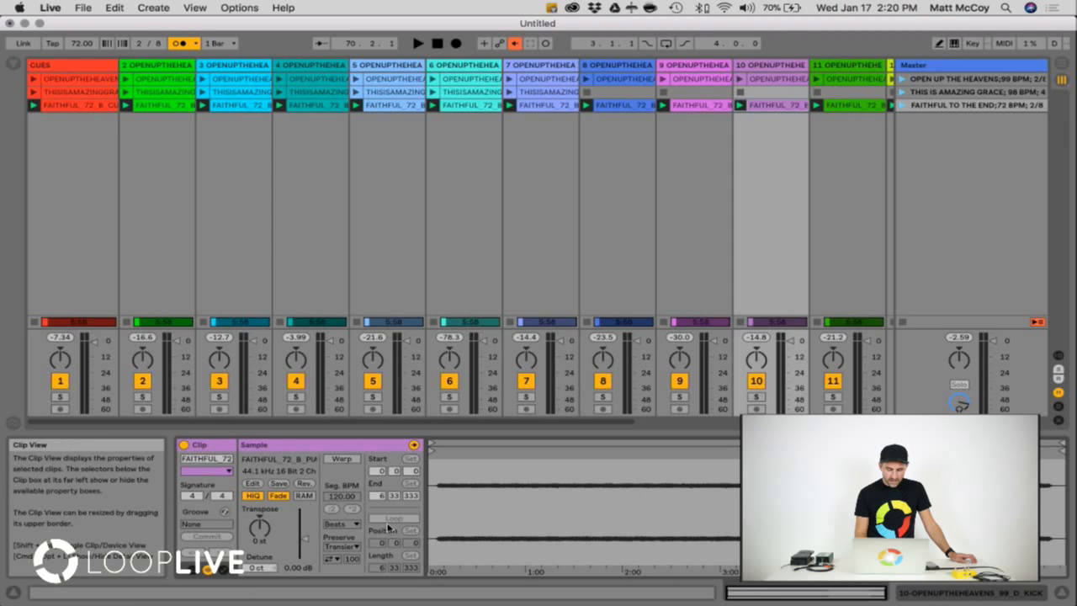
drag(304, 544, 305, 530)
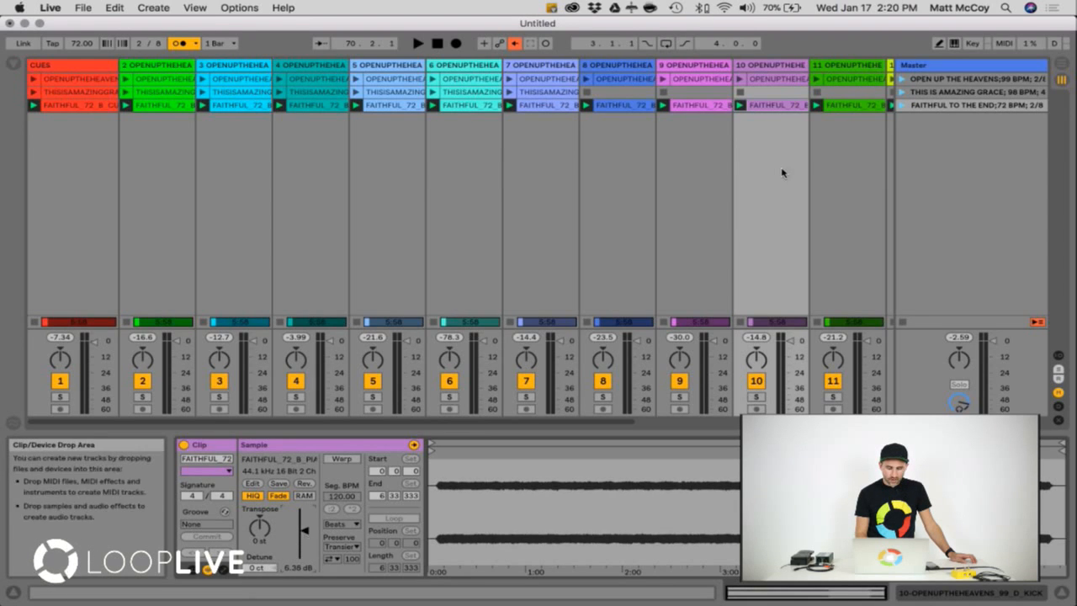
click(901, 106)
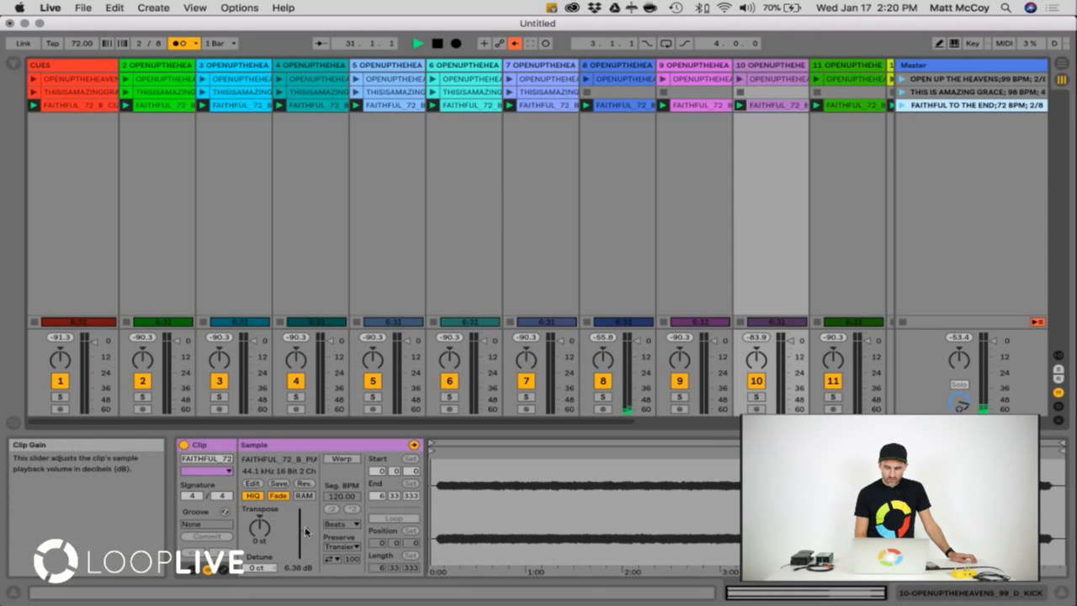
click(755, 396)
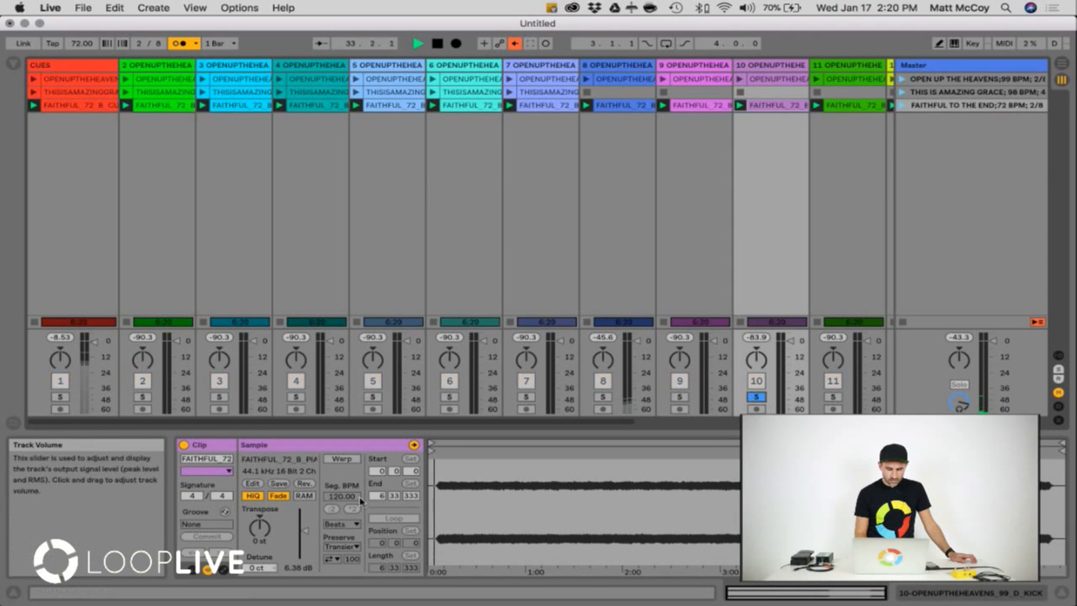
mouse_move(305, 532)
mouse_down()
mouse_move(305, 520)
mouse_move(304, 540)
mouse_move(305, 529)
mouse_up()
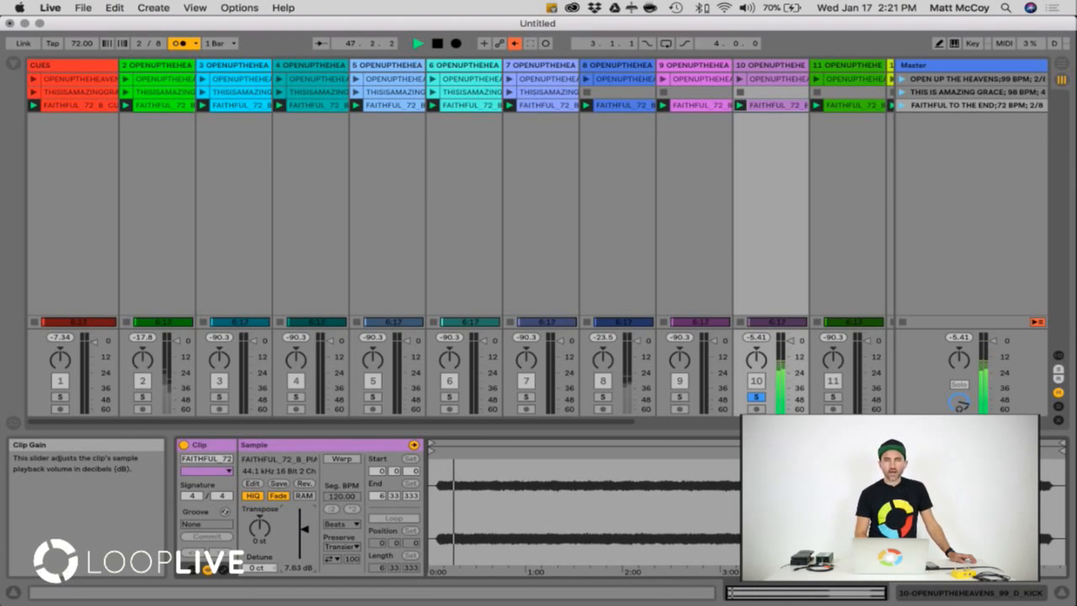
Stop playback, unsolo track 10, and leave the piano clip's sample settings
click(633, 303)
key(space)
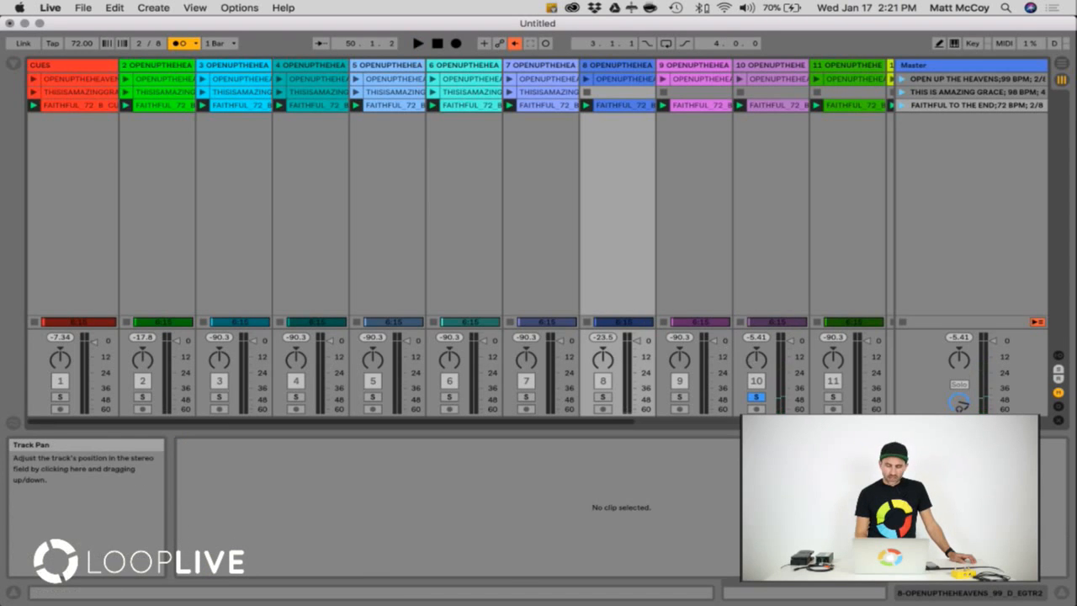
click(756, 396)
click(761, 195)
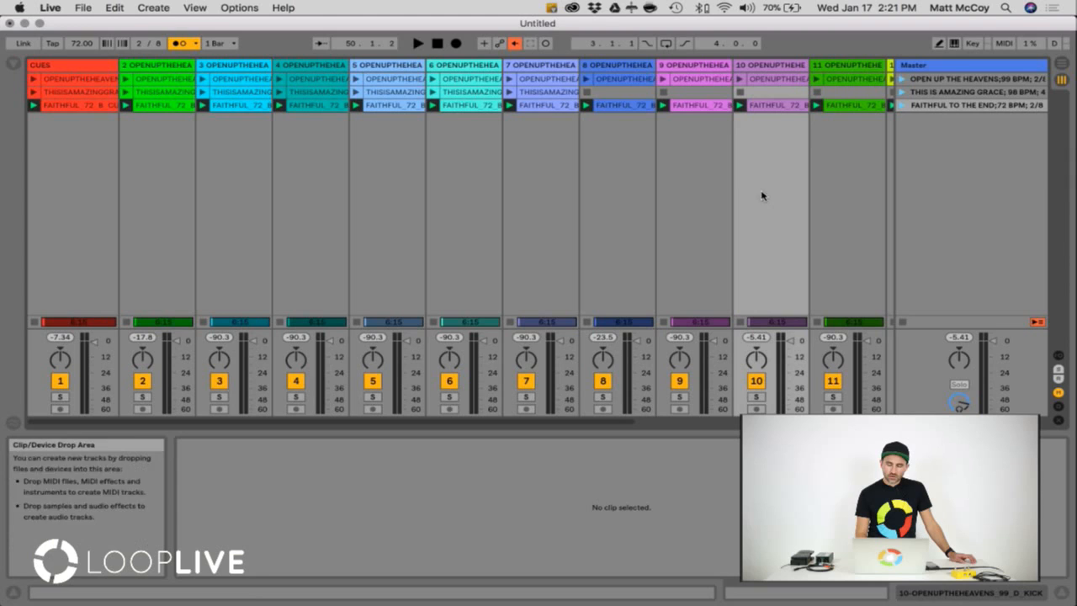
Mute track 10 with its track activator, and unmute it again
click(762, 382)
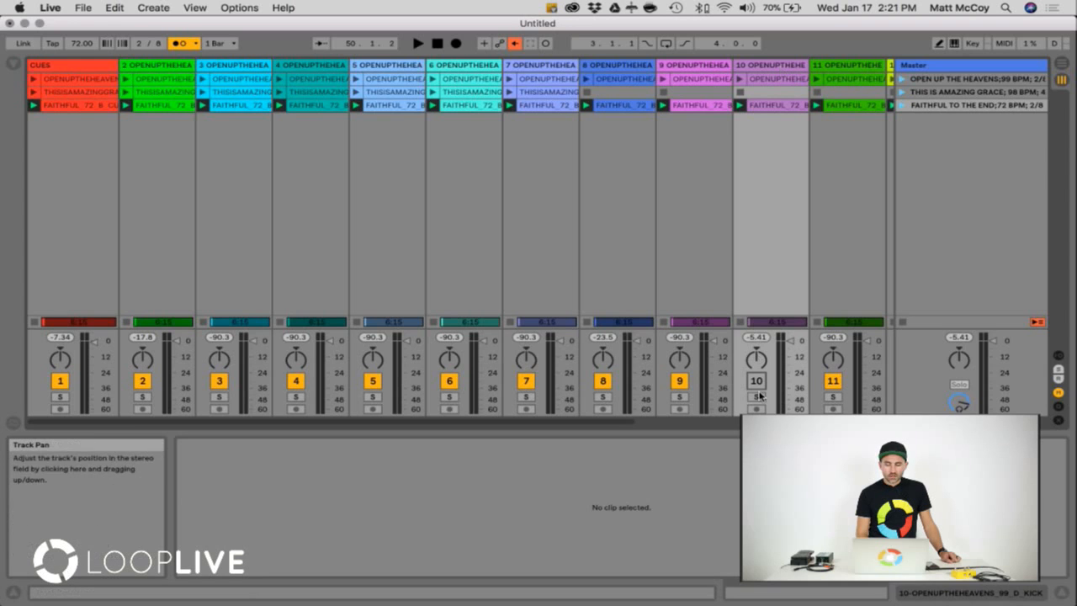
click(760, 383)
Deactivate only the FAITHFUL_72_B_PIANO1 clip on track 10, reactivate it, and deselect the clip
click(768, 105)
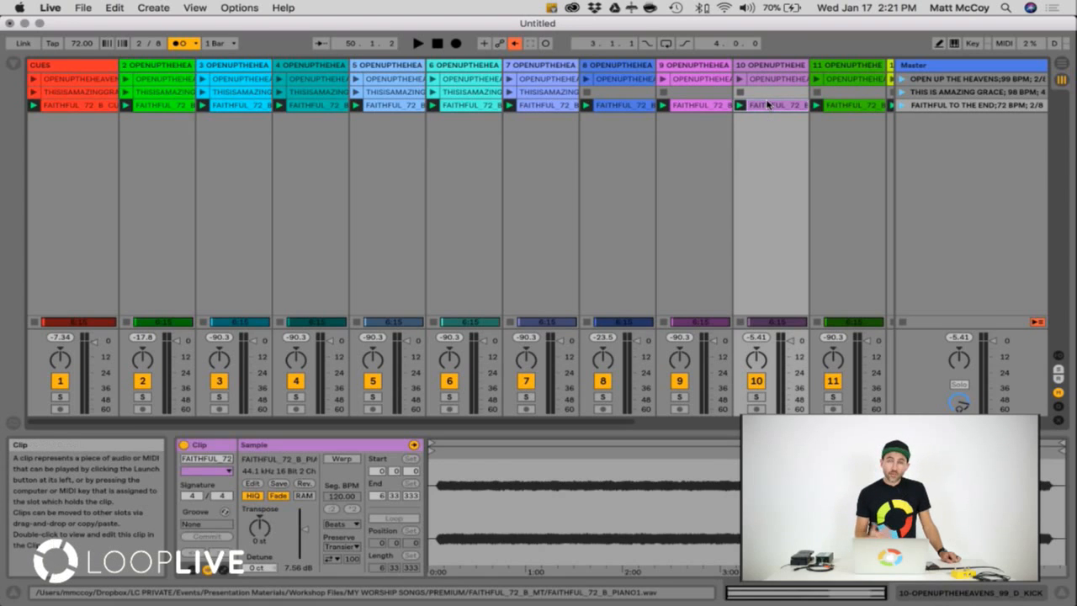
right_click(767, 105)
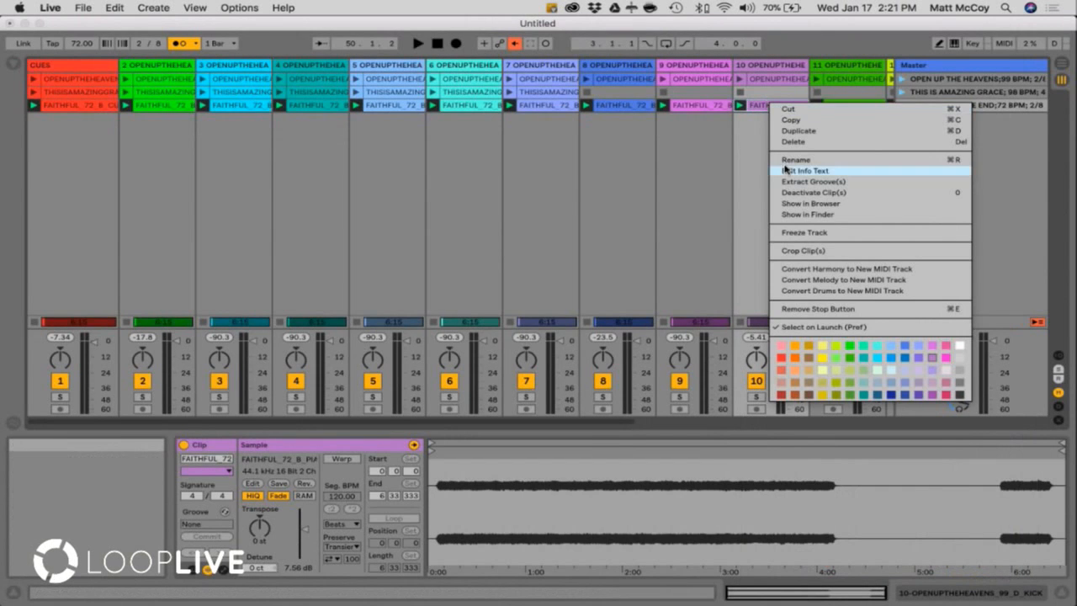
click(793, 194)
click(793, 198)
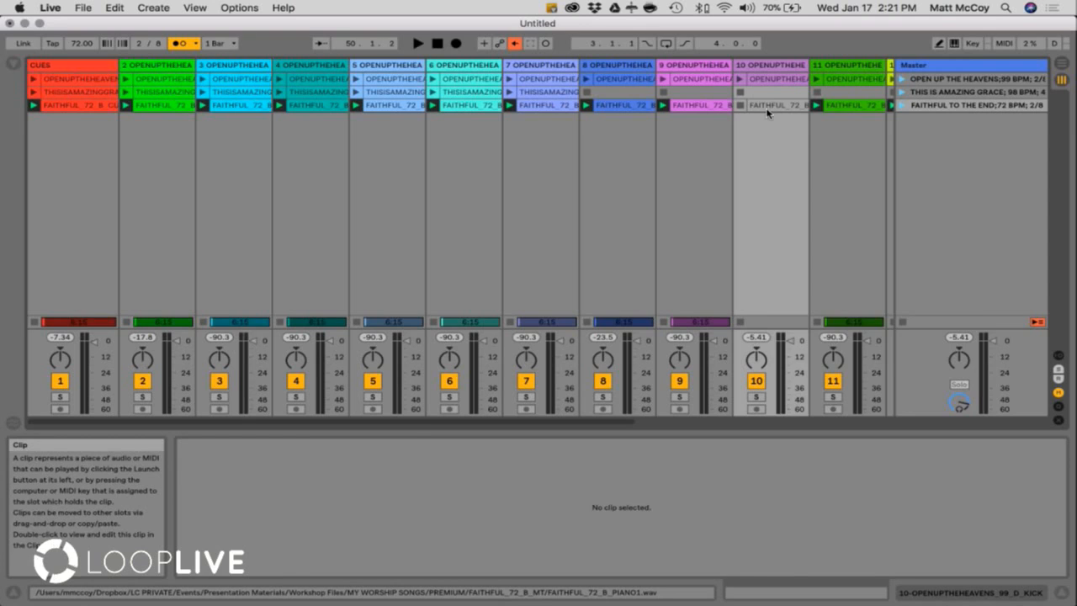
right_click(767, 112)
click(793, 186)
click(752, 195)
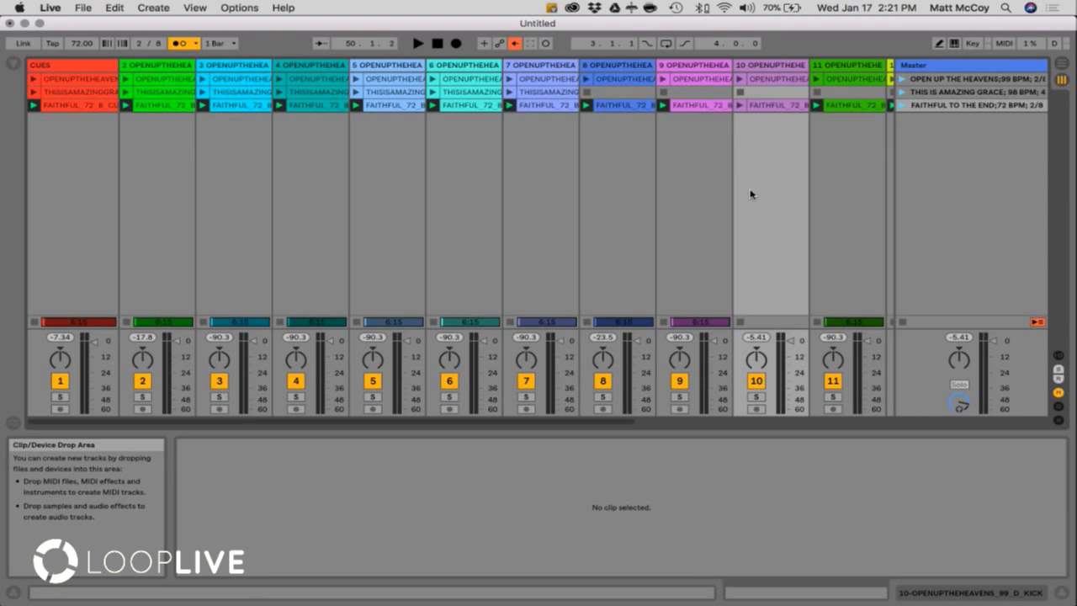
Play the FAITHFUL TO THE END scene briefly, stop playback, and select the FAITHFUL_72_B_AGTR clip on track 2
click(902, 105)
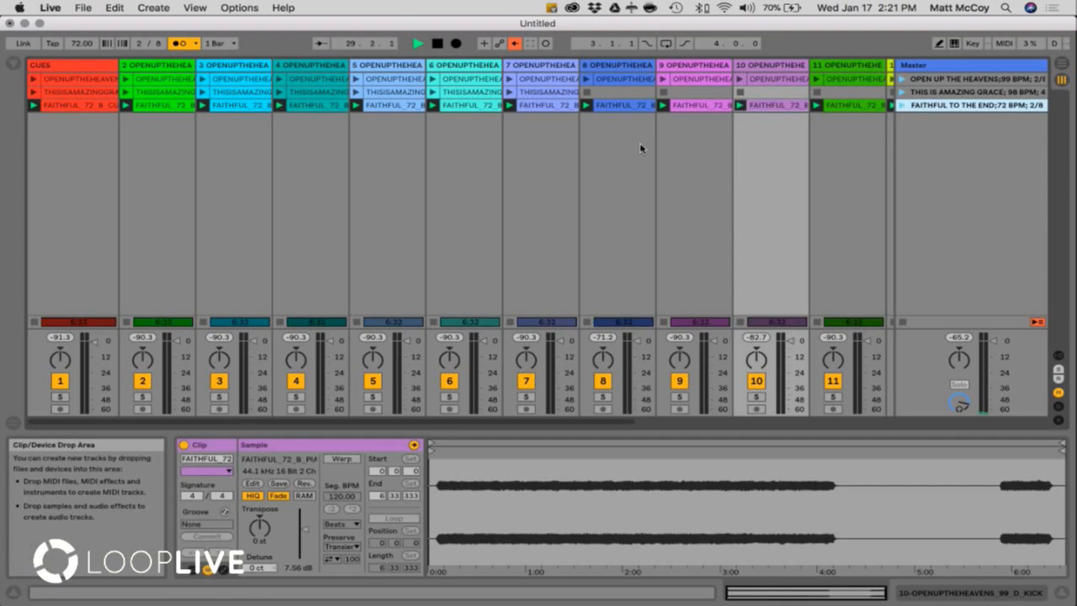
key(space)
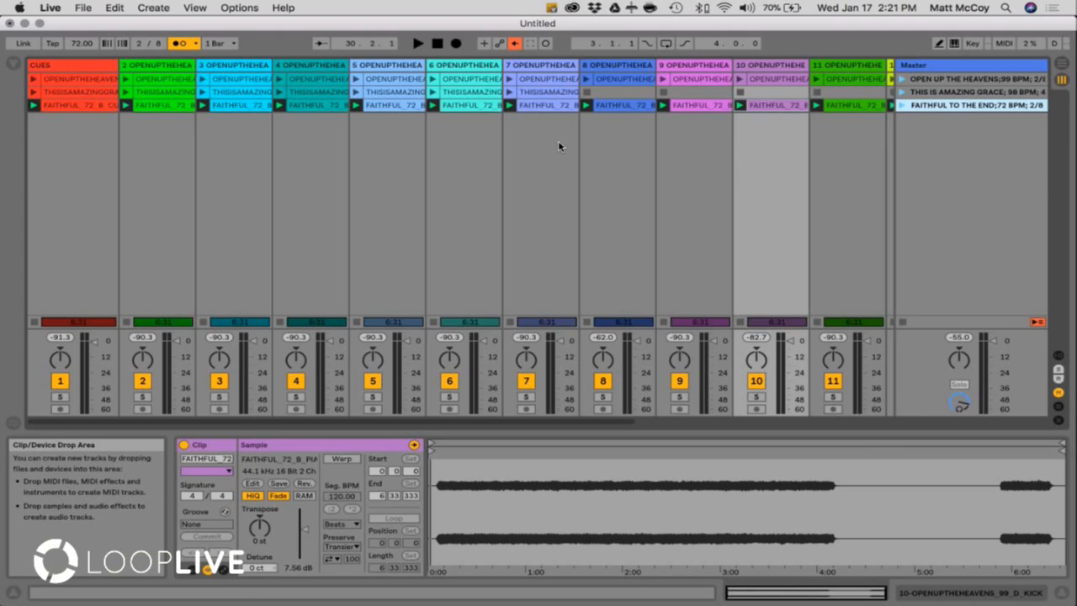
click(149, 107)
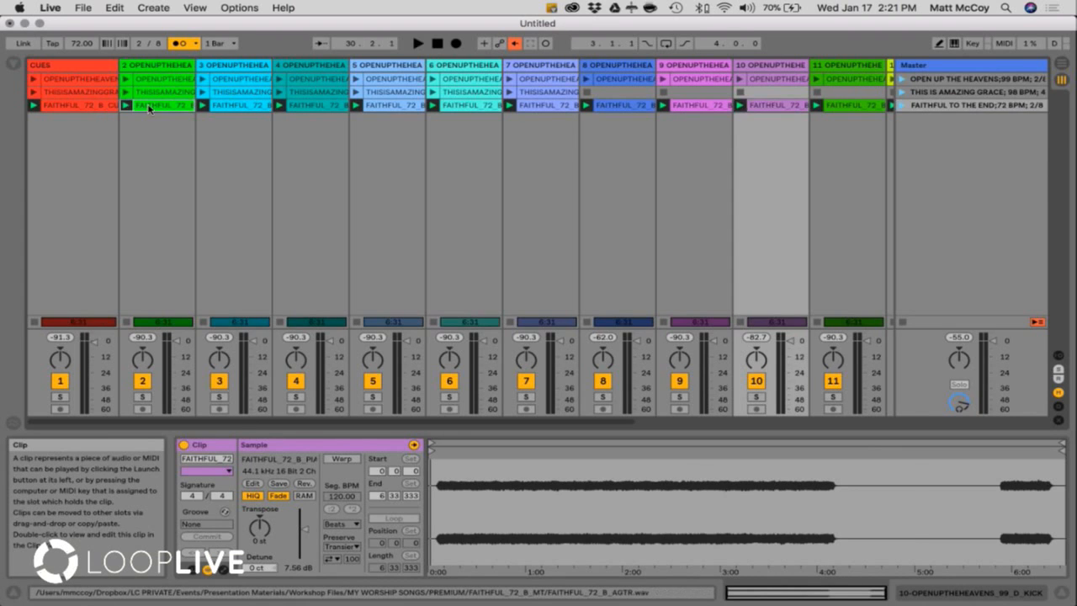
Select the FAITHFUL clips from the CUES track through track 15 and raise their clip gain by about 0.56 dB
click(96, 105)
scroll(191, 110, right, 5)
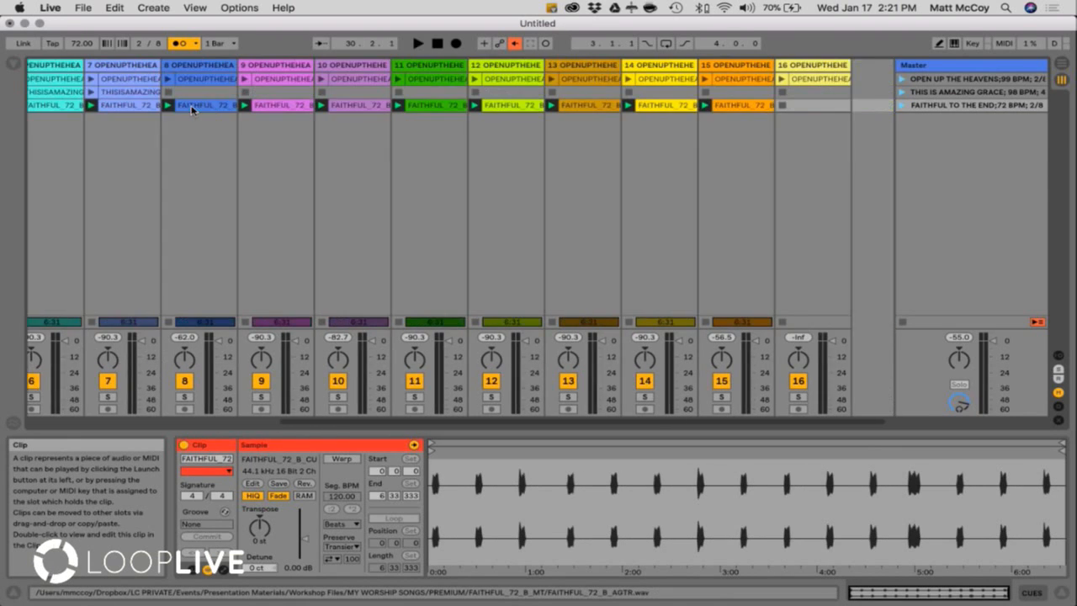
shift+click(717, 106)
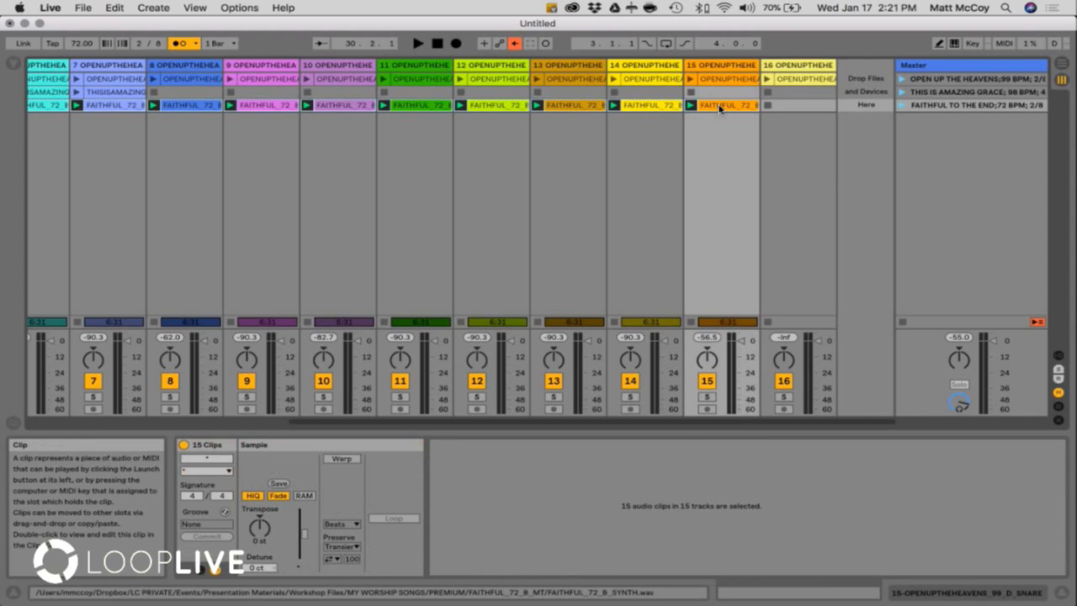
click(304, 534)
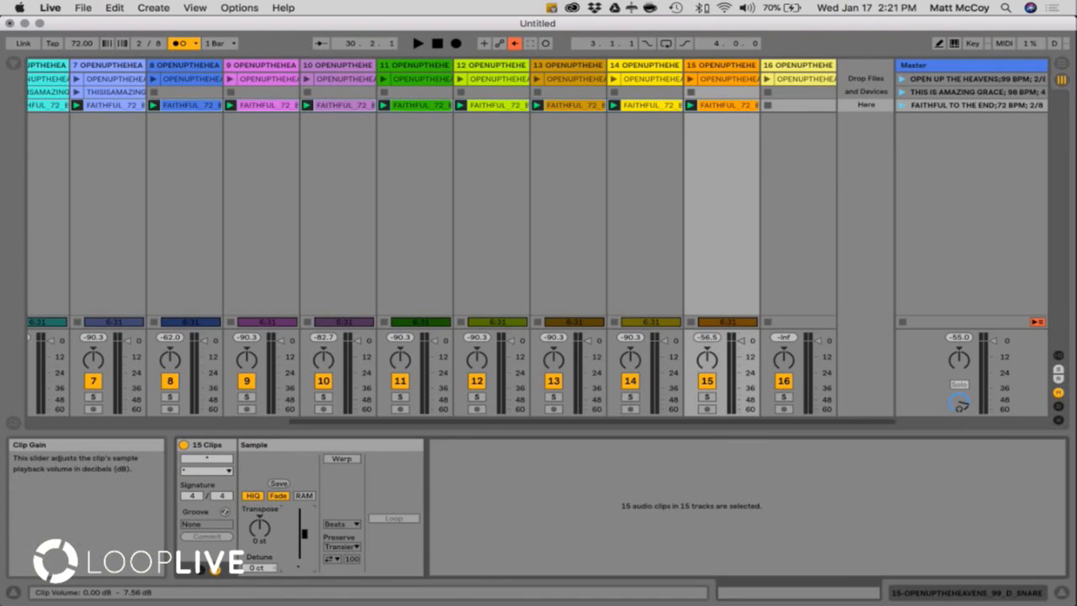
drag(304, 534, 305, 531)
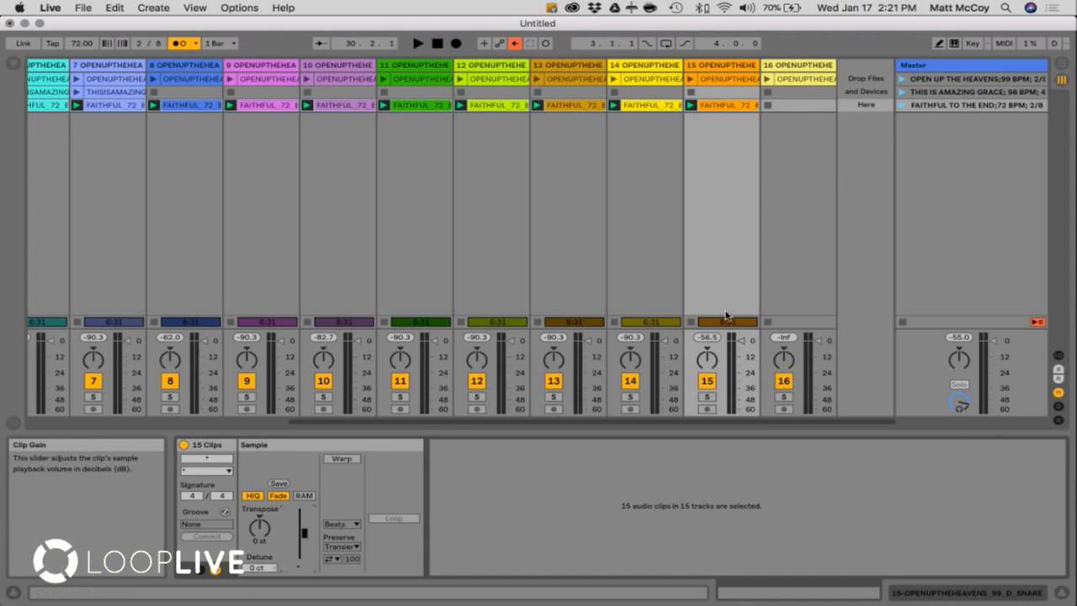
Play the FAITHFUL TO THE END scene and raise the clip gain of all 15 of its clips to 14.3 dB
click(903, 105)
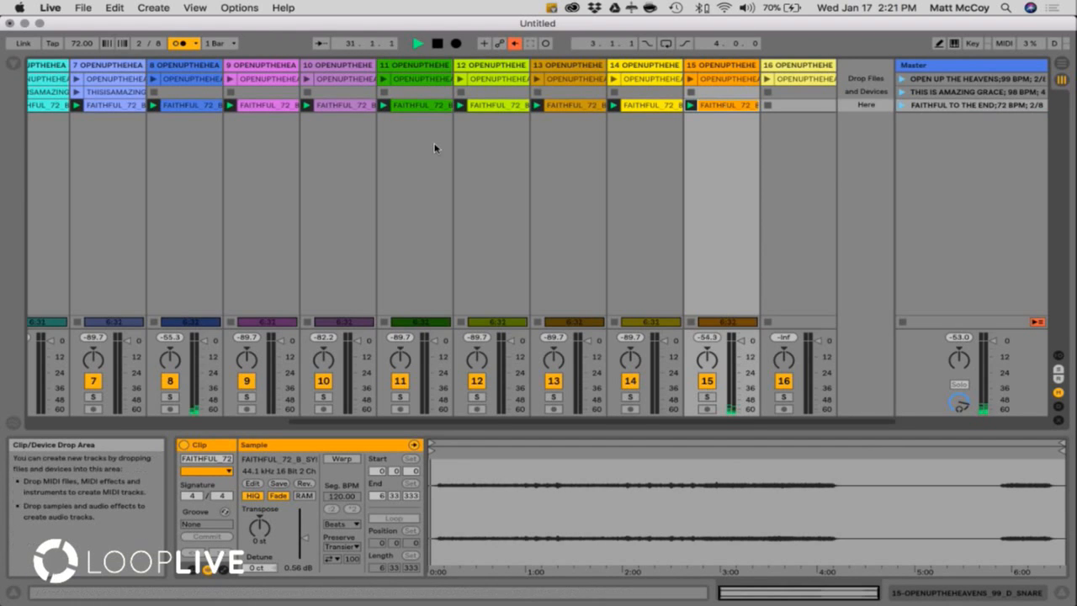
scroll(421, 146, left, 5)
shift+click(112, 107)
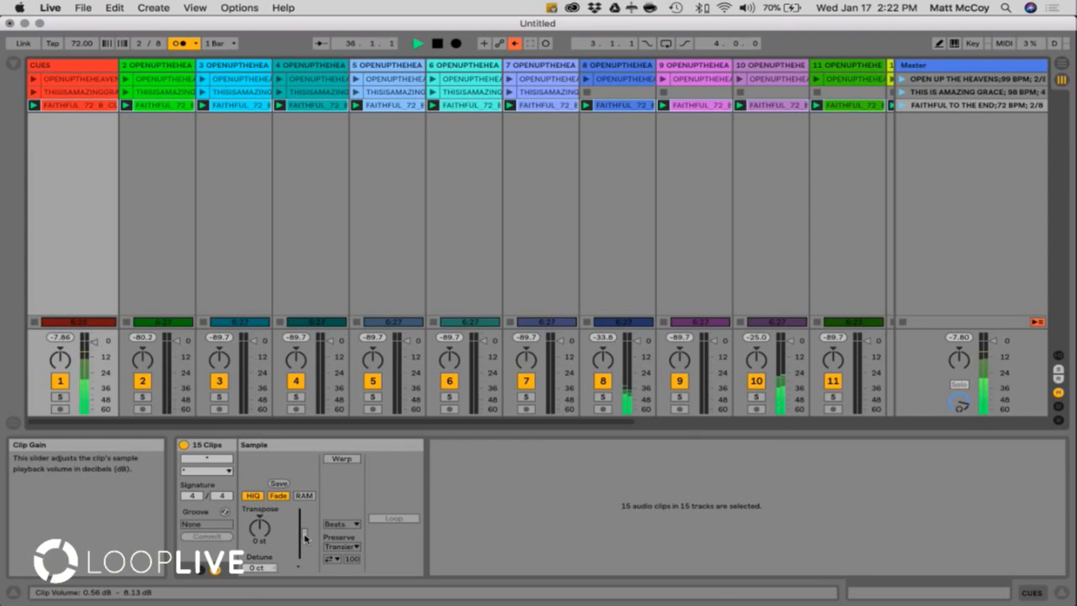
drag(305, 539, 308, 497)
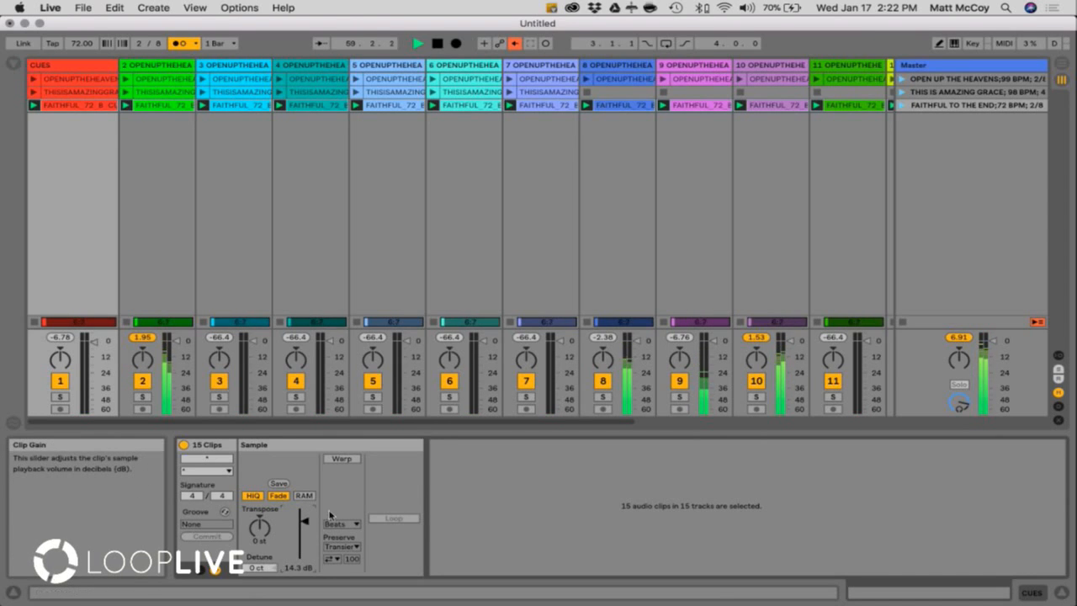
click(527, 240)
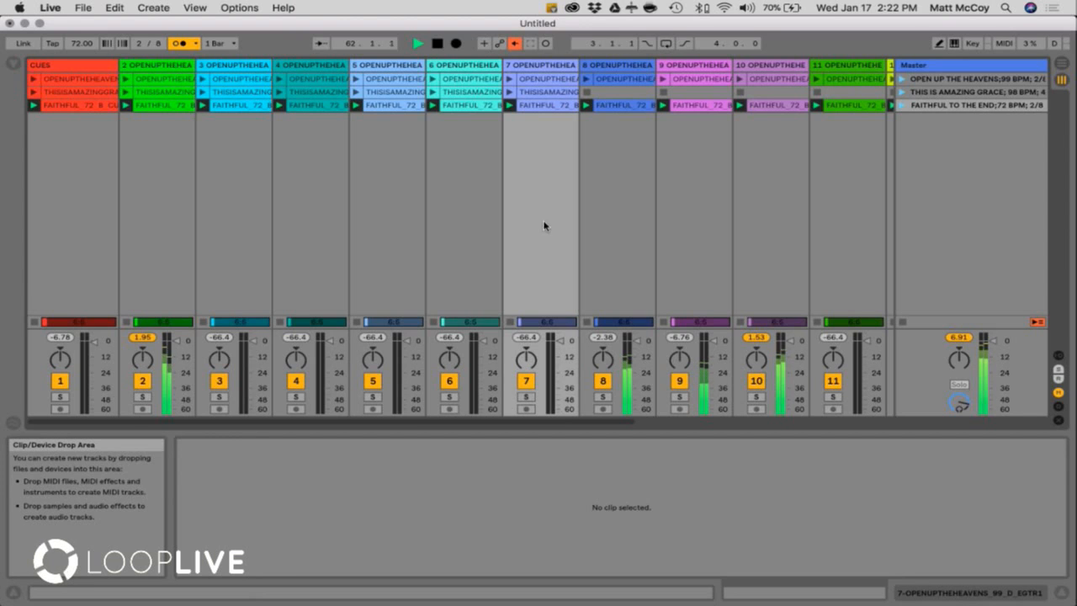
Stop playback and add a Compressor audio effect to the Master track
click(10, 66)
click(334, 216)
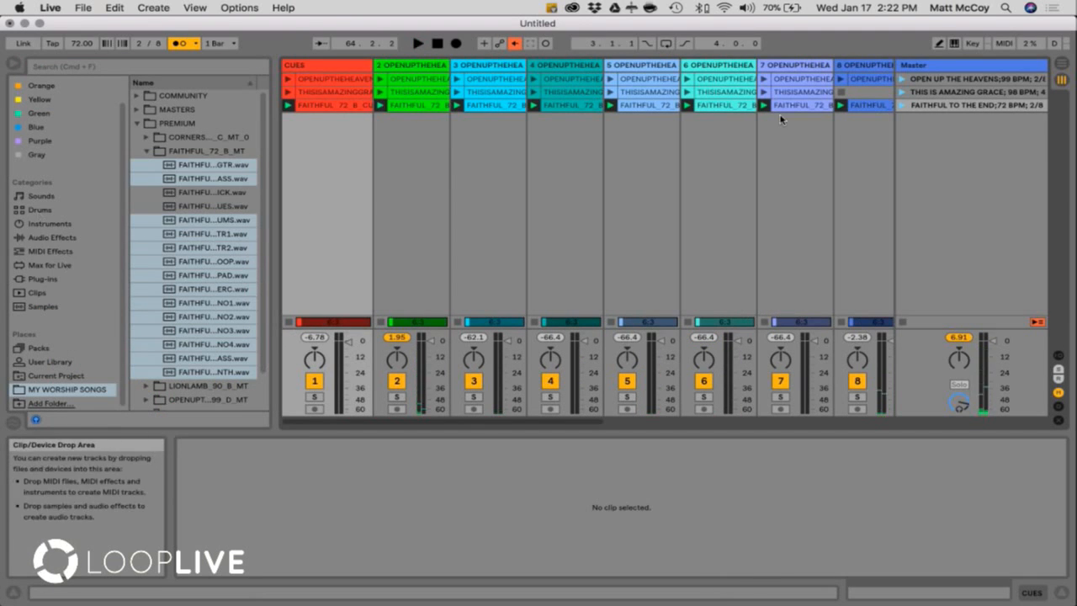
click(896, 233)
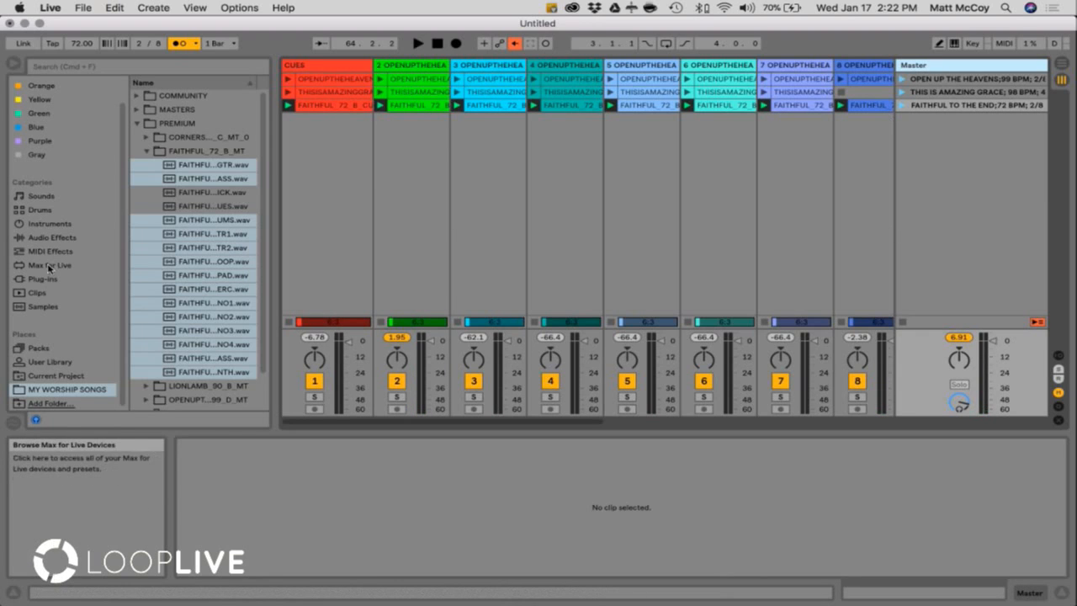
click(51, 237)
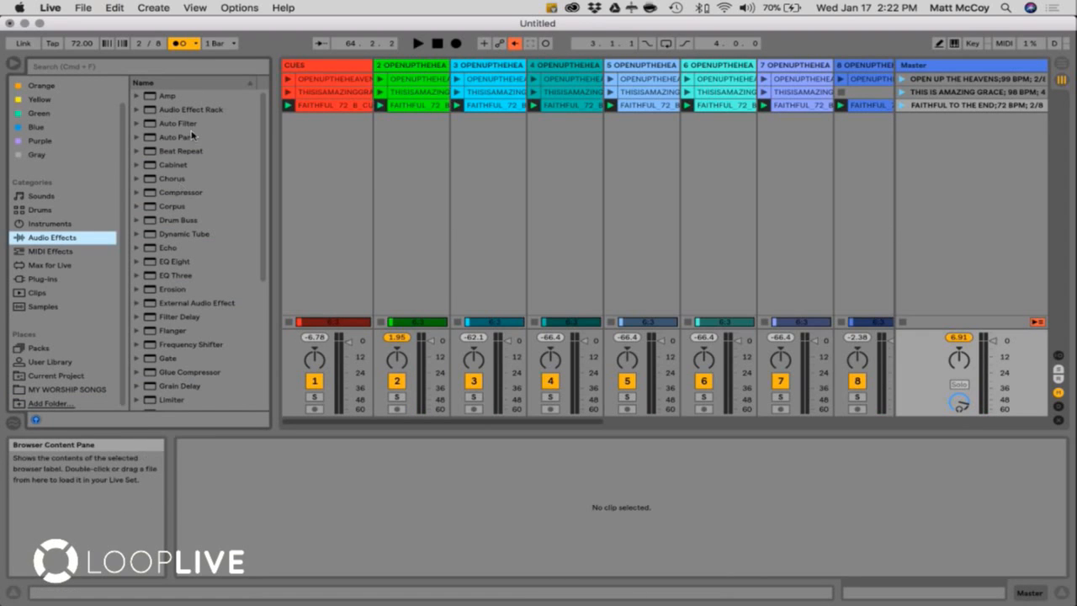
click(138, 193)
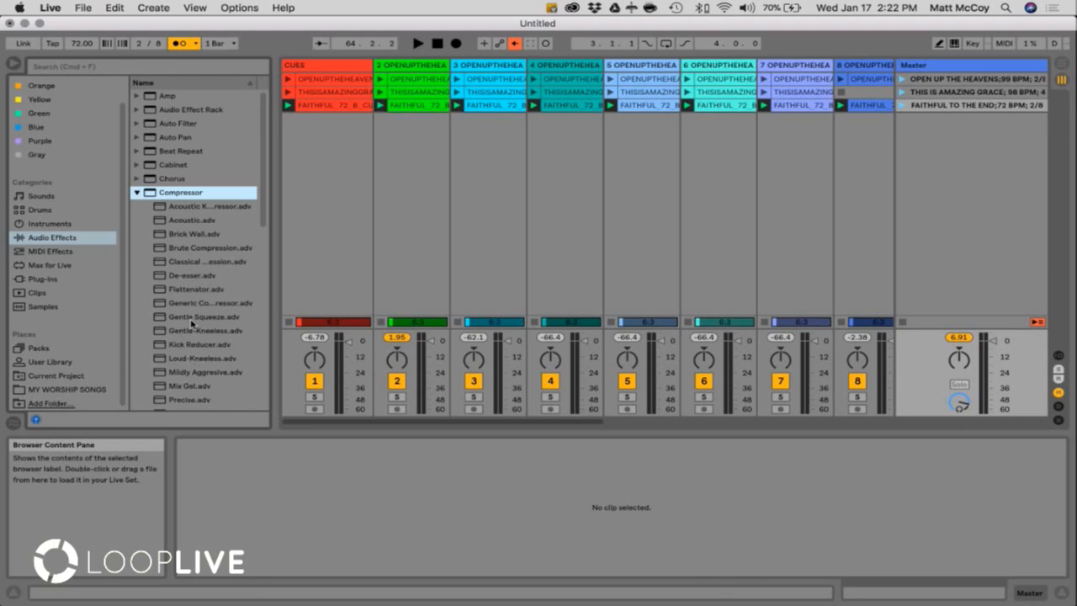
scroll(193, 324, down, 3)
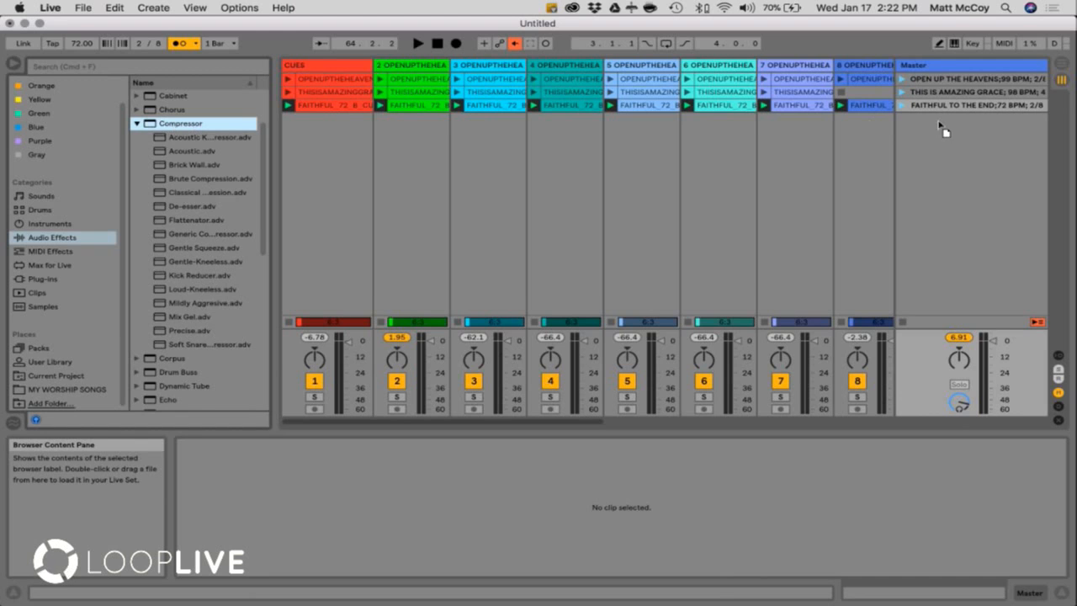
click(932, 70)
drag(933, 72, 932, 69)
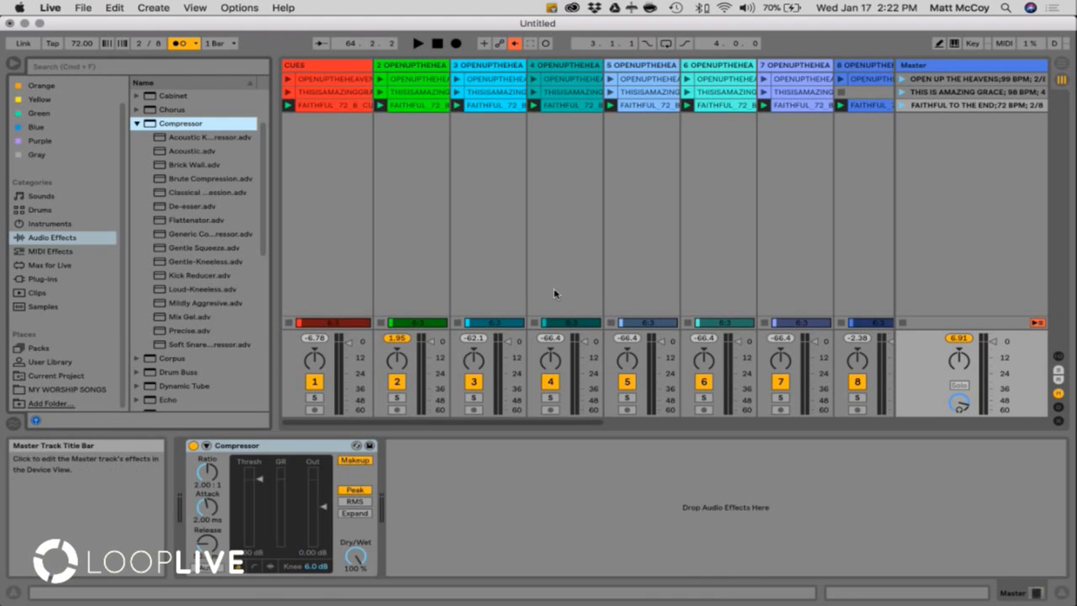
Play the FAITHFUL TO THE END scene and adjust the Master Compressor's threshold, setting its output gain to -7.60 dB
click(903, 104)
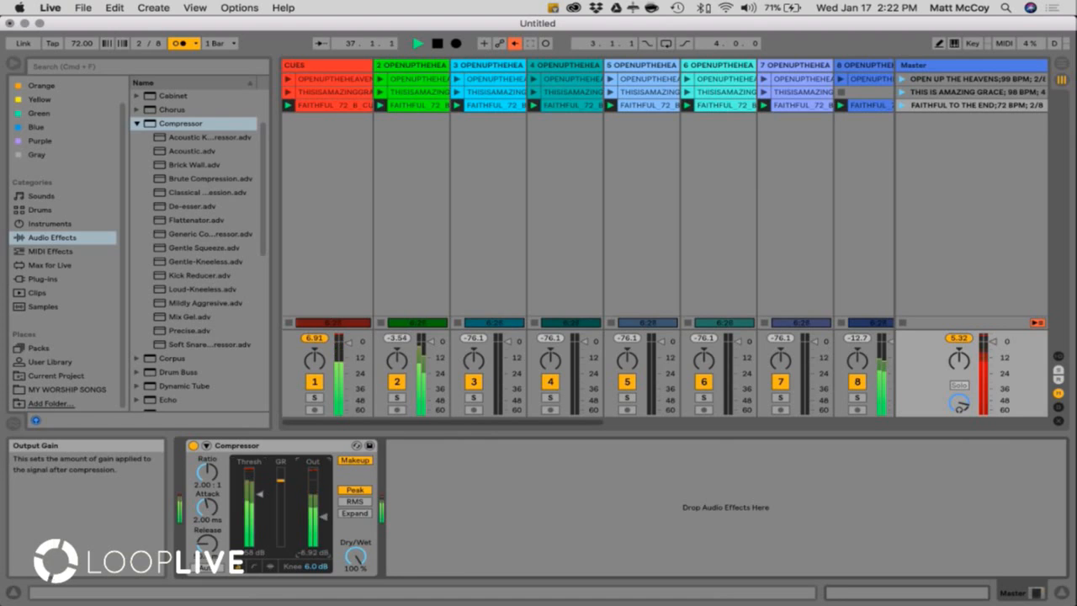
drag(324, 509, 260, 499)
drag(325, 522, 324, 515)
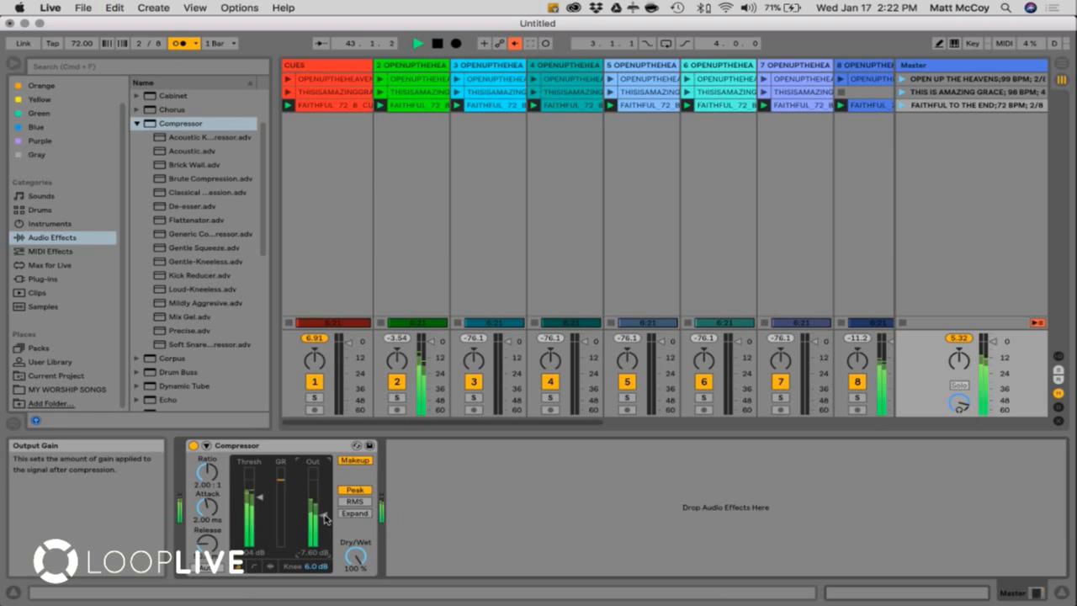
Stop playback and remove the Compressor from the Master track
click(462, 260)
click(962, 71)
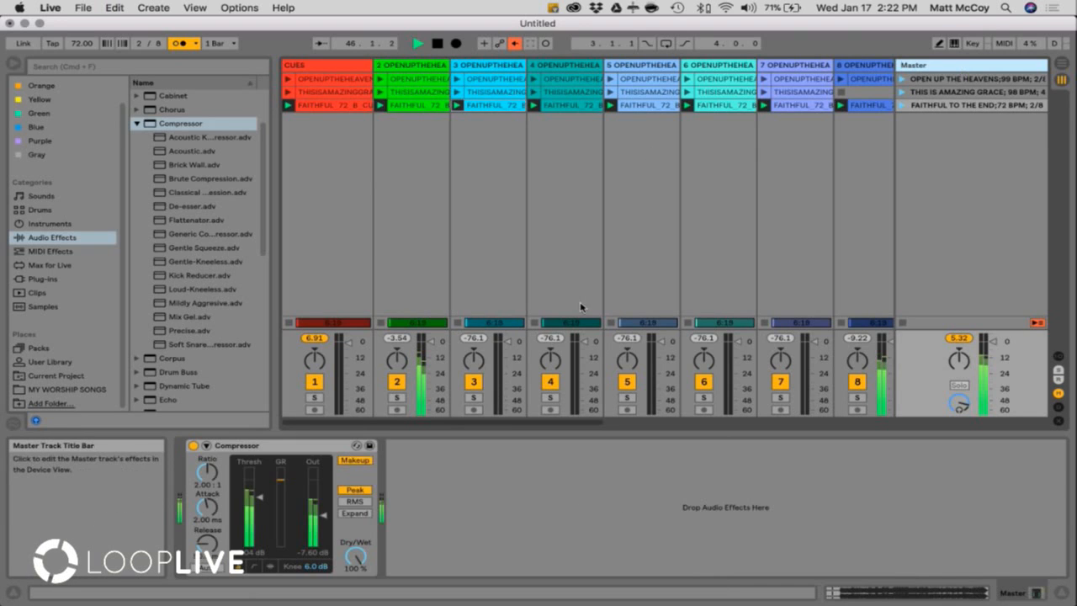
key(space)
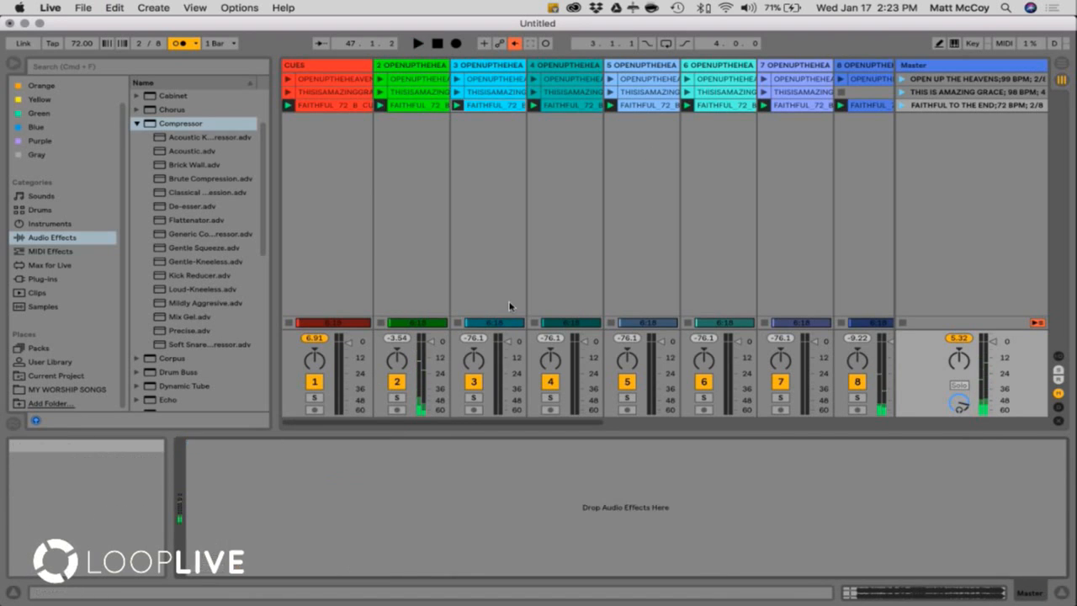
click(509, 306)
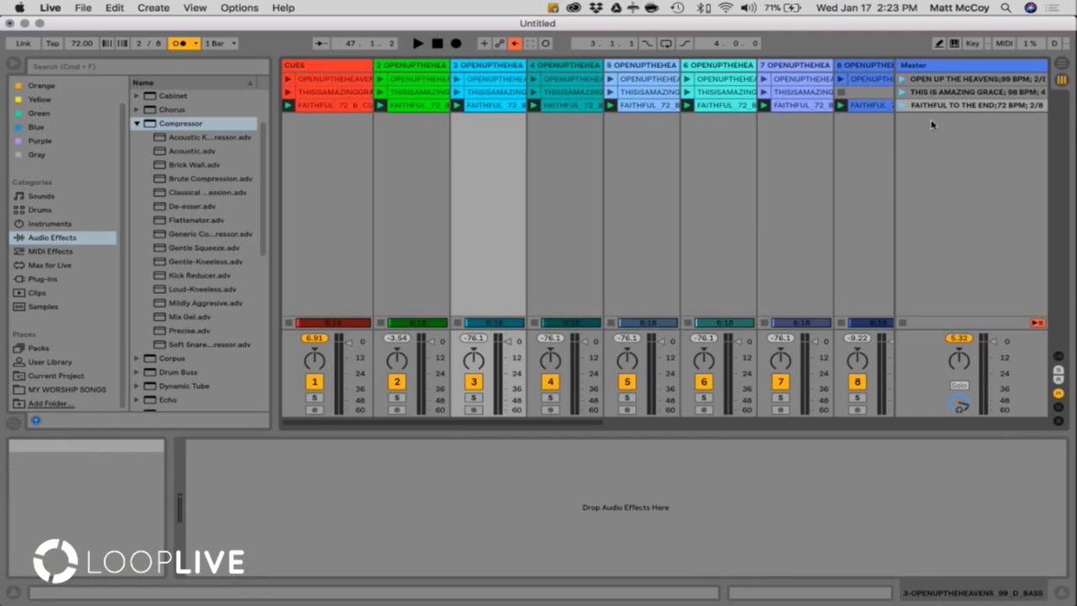
While playing the THIS IS AMAZING GRACE scene, lower the clip gain of its clips on tracks 2 to 7 to -6.20 dB
click(924, 93)
click(902, 93)
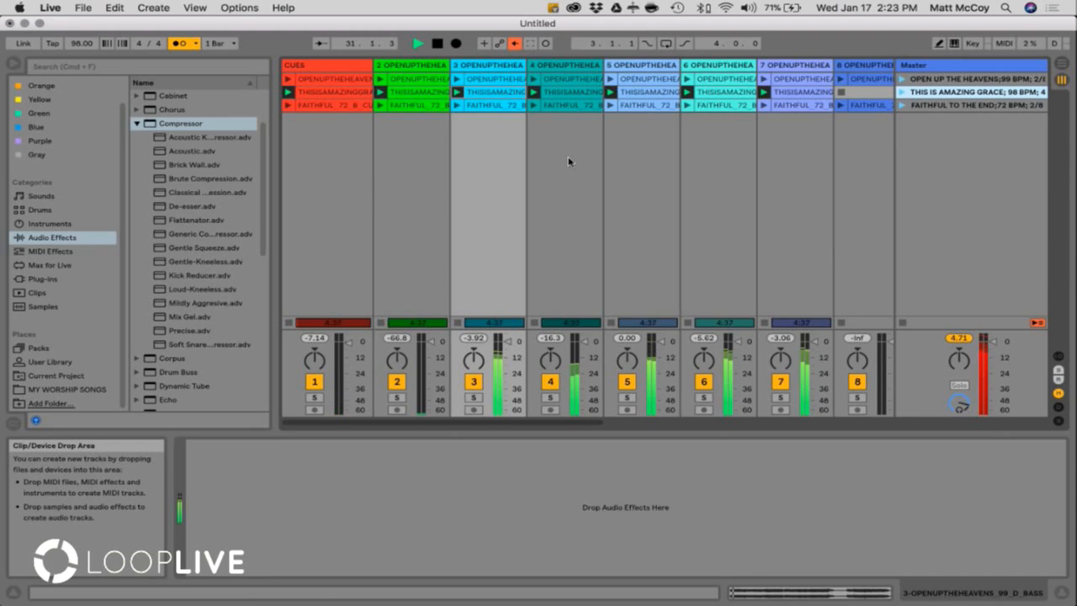
click(793, 91)
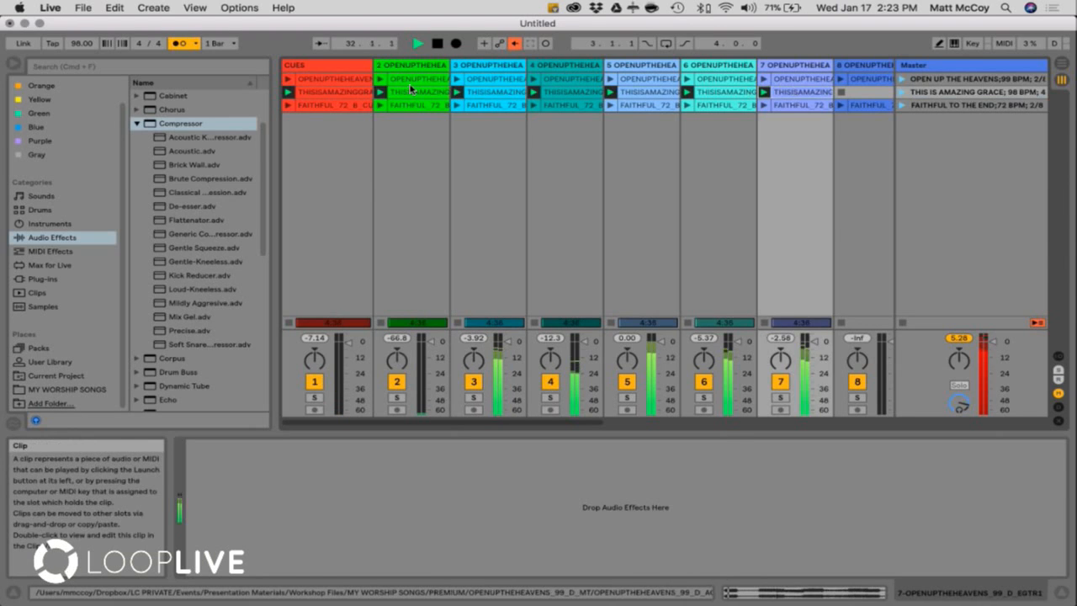
click(409, 92)
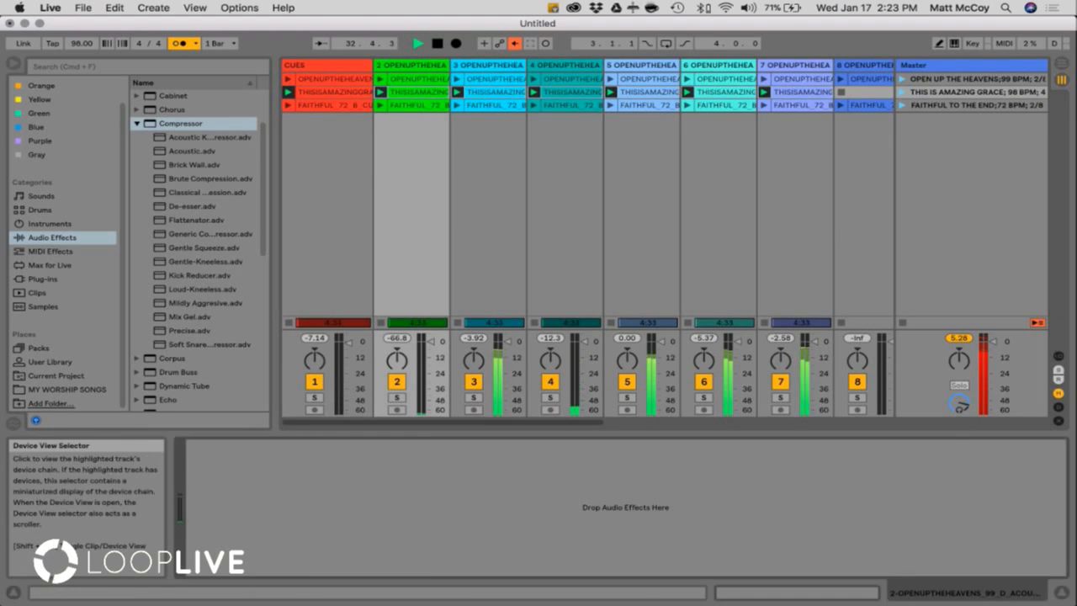
click(797, 592)
drag(304, 537, 304, 543)
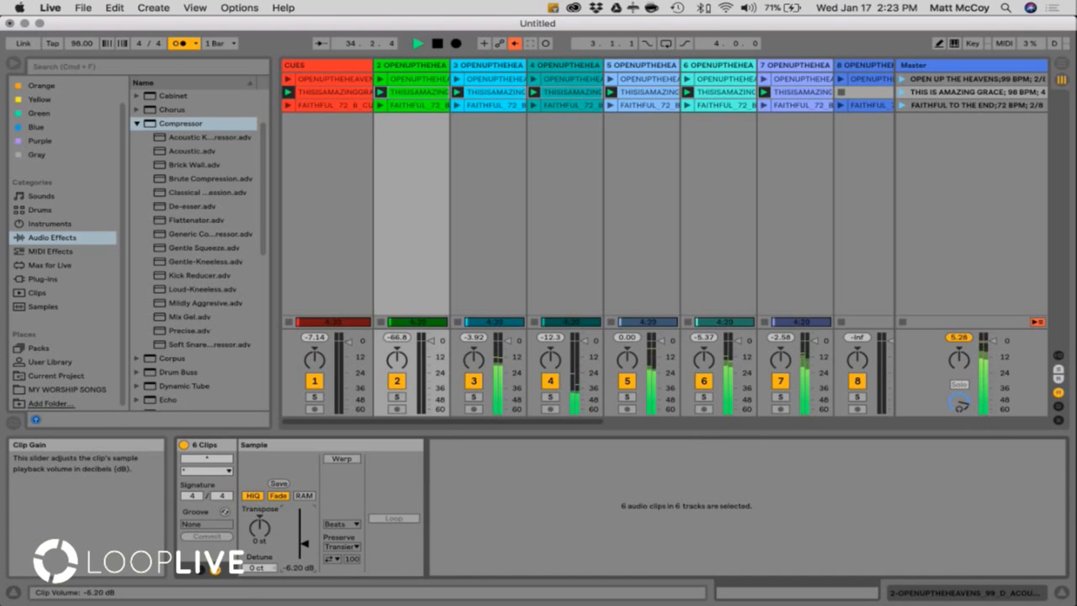
click(563, 182)
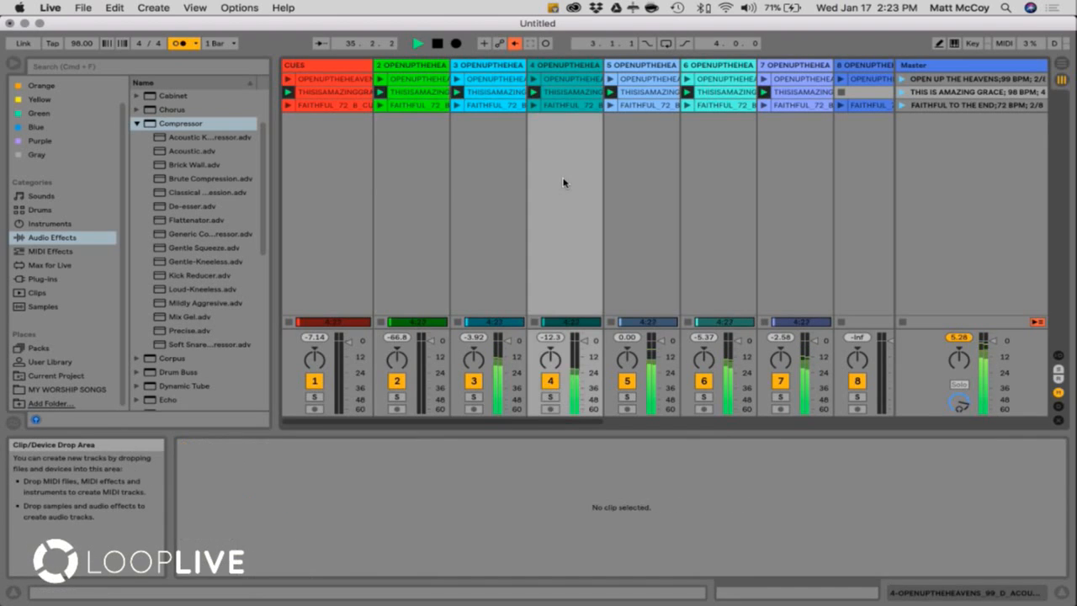
click(815, 97)
key(space)
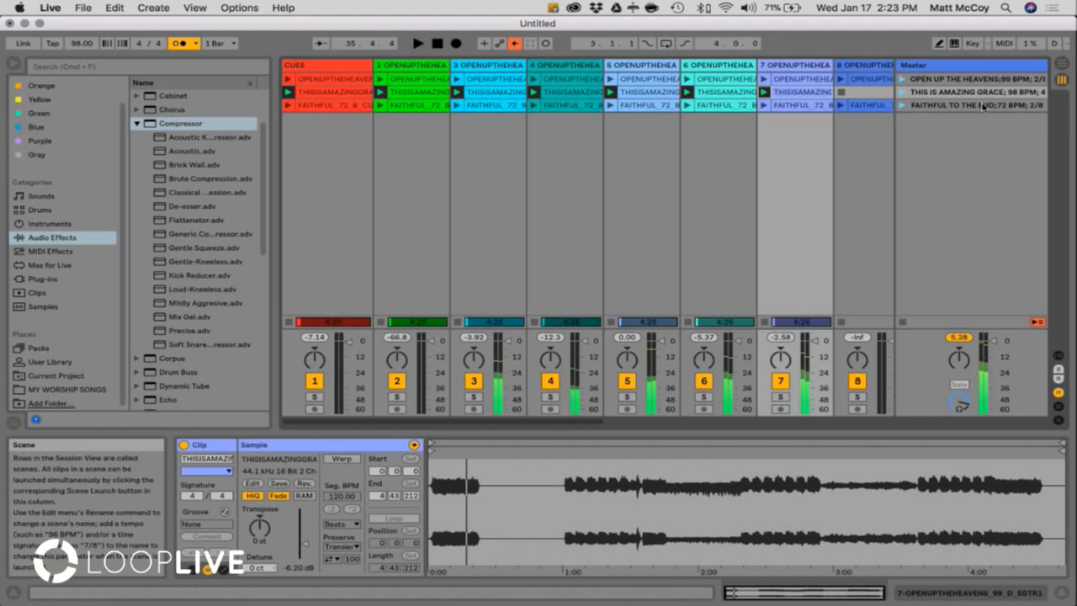
Set the THIS IS AMAZING GRACE scene's launch tempo to 110 BPM and play the scene briefly at that tempo
click(1012, 92)
right_click(1013, 92)
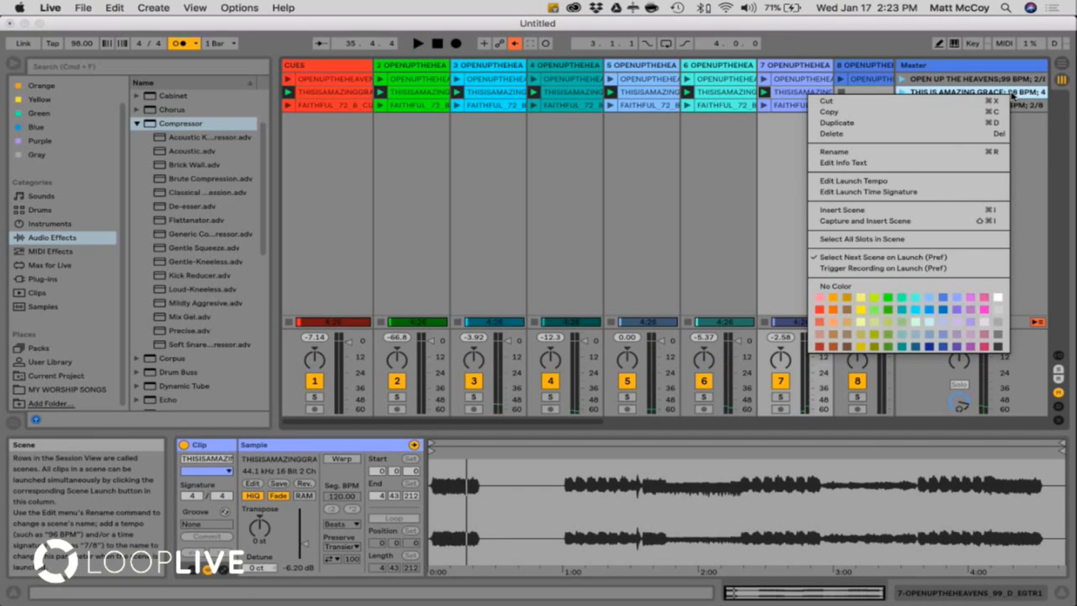
click(879, 182)
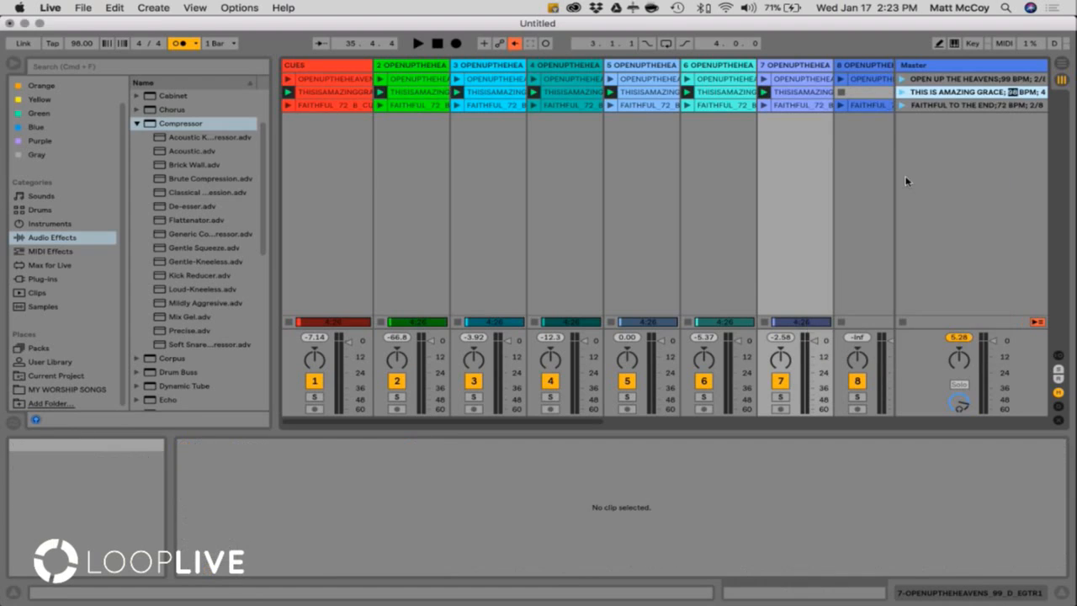
text(110)
key(Return)
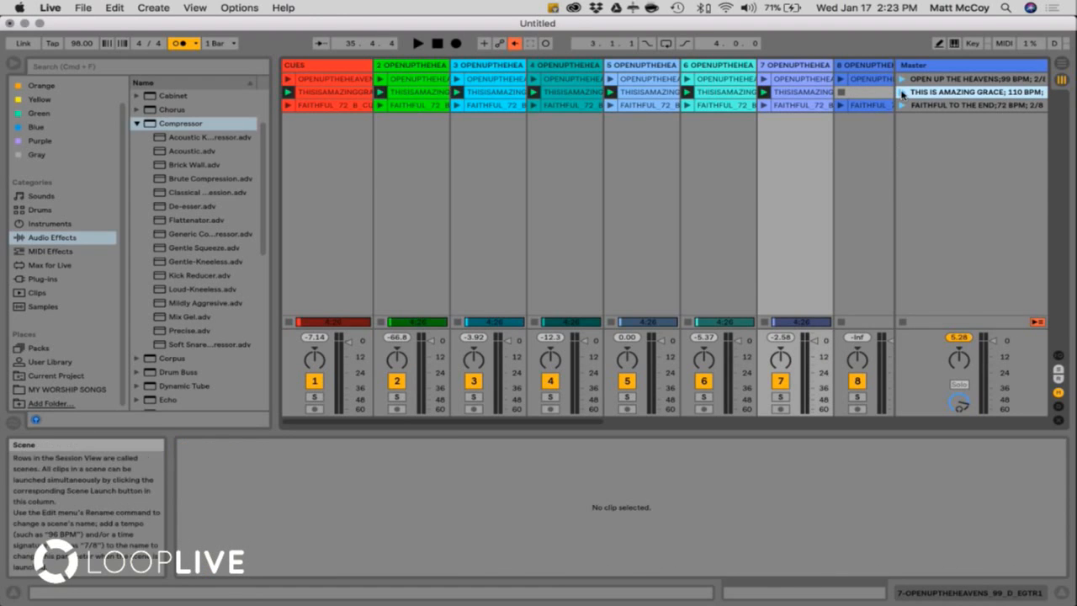
key(Return)
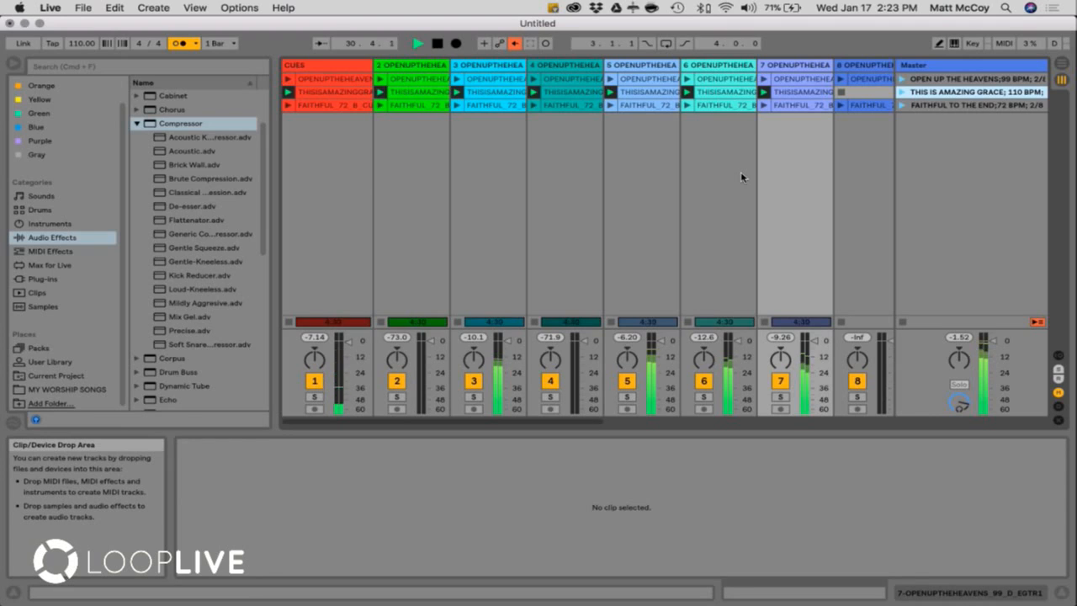
key(space)
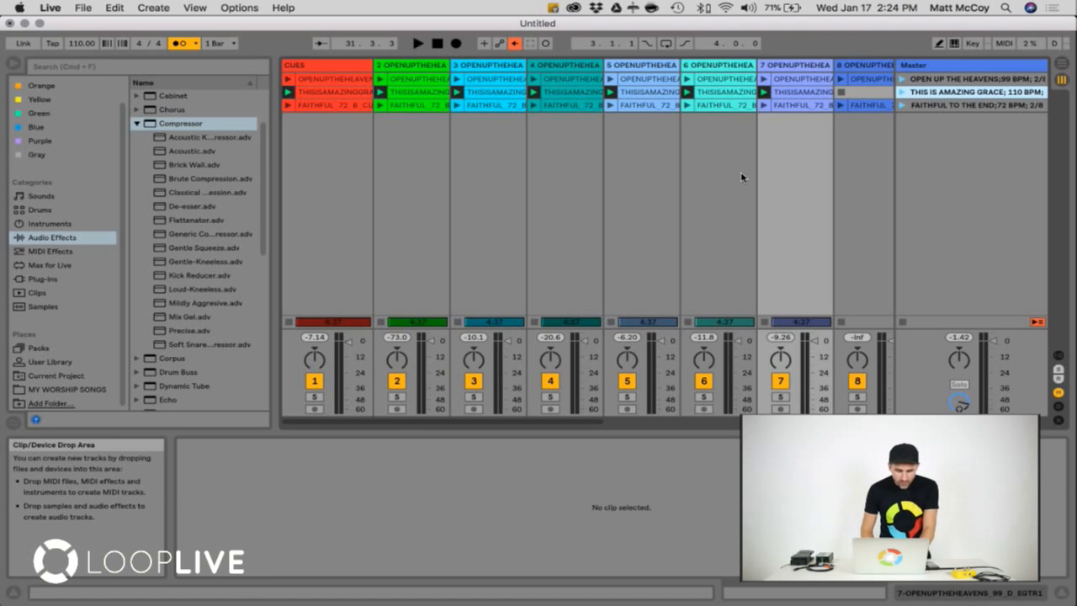
Set the Live Set's tempo back to 98 BPM
click(713, 183)
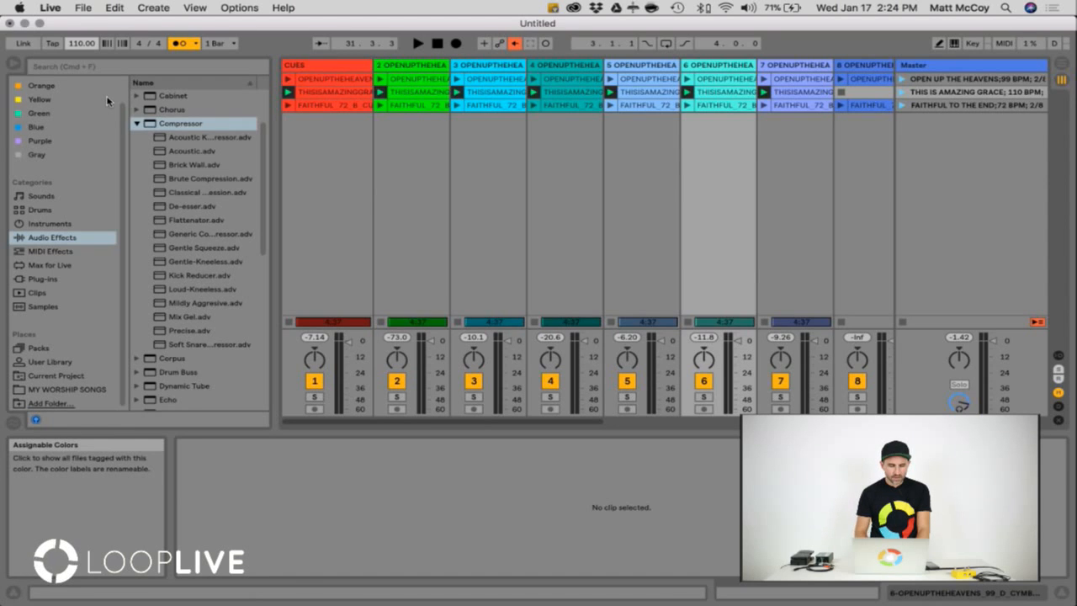
text(98)
key(Return)
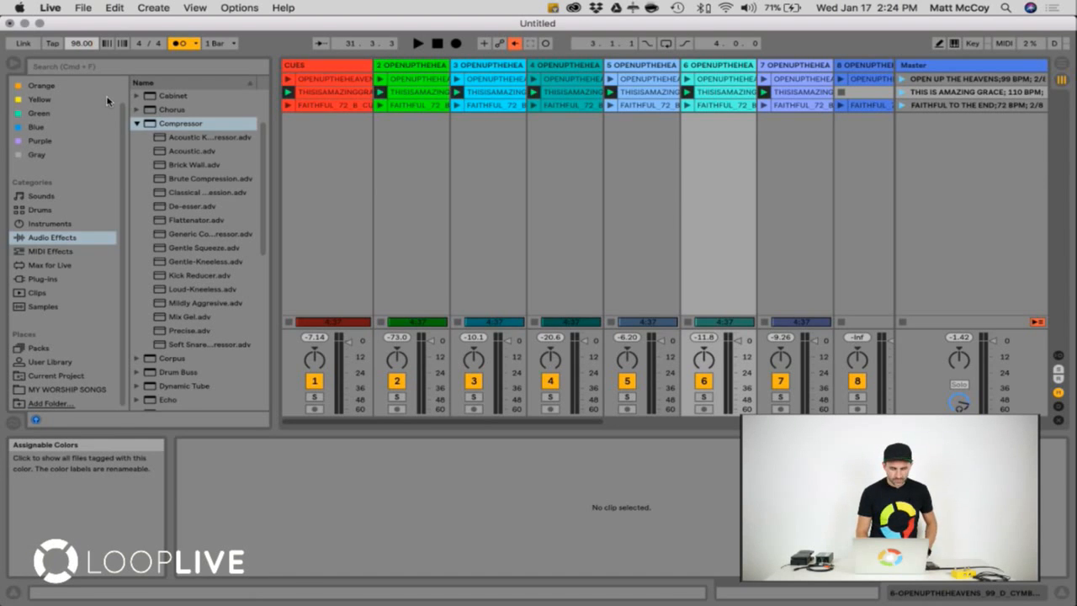
click(86, 48)
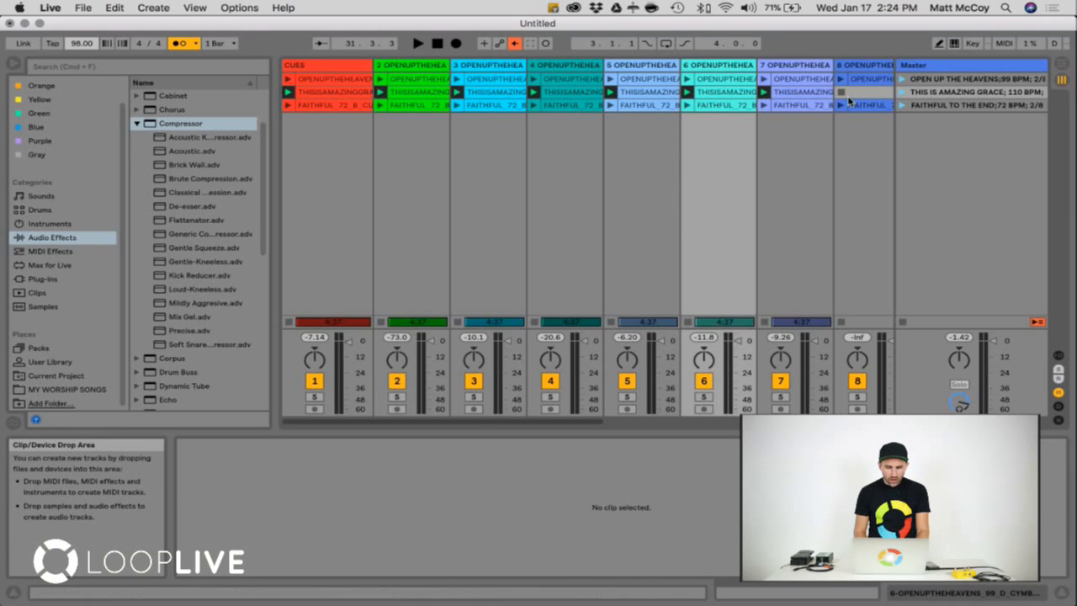
Turn on Warp for all seven THIS IS AMAZING GRACE clips on tracks 1 to 7
click(520, 95)
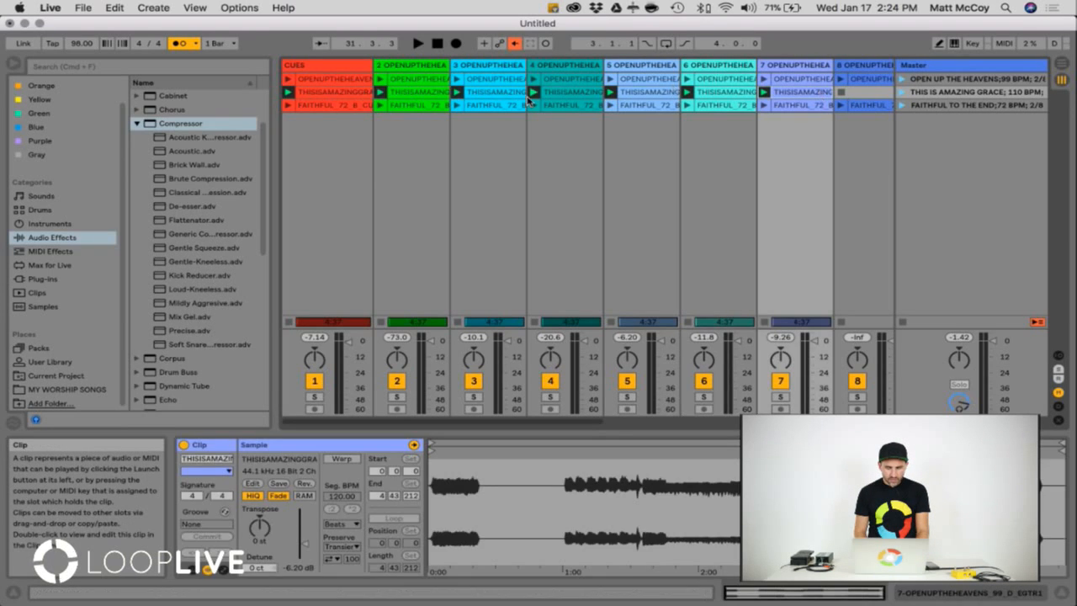
shift+click(347, 95)
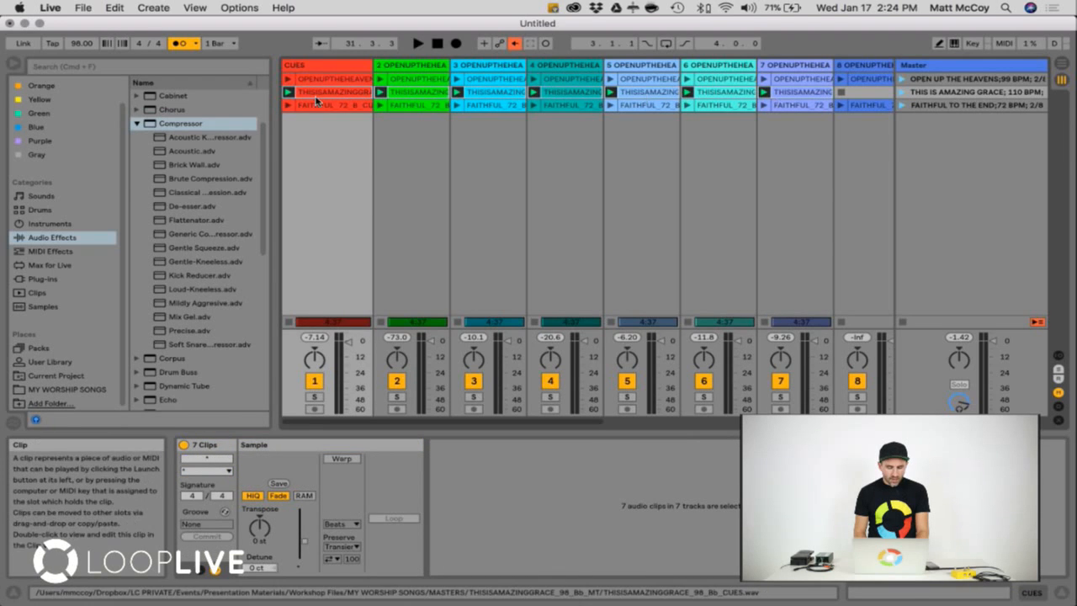
click(342, 460)
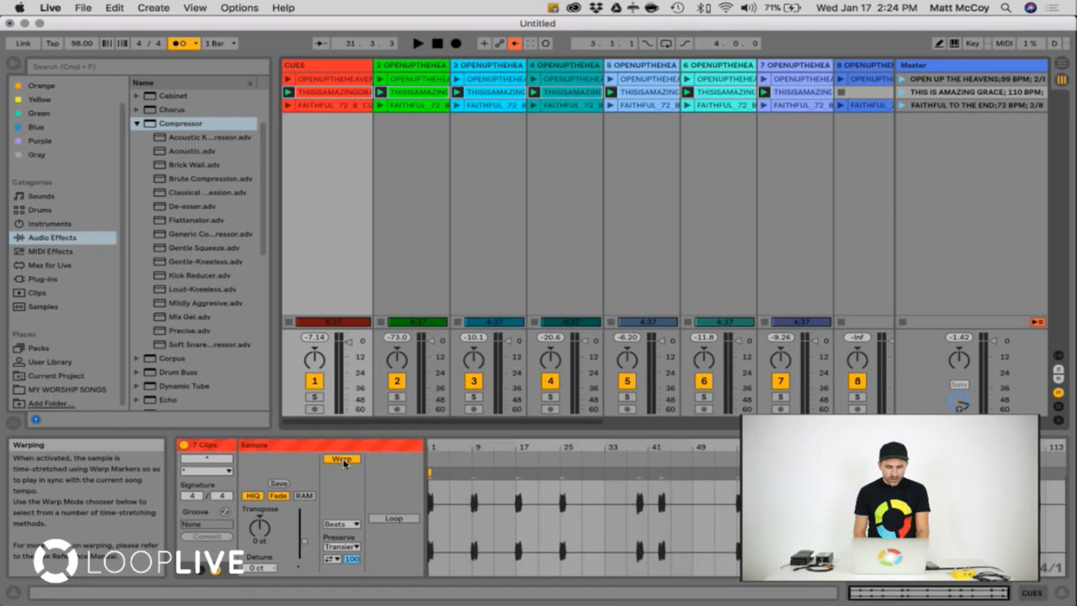
click(474, 210)
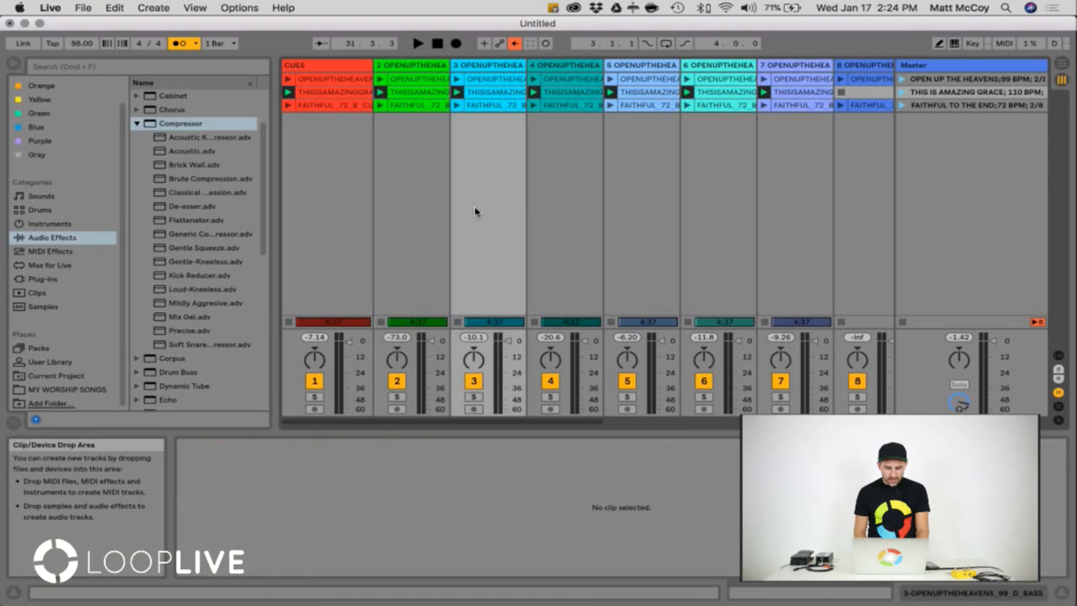
Examine the warped THIS IS AMAZING GRACE clips on tracks 2 to 5, comparing the track 5 transients with the beat grid
click(413, 92)
click(503, 94)
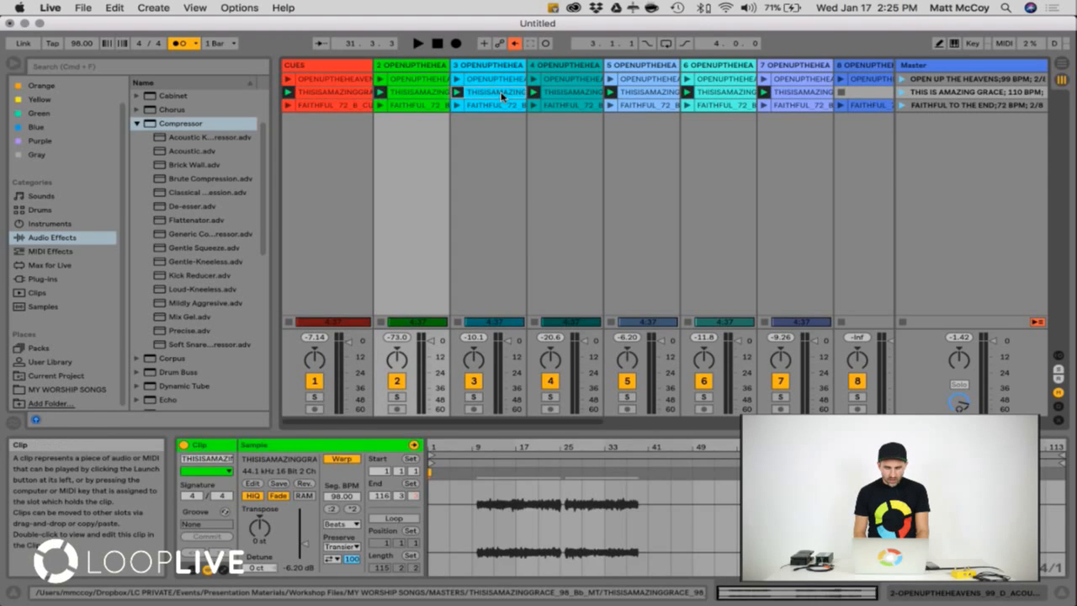
click(581, 94)
click(646, 94)
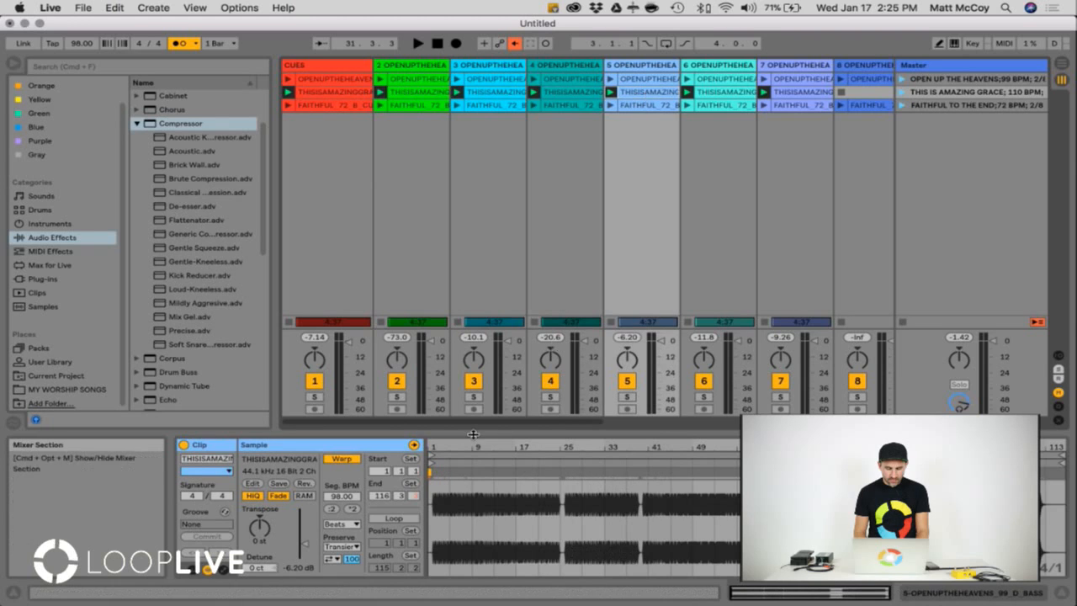
mouse_move(440, 449)
mouse_down()
mouse_move(441, 473)
mouse_move(455, 463)
mouse_up()
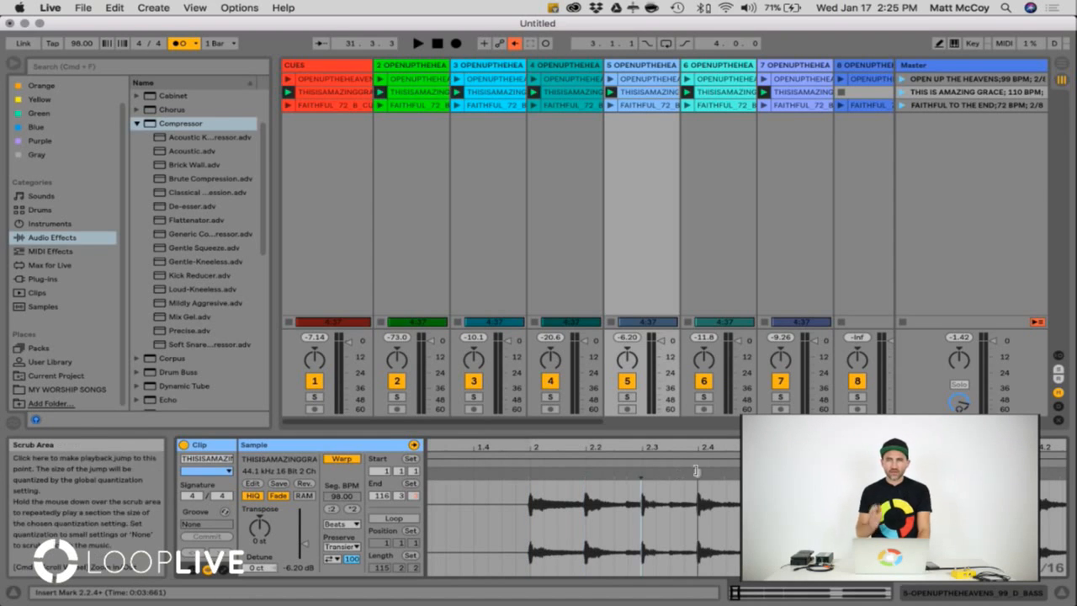
click(562, 196)
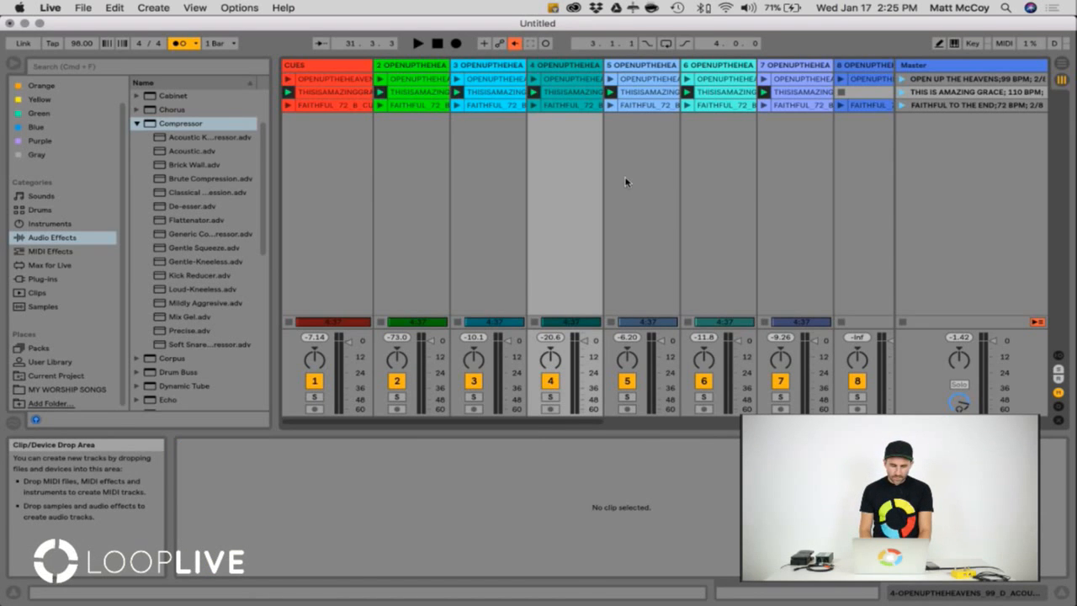
Play the THIS IS AMAZING GRACE scene while varying the tempo to 86, 141 and 120 BPM, and stop playback
click(902, 92)
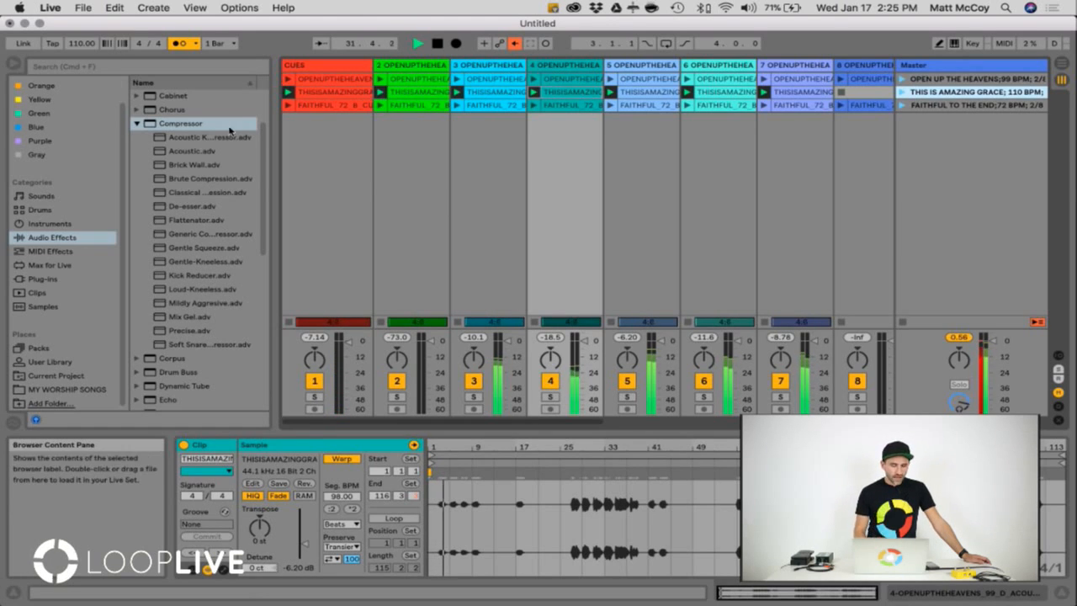
drag(81, 43, 82, 70)
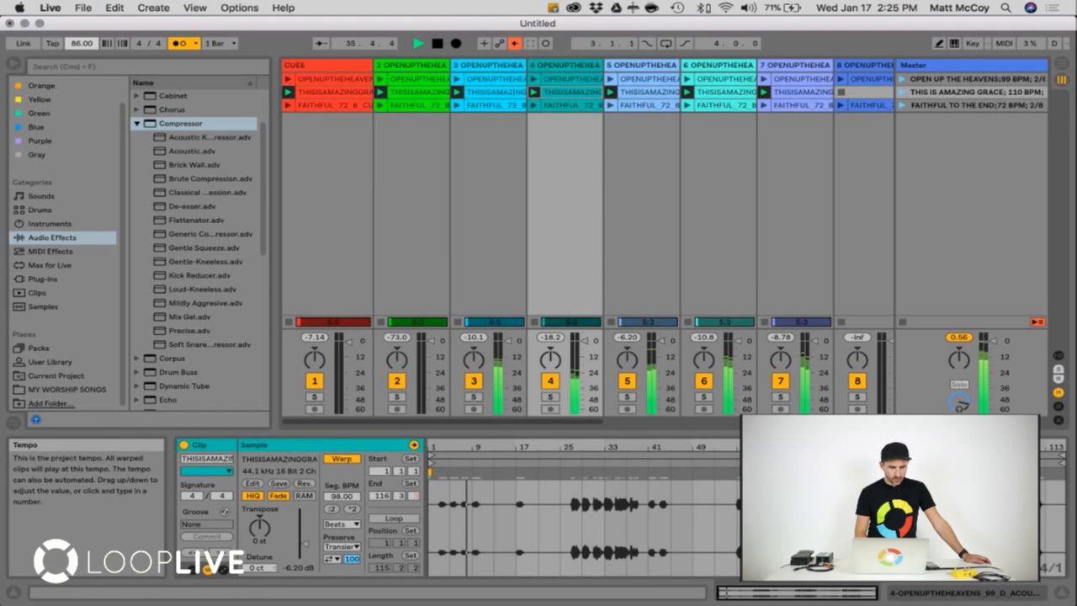
drag(82, 71, 81, 22)
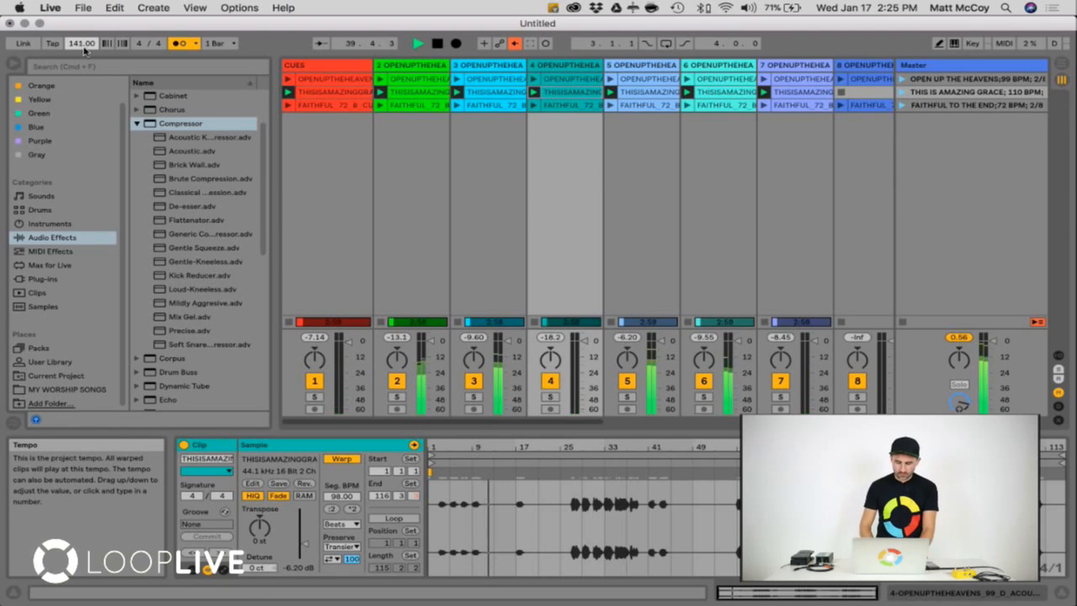
text(120)
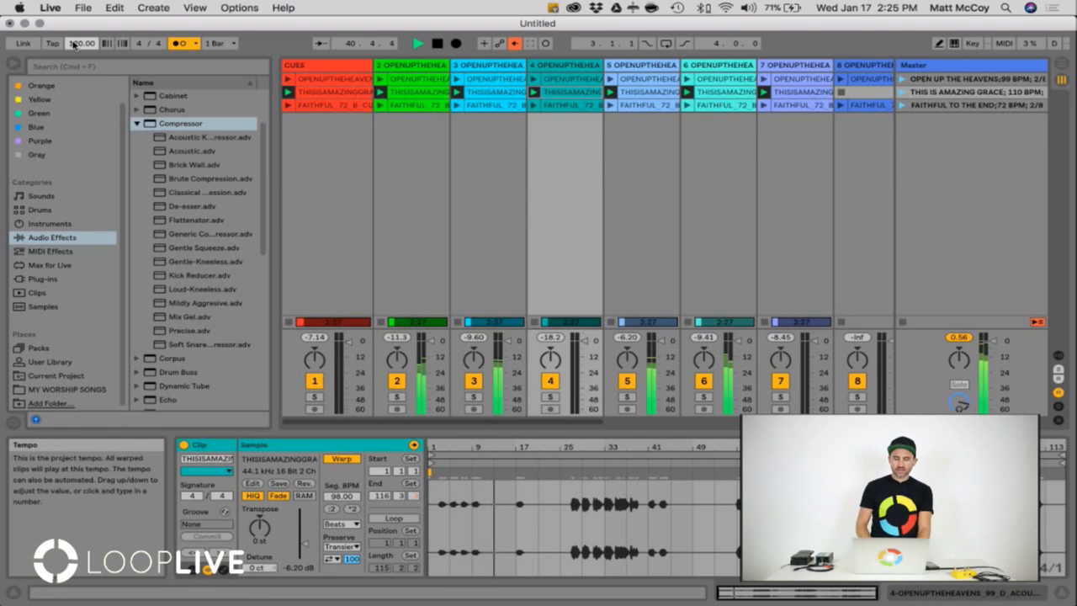
key(Return)
click(406, 199)
key(space)
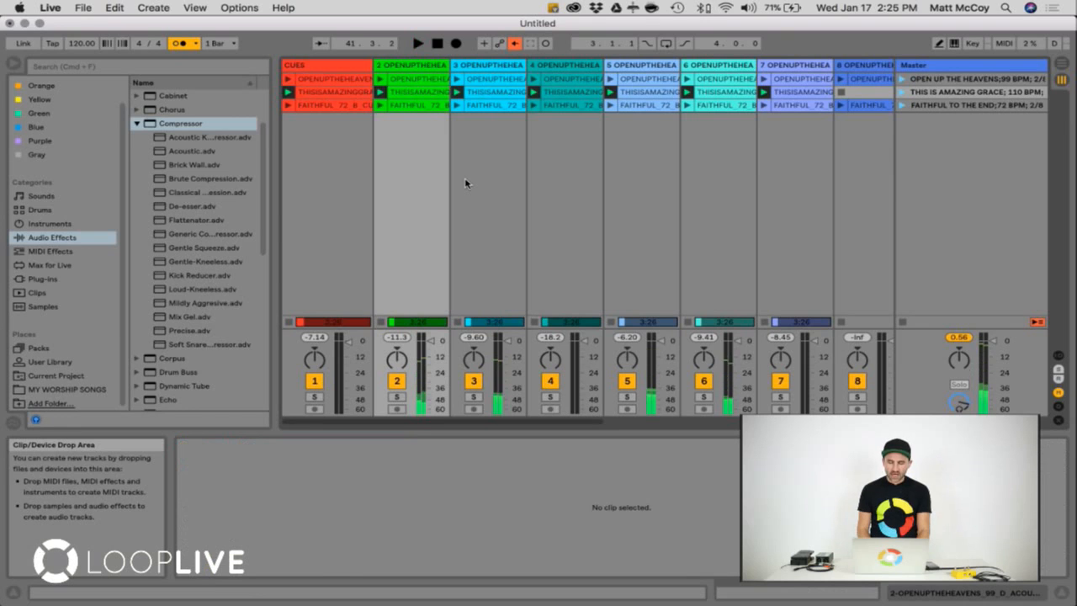
Set the warp mode of all seven THIS IS AMAZING GRACE clips to Complex
click(789, 96)
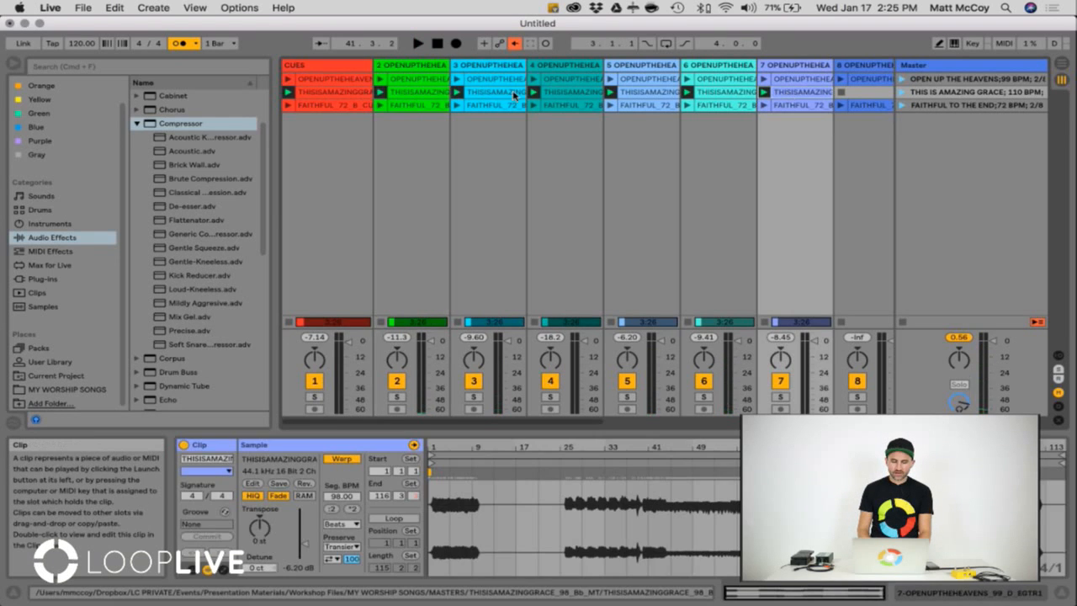
shift+click(346, 94)
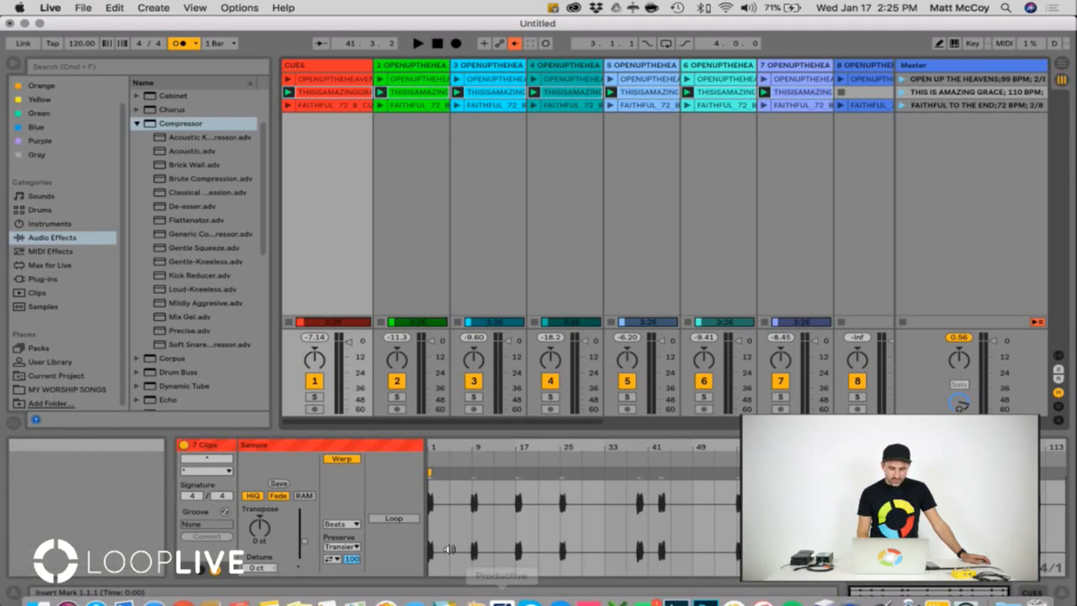
click(348, 524)
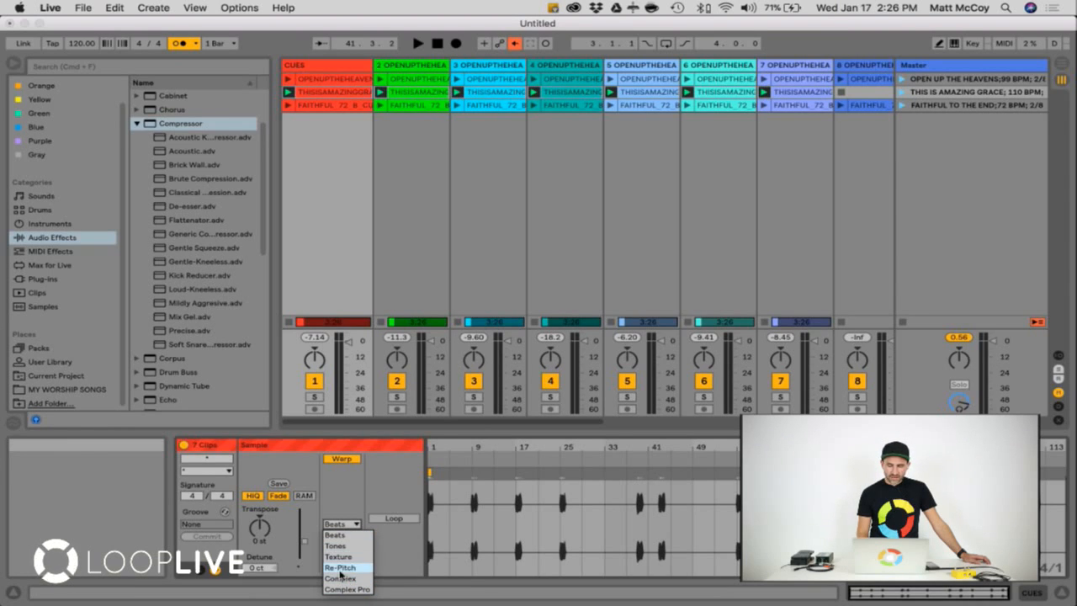
click(341, 578)
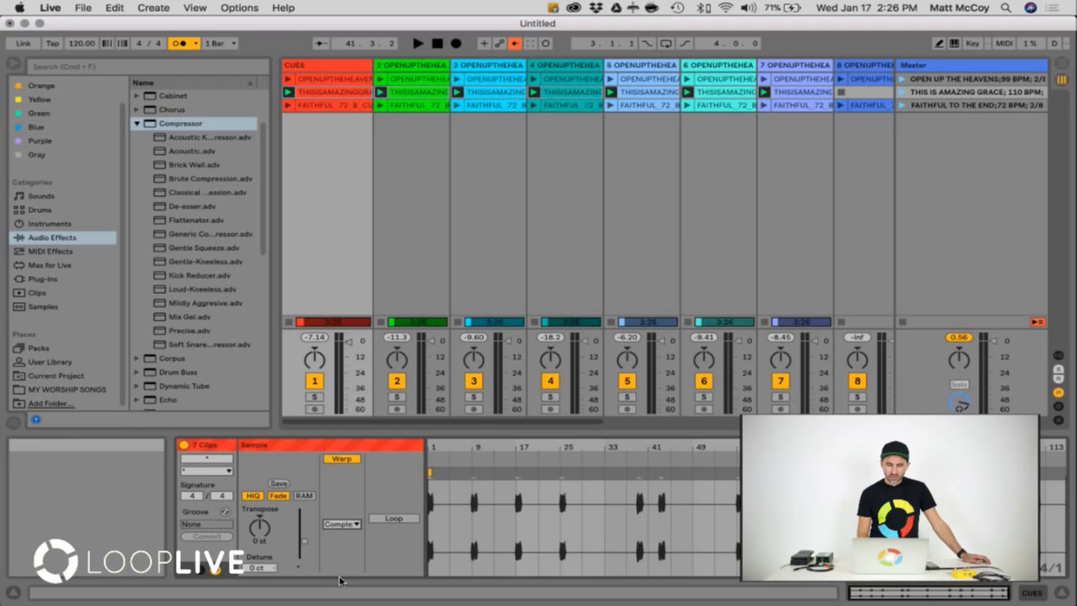
click(686, 235)
Play the THIS IS AMAZING GRACE scene, set the Live Set's tempo to 105 BPM and stop playback
click(902, 91)
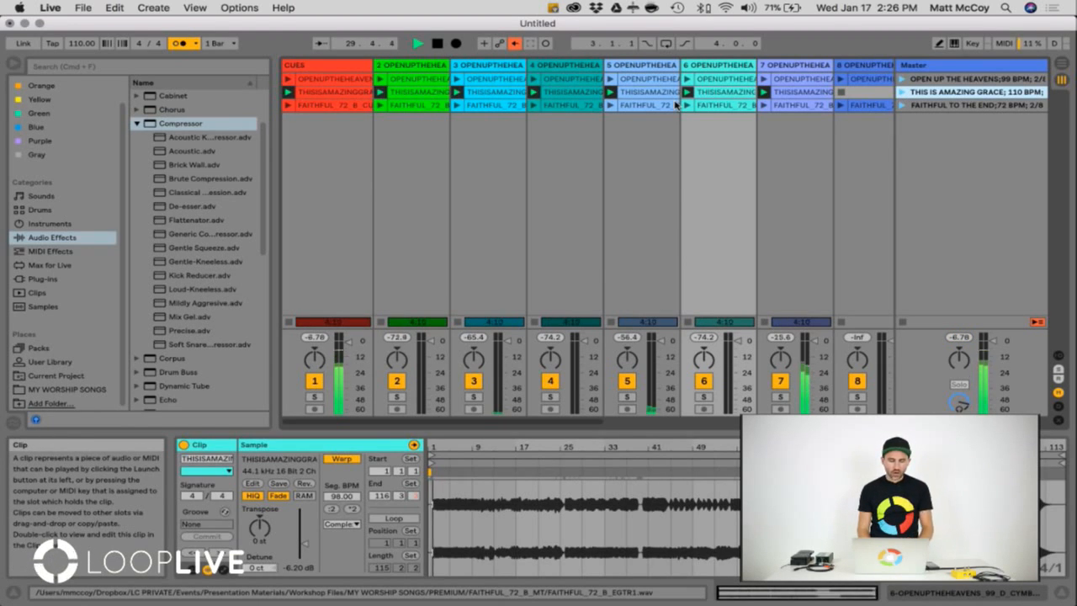
click(82, 43)
text(105)
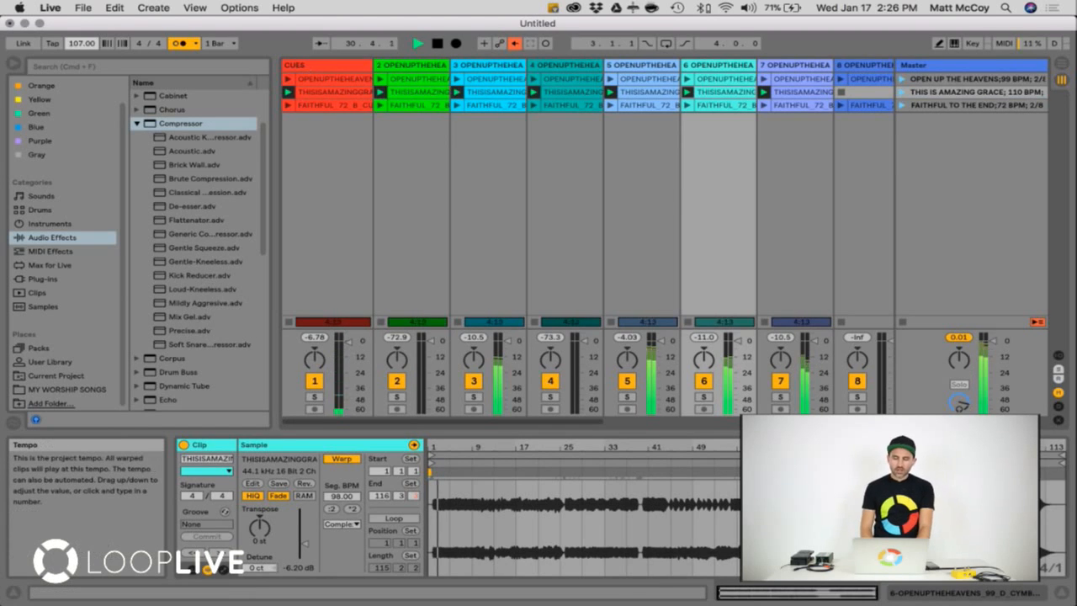
click(418, 154)
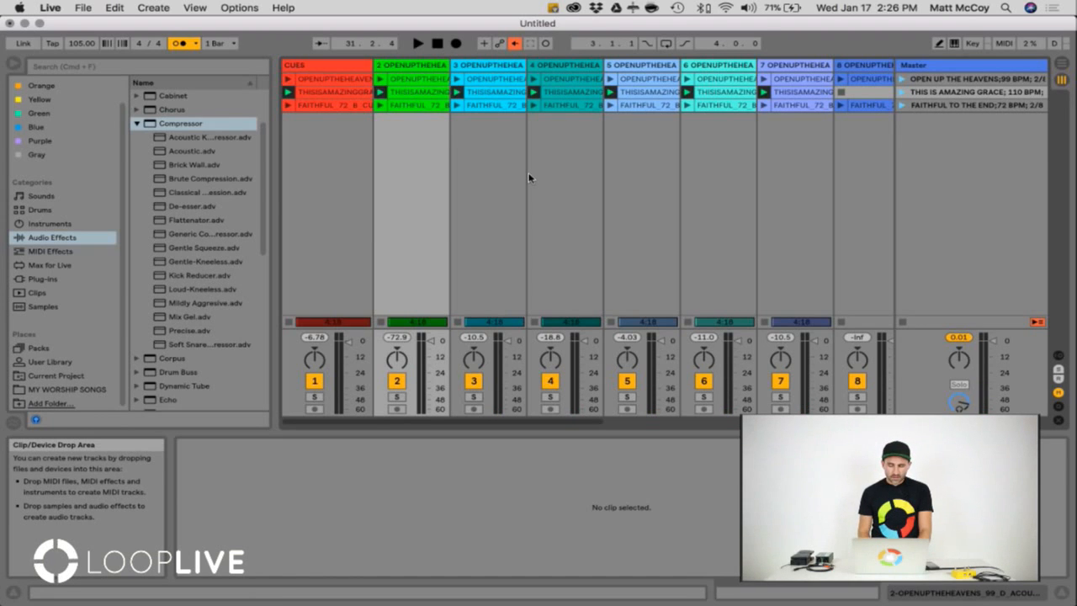
Transpose the THIS IS AMAZING GRACE clips on tracks 2 to 7 up 1 semitone and play the scene
click(799, 93)
shift+click(411, 92)
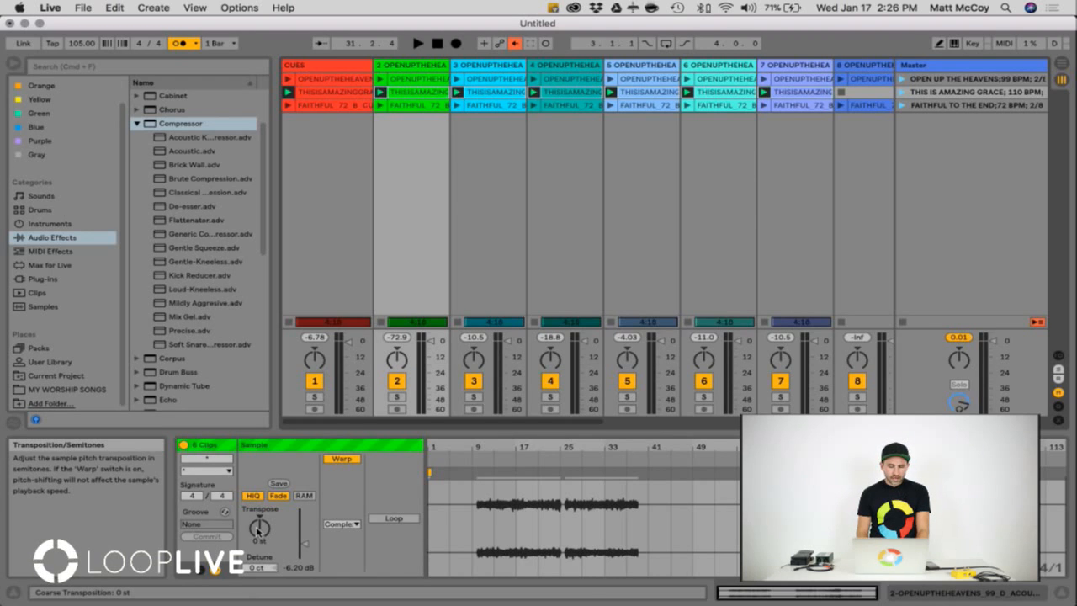
drag(451, 67, 484, 66)
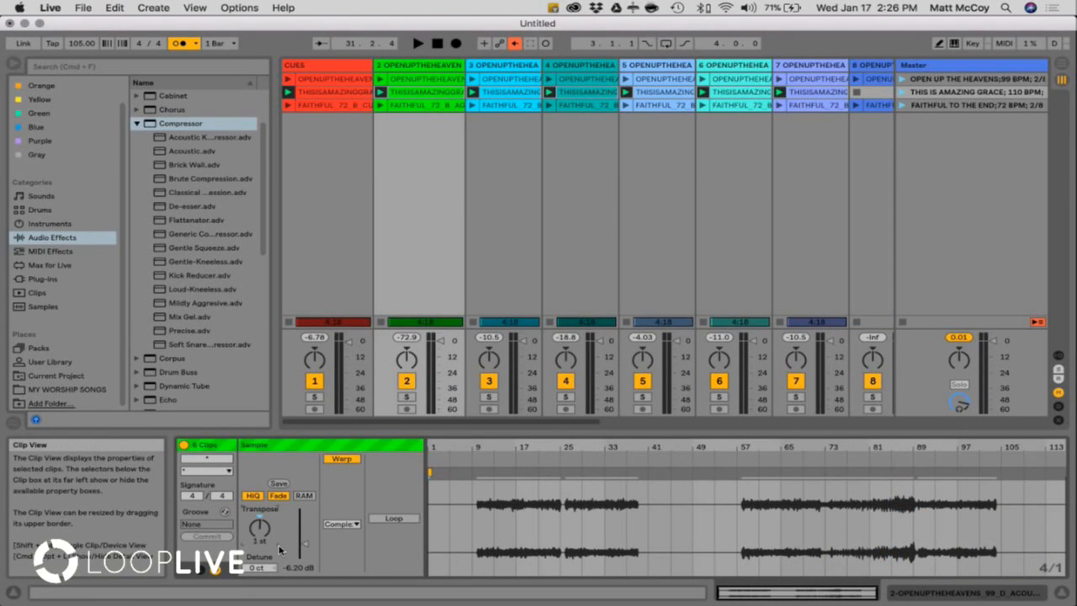
click(900, 93)
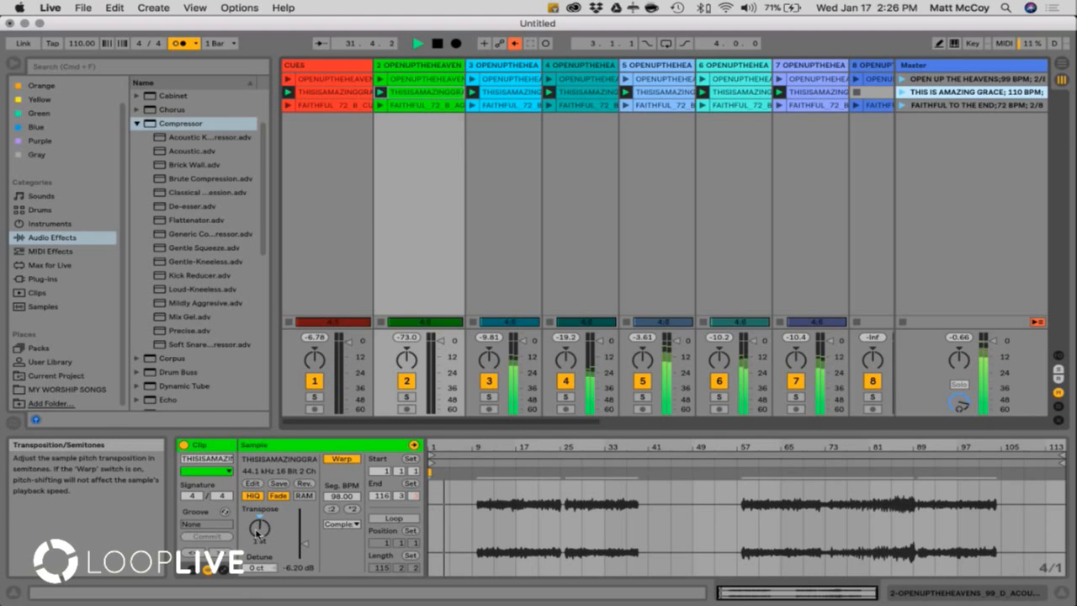
Set the transposition of the playing THIS IS AMAZING GRACE clips on tracks 2 to 7 to -1 semitone
click(782, 93)
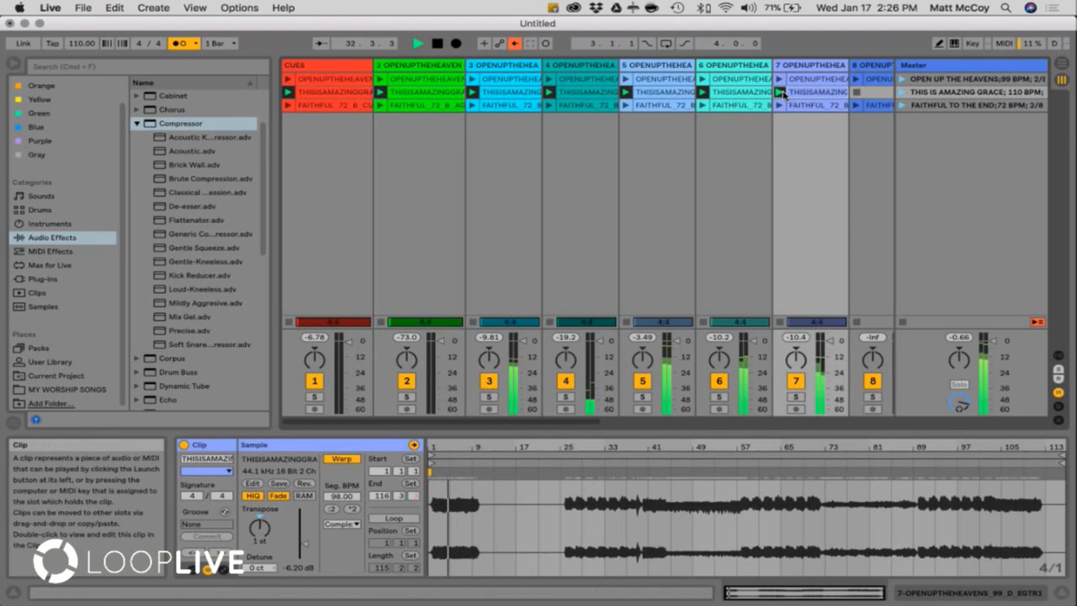
shift+click(420, 92)
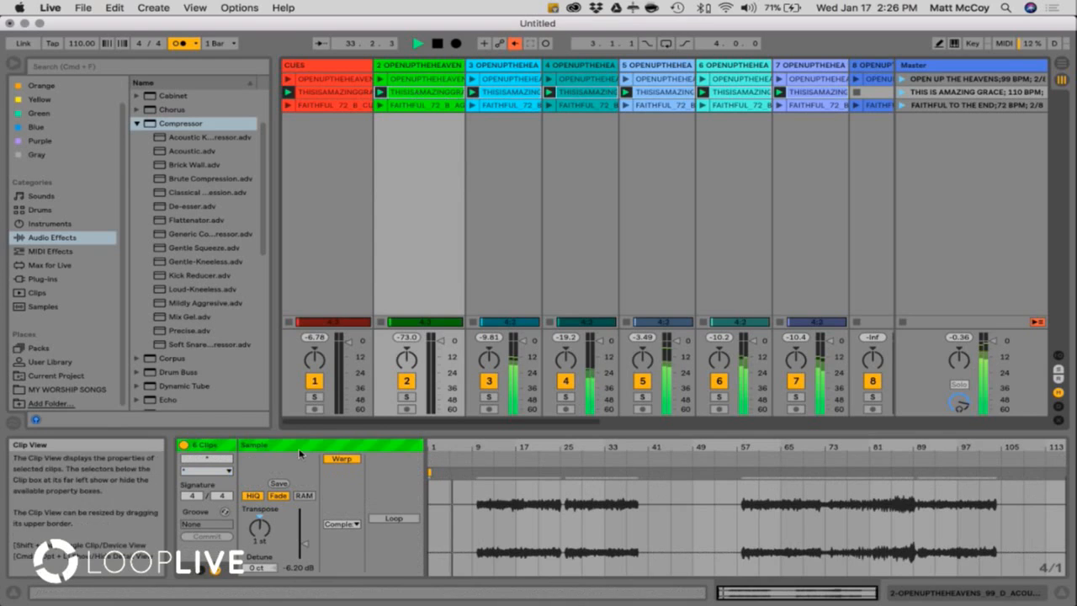
drag(263, 526, 264, 532)
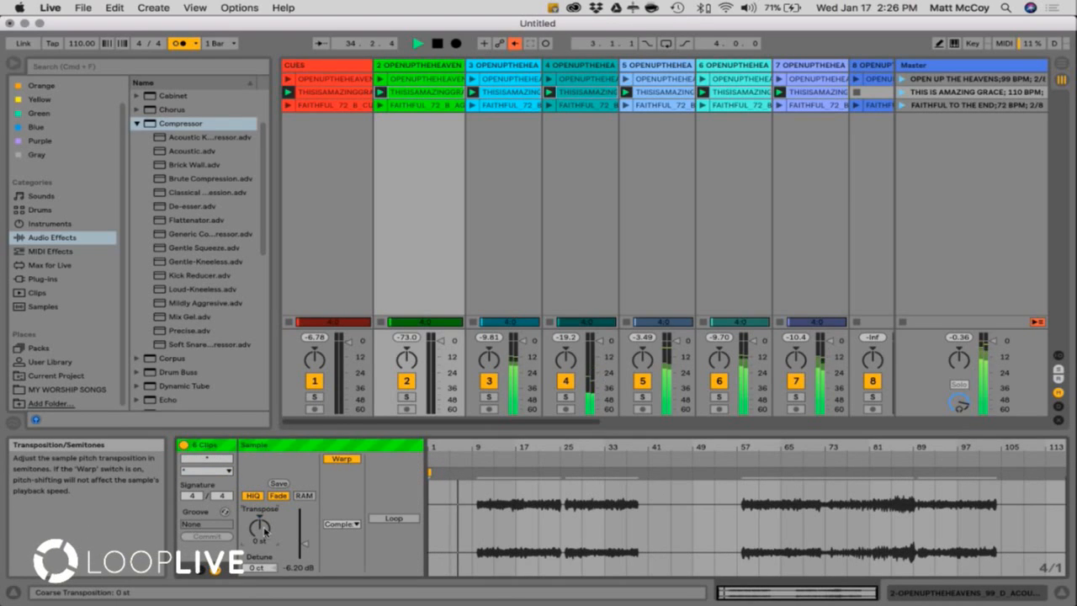
key(Down)
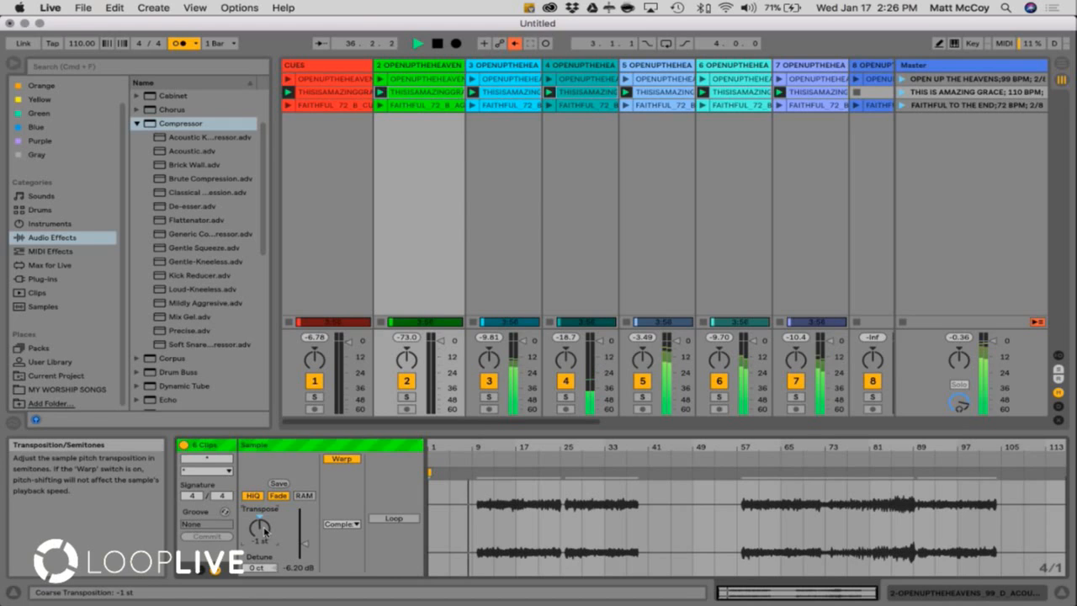
Lower the Live Set's tempo to 102 BPM and stop playback
drag(82, 43, 82, 56)
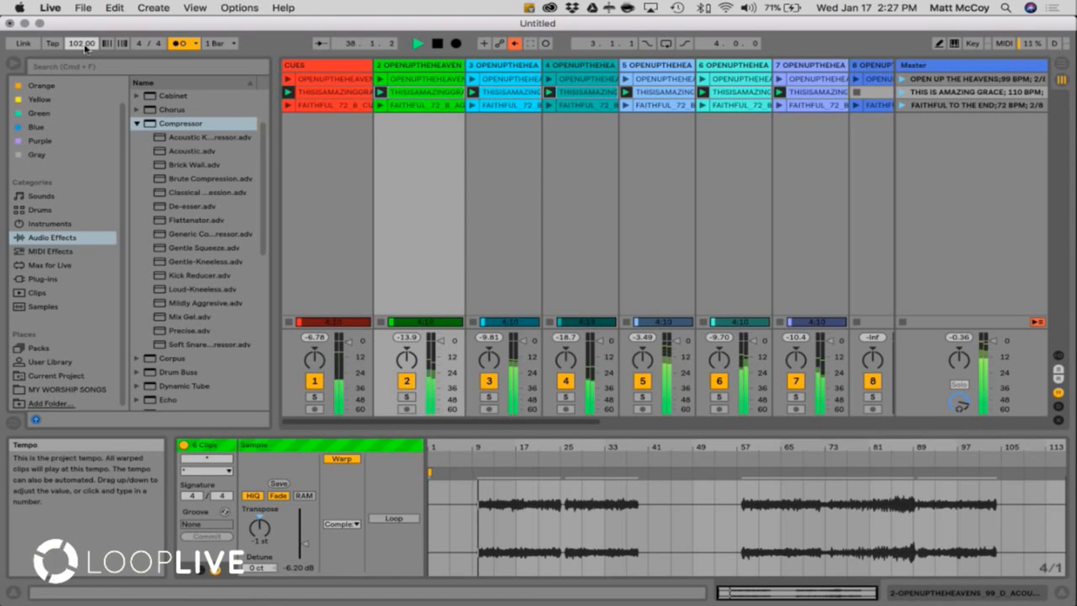
click(611, 197)
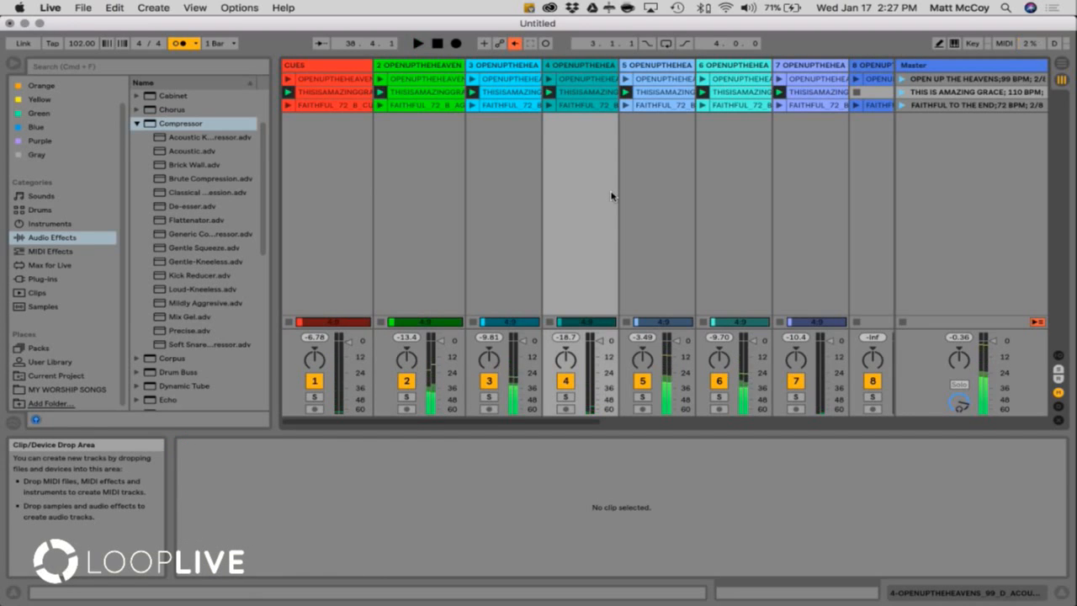
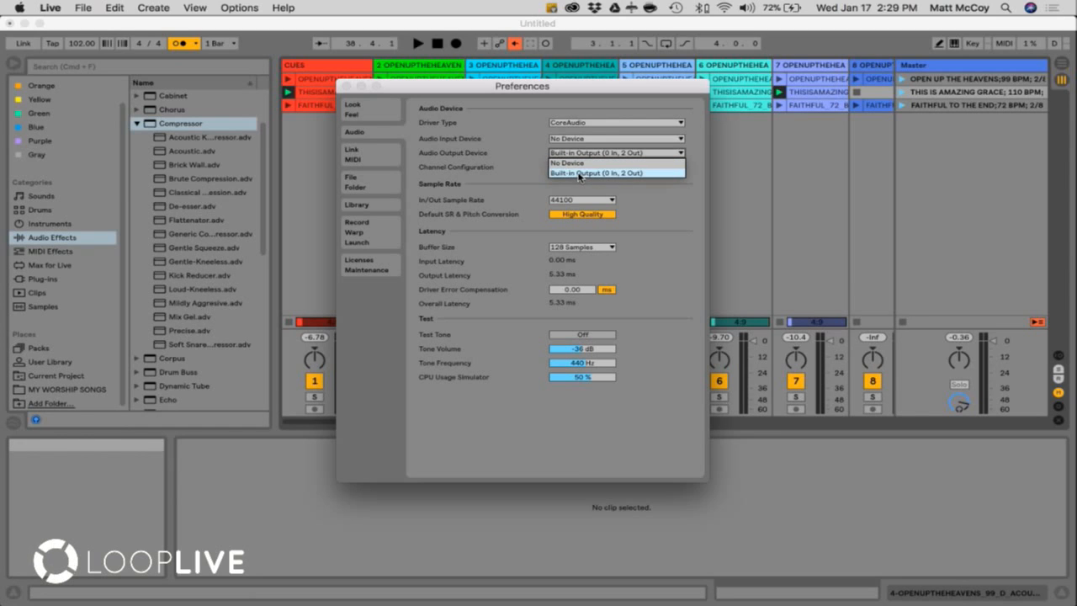
Choose Built-in Output as the audio output device and name its mono outputs HEADPHONE LEFT and HEADPHONE RIGHT
click(576, 172)
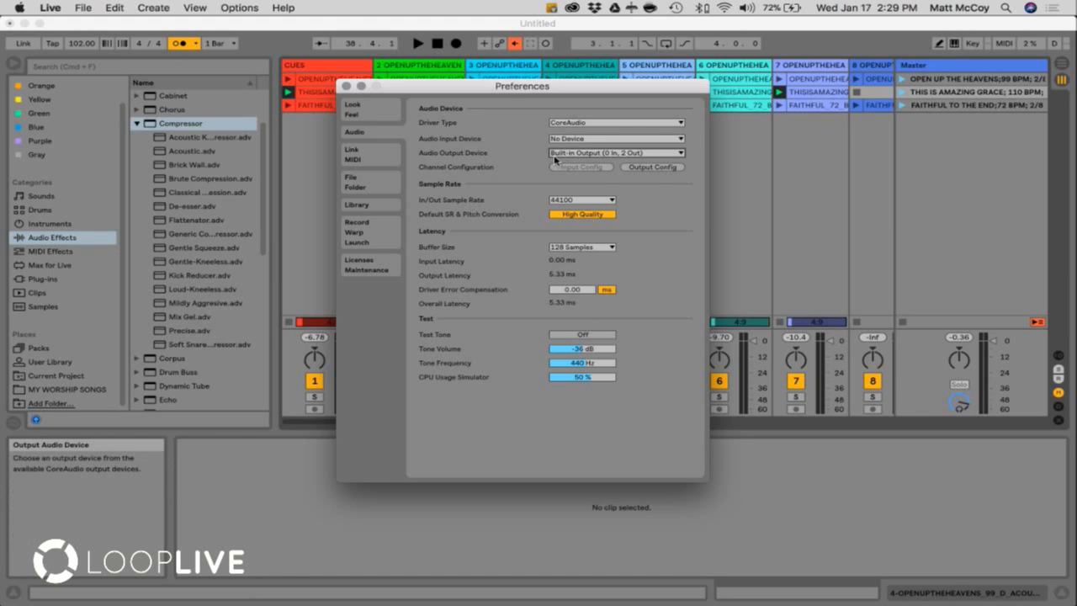
click(646, 168)
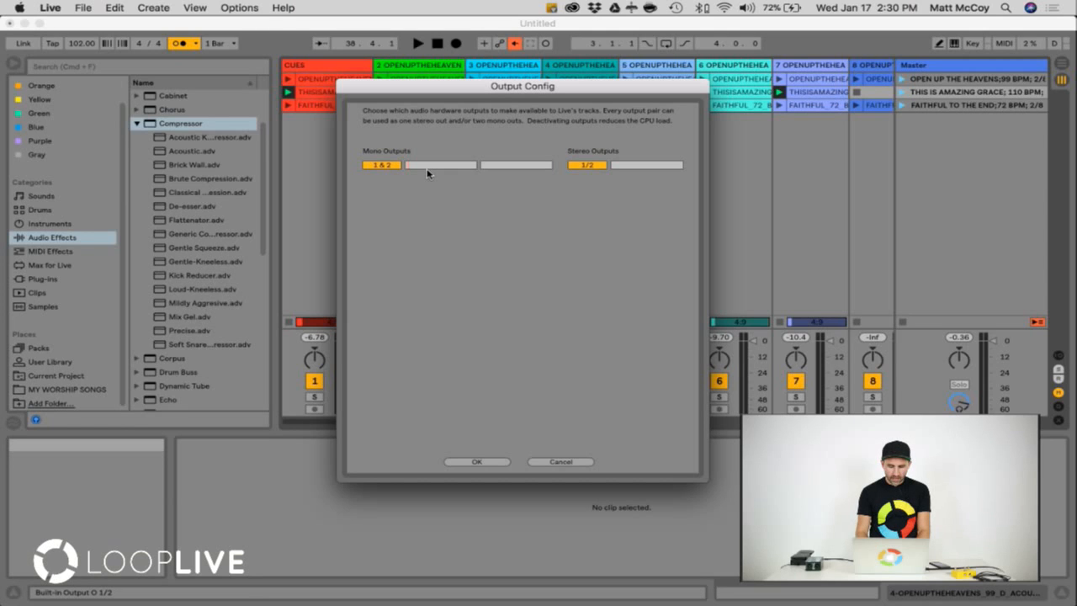
text(HEAD)
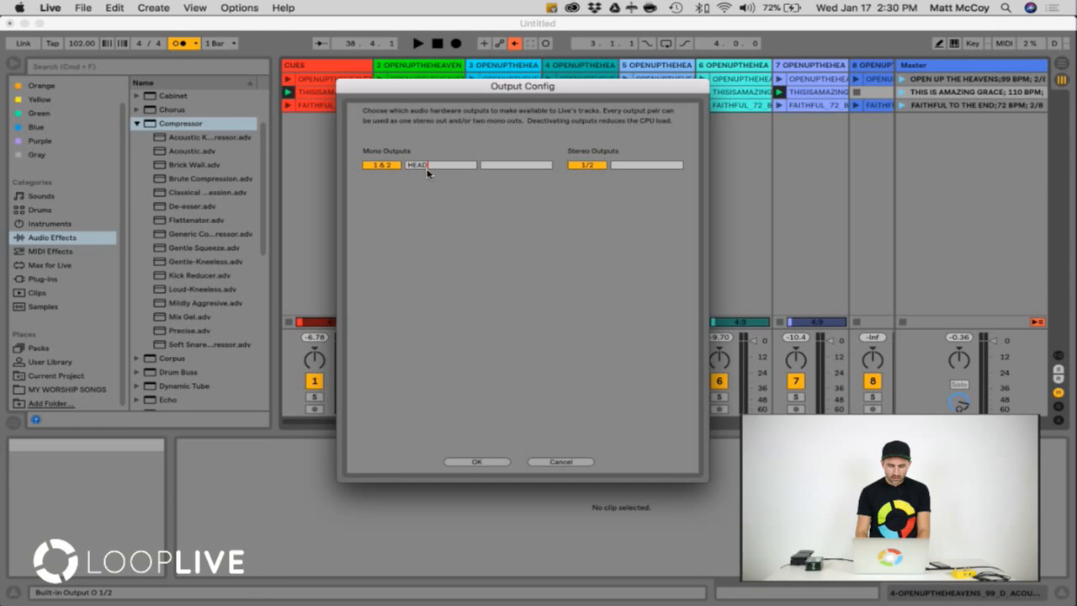
text(PHONE LEFT)
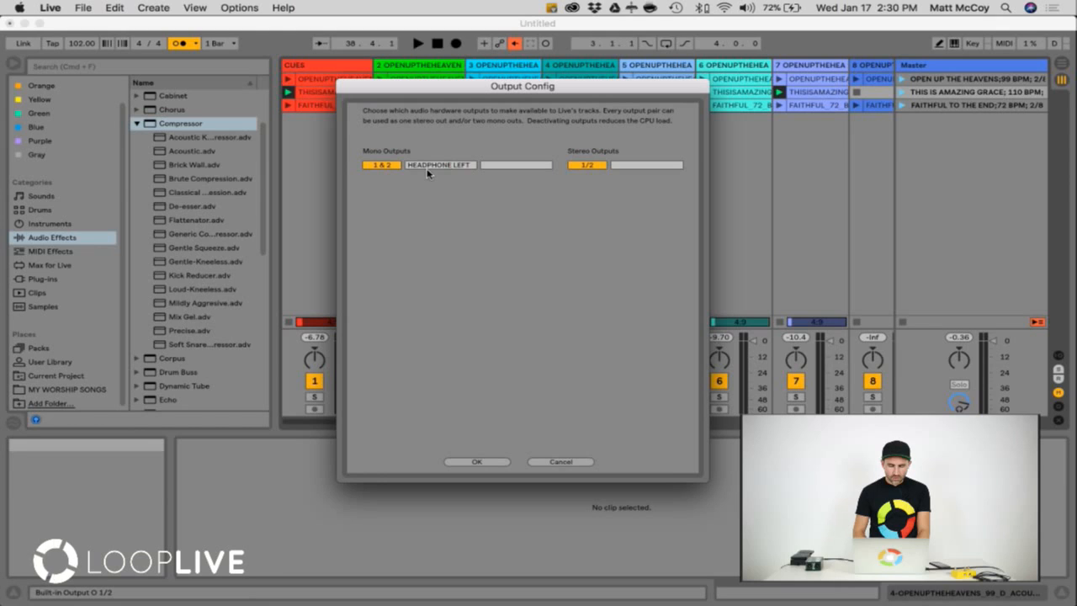
click(501, 167)
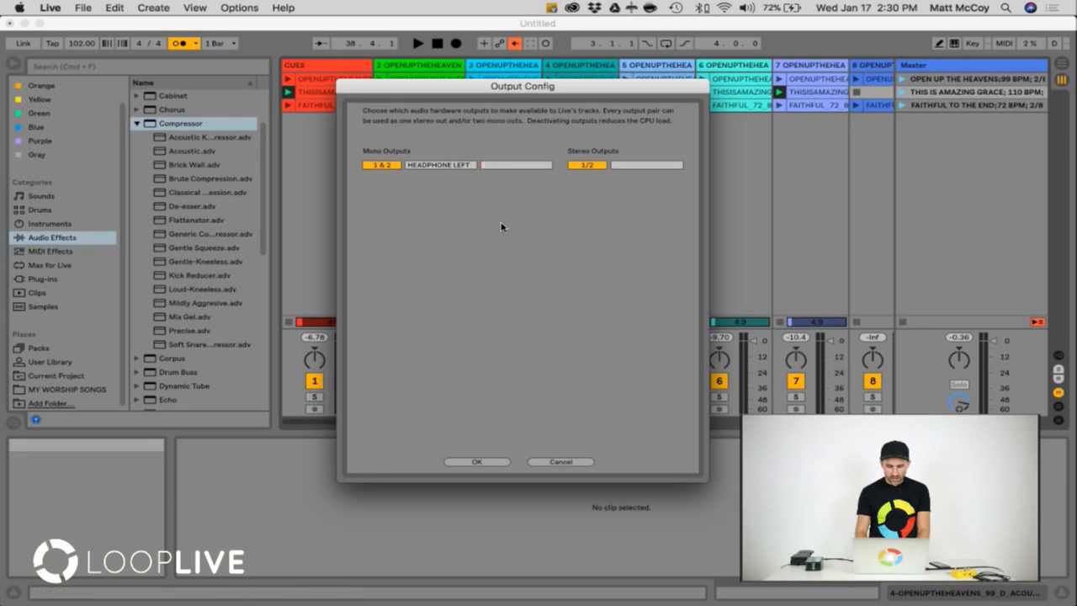
text(HEADPHONE RIGHT)
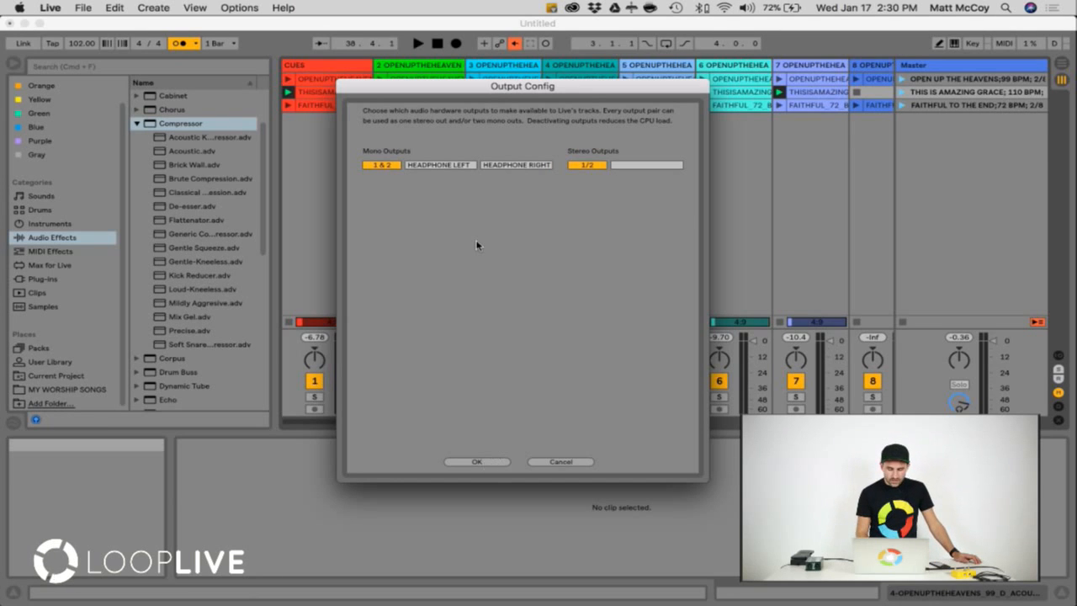
click(474, 463)
click(346, 86)
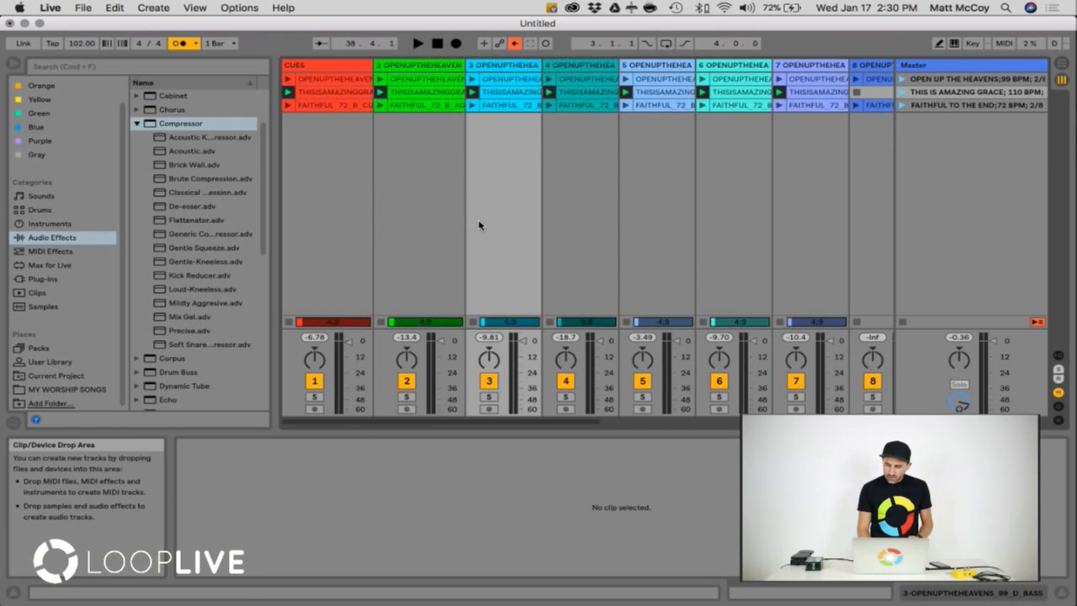
Show the mixer's In/Out section, try Master Out on 1 HEADPHONE LEFT and set it back to 1/2
click(1058, 360)
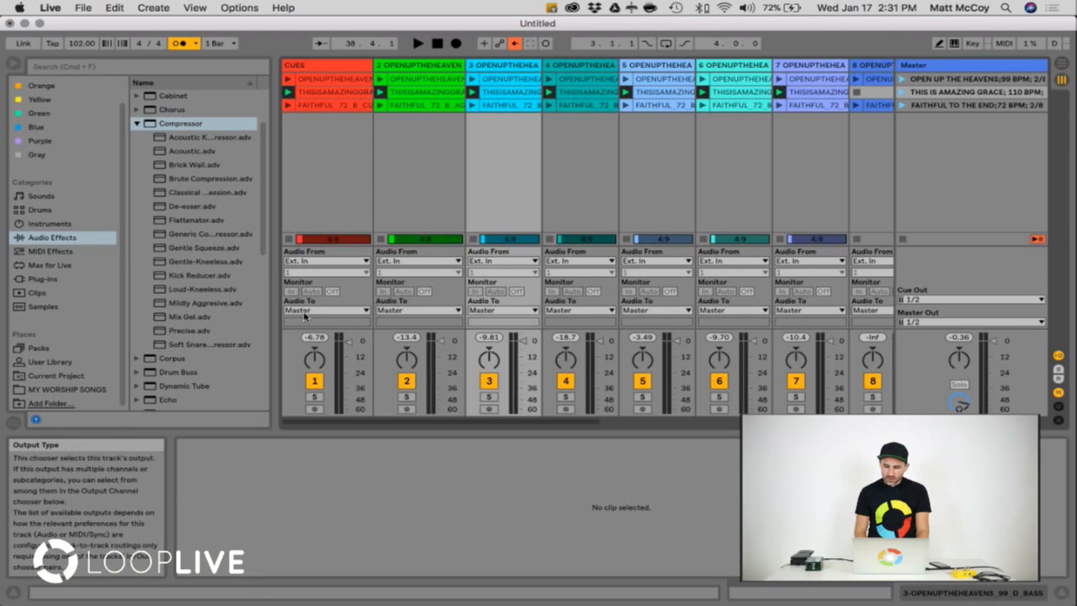
click(934, 65)
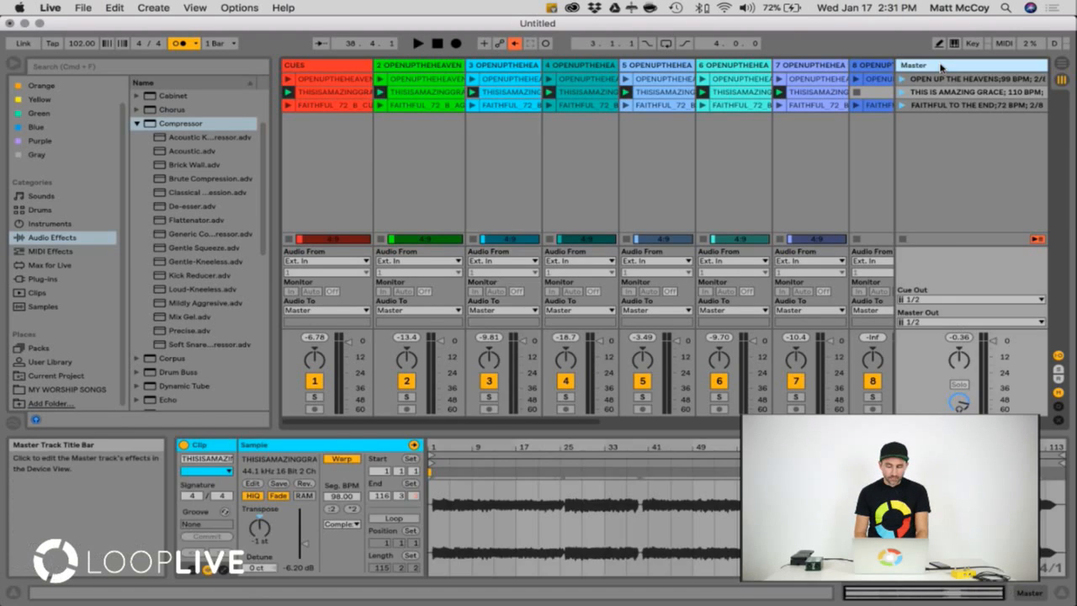
click(916, 323)
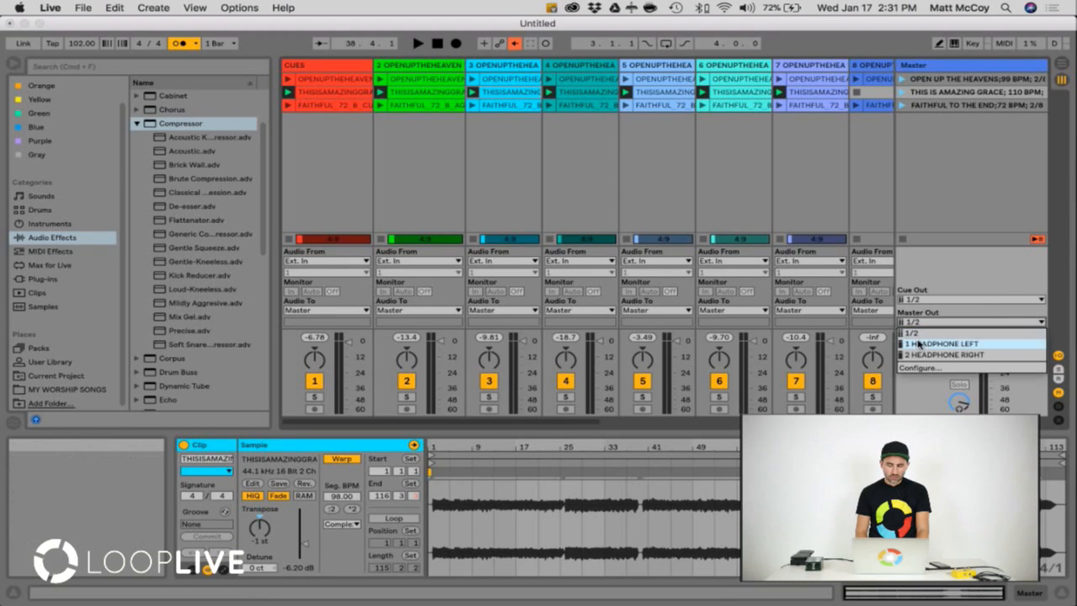
click(919, 344)
click(917, 322)
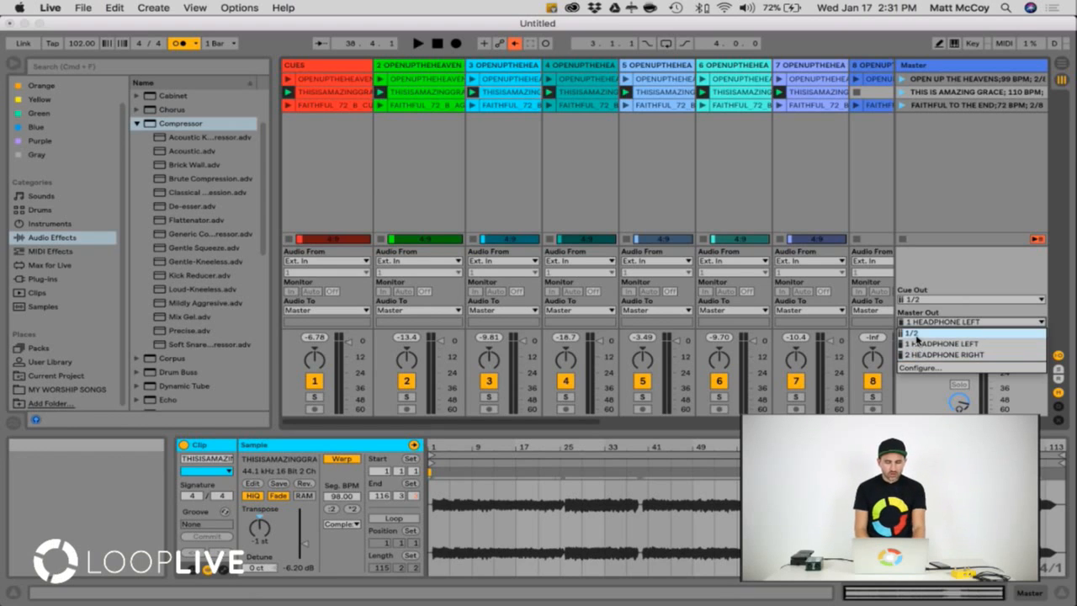
click(914, 333)
Route the CUES track's audio to Ext. Out on channel 1 HEADPHONE LEFT
click(312, 91)
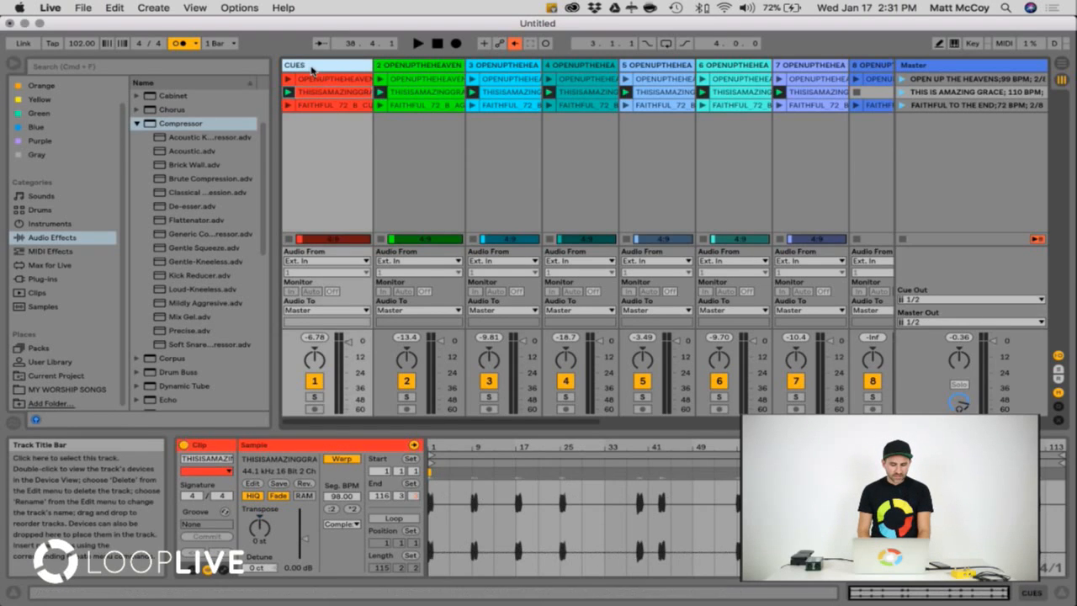
click(303, 315)
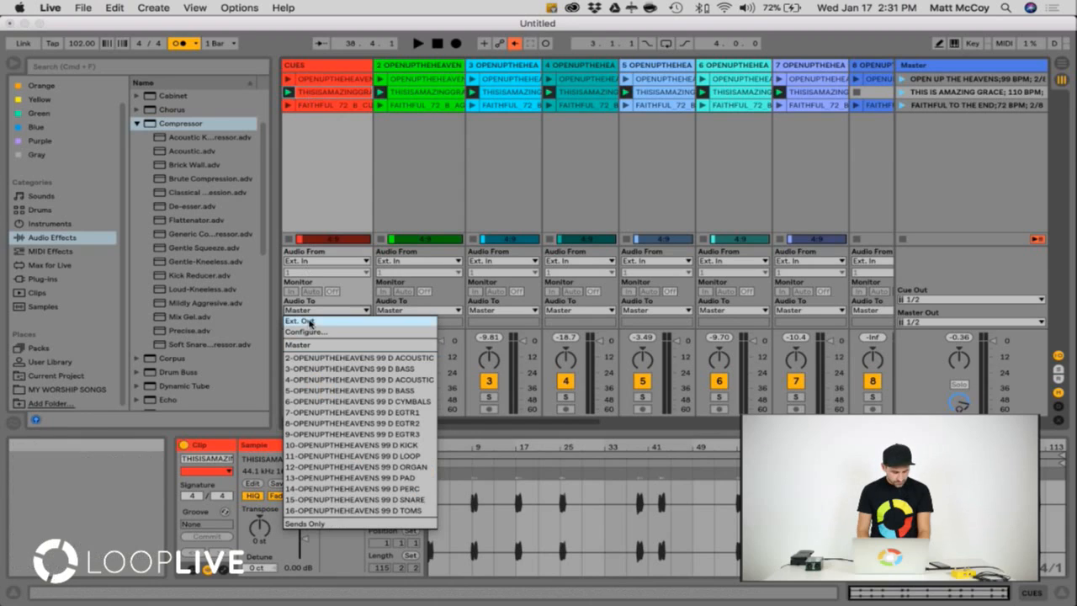
click(306, 323)
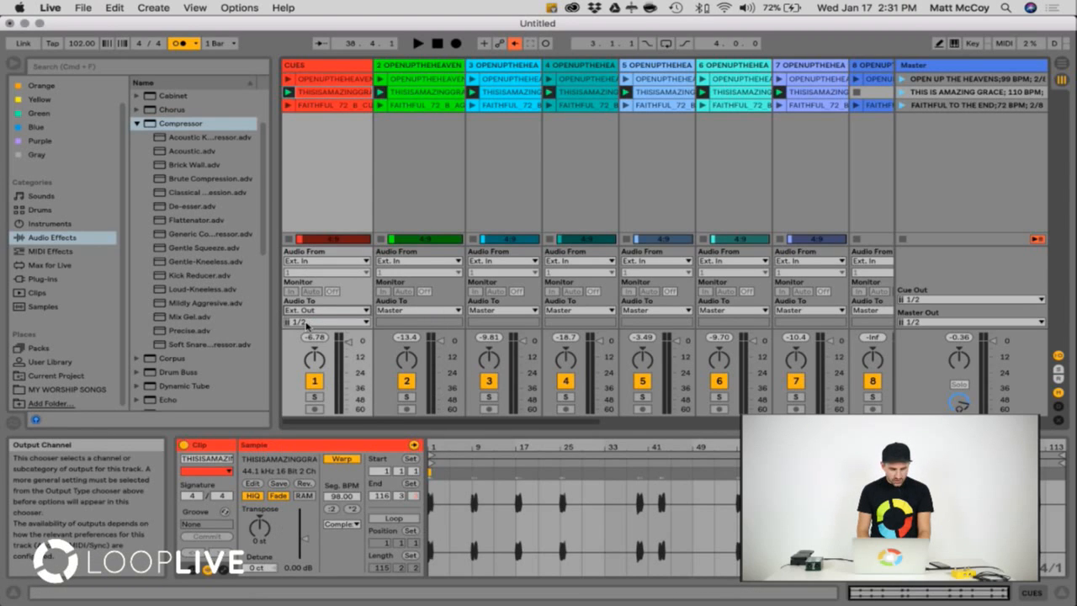
click(307, 322)
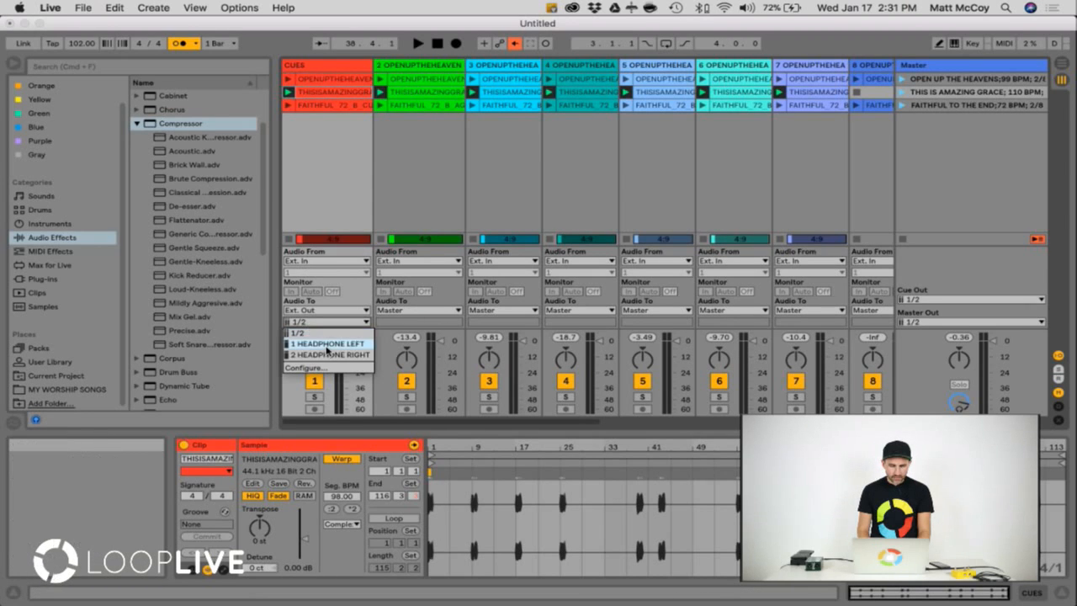
click(329, 344)
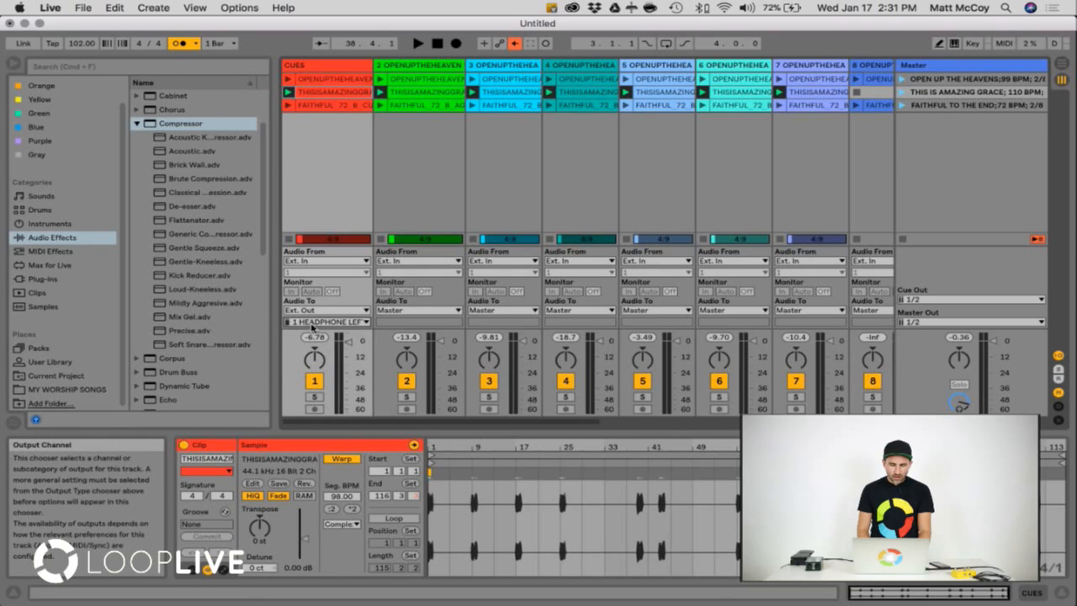
Route the audio of tracks 2 to 16 together to Ext. Out on channel 2 HEADPHONE RIGHT
click(421, 92)
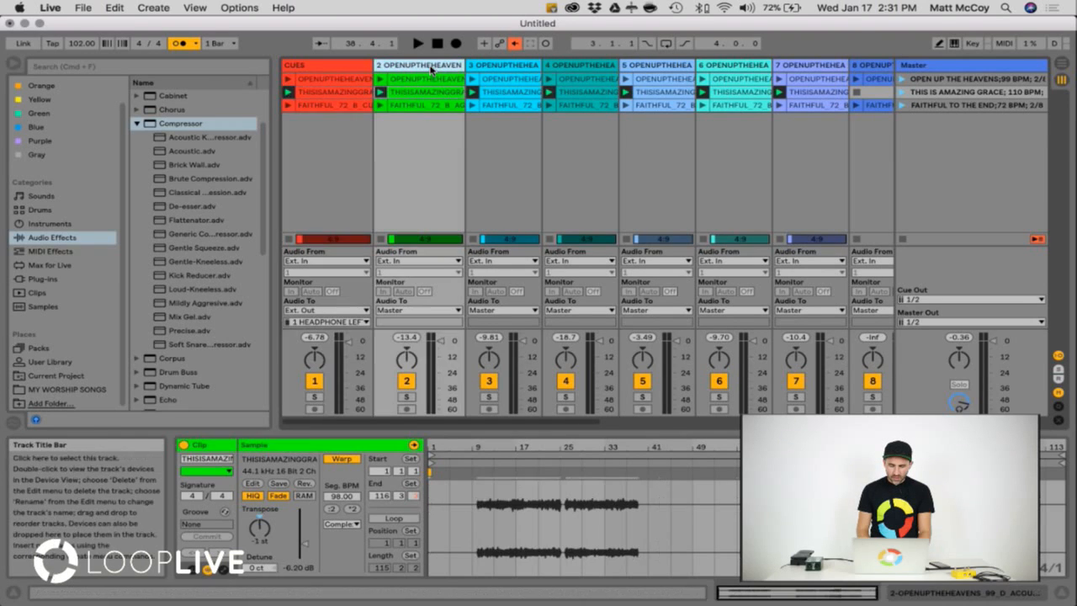
scroll(547, 92, right, 10)
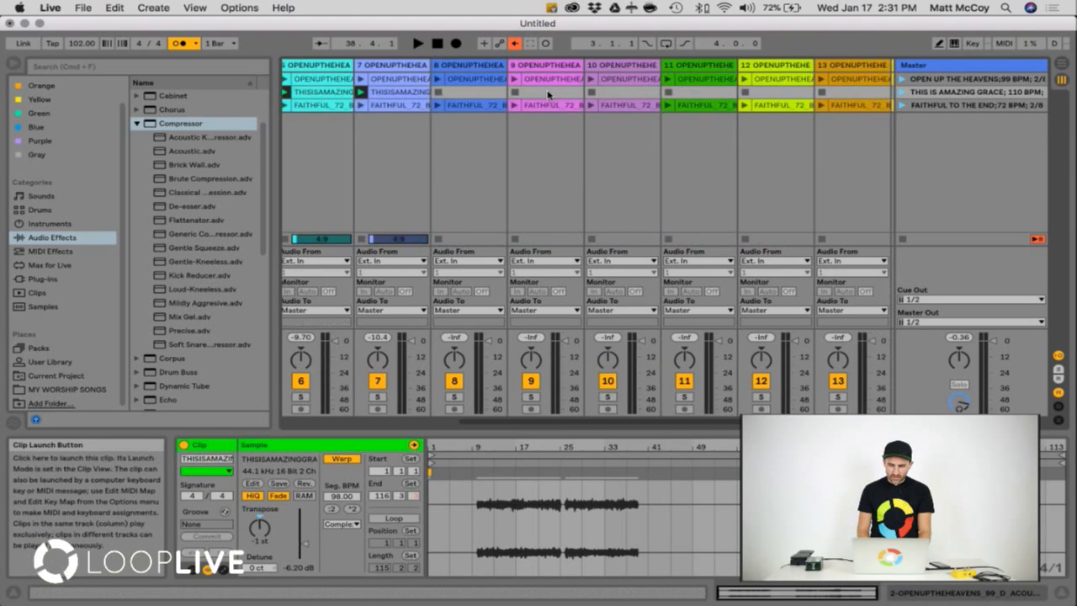
shift+click(810, 68)
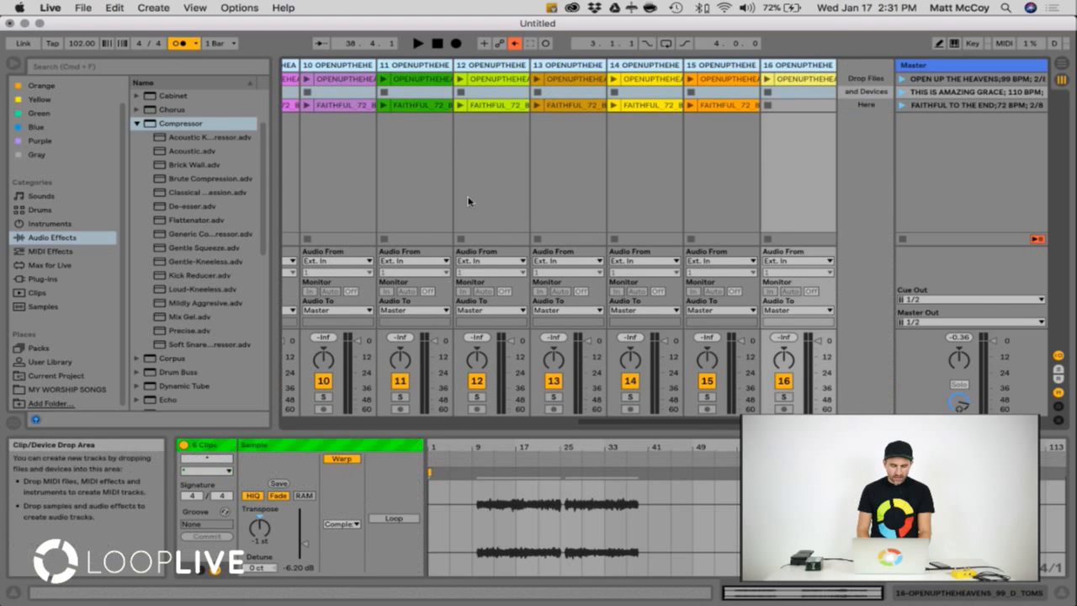
click(330, 311)
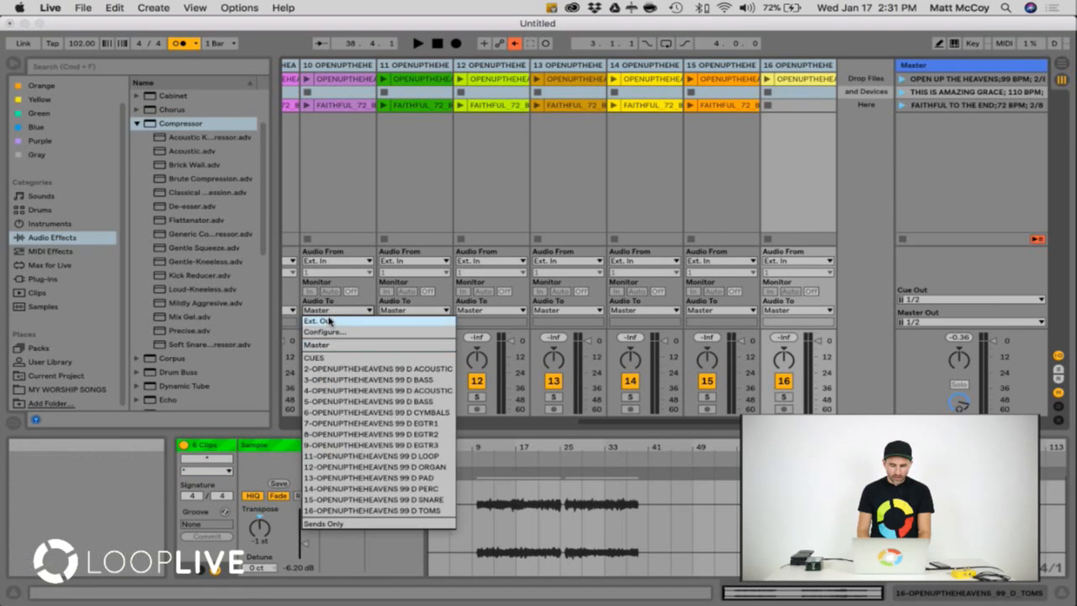
click(330, 317)
click(337, 322)
click(345, 354)
click(435, 218)
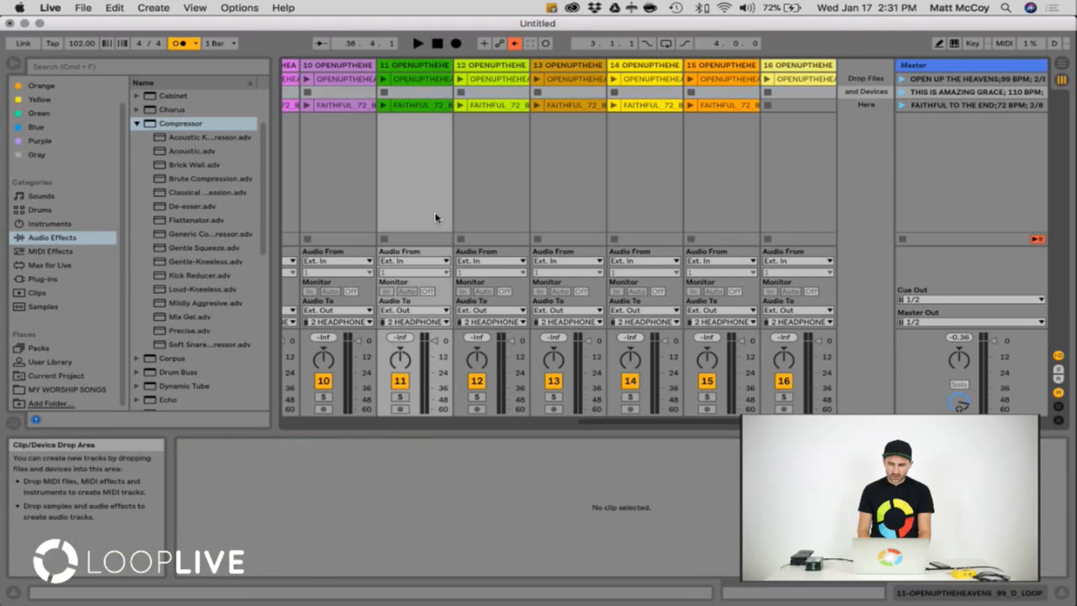
scroll(435, 218, left, 10)
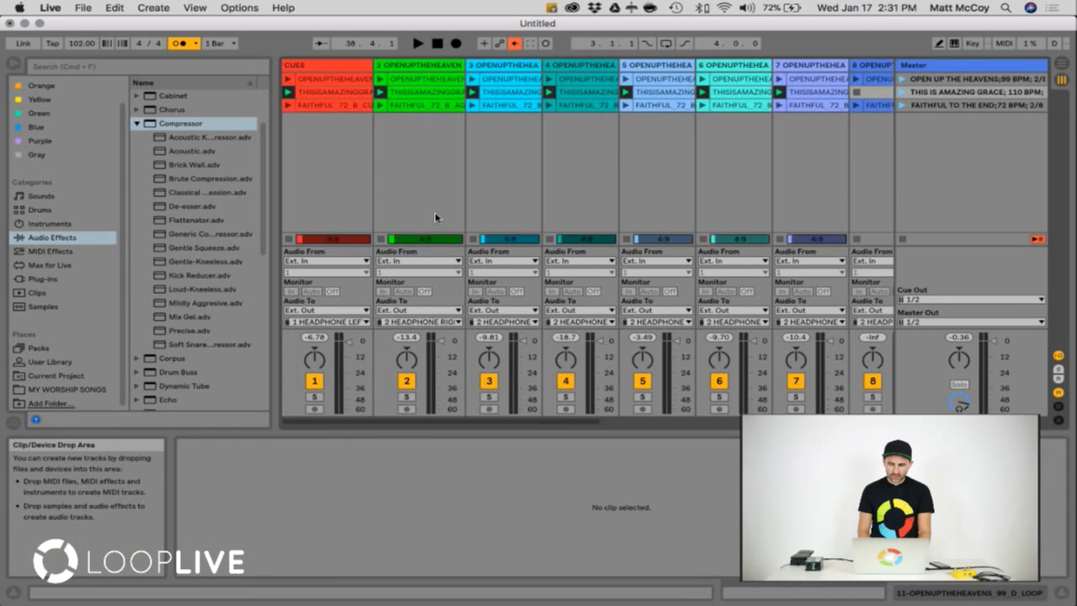
Play the THIS IS AMAZING GRACE scene, set the Cue Out to 1 HEADPHONE LEFT and stop playback
click(903, 93)
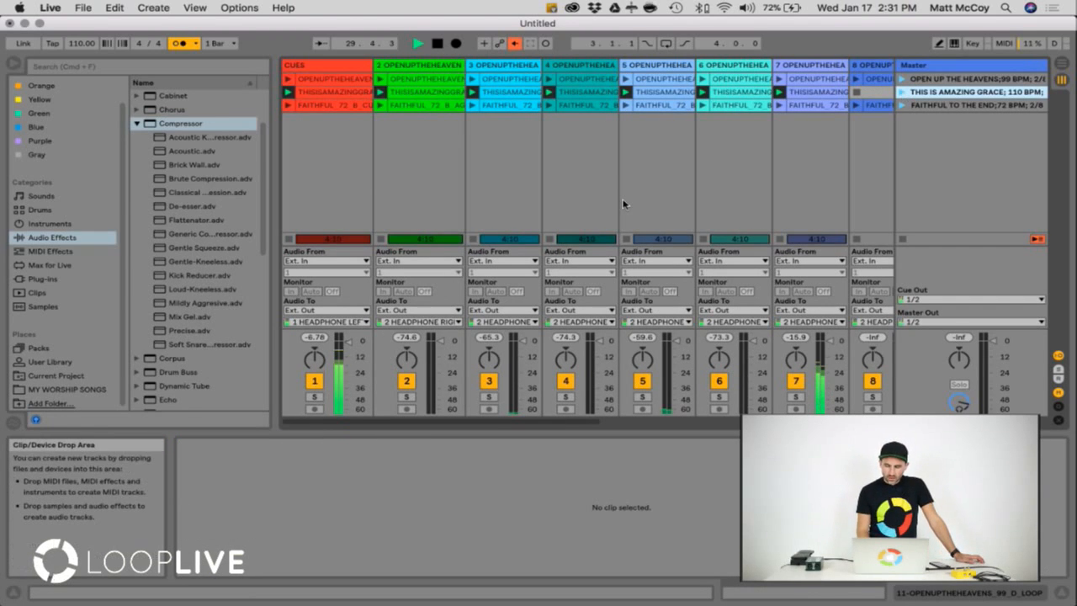
click(954, 298)
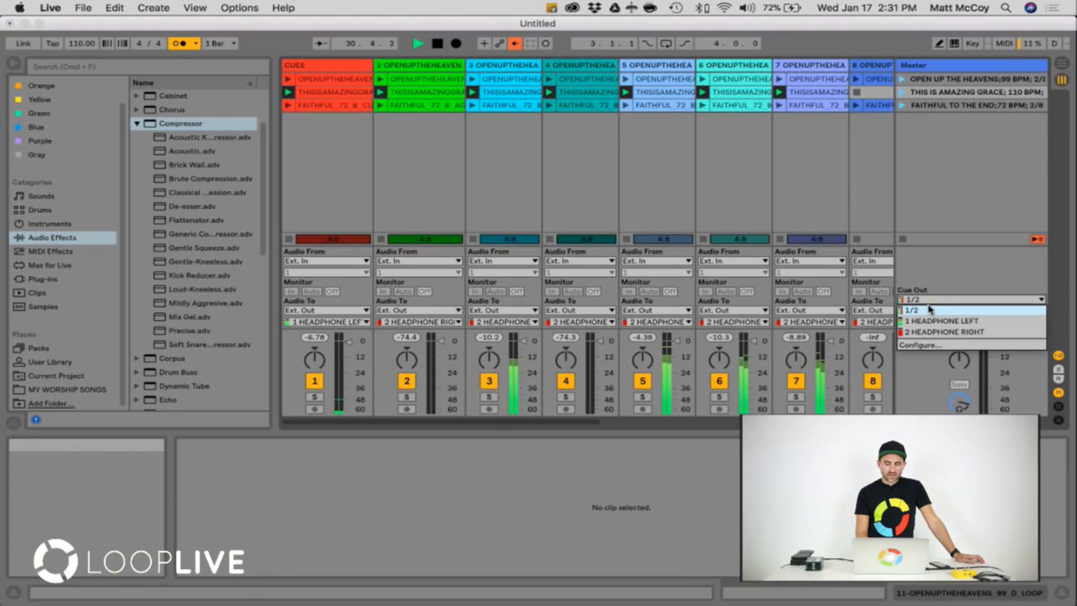
click(934, 308)
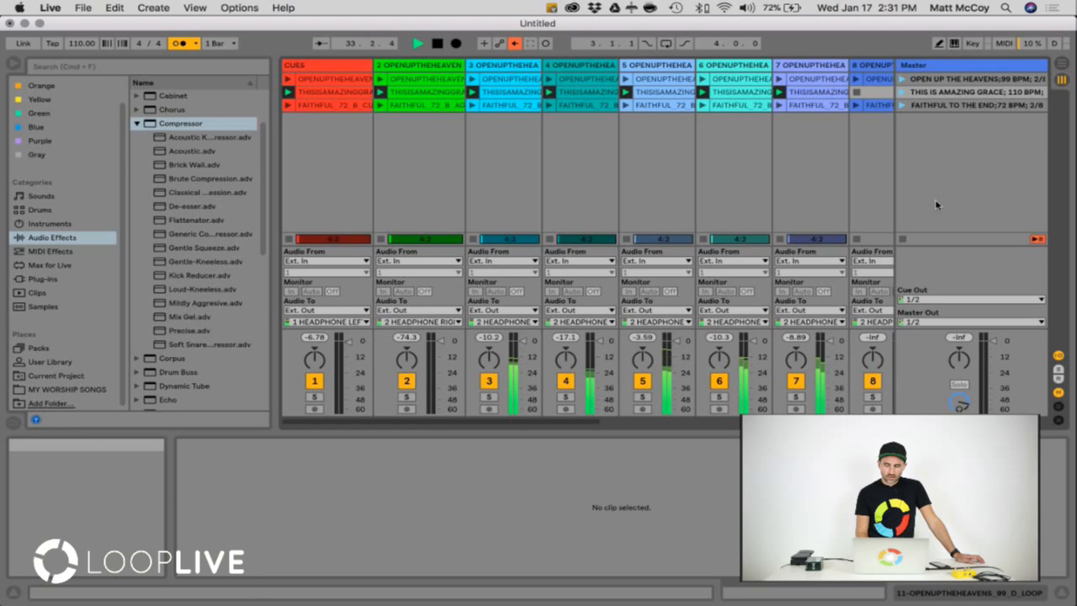
click(920, 301)
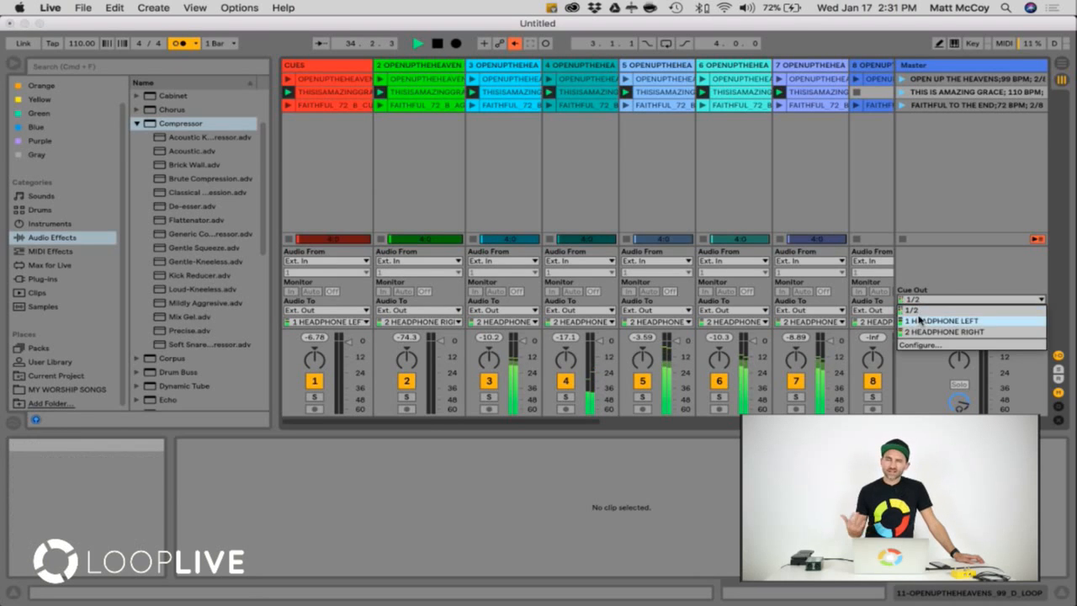
click(925, 320)
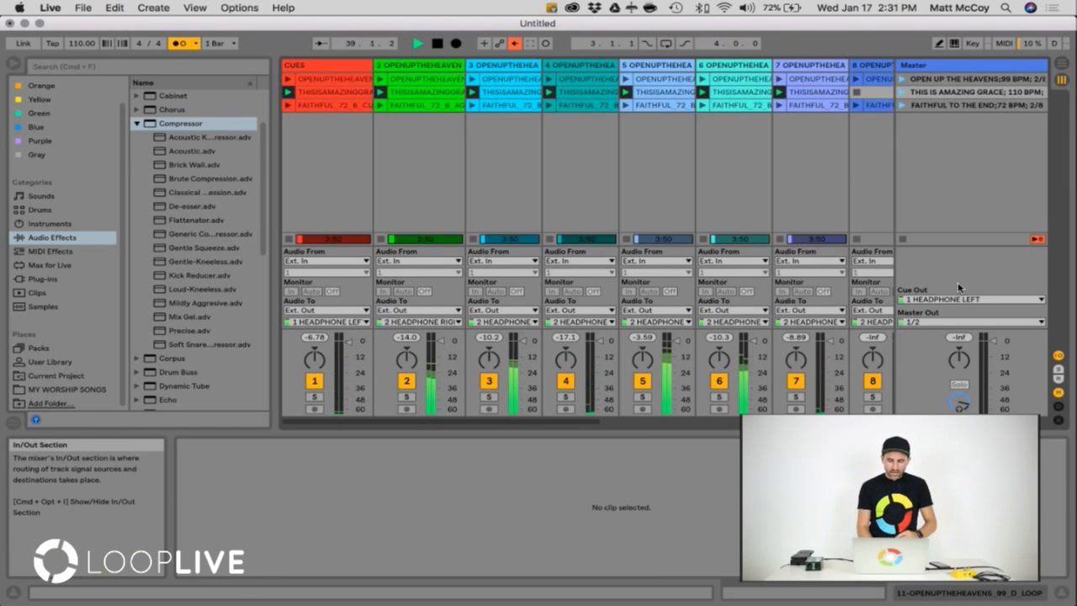
key(space)
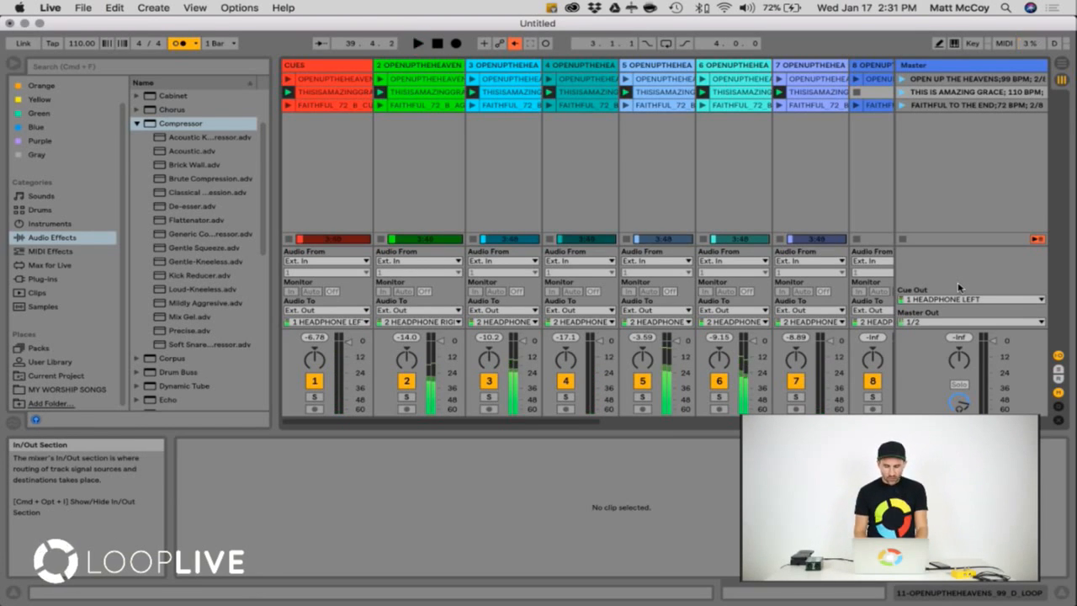
Undo the Cue Out change, the scene's tempo change and the external output routing of tracks 2 to 16
click(832, 197)
key(super+z)
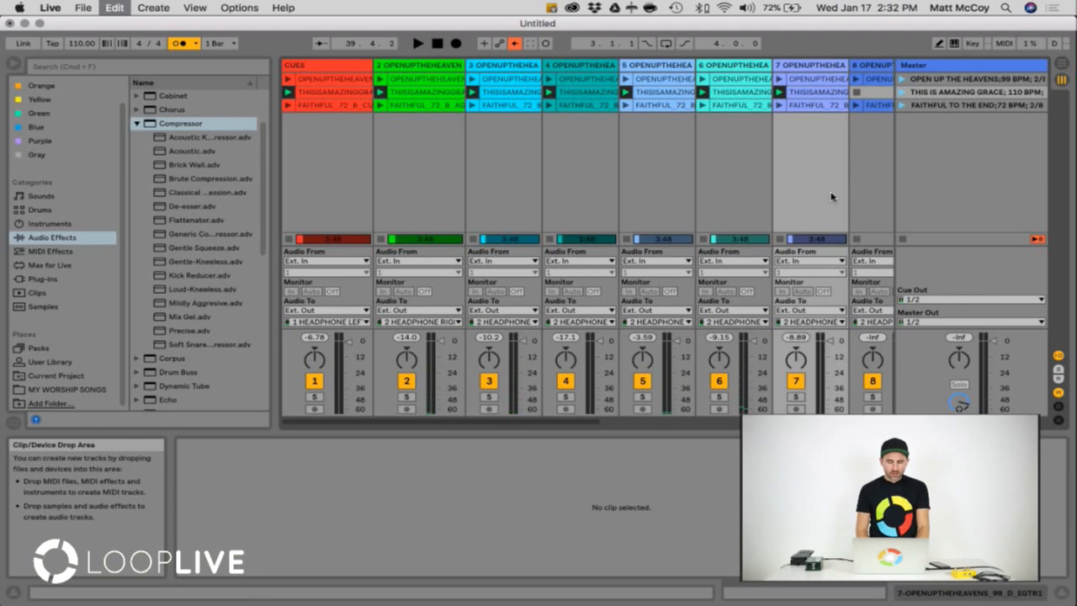
key(super+z)
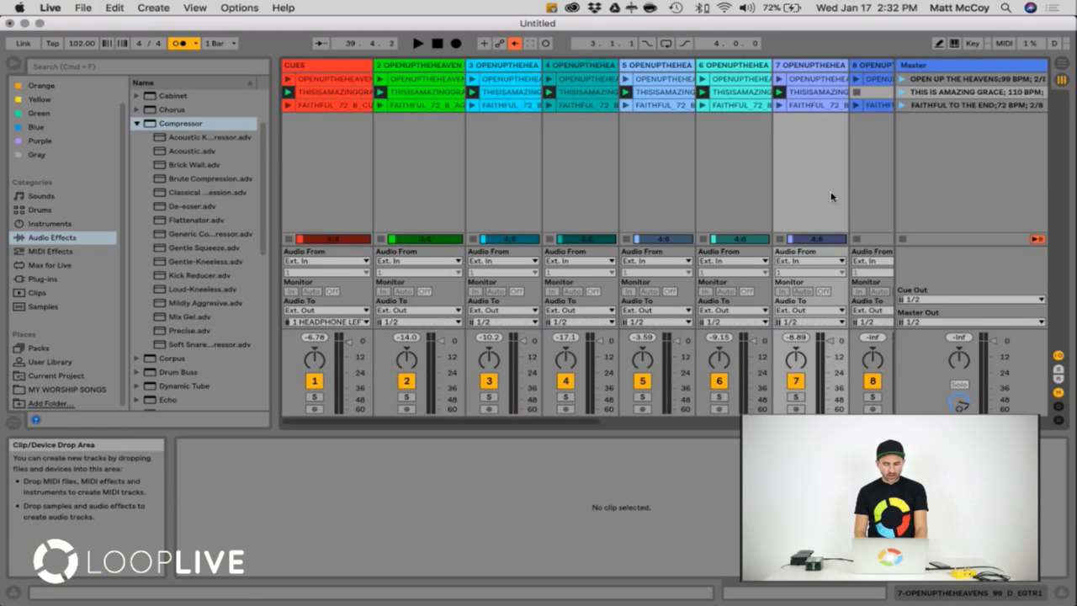
key(super+z)
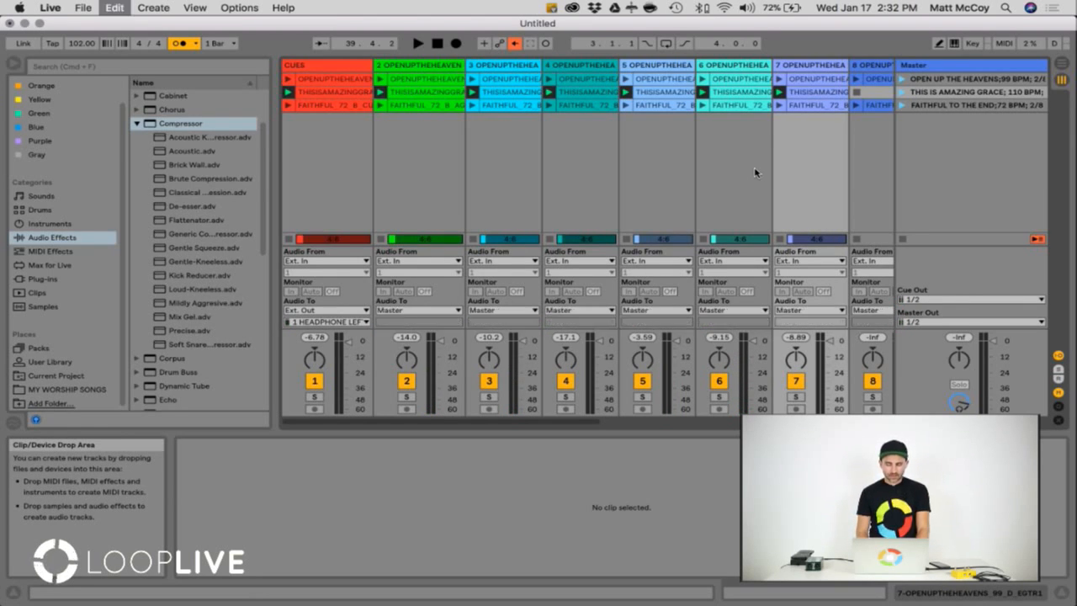
click(657, 129)
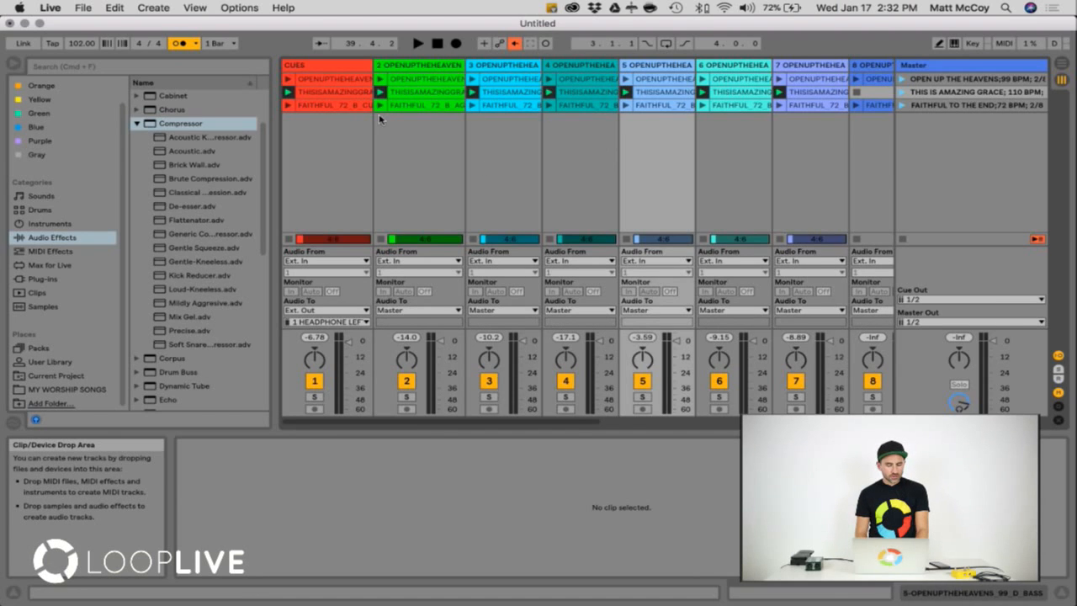
Route the CUES track and the Cue Out to 1 HEADPHONE LEFT, and the Master Out to 2 HEADPHONE RIGHT
click(328, 71)
click(326, 321)
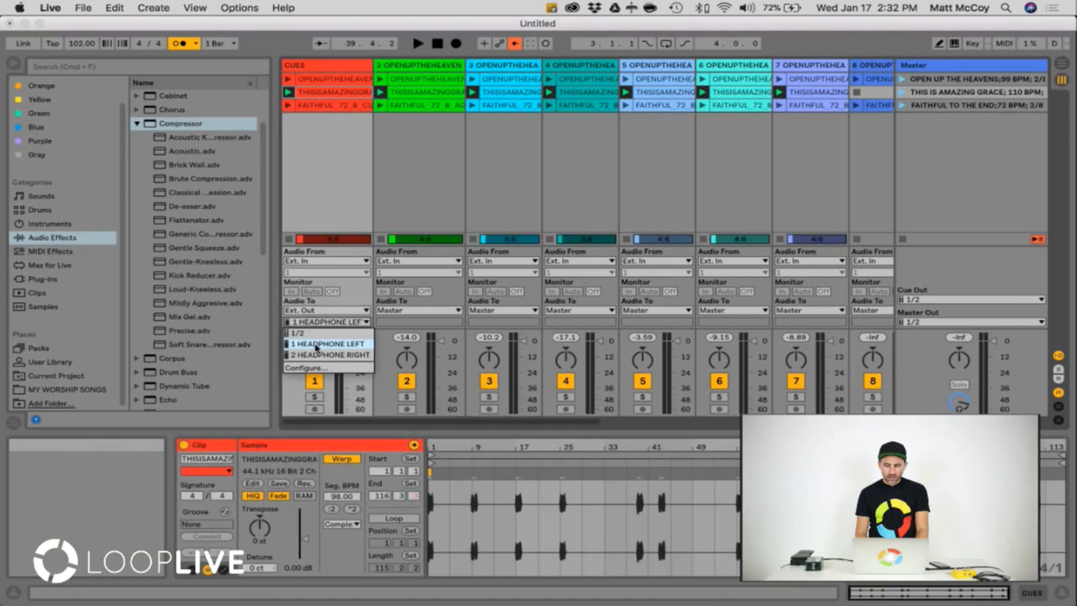
click(317, 347)
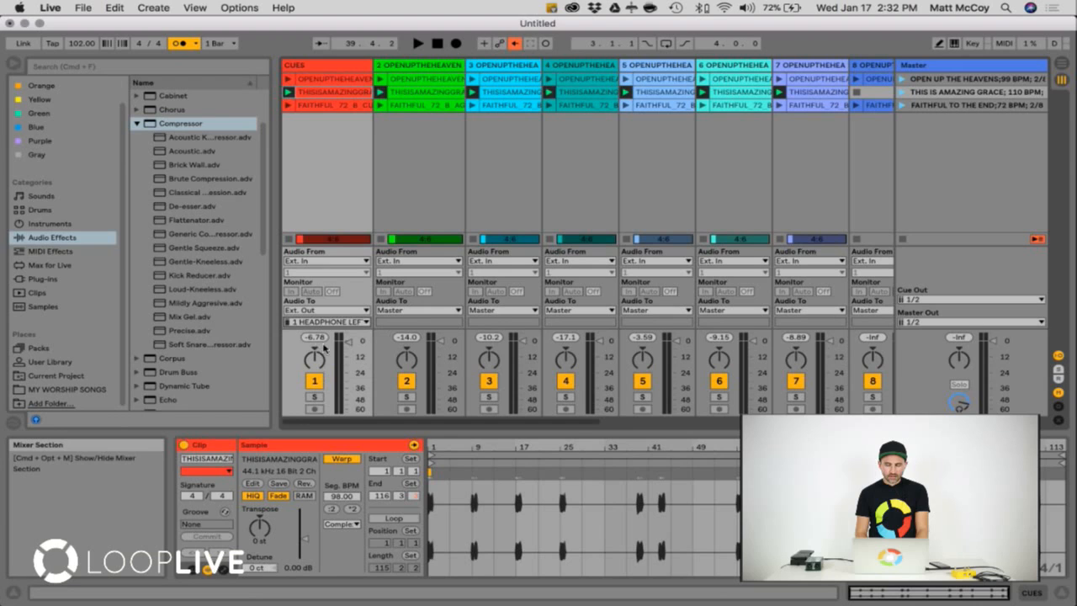
click(915, 299)
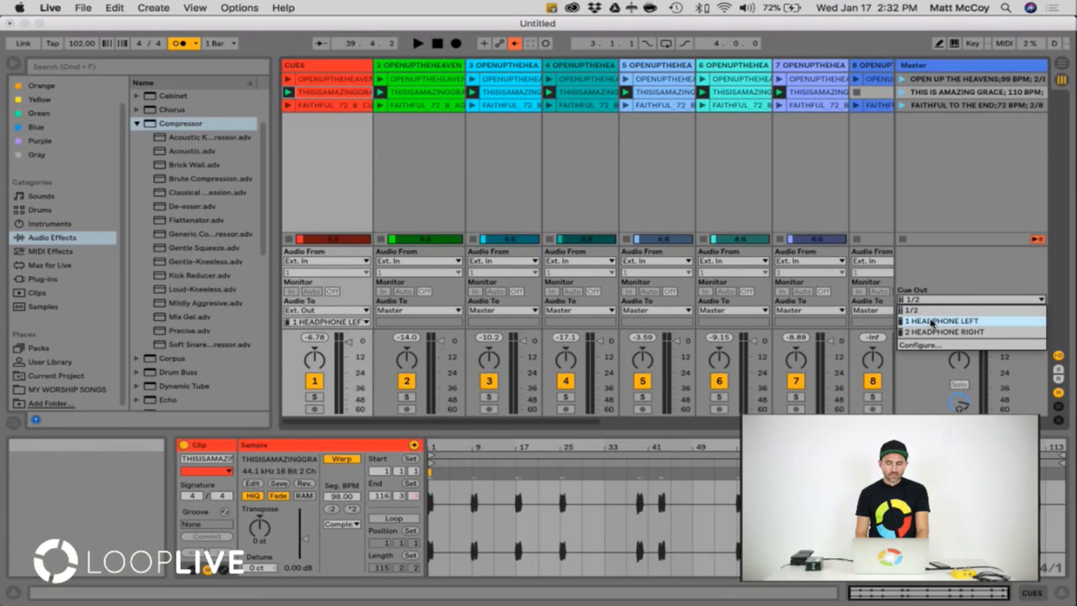
click(931, 321)
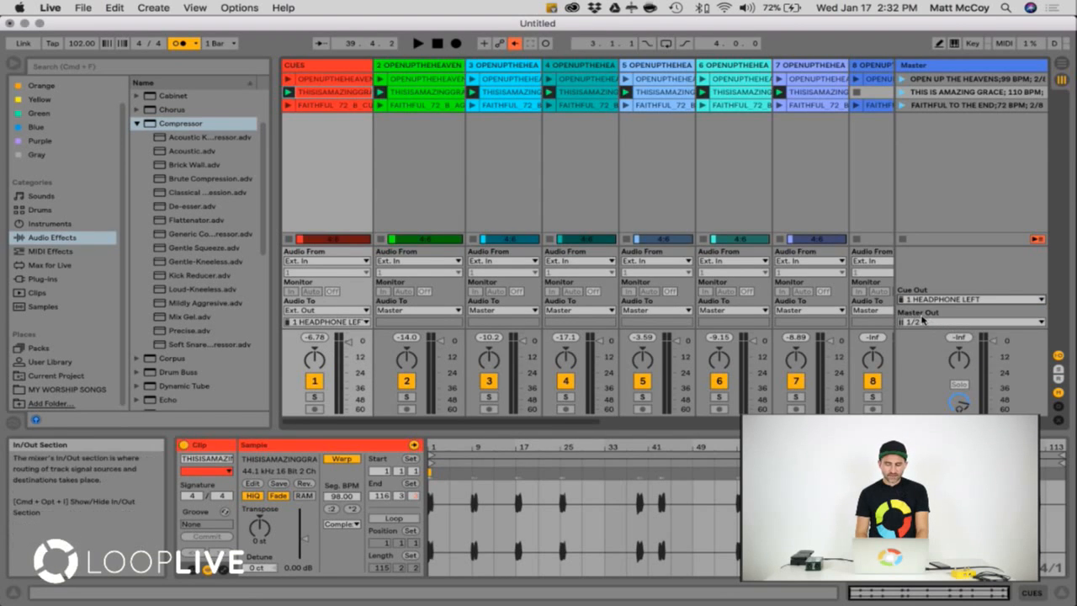
click(929, 323)
click(943, 355)
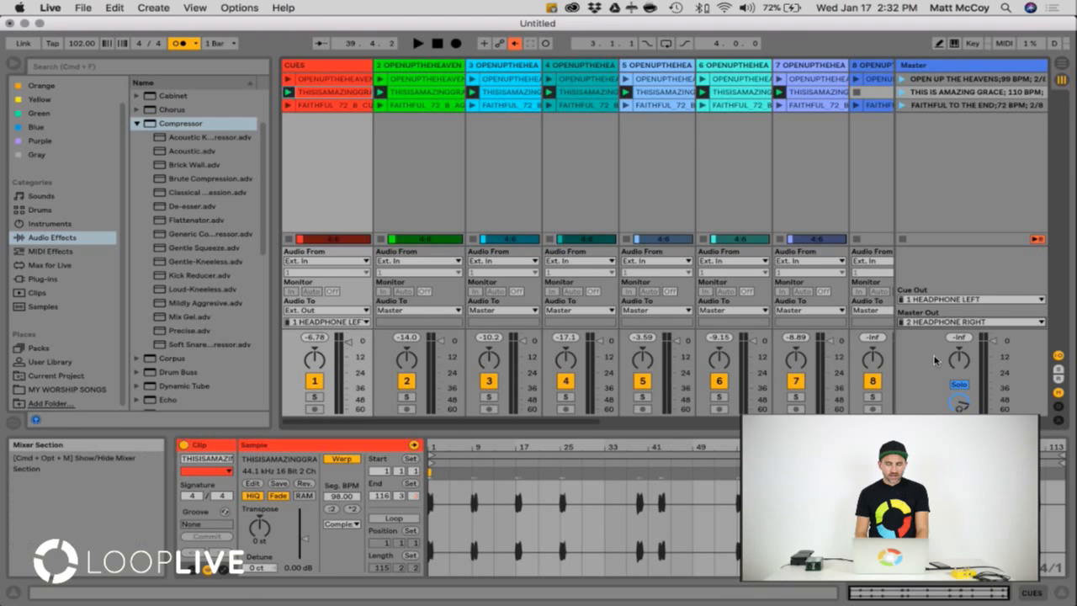
Examine the output routing of tracks 2 to 16 and play the THIS IS AMAZING GRACE scene
click(418, 67)
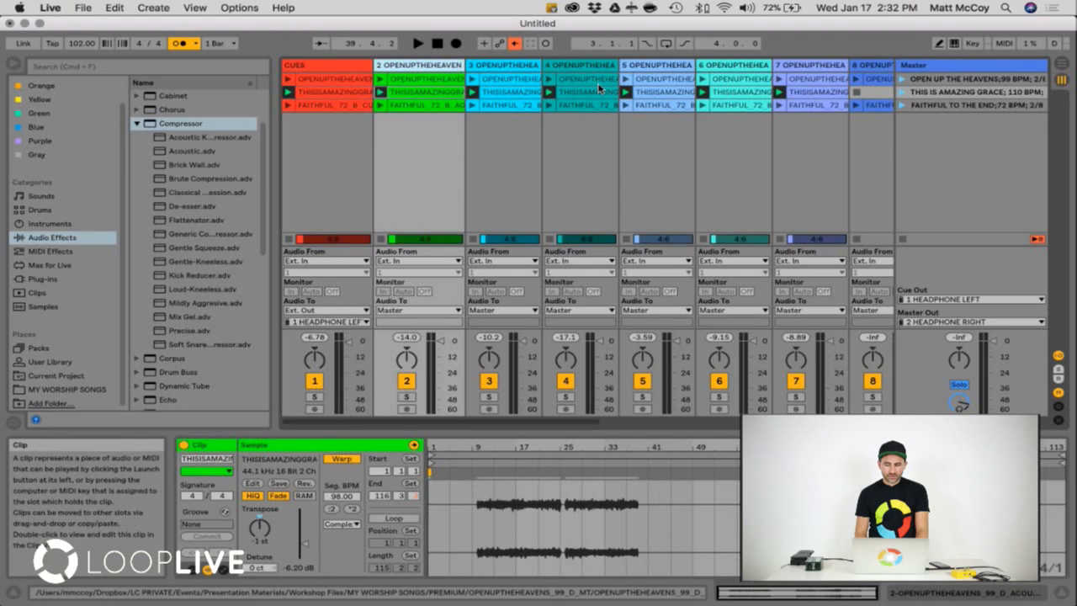
scroll(600, 87, right, 8)
click(728, 67)
scroll(726, 72, right, 3)
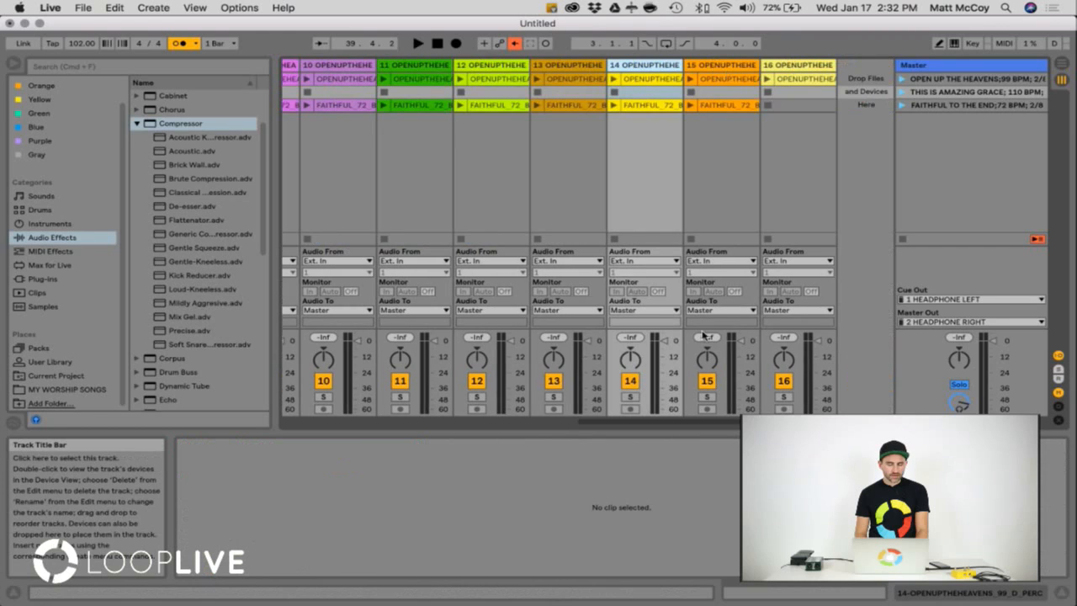
scroll(424, 313, left, 10)
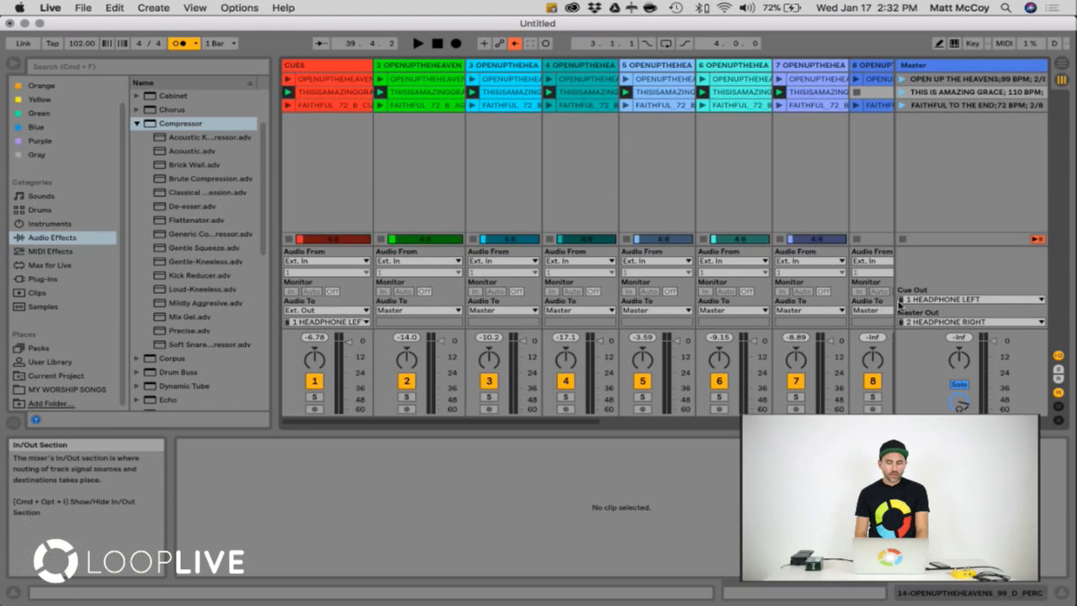
click(421, 92)
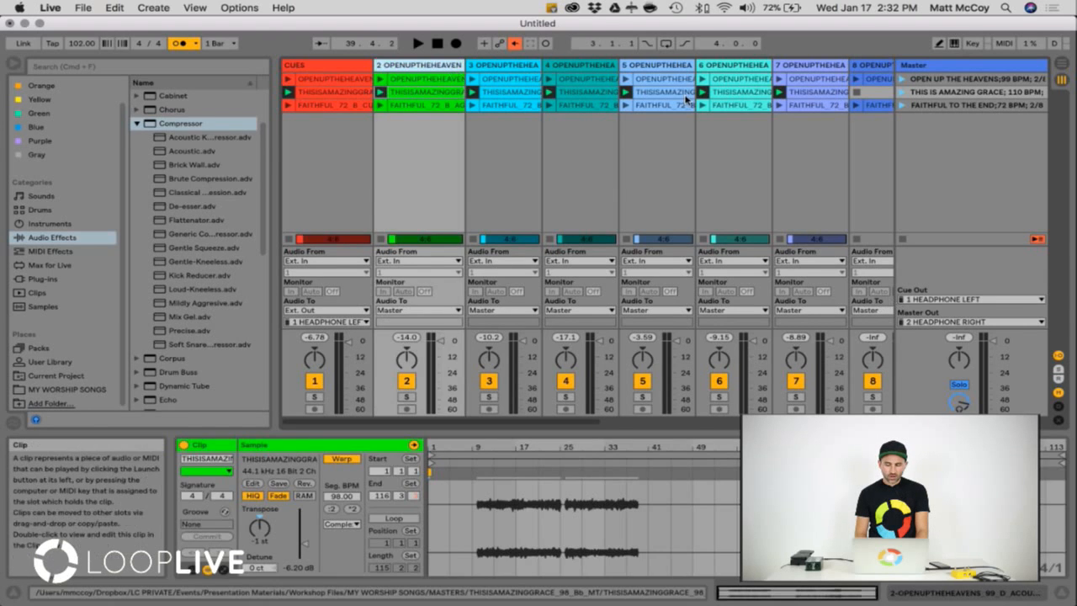
scroll(690, 185, right, 10)
scroll(698, 309, left, 10)
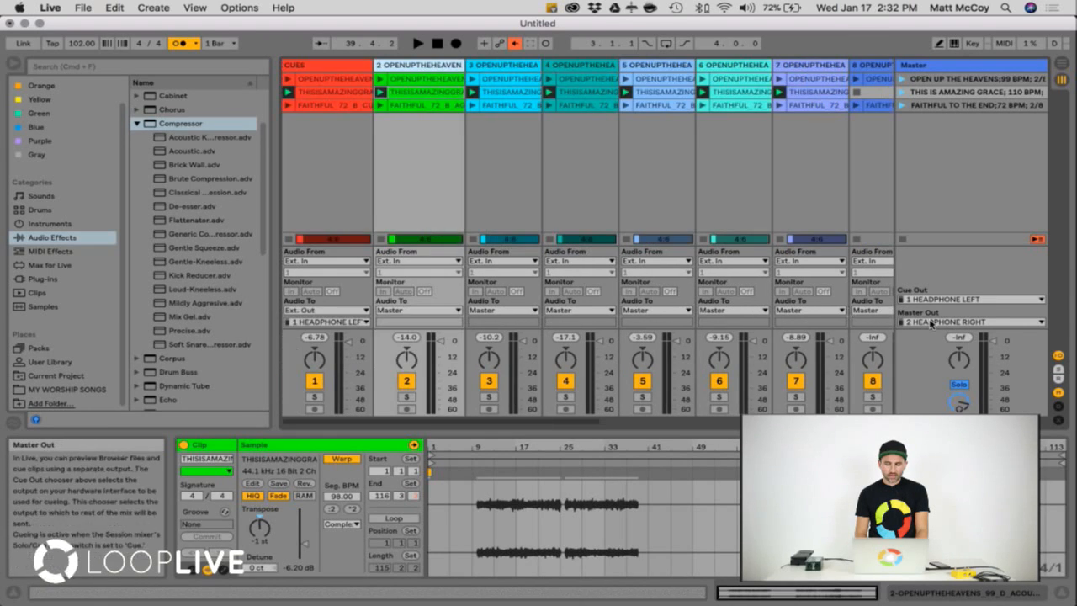
click(902, 91)
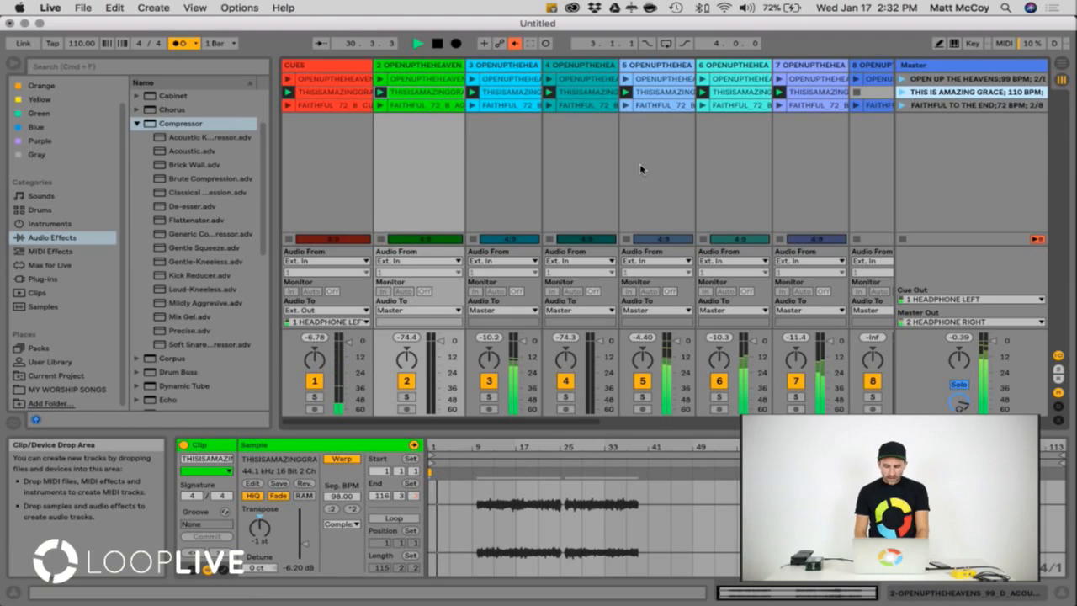
Set both the Master Out and the Cue Out to 1/2
click(922, 321)
click(921, 333)
click(916, 301)
click(915, 311)
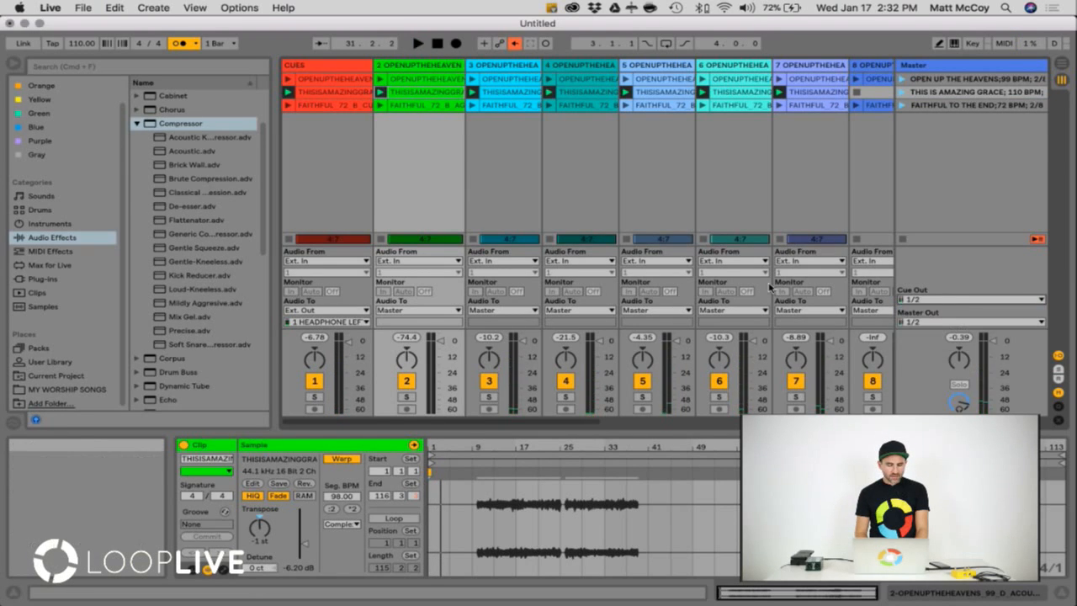
Route the CUES track's audio to Master and hide the mixer's In/Out section
click(307, 310)
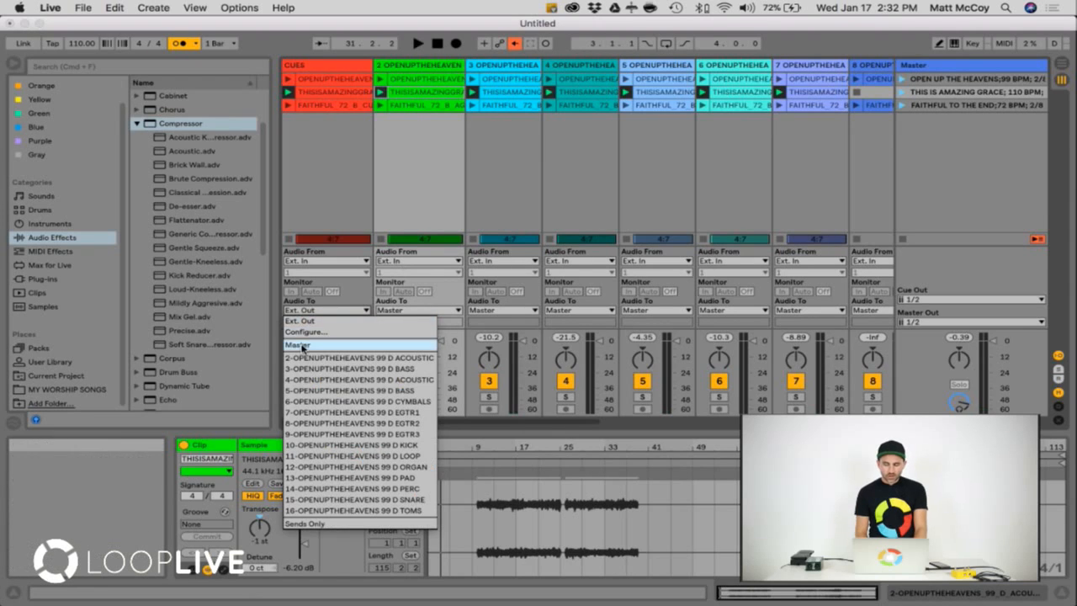
click(303, 347)
click(465, 167)
click(1058, 357)
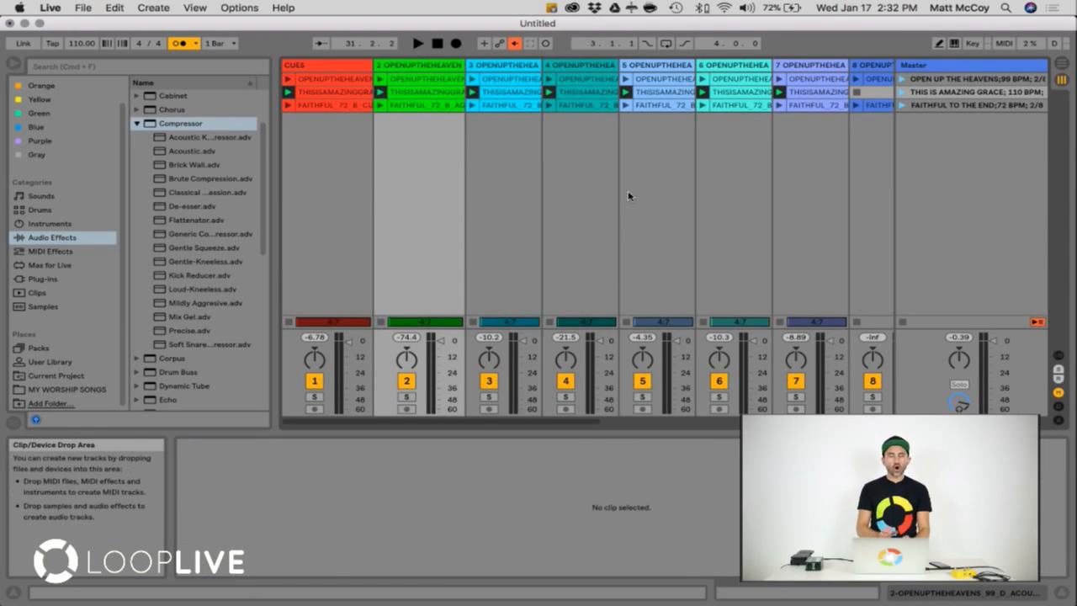
Group tracks 2 to 4 and name the group GUITARS
click(429, 67)
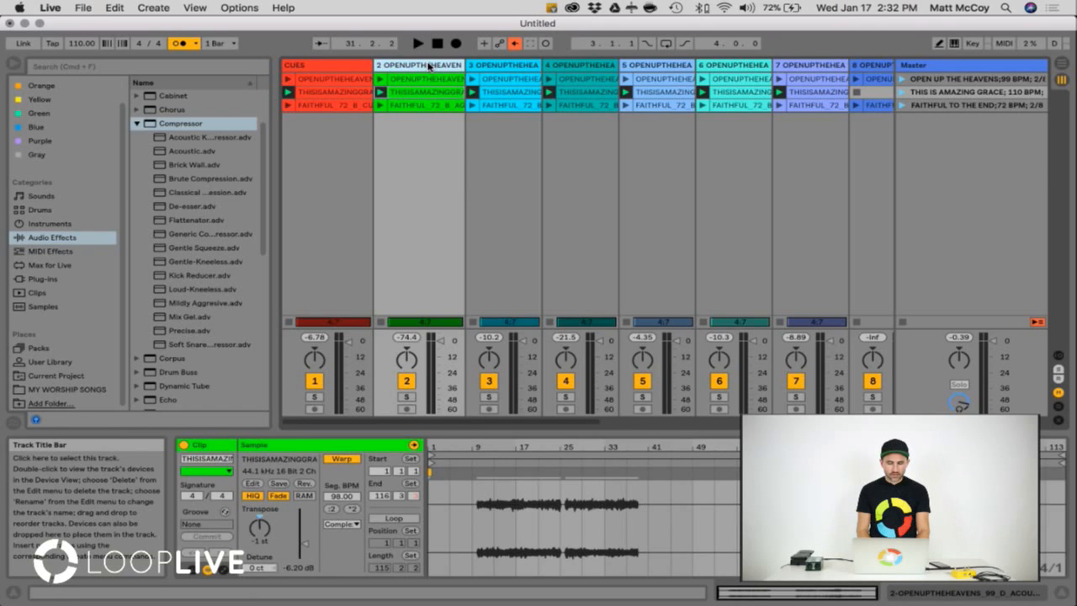
click(592, 66)
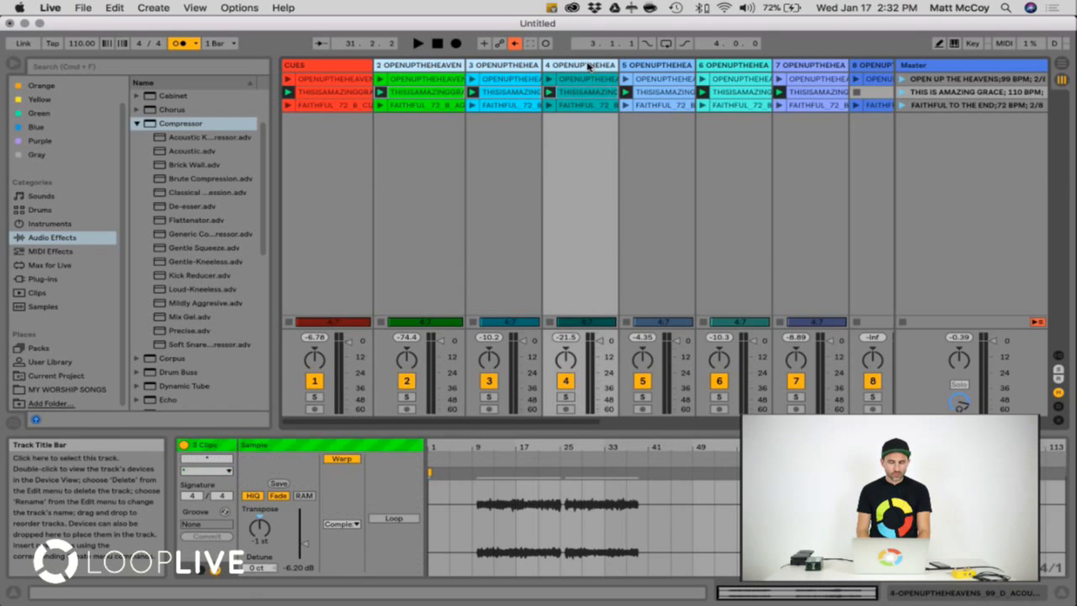
right_click(588, 66)
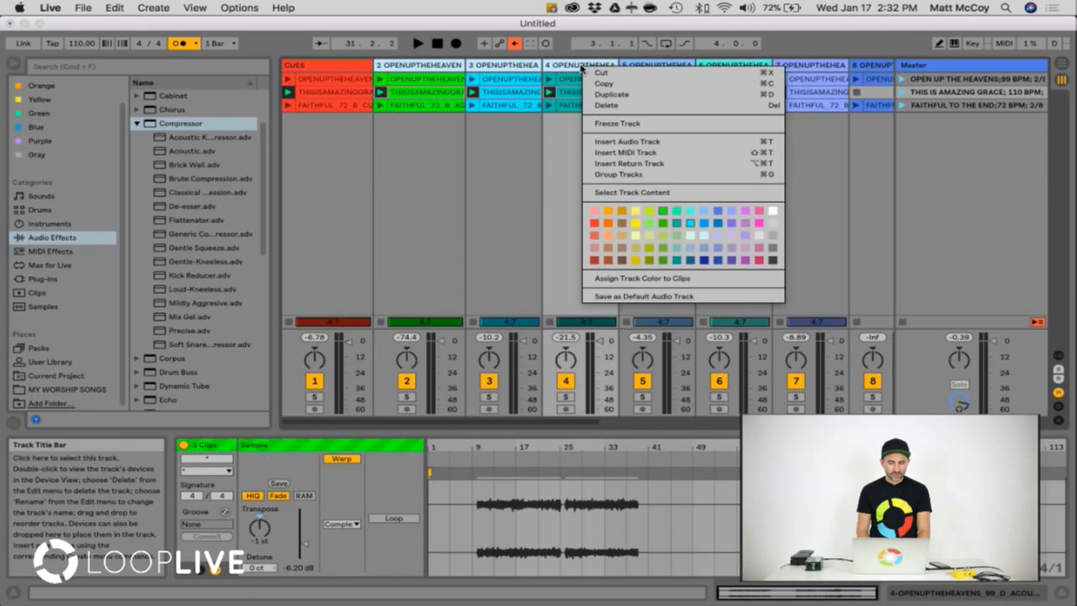
click(605, 175)
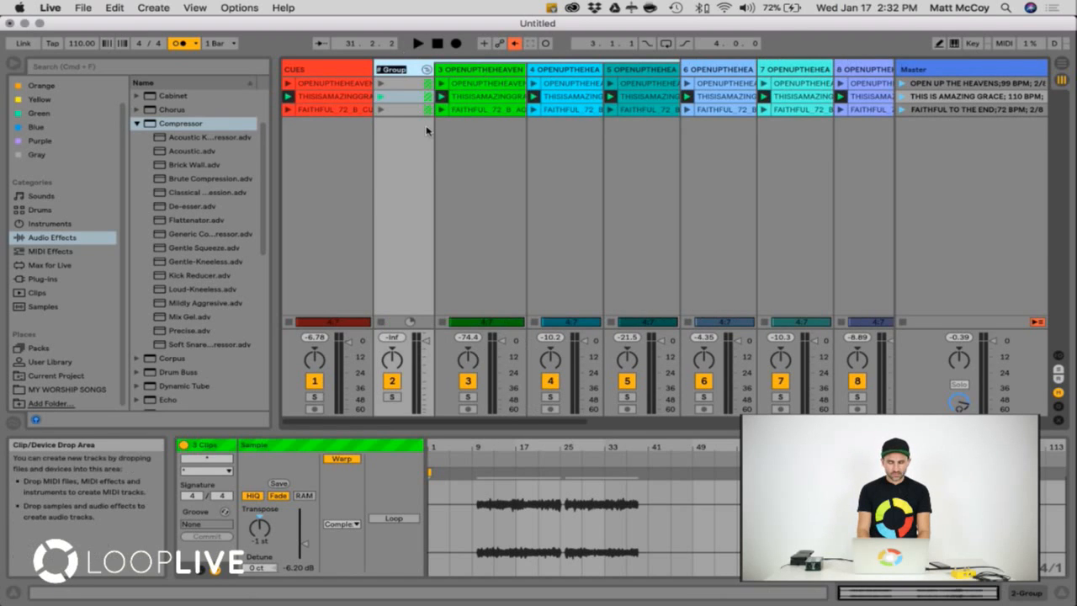
text(GUITARS)
key(Return)
Fold and unfold the GUITARS group, and show the In/Out section to view its tracks' routing
click(428, 70)
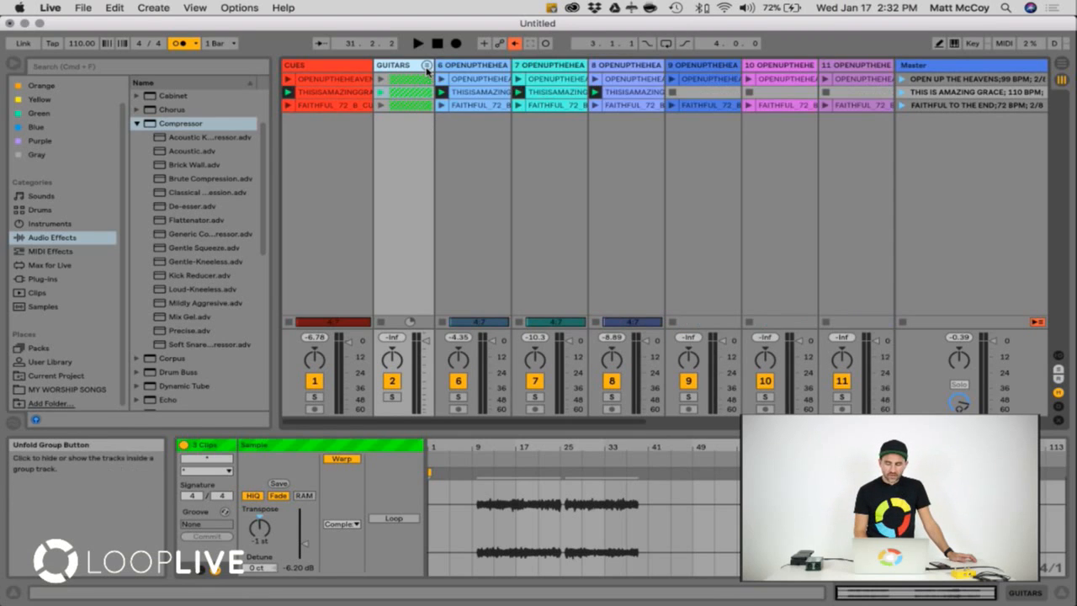
click(427, 70)
click(1057, 359)
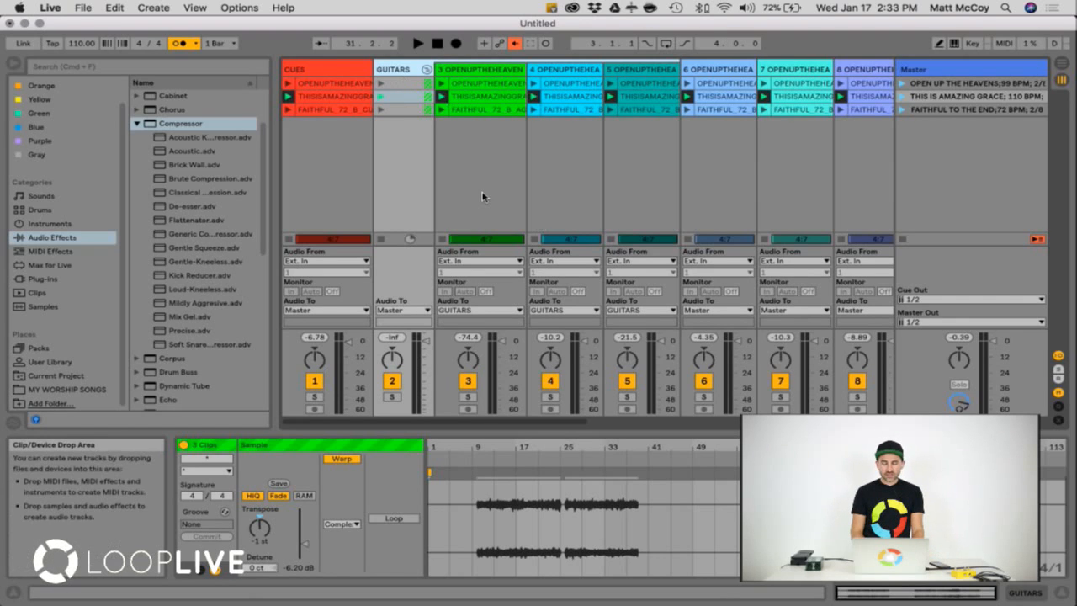
Undo the naming and grouping of the GUITARS tracks and hide the In/Out section
key(super+z)
key(super+z)
key(super+z)
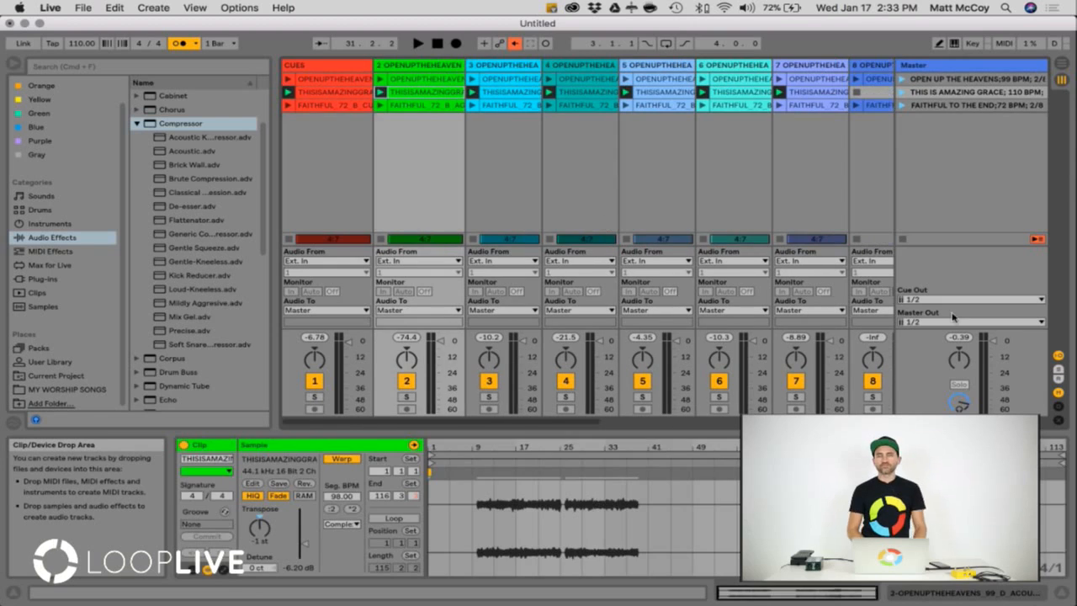
key(super+alt+i)
click(579, 206)
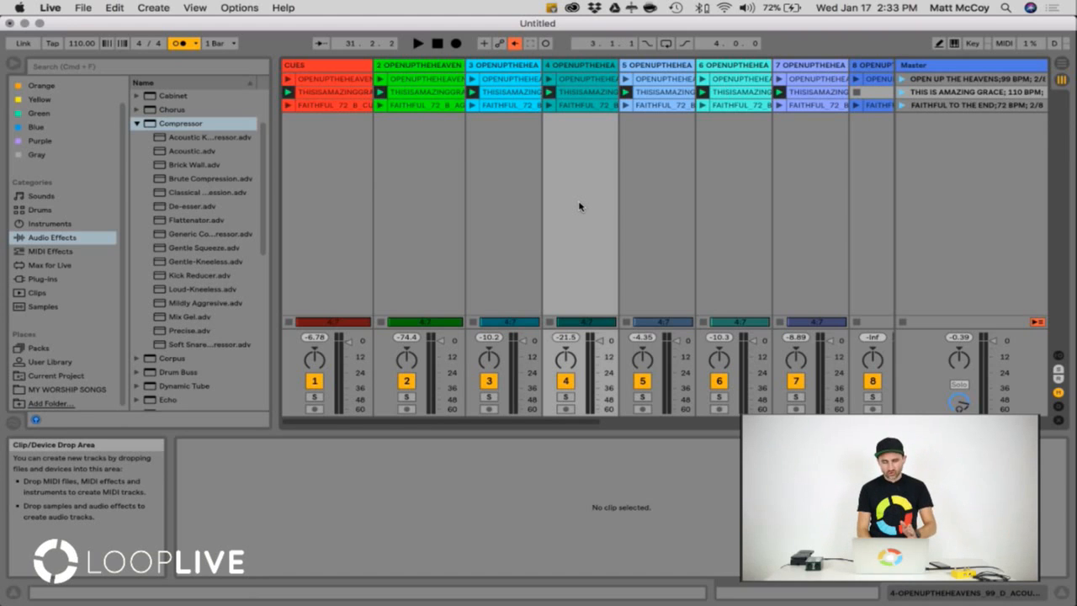
click(435, 67)
click(520, 68)
click(598, 68)
click(680, 68)
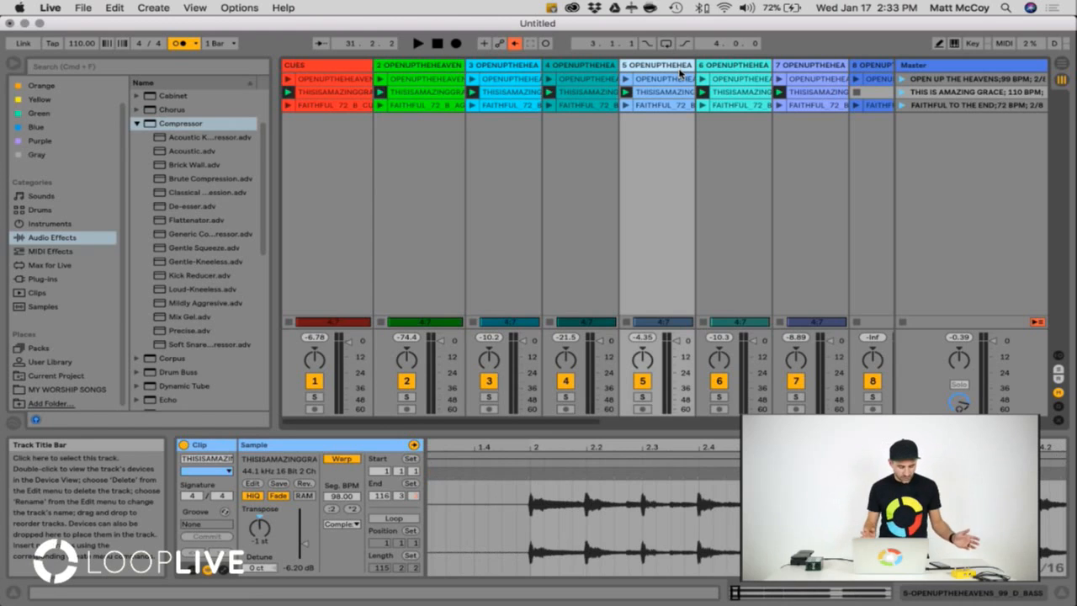
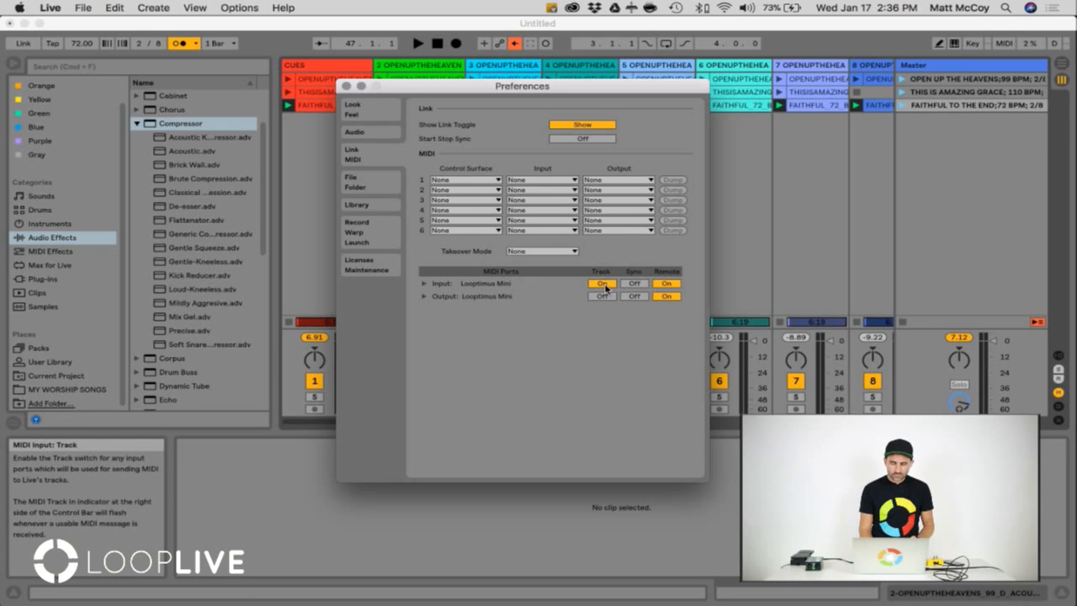
Turn off the Track switch for the Looptimus Mini MIDI input and close the preferences
click(604, 284)
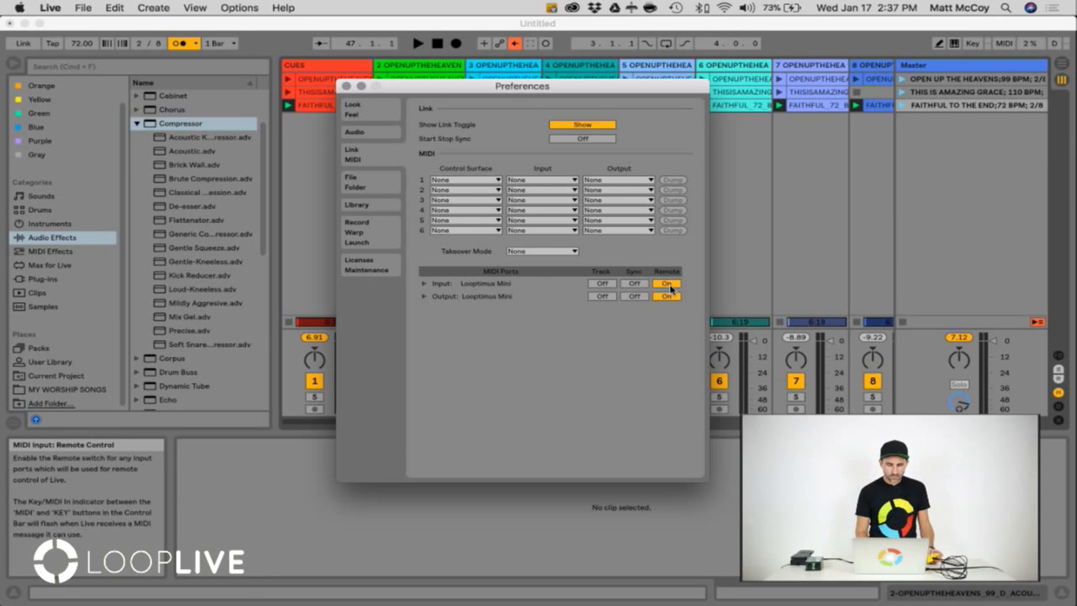
click(346, 86)
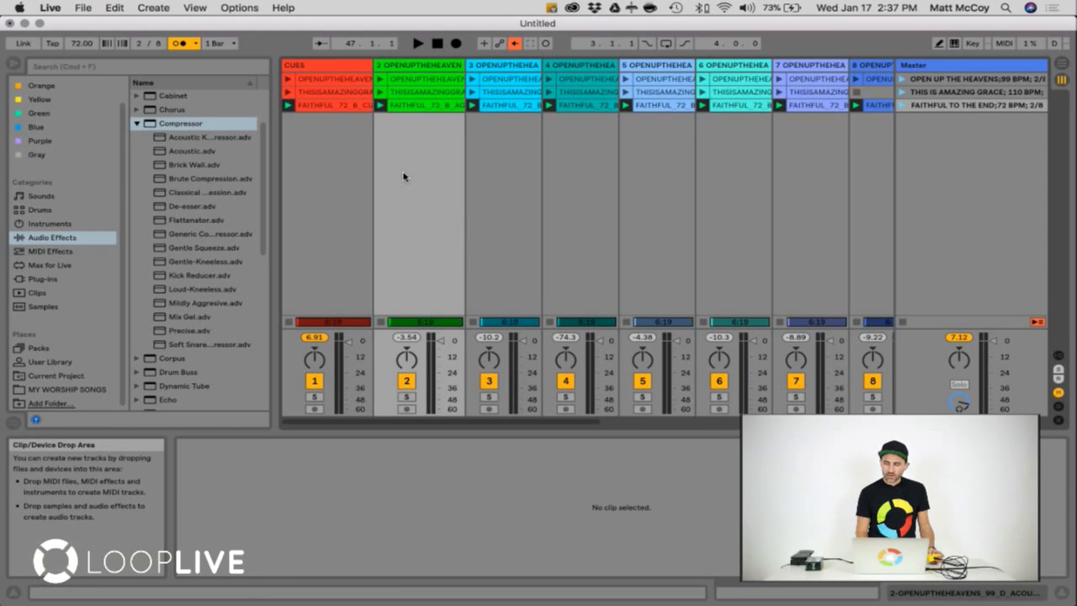
click(532, 207)
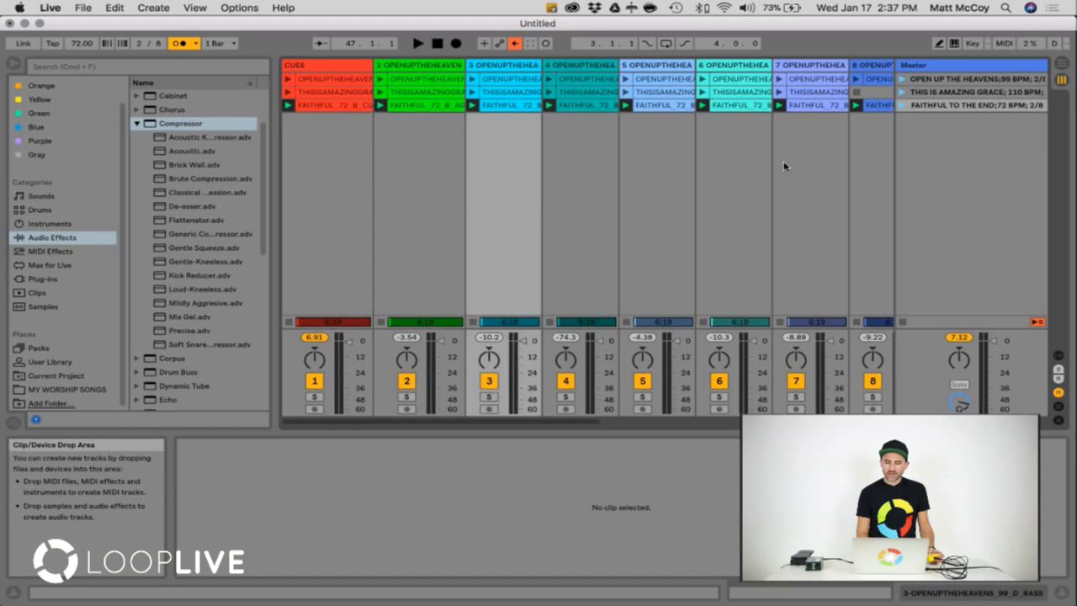
Enter MIDI map mode and map the three scenes in order to the foot controller's notes C#-2, D-2 and D#-2
click(1004, 45)
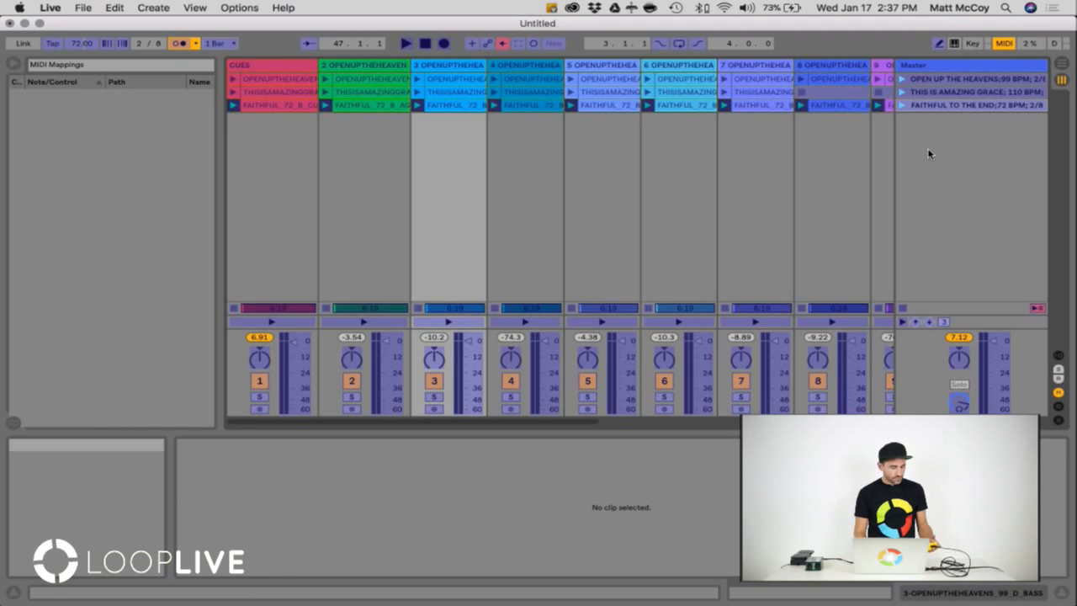
click(972, 80)
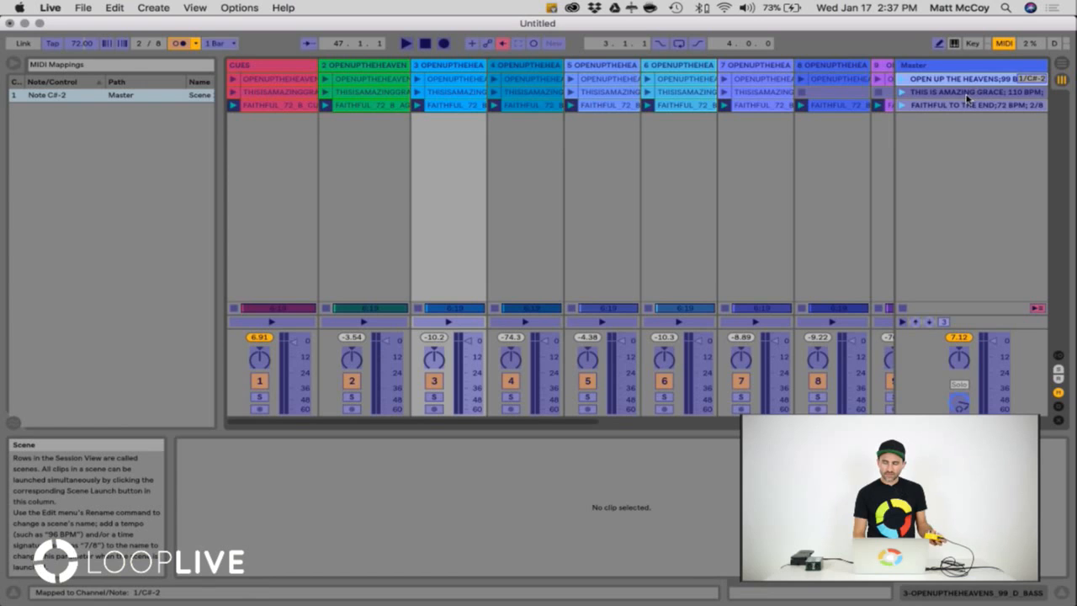
click(970, 92)
click(972, 105)
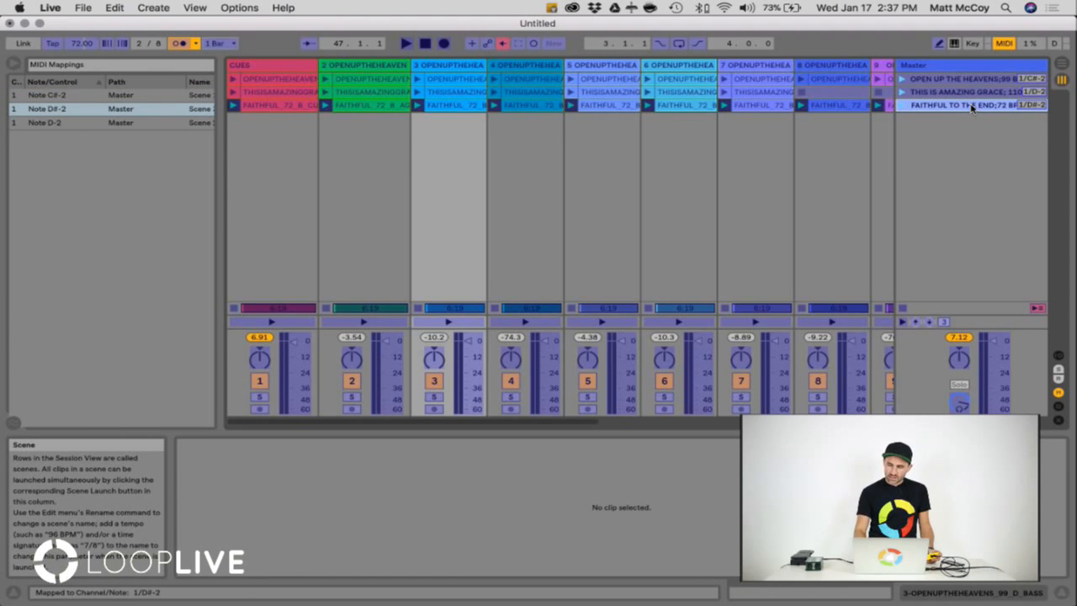
Delete the MIDI mappings of all three scenes
key(Delete)
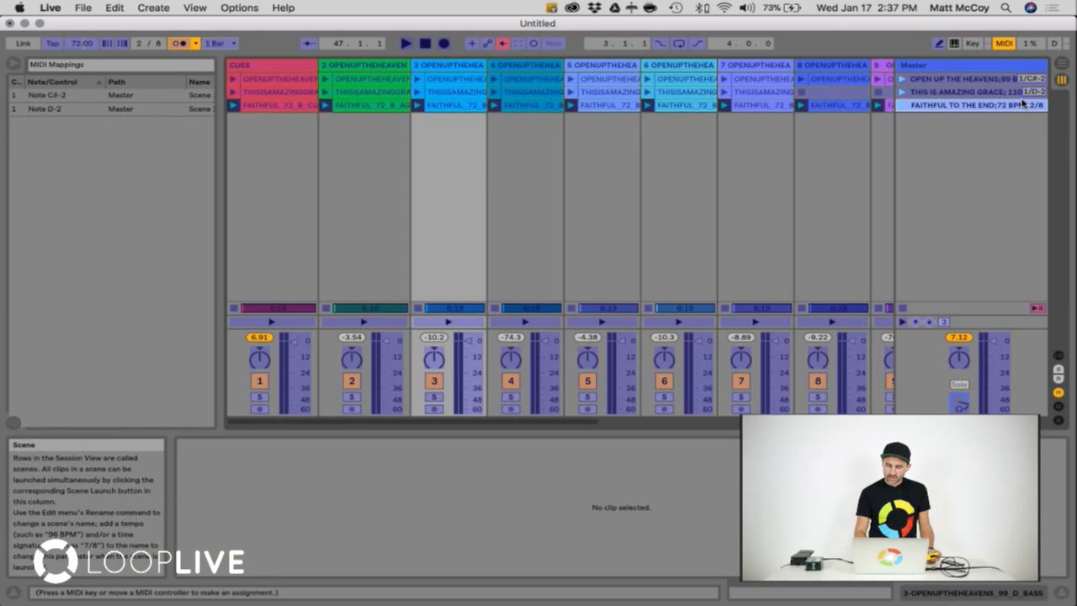
key(Up)
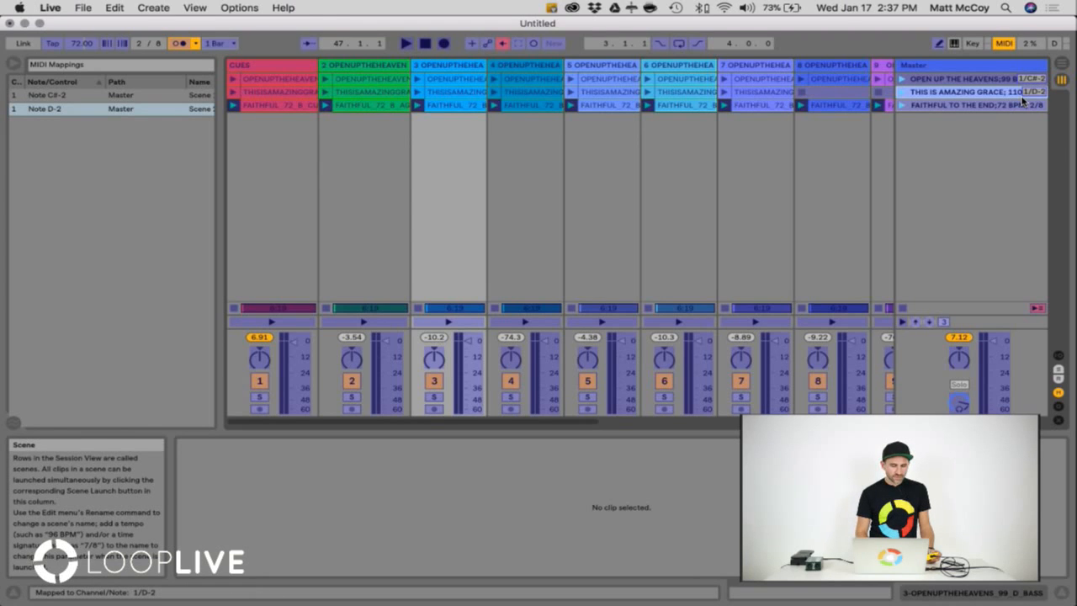
click(110, 192)
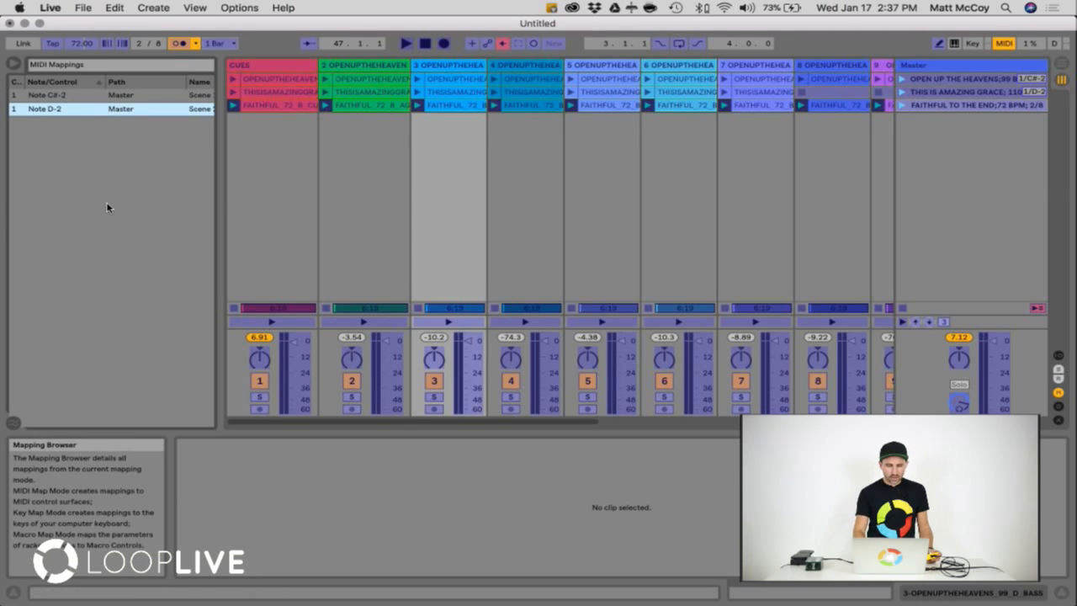
shift+click(60, 96)
key(Delete)
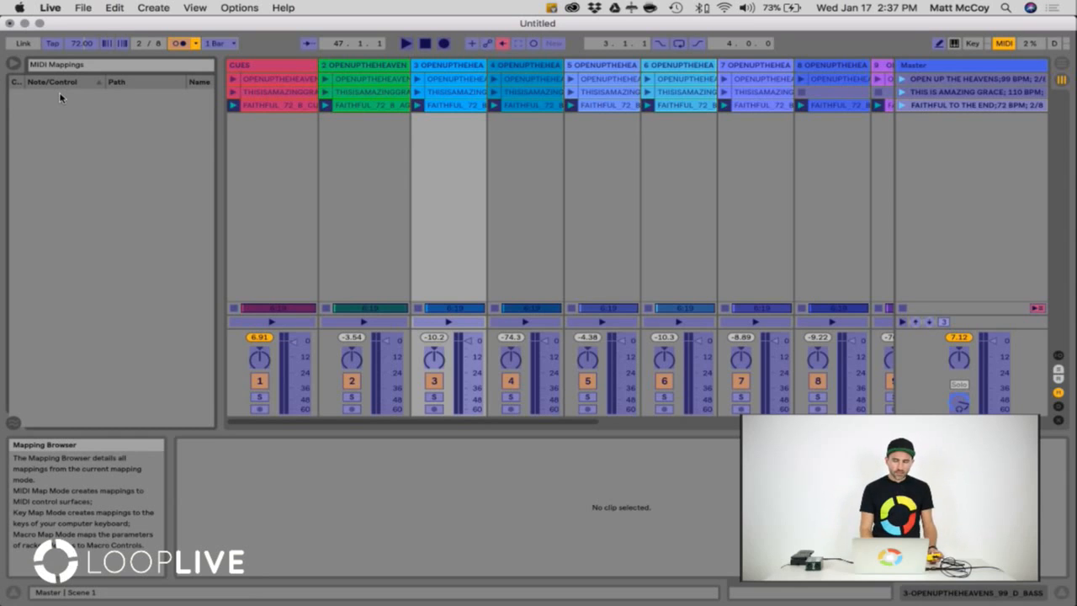
Map the transport's Play control to MIDI note C#-2 on the foot controller
click(407, 44)
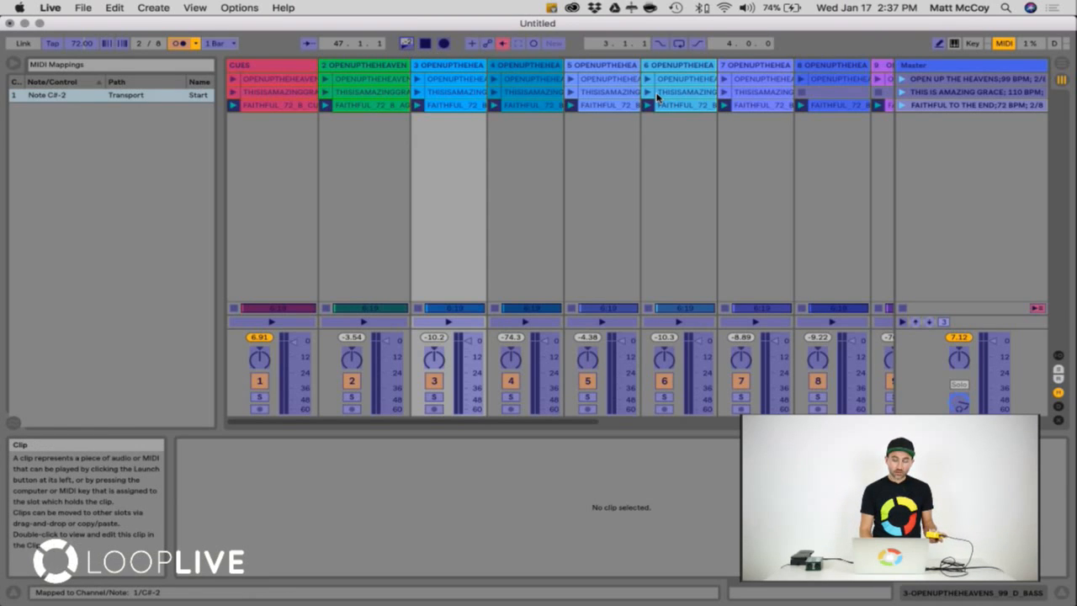
Map the transport's Stop control to MIDI note D-2 and Scene Down to D#-2 on the foot controller, and leave MIDI map mode
click(427, 44)
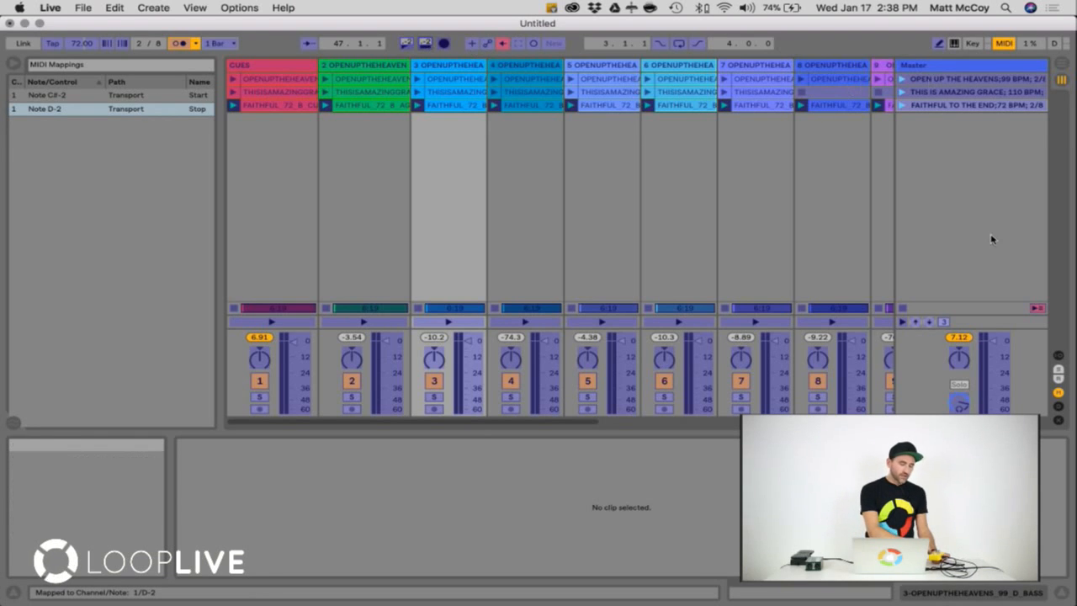
click(928, 323)
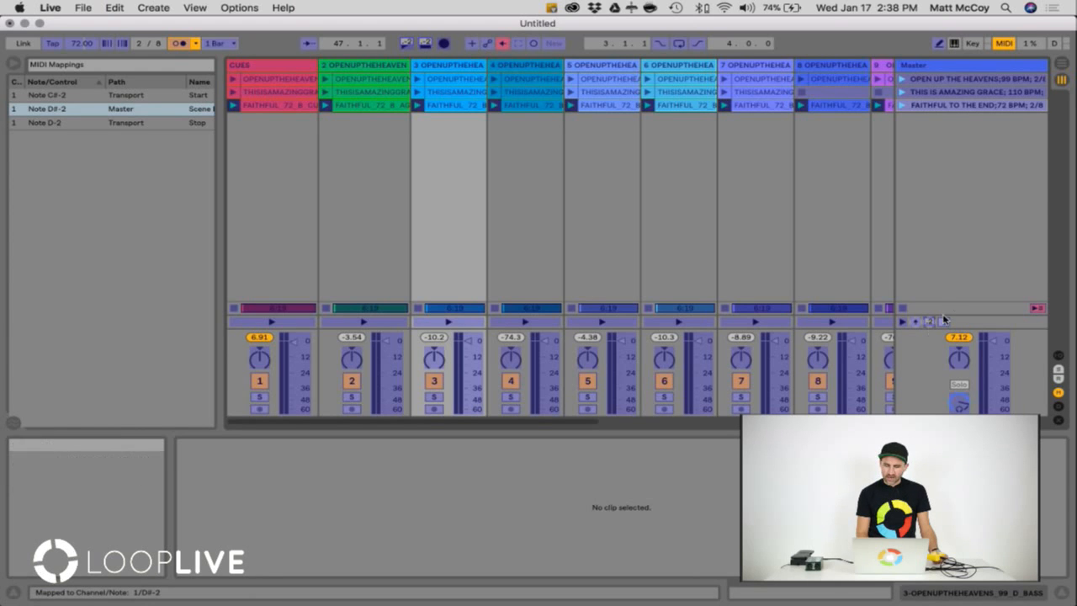
click(1003, 43)
Select the Open Up the Heavens scene, test playback start and stop, and move down to This Is Amazing Grace to play again
click(966, 80)
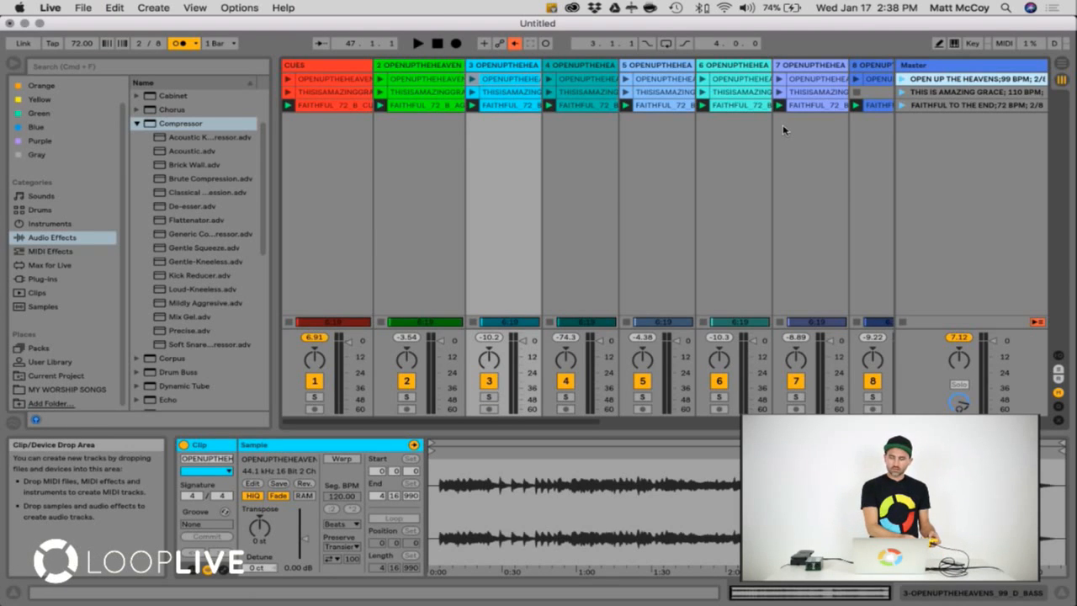
key(space)
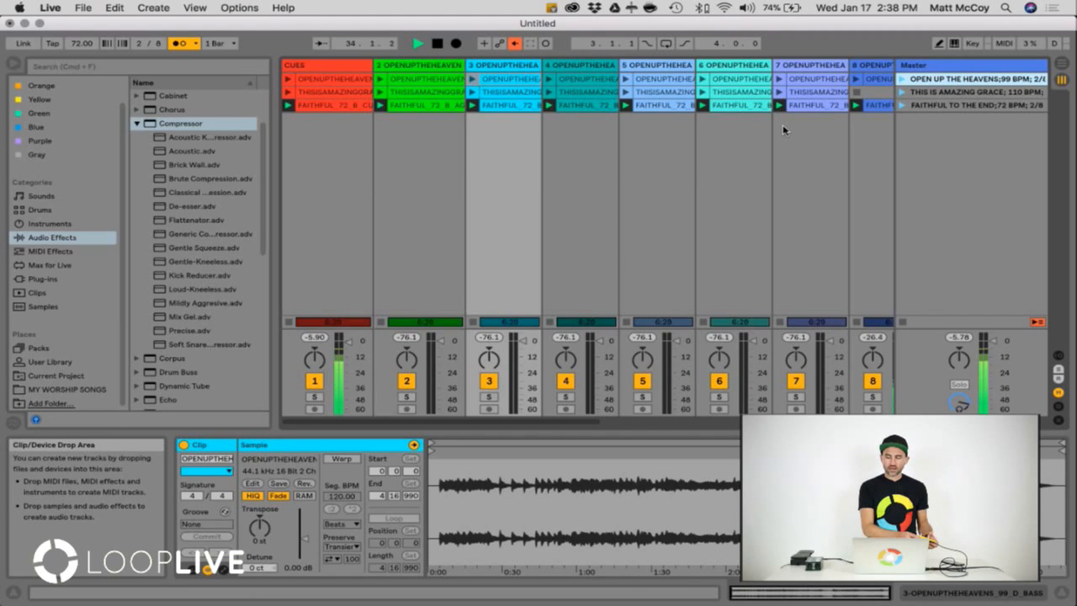
key(space)
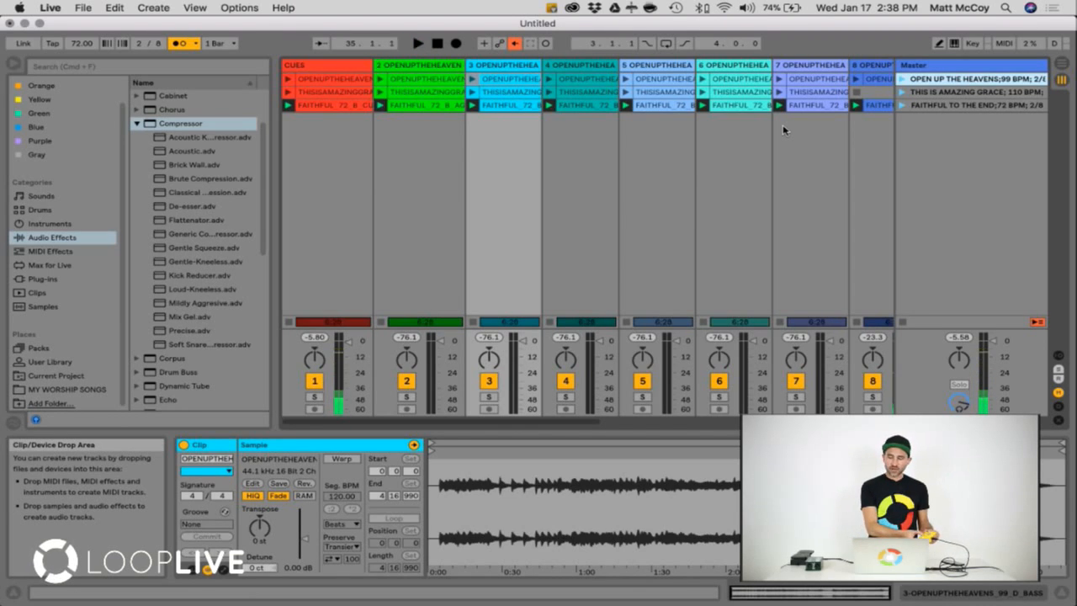
key(Down)
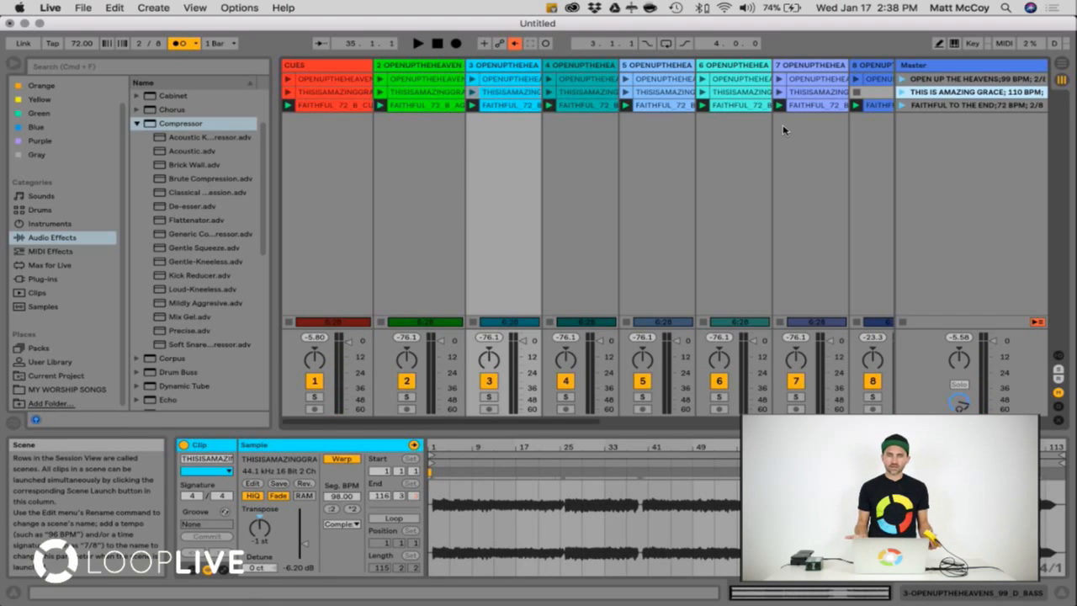
key(space)
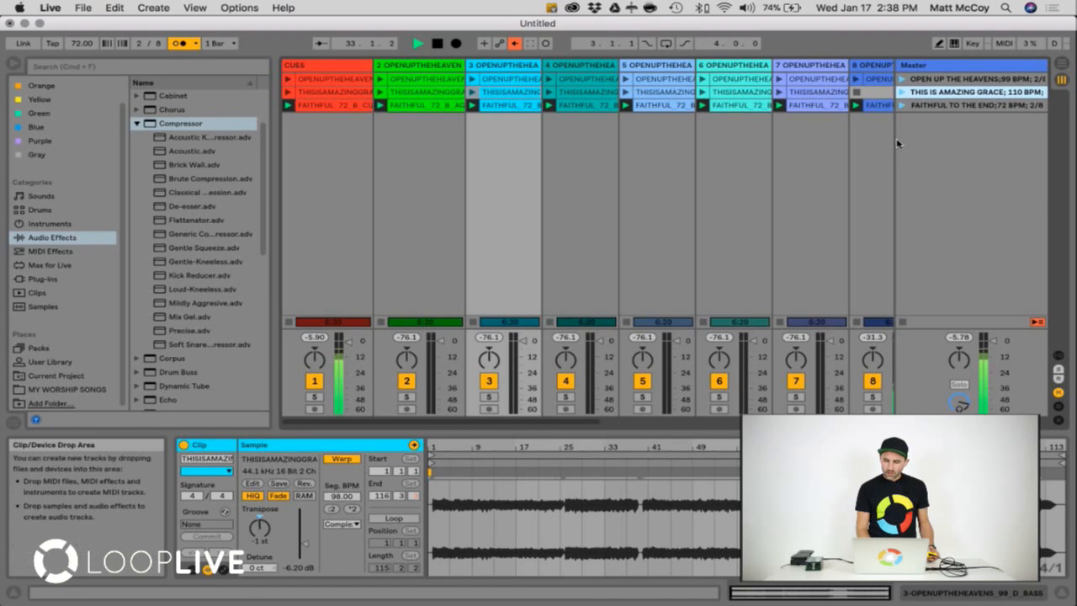
Launch the Open Up the Heavens scene, test stopping and restarting, and repeat the playback test with This Is Amazing Grace selected
click(932, 79)
key(space)
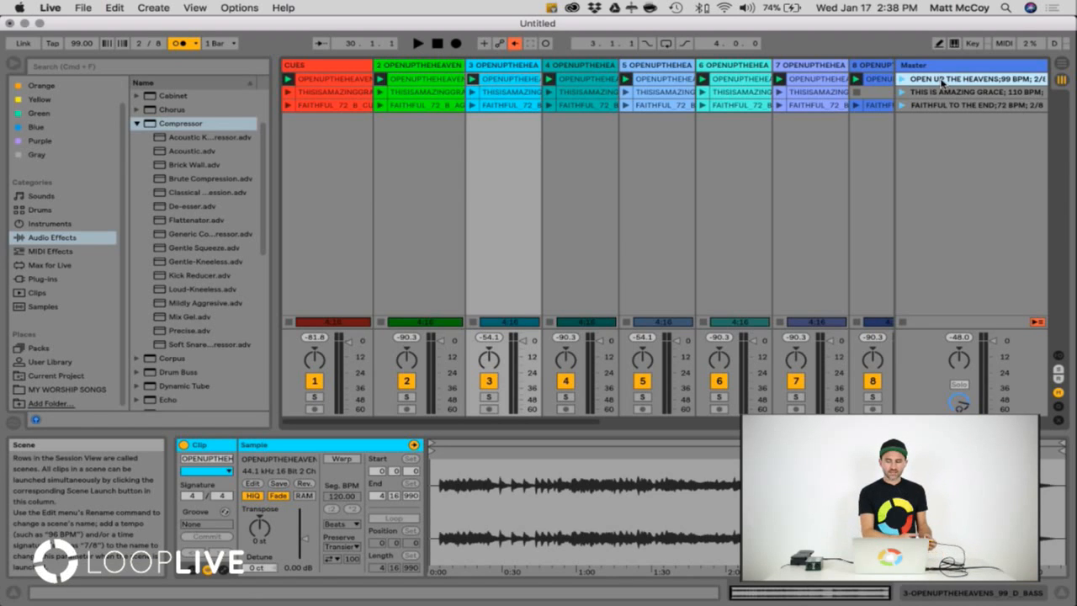
key(space)
key(space)
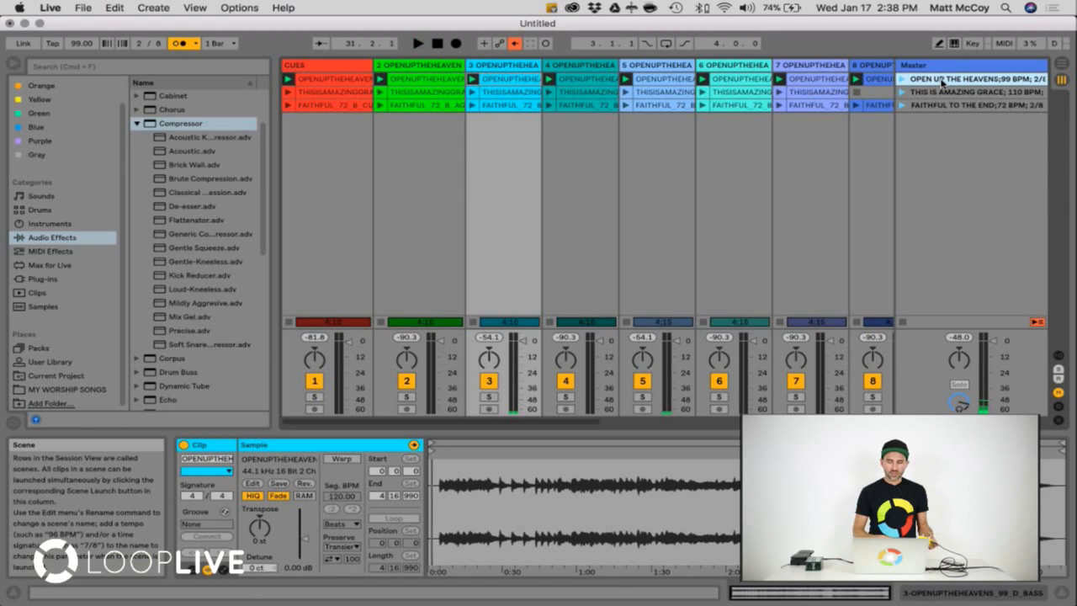
key(Down)
key(space)
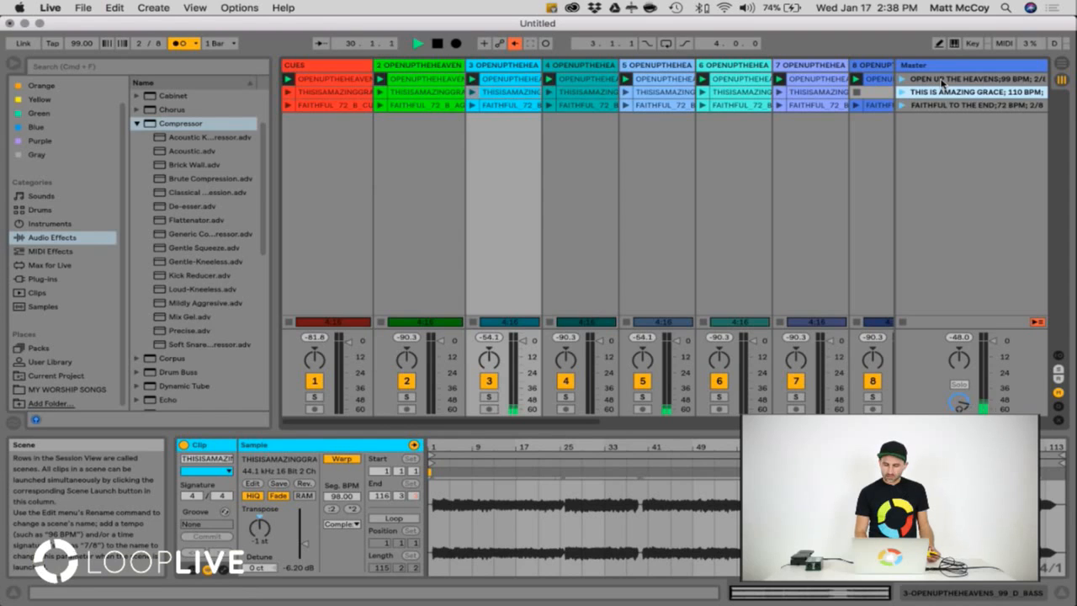
key(space)
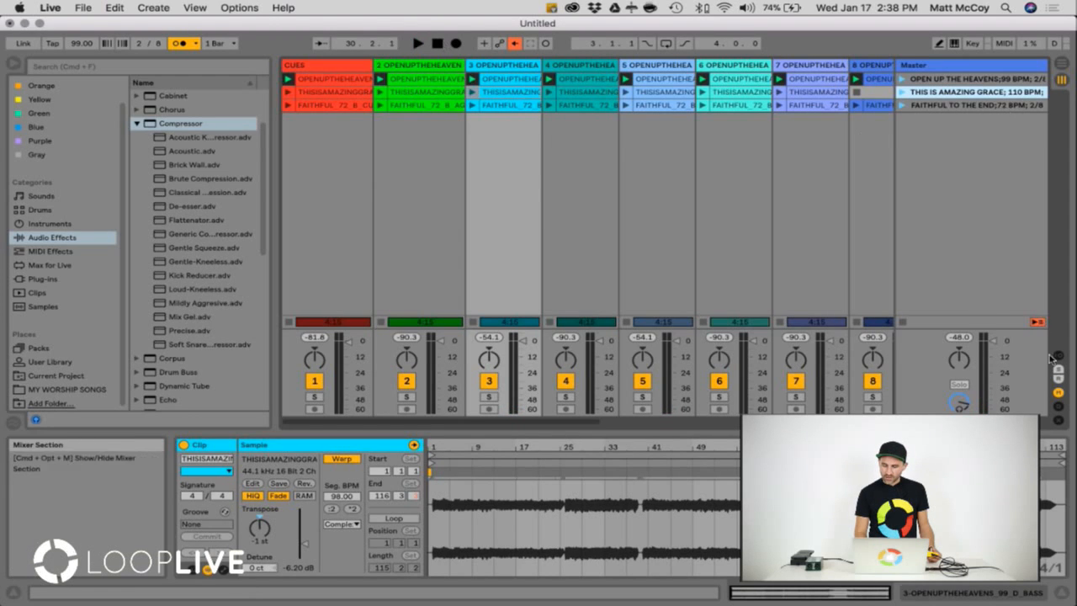
Delete the MIDI mappings of Scene Down, Stop and Play, and leave MIDI map mode
click(1004, 44)
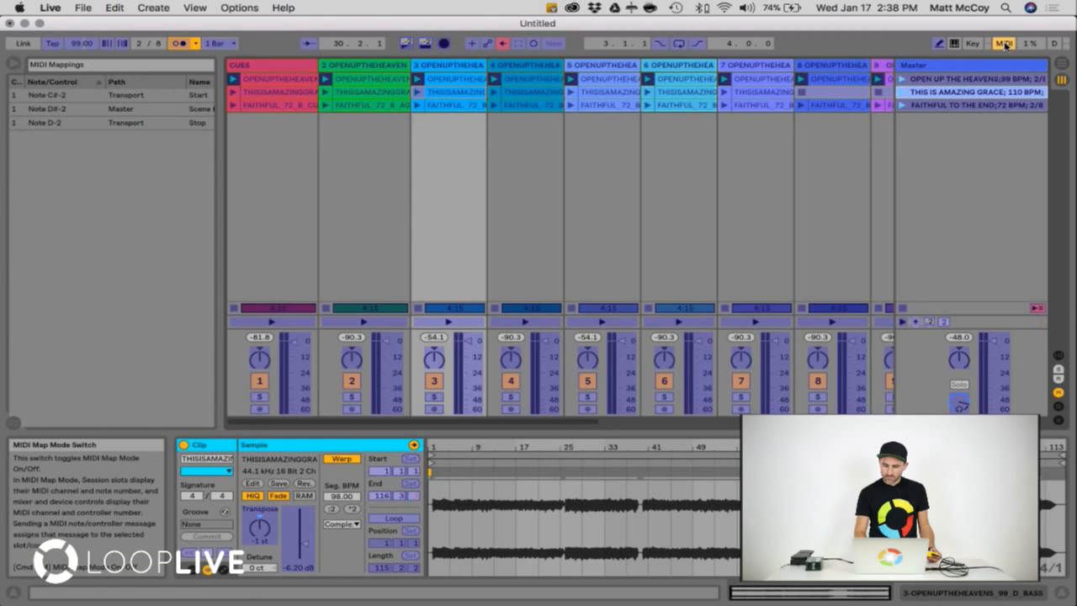
click(931, 323)
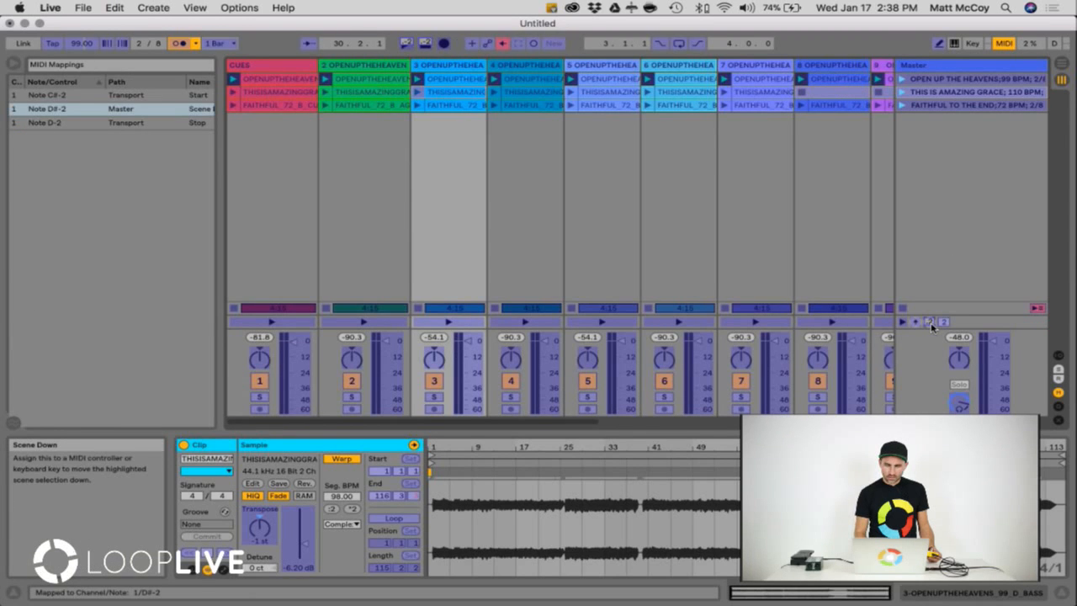
key(Delete)
click(426, 44)
key(Delete)
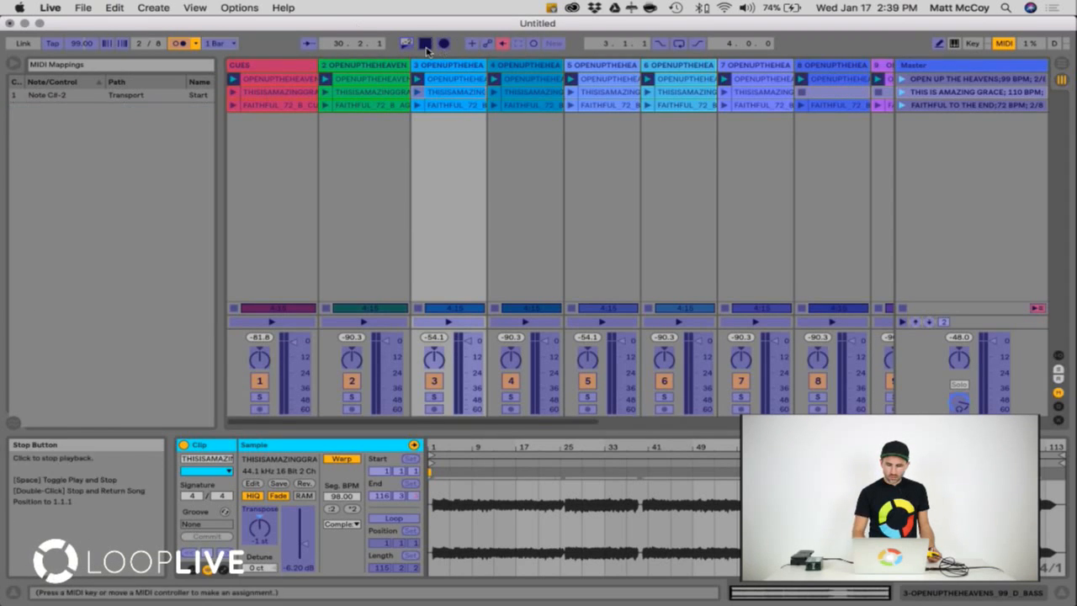
click(405, 44)
key(Delete)
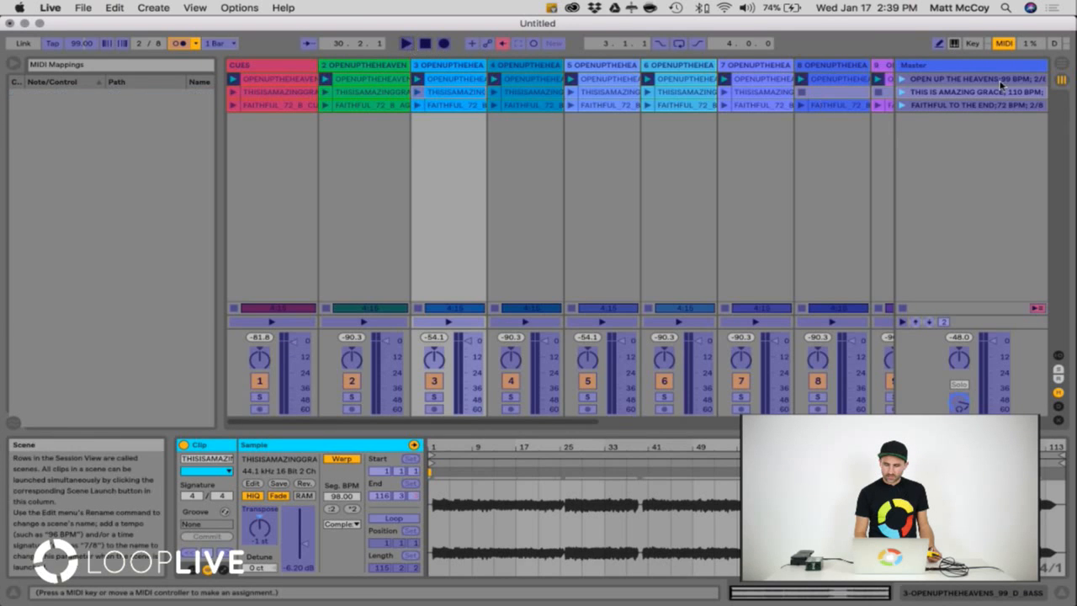
click(1004, 44)
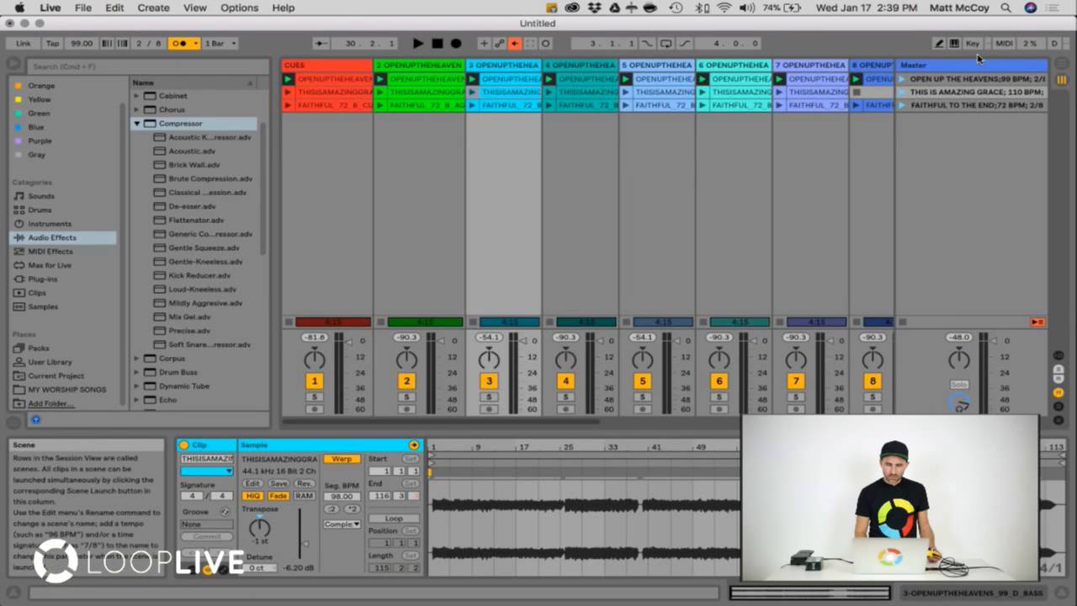
Map the transport's Play control to MIDI note C#-2 and Stop to D-2 on the foot controller, and leave MIDI map mode
click(1004, 44)
click(405, 44)
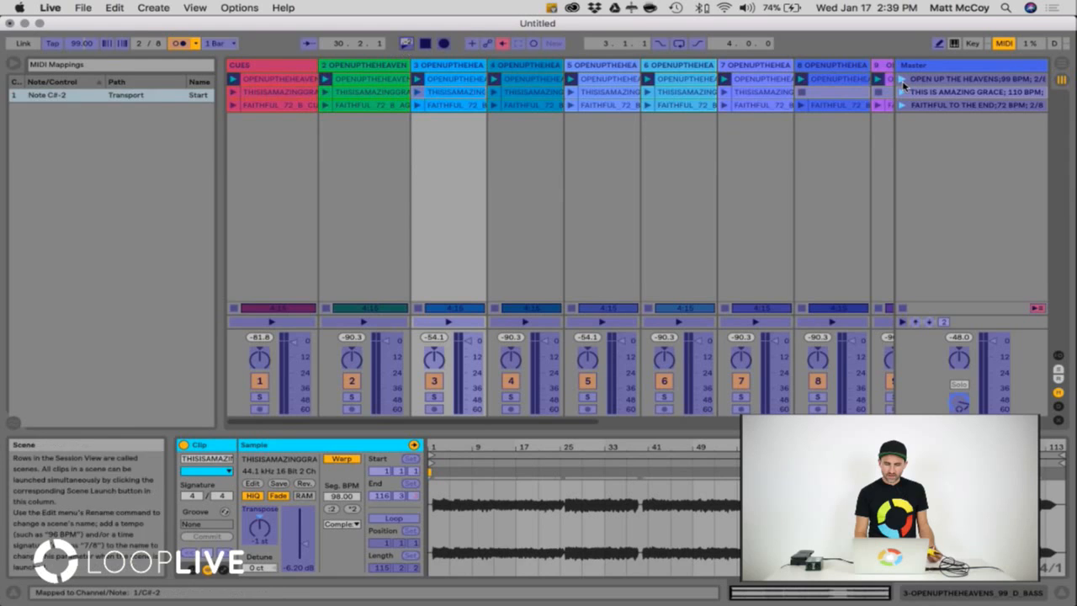
click(429, 42)
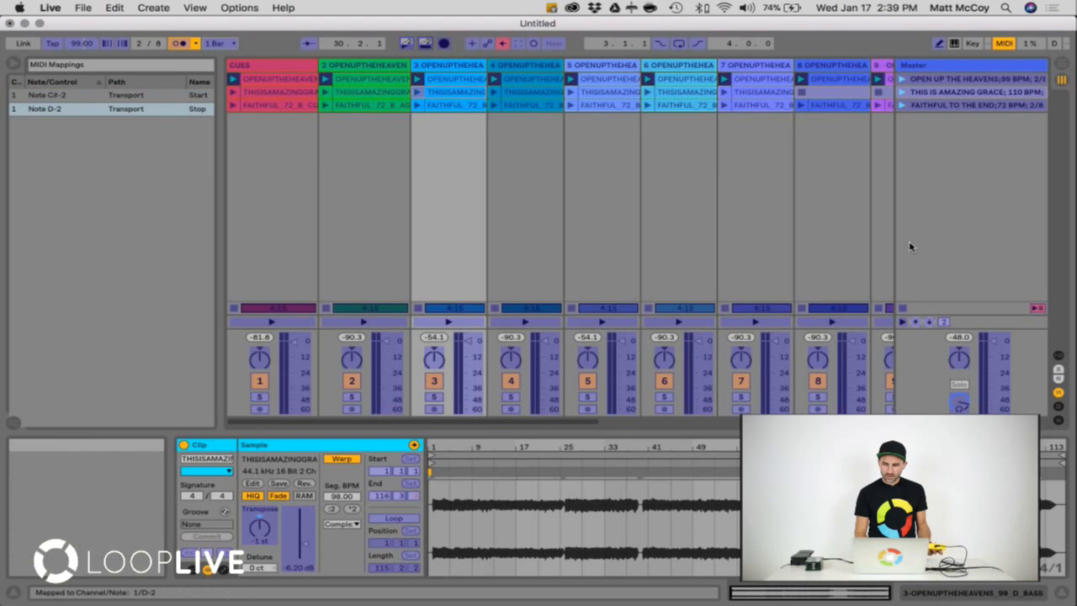
click(1004, 46)
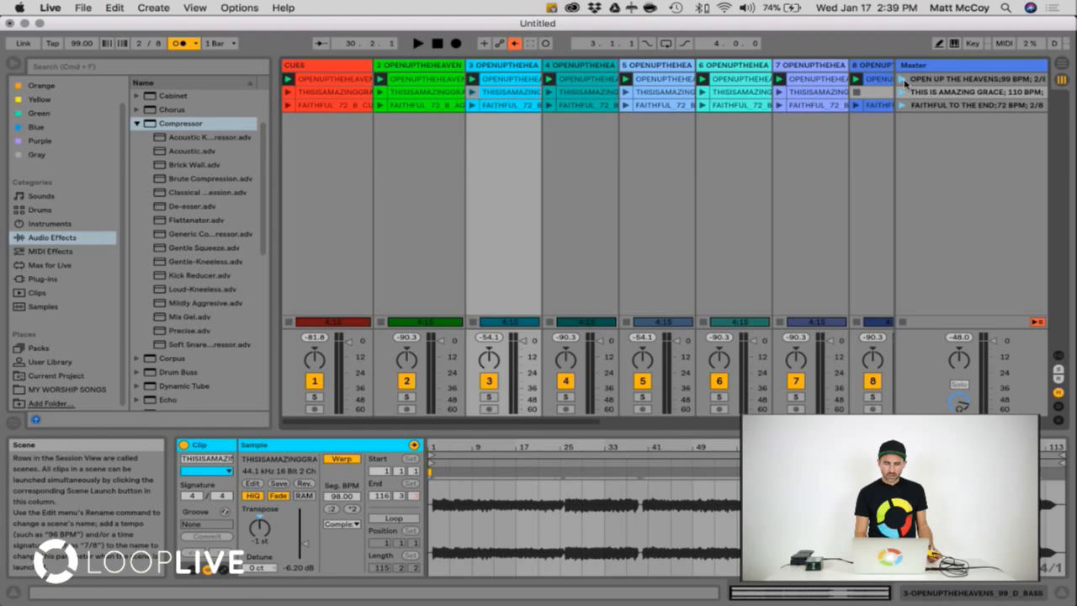
Launch the Open Up the Heavens scene, stop playback, and launch the Faithful to the End scene
click(906, 81)
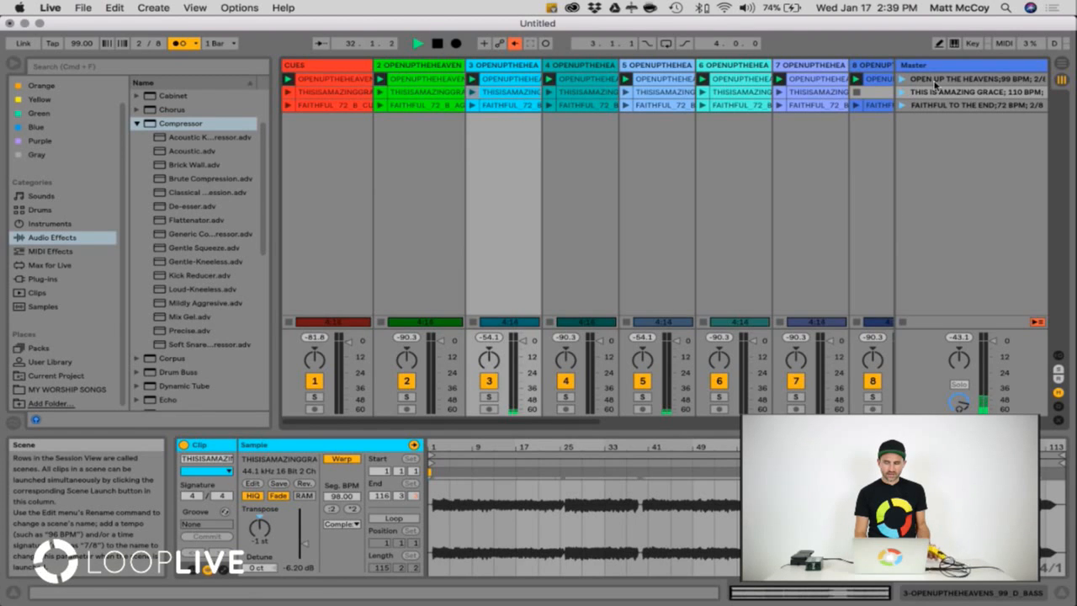
key(space)
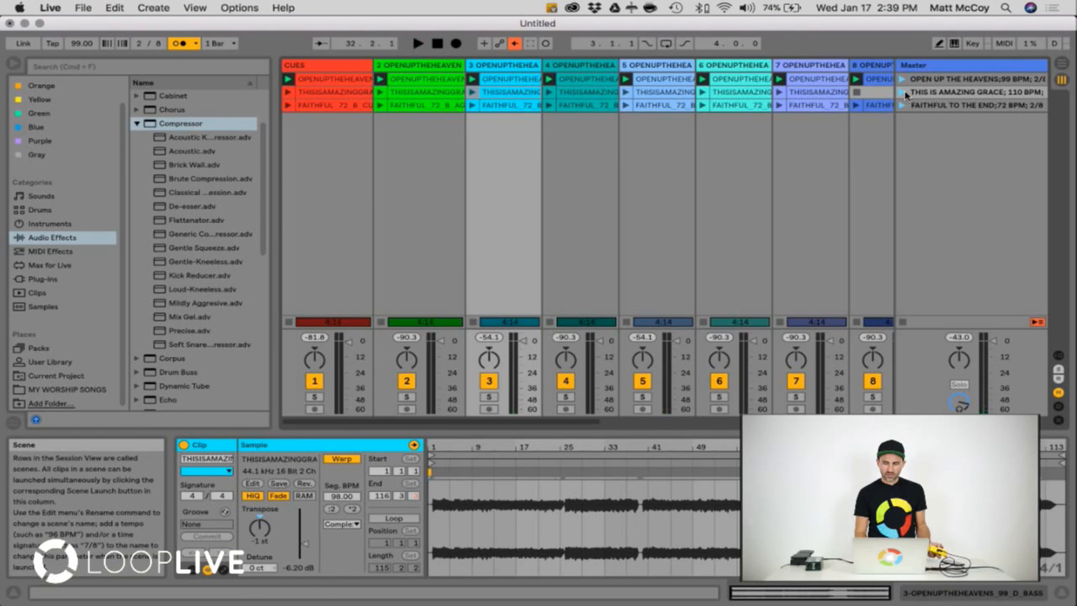
click(904, 106)
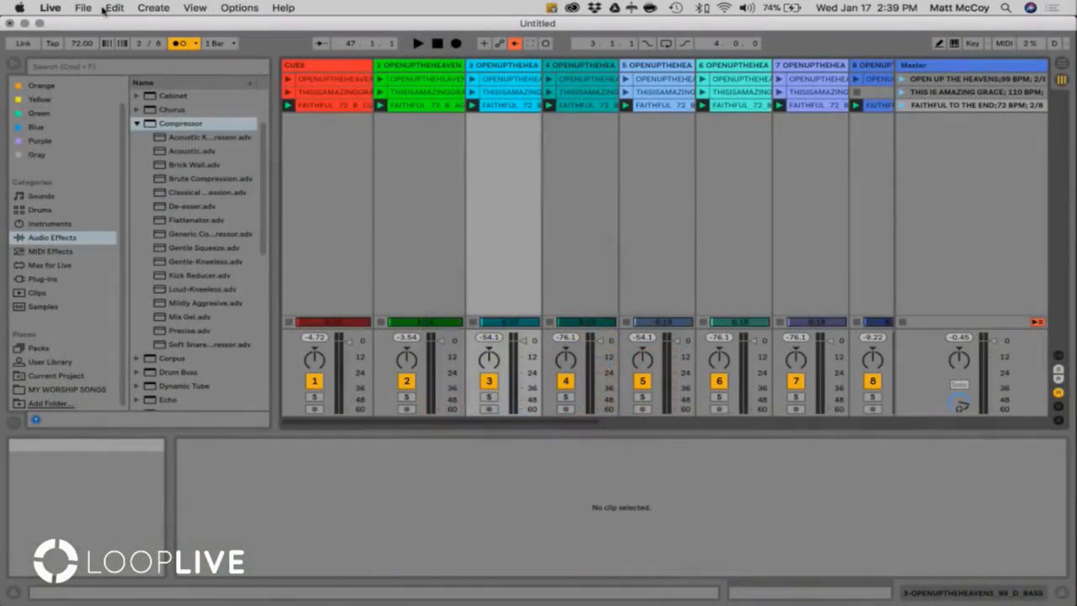
Create a new Live Set without saving the current one and switch to Arrangement View
click(82, 9)
click(103, 24)
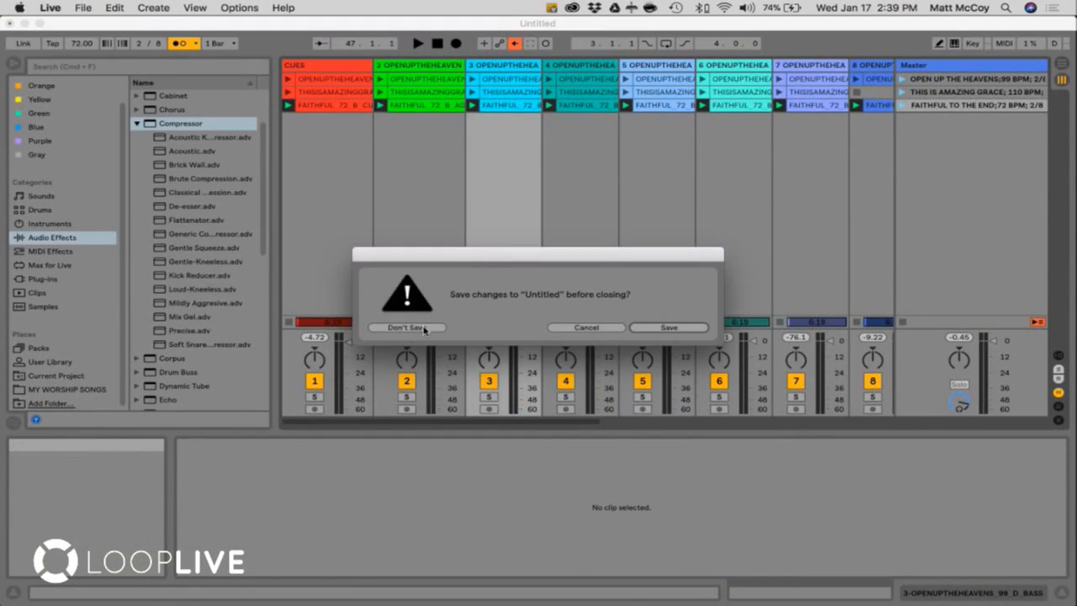
click(420, 327)
key(Tab)
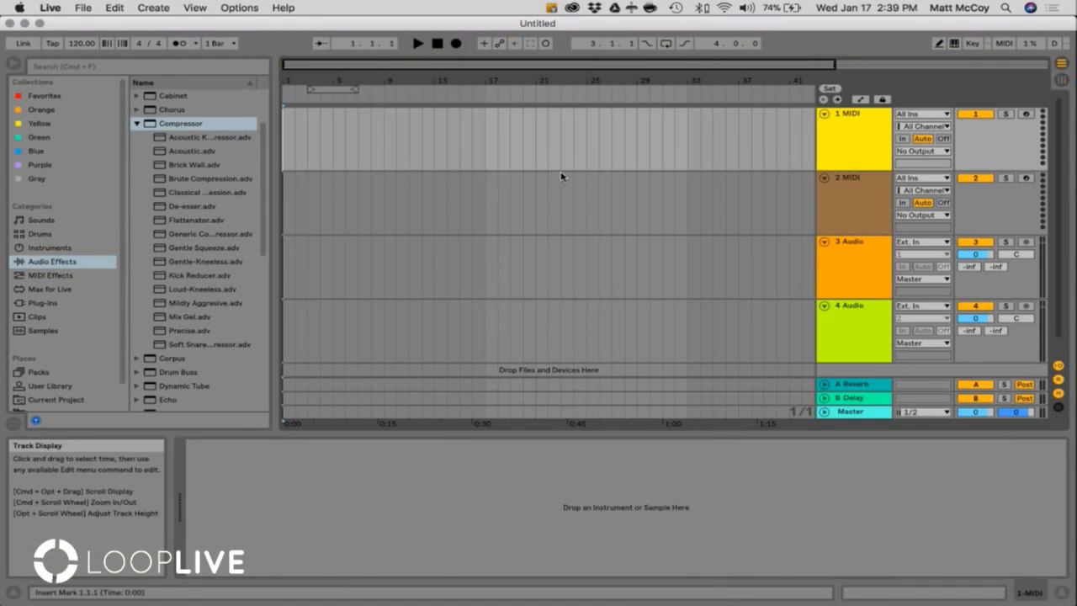
Delete both MIDI tracks, the second audio track, and the Reverb and Delay return tracks, leaving one audio track
click(860, 134)
key(Delete)
key(Delete)
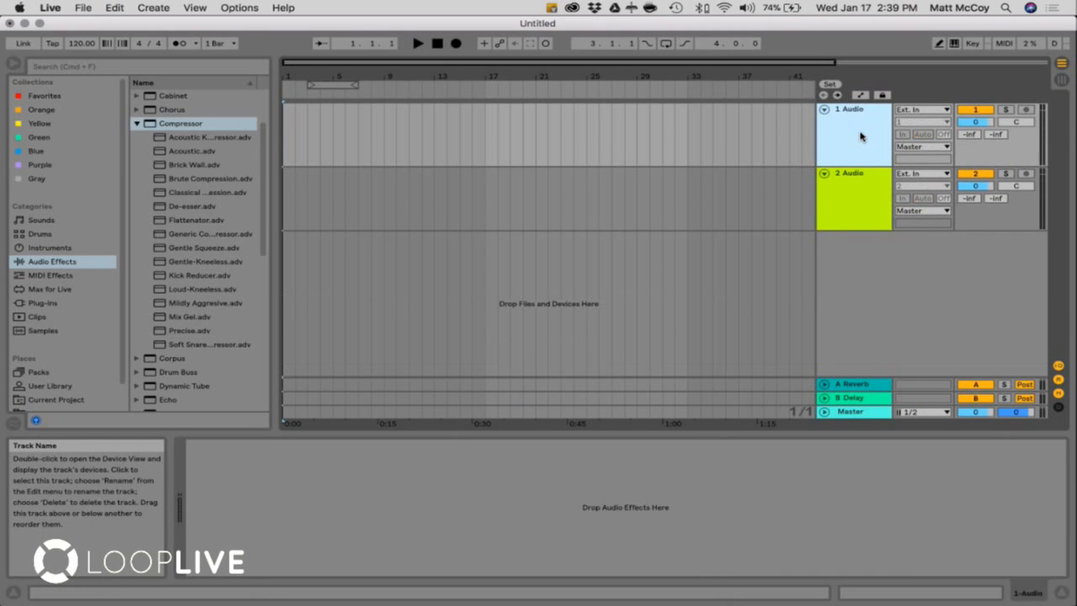
click(852, 206)
key(Delete)
click(855, 386)
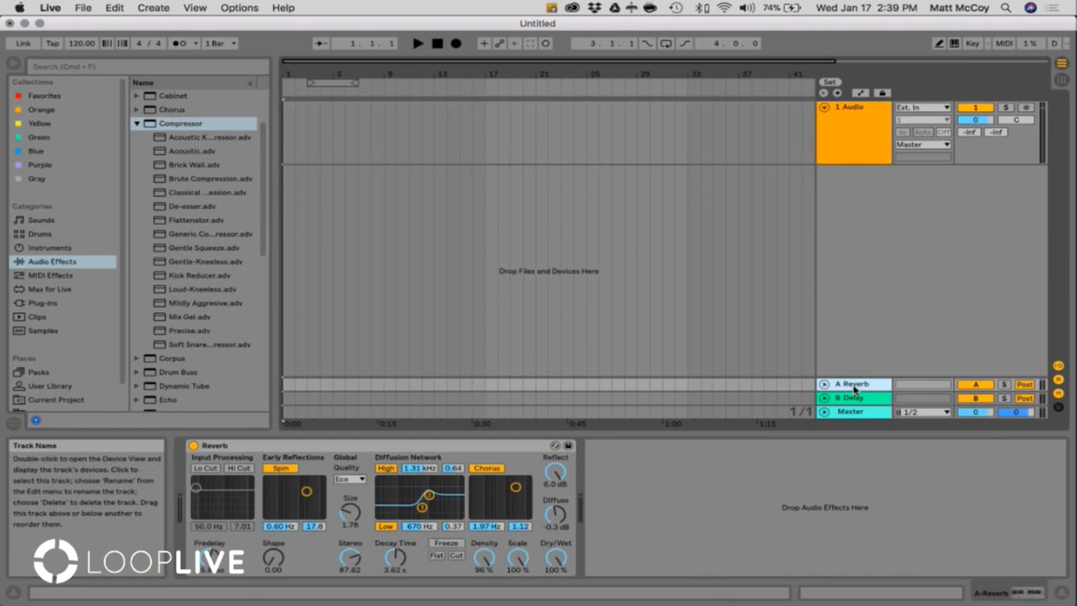
key(Delete)
key(Delete)
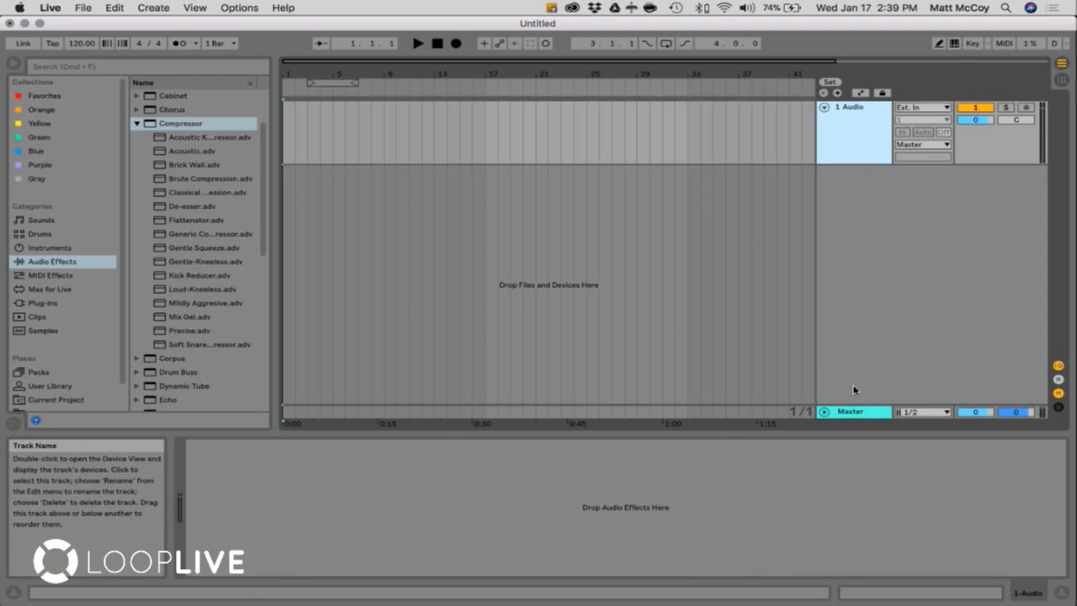
Browse MY WORSHIP SONGS to the MASTERS folder, expand THISISAMAZINGGRACE_98_Bb_MT, and widen the browser to fit the file names
scroll(55, 279, down, 2)
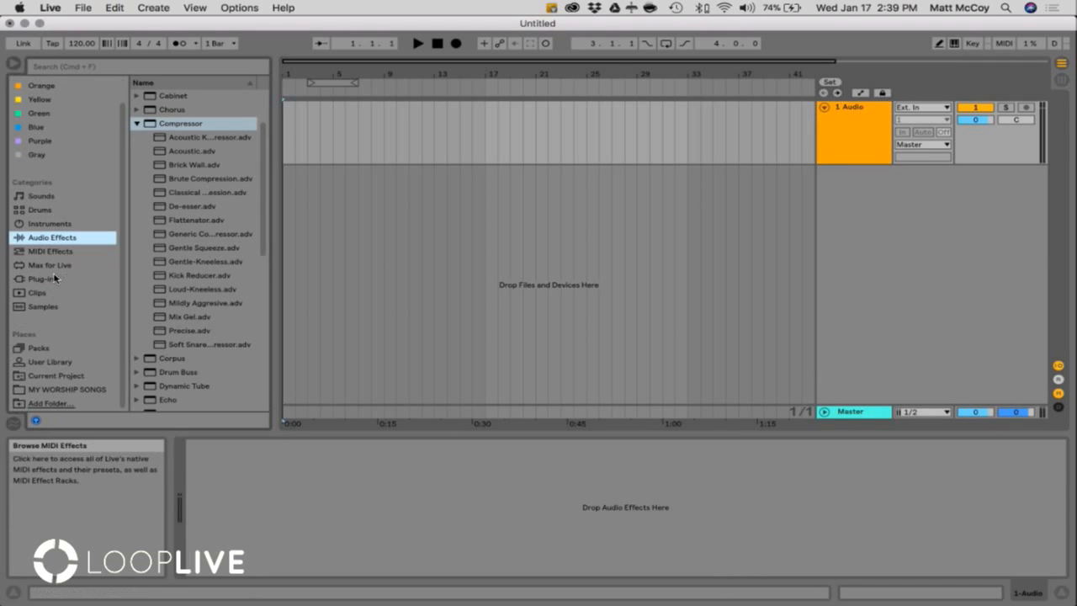
click(49, 389)
drag(274, 184, 365, 183)
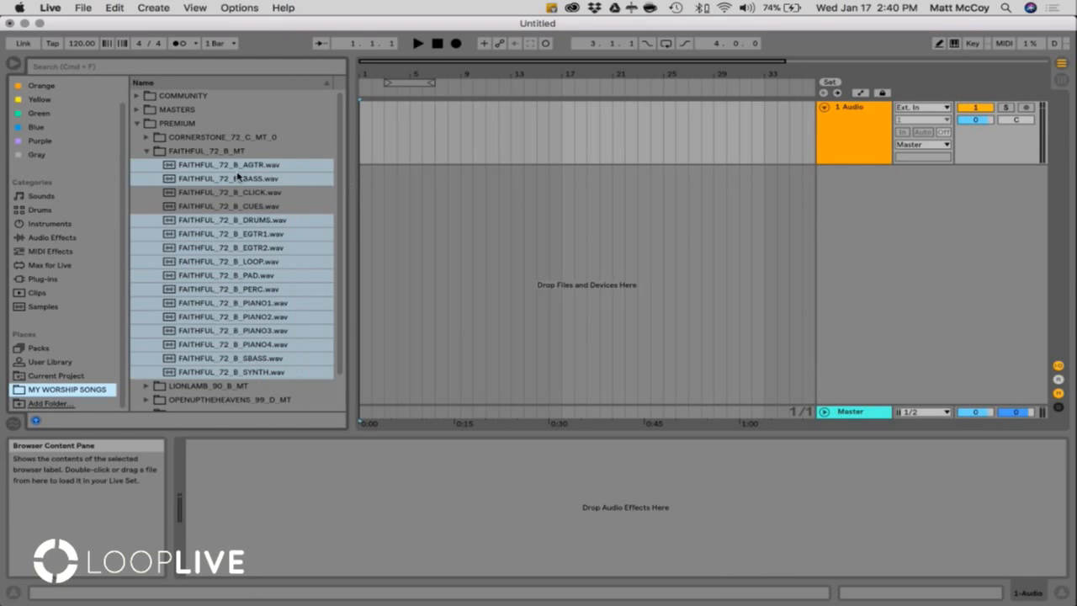
click(148, 151)
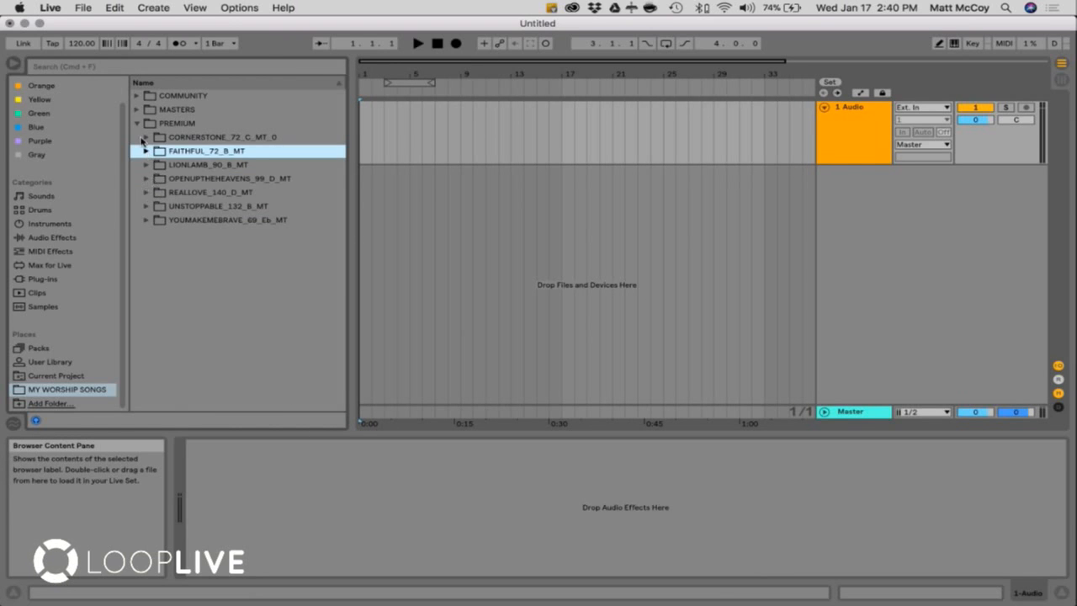
click(136, 123)
click(137, 109)
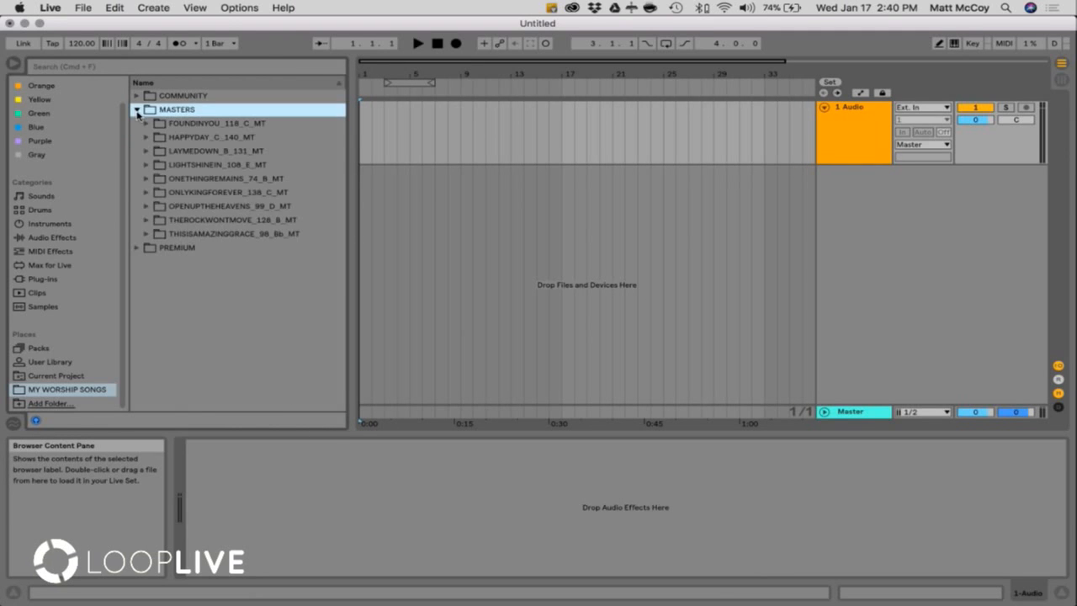
click(145, 235)
drag(347, 282, 390, 277)
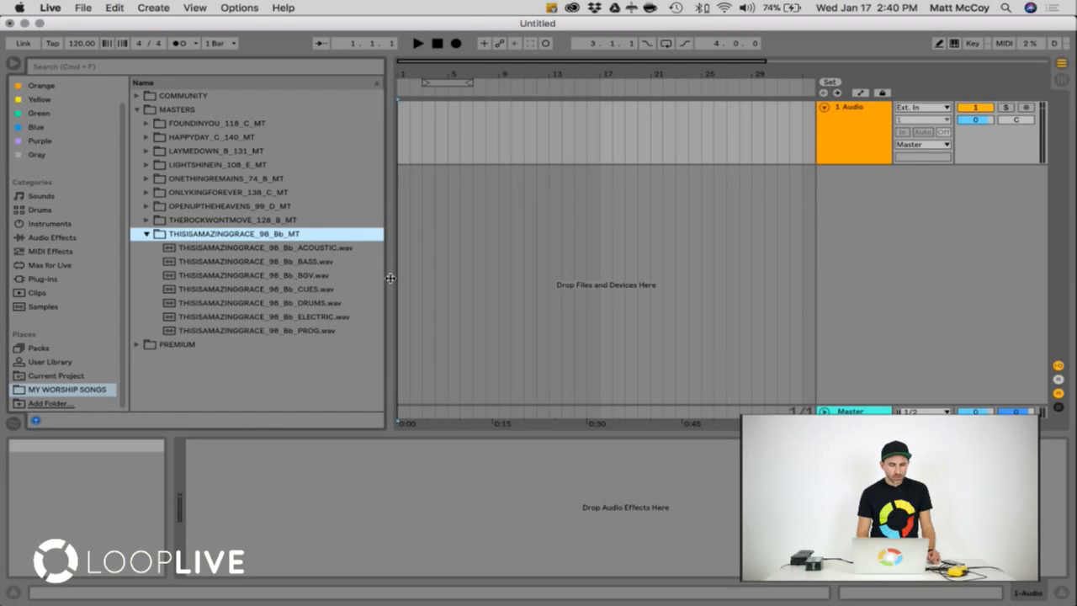
Check the Auto-Warp Long Samples option in the Record/Warp/Launch preferences and close the preferences
click(51, 7)
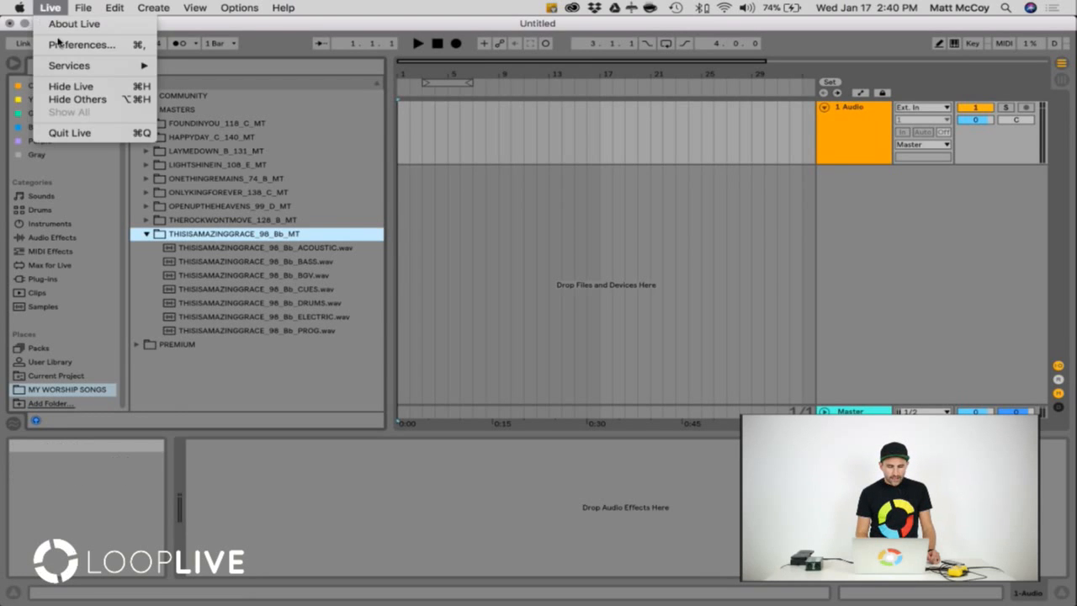
click(61, 42)
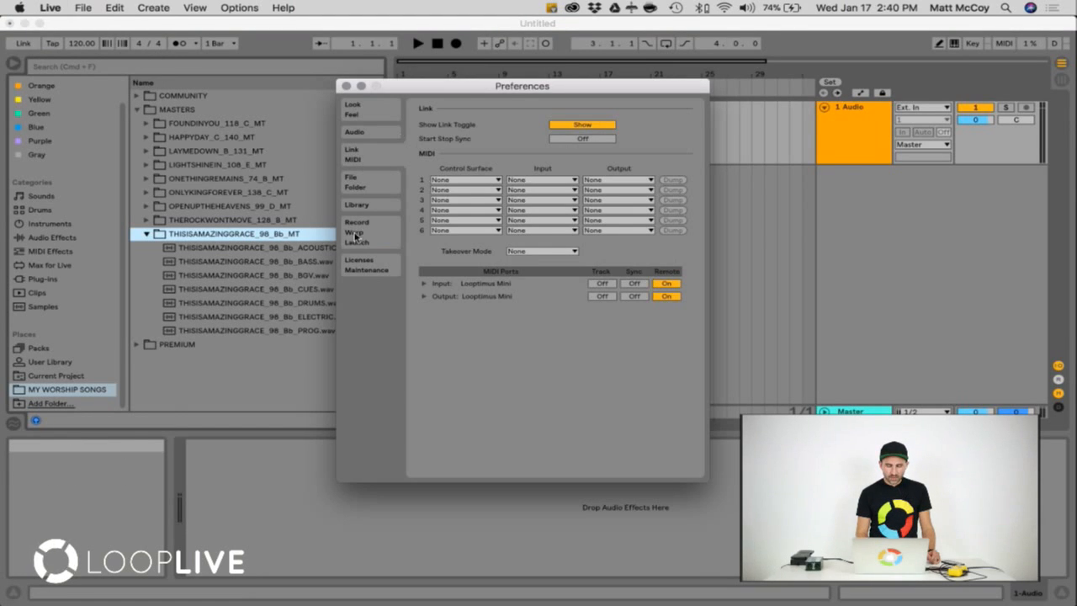
click(355, 234)
mouse_move(429, 254)
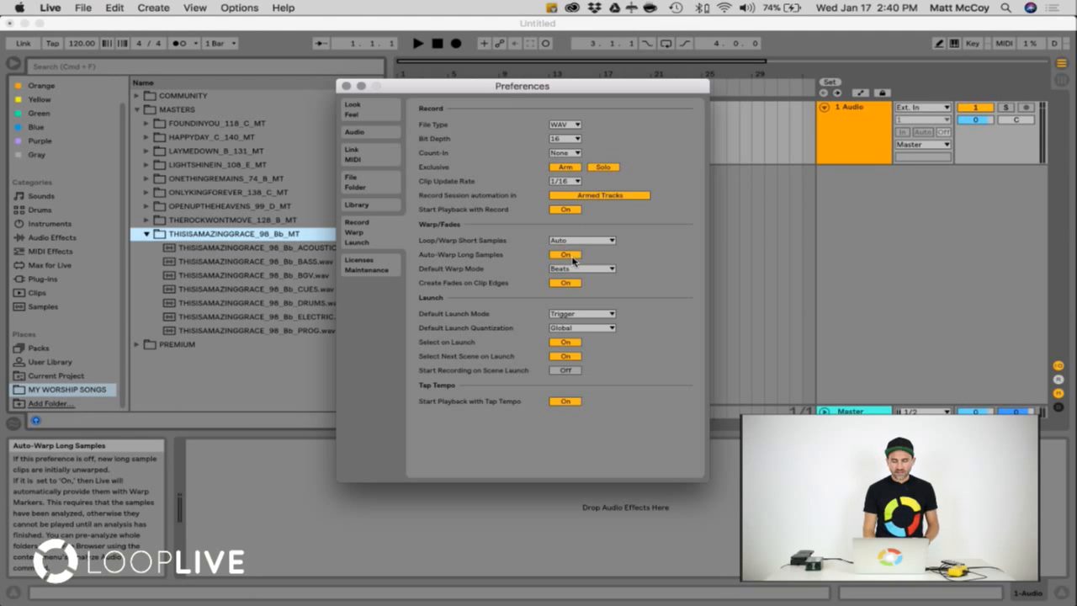
click(346, 85)
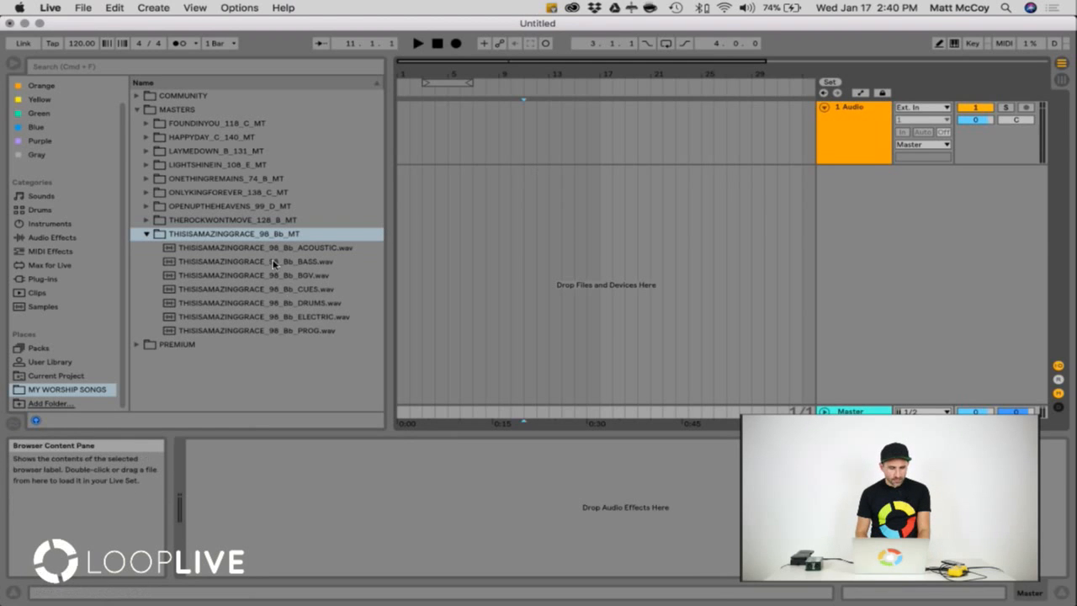
Set the song tempo to 98 BPM
click(82, 43)
text(98)
key(Return)
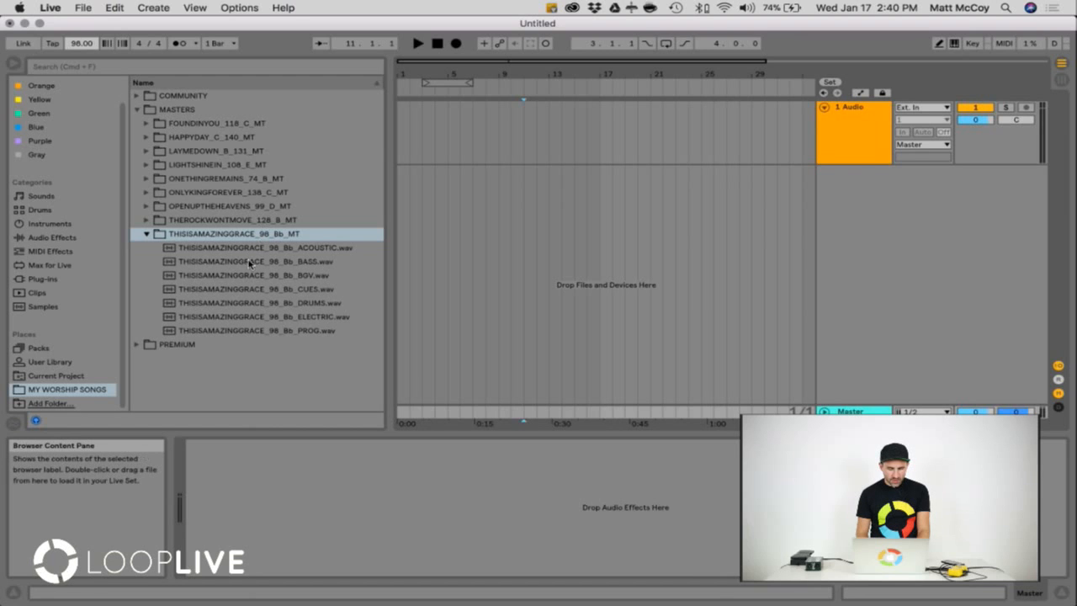
Place THISISAMAZINGGRACE_98_Bb_CUES.wav at the start of the audio track and rename the track CUES
drag(246, 293, 404, 149)
click(858, 133)
key(super+r)
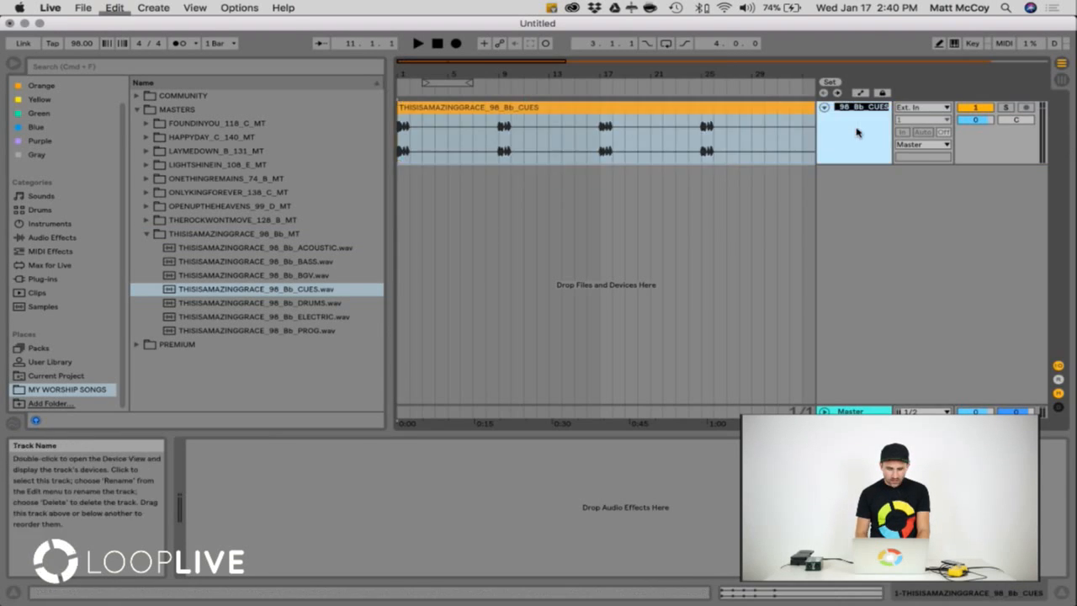
text(CUES)
key(Return)
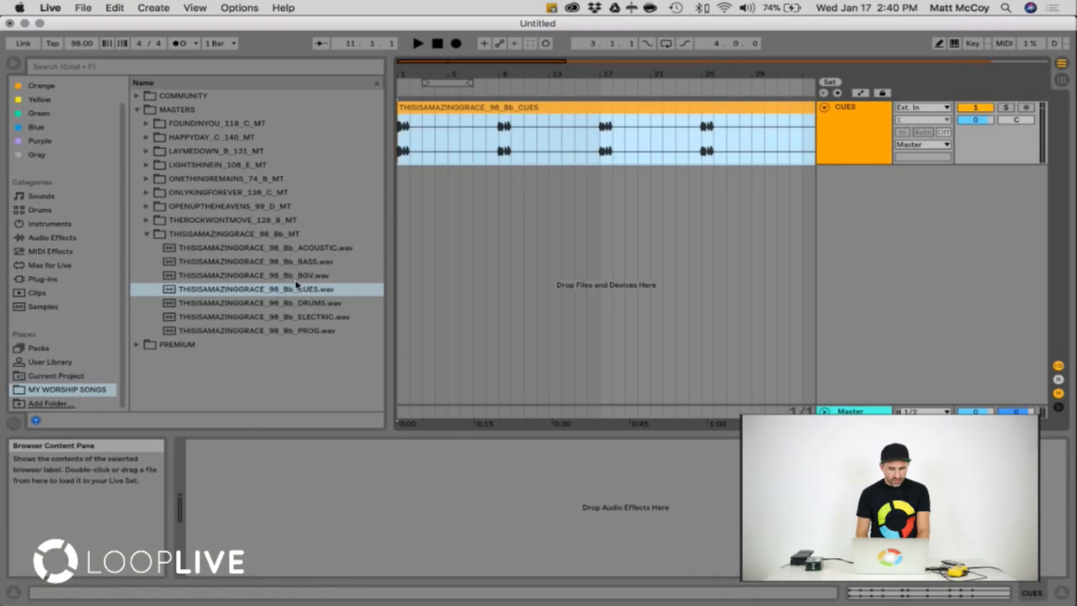
Add the ACOUSTIC, BASS, BGV, DRUMS, ELECTRIC and PROG stems at bar 1 on separate new tracks below CUES
click(289, 247)
shift+click(287, 332)
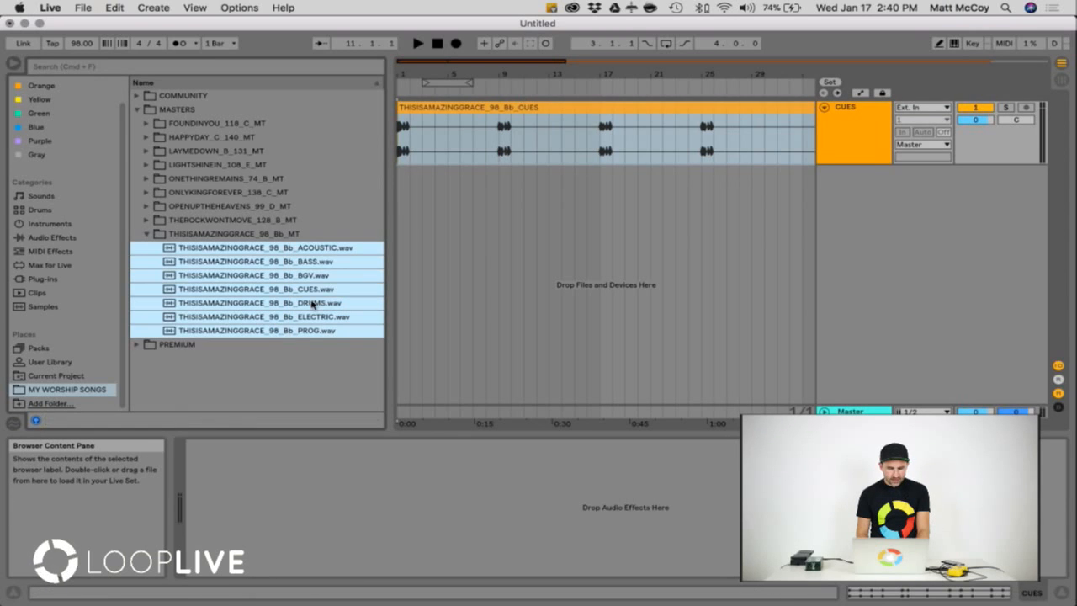
super+click(285, 286)
mouse_move(496, 252)
mouse_down()
mouse_move(457, 216)
mouse_move(398, 195)
mouse_move(239, 198)
mouse_up()
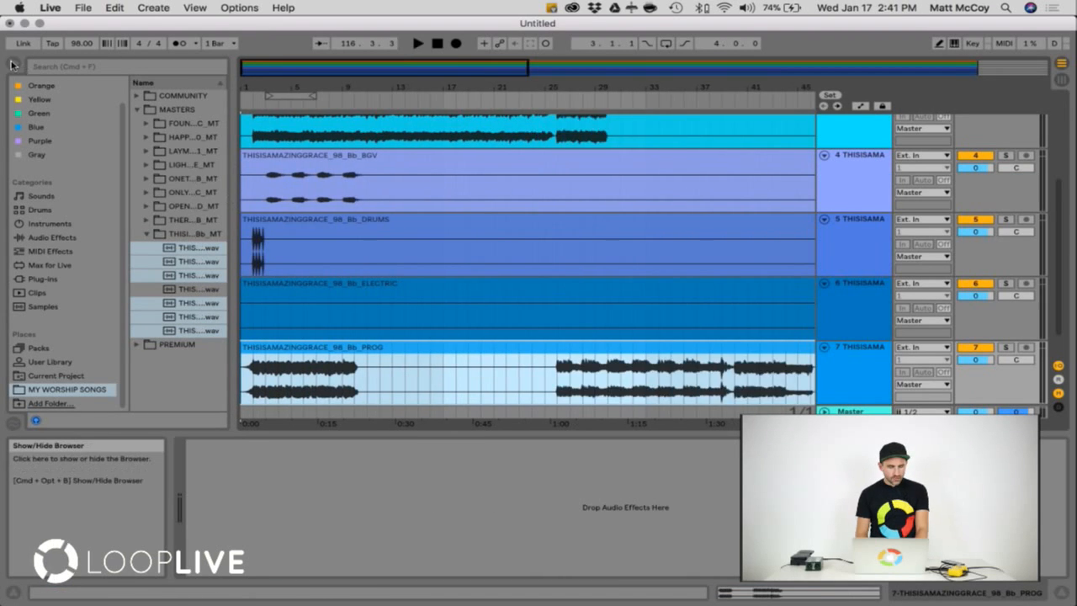
Hide the browser and fit the full length of the song in the arrangement
click(13, 63)
click(277, 250)
scroll(252, 264, up, 4)
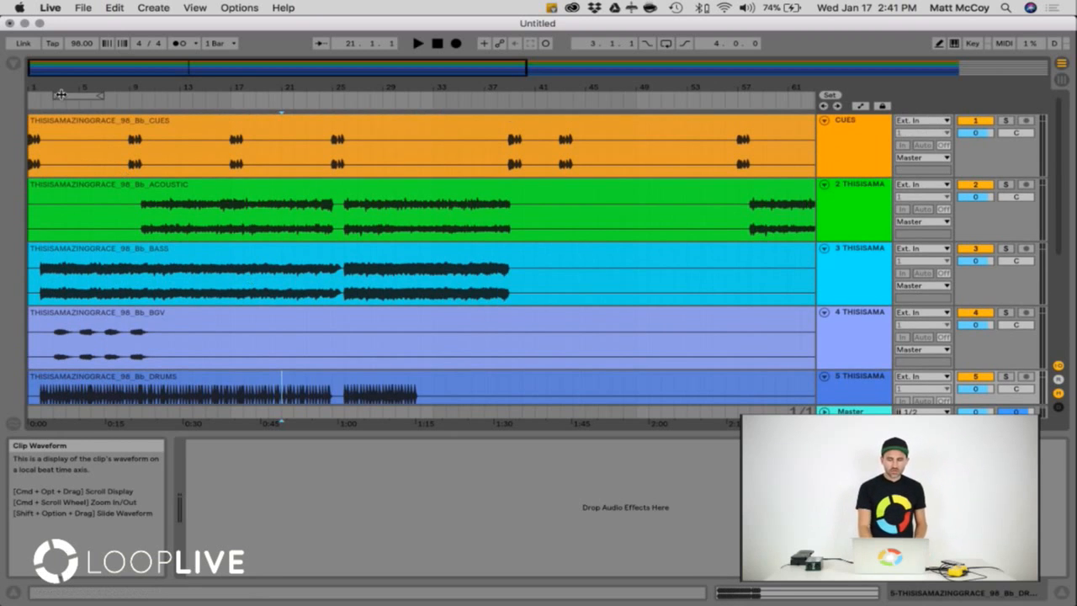
drag(56, 90, 43, 48)
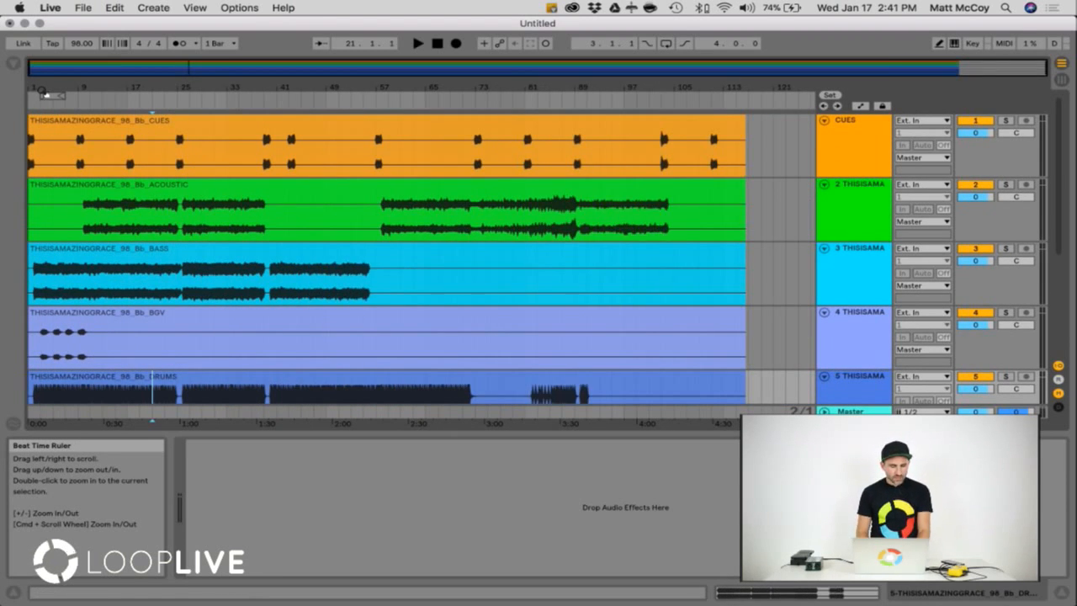
Turn on the metronome for a short playback check and hide the mixer's In/Out section
click(176, 43)
click(51, 116)
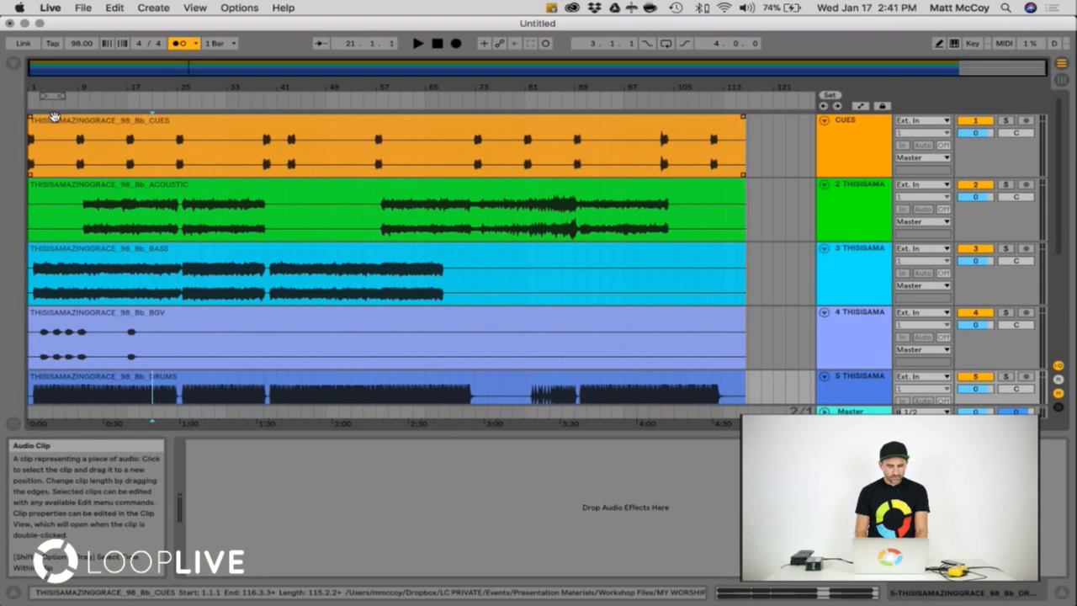
key(space)
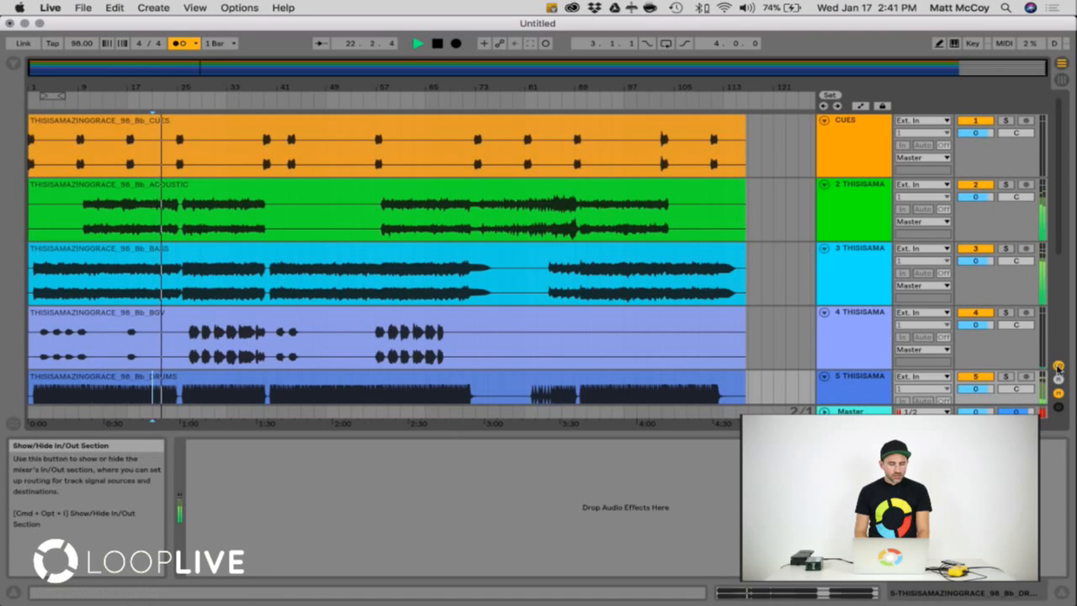
click(1058, 366)
drag(137, 90, 152, 171)
click(155, 195)
key(space)
scroll(153, 194, up, 2)
scroll(153, 194, left, 3)
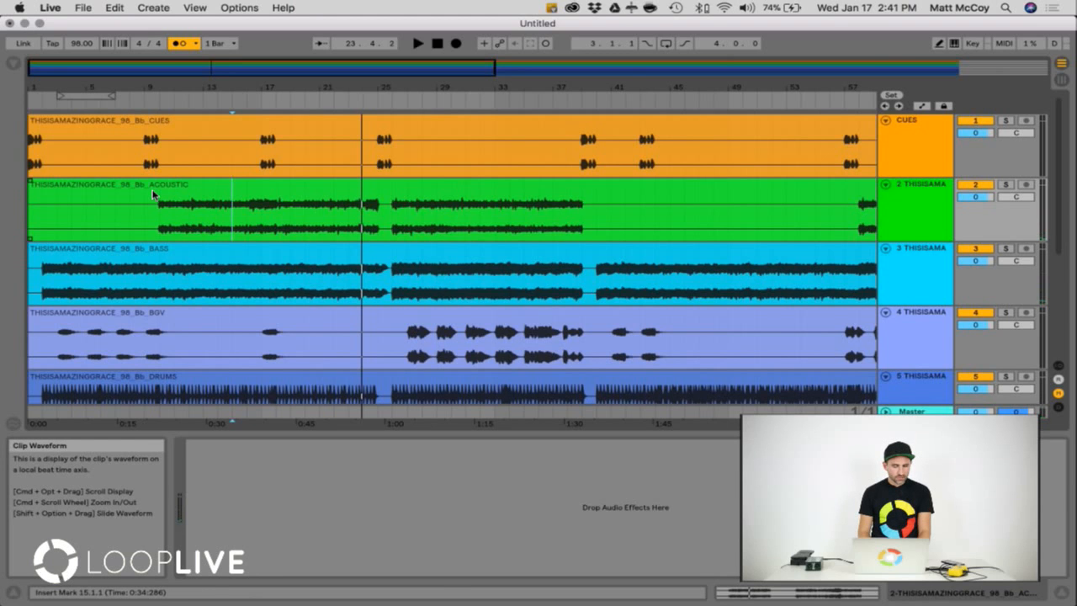
Play the arrangement from bar 1 to hear the first cue, and stop playback
drag(53, 88, 71, 179)
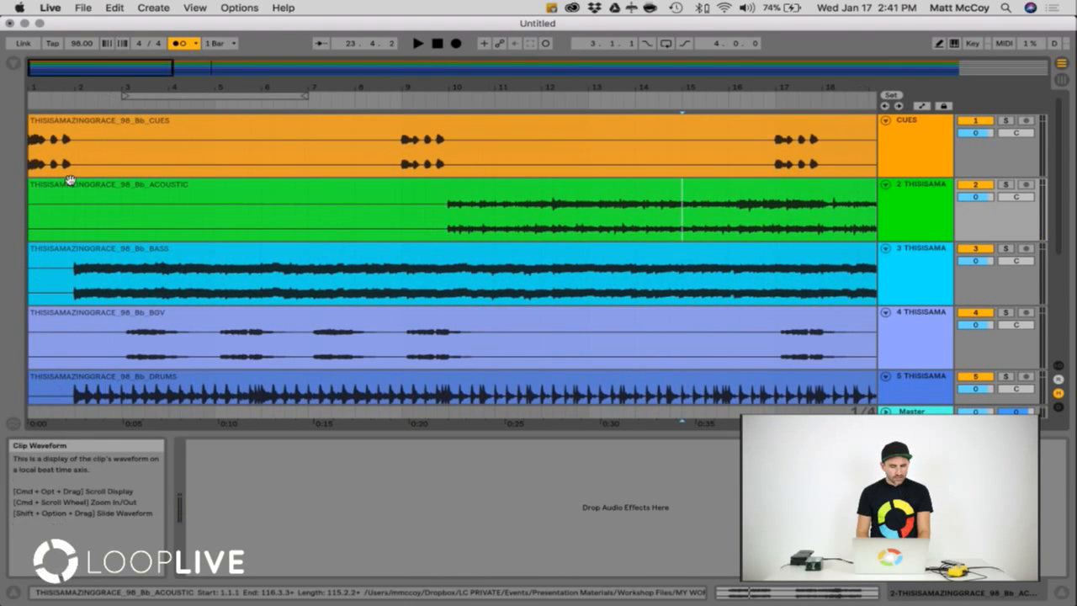
click(74, 151)
click(31, 153)
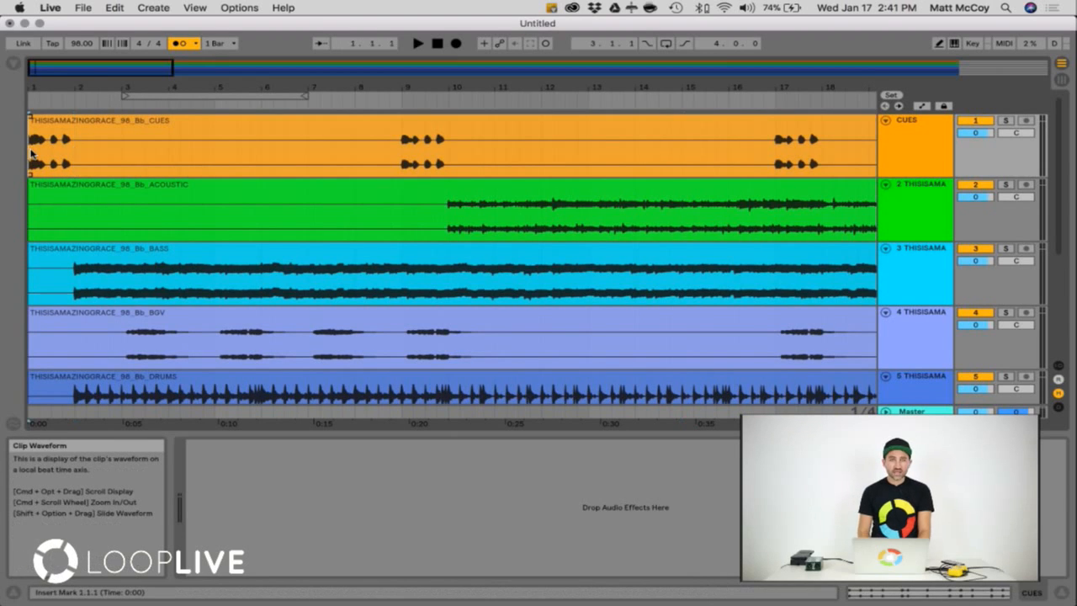
key(space)
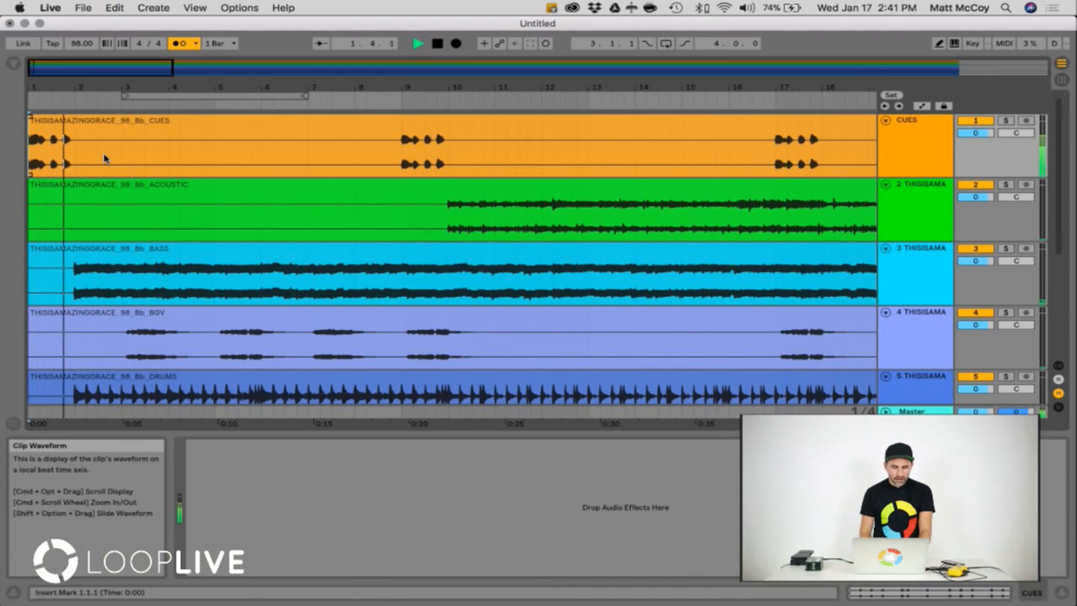
key(space)
Add a locator at bar 2, where the band comes in, and name it INTRO
click(75, 155)
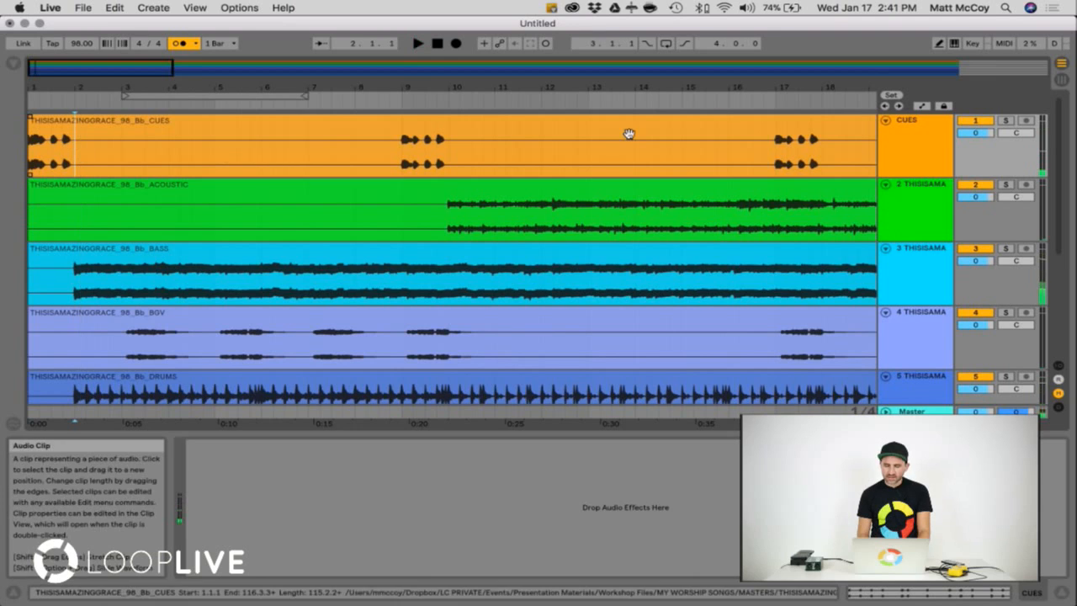
click(894, 98)
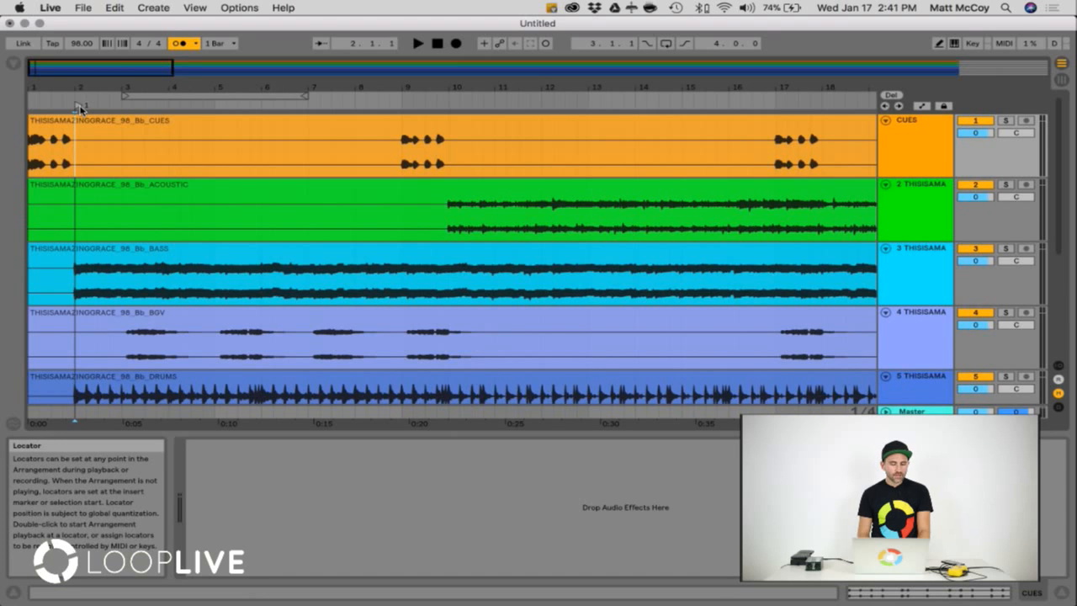
right_click(77, 108)
click(104, 125)
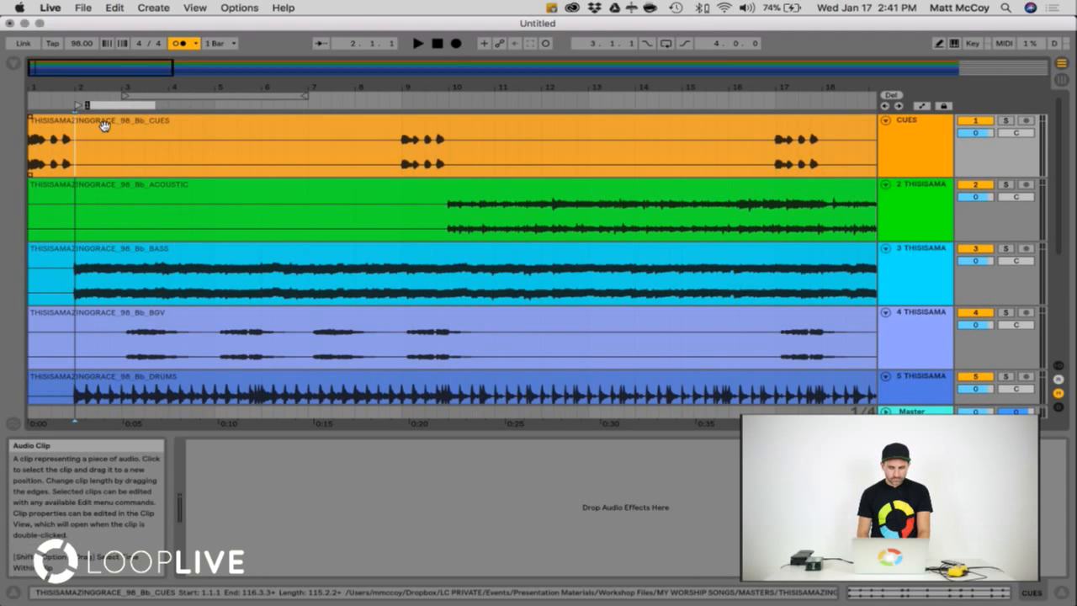
text(INTRO)
key(Return)
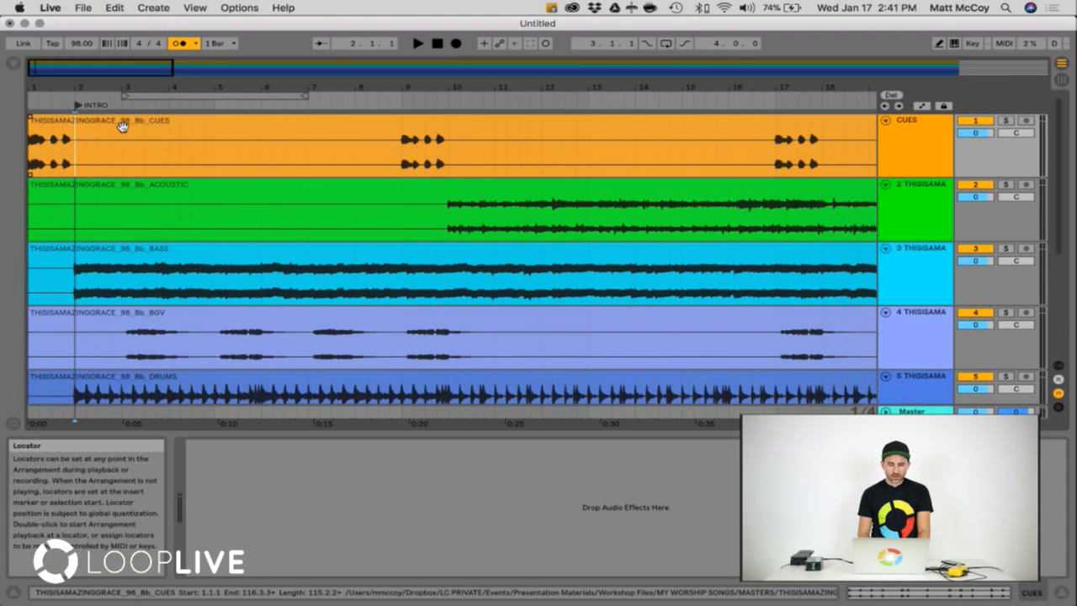
Play from the cue at bar 9, add a locator at bar 10, and name it VERSE
click(402, 161)
key(space)
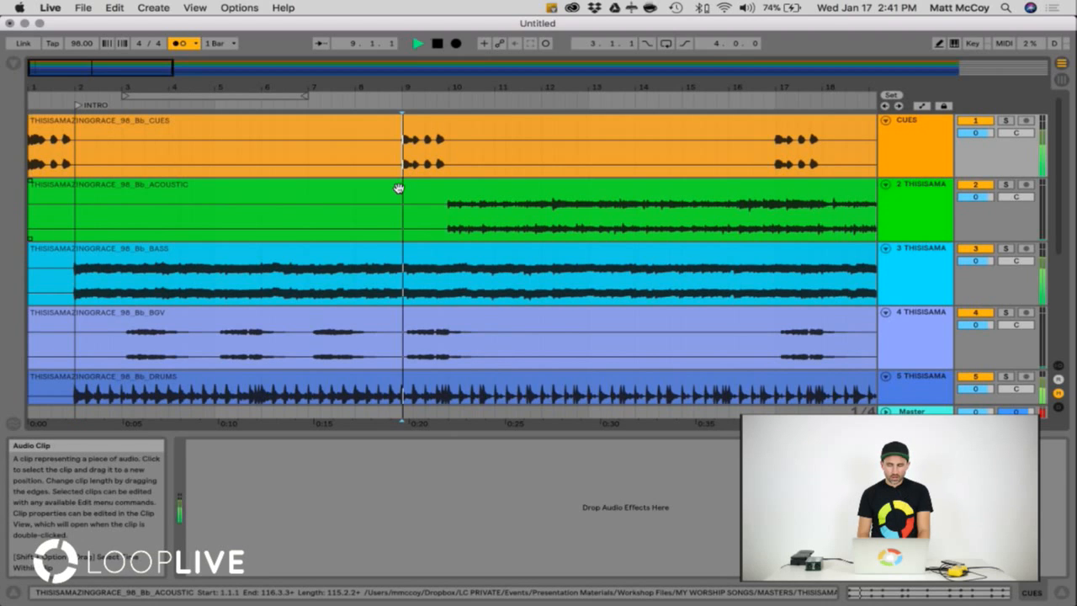
click(891, 96)
right_click(453, 105)
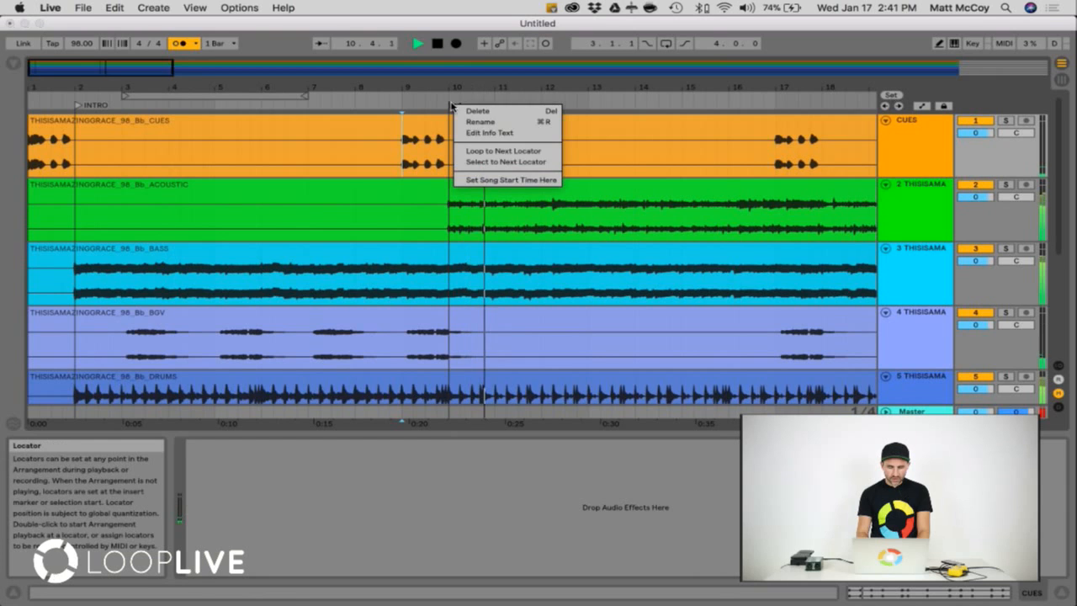
click(474, 124)
text(V)
key(Return)
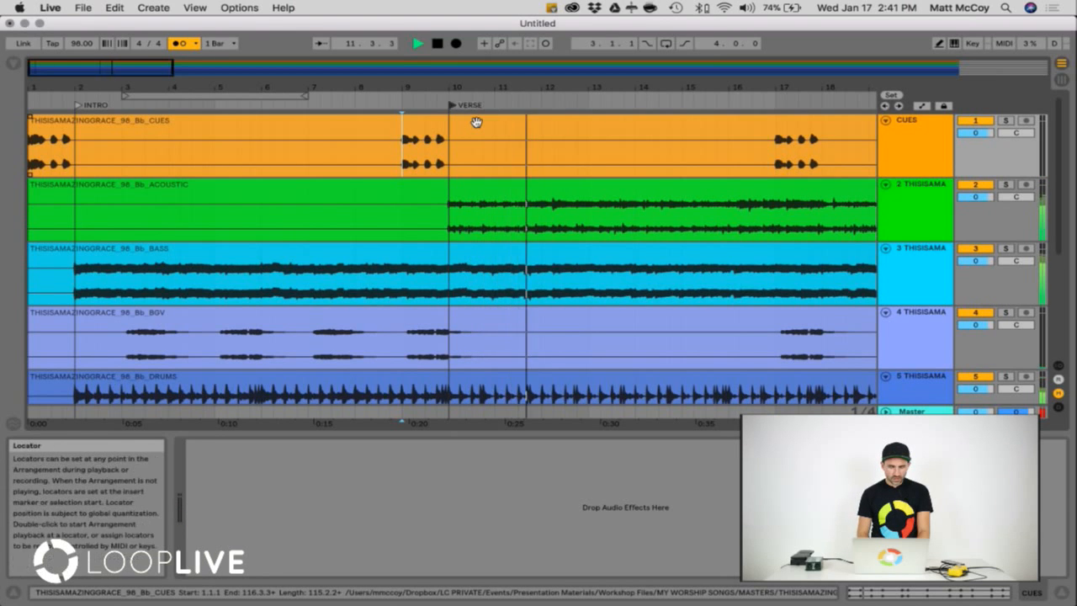
Add a locator during the bar 17 cue, move it to bar 18, and name it VERSE
scroll(569, 169, right, 10)
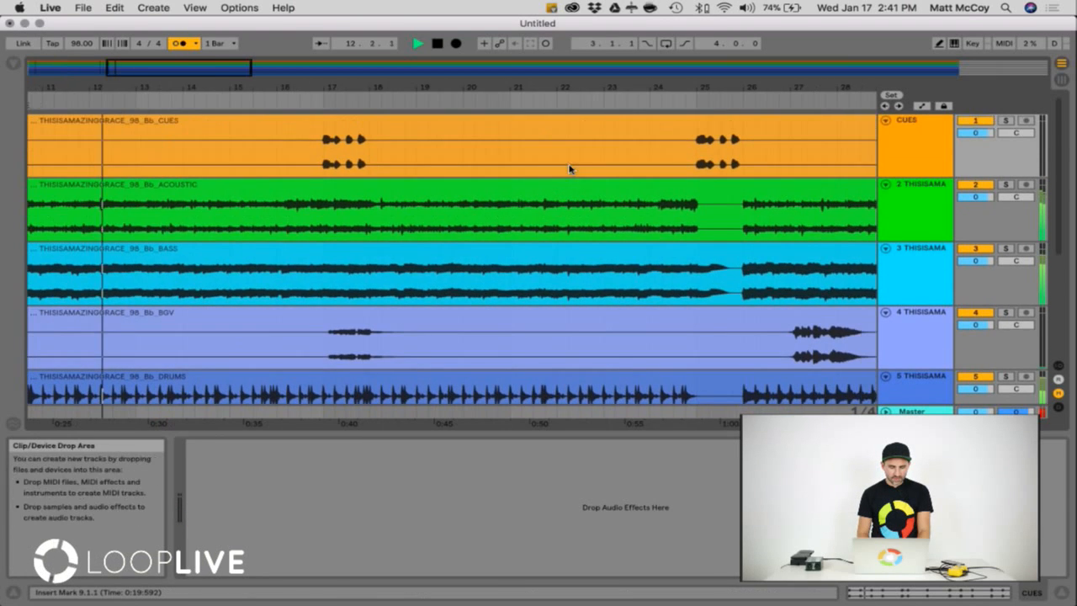
click(312, 99)
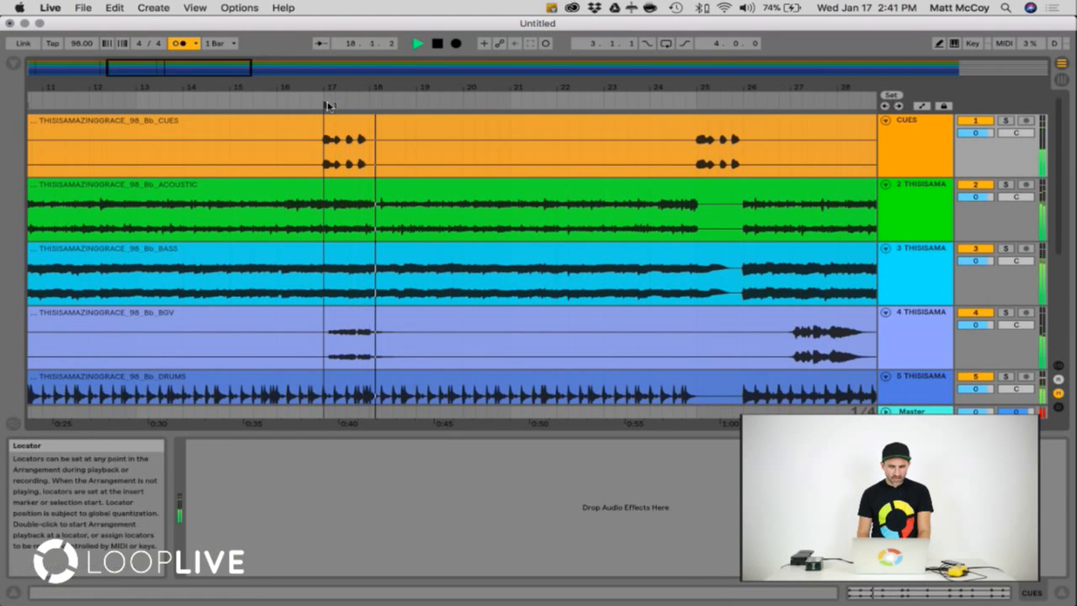
drag(332, 105, 373, 106)
right_click(374, 107)
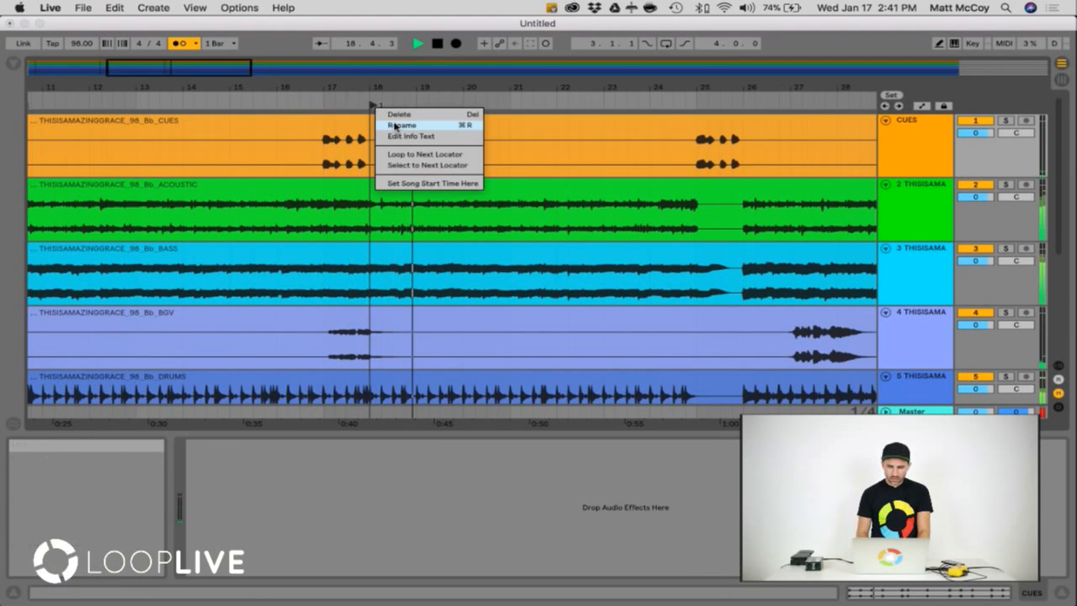
click(401, 125)
text(VERSE)
key(Return)
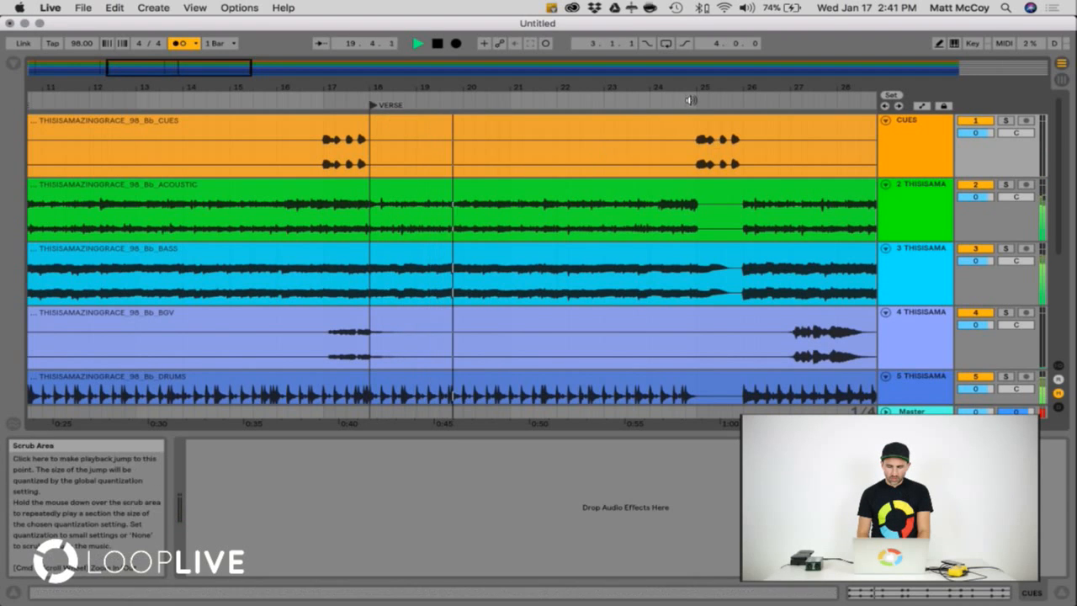
Add a locator at bar 26 named CHORUS, and stop playback
click(692, 148)
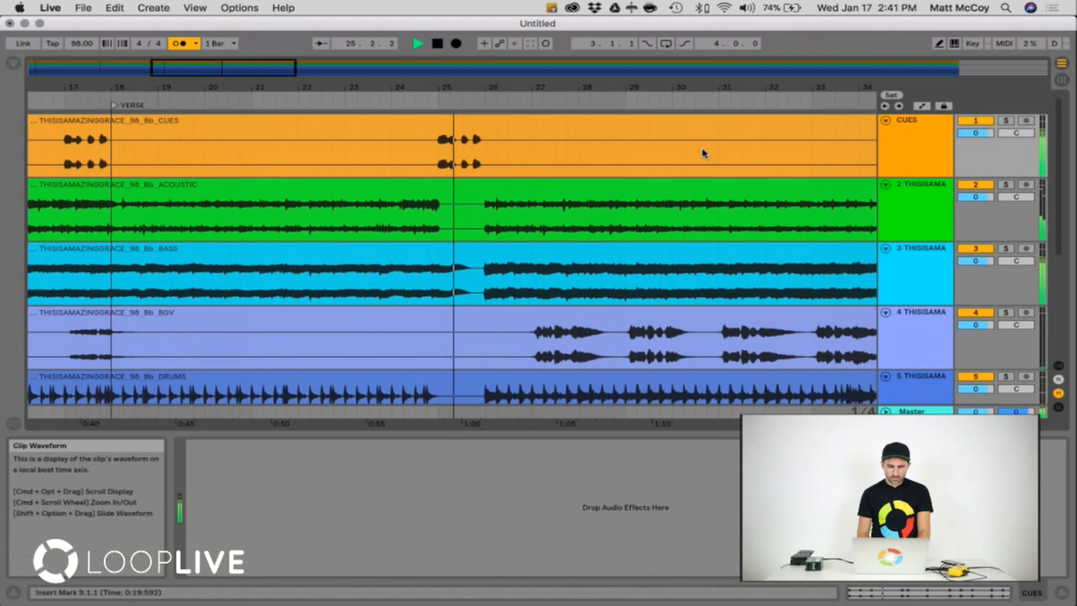
click(892, 96)
drag(442, 105, 488, 106)
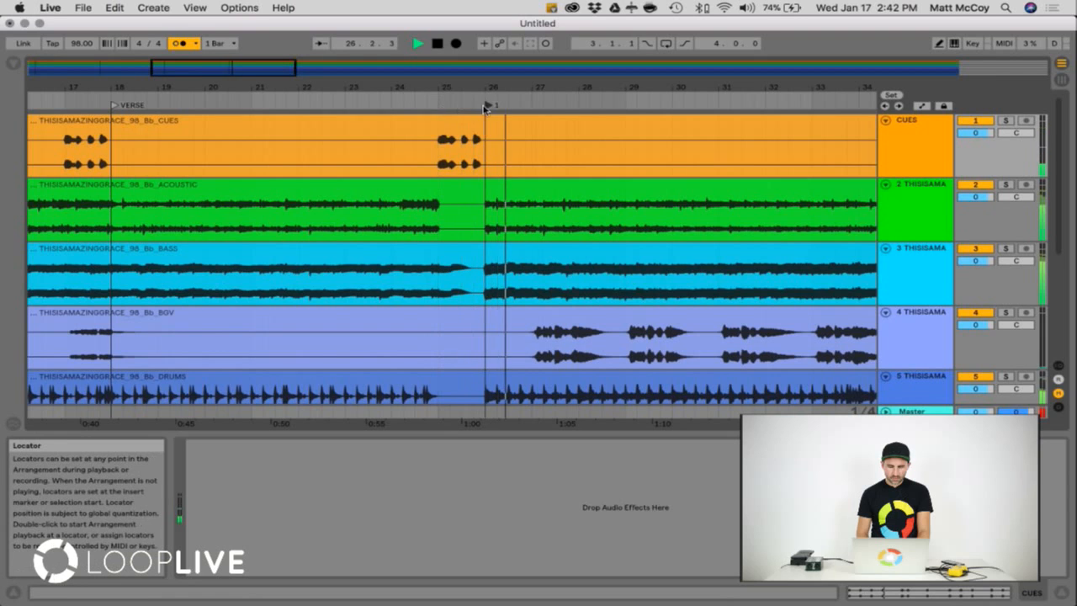
right_click(489, 106)
click(505, 126)
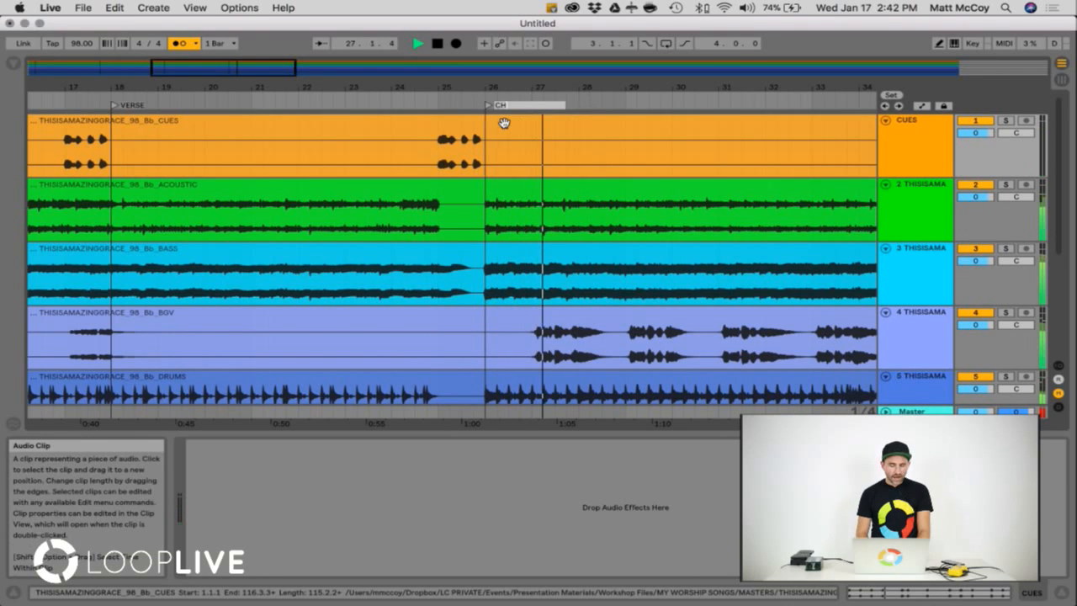
text(CHORUS)
key(Return)
click(542, 204)
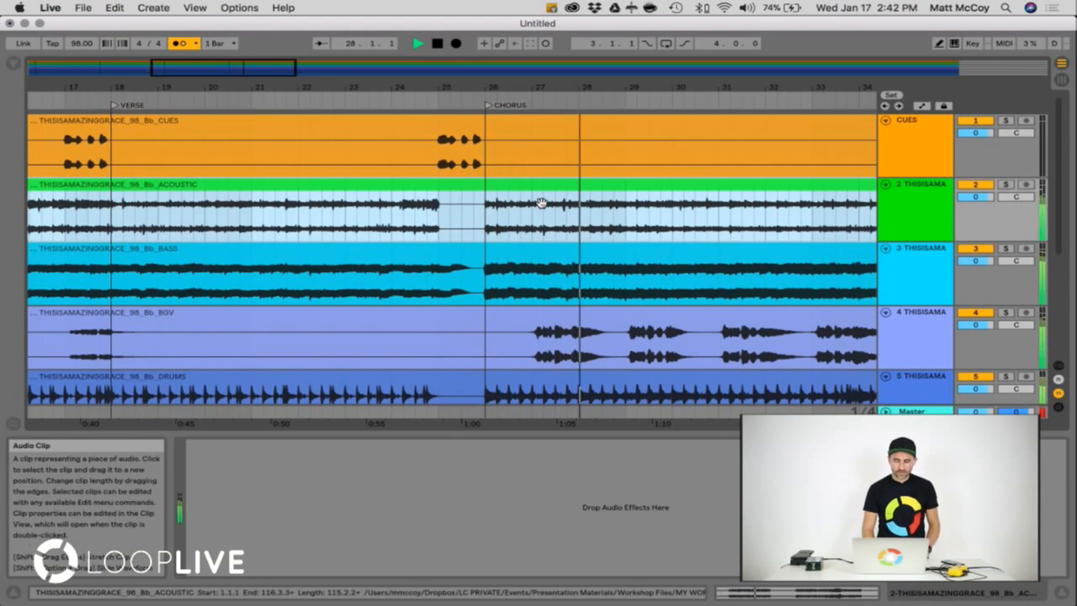
key(space)
drag(540, 87, 540, 42)
drag(212, 90, 206, 89)
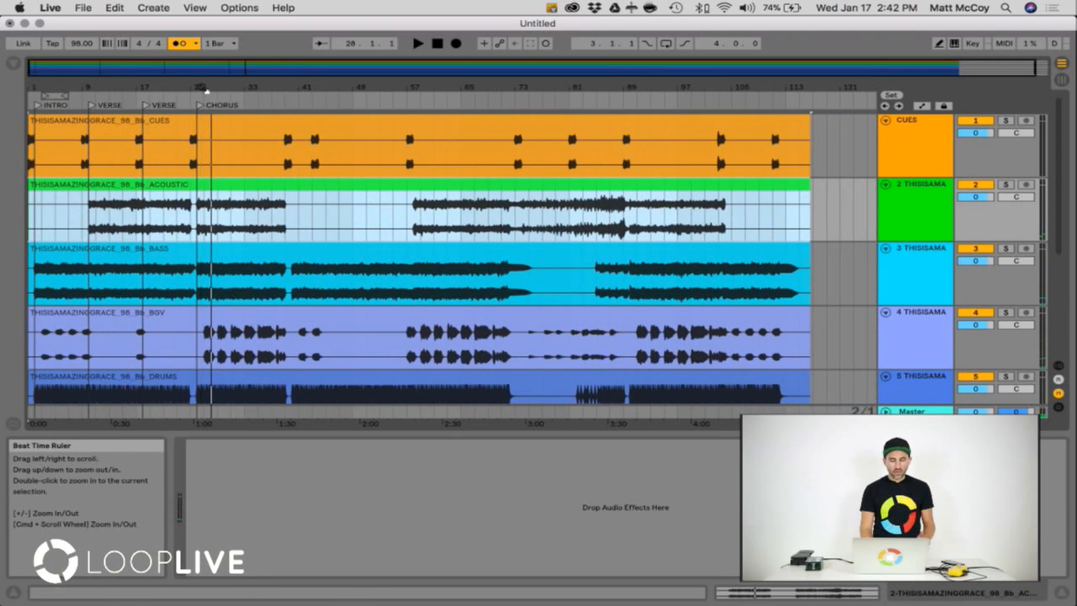
click(370, 270)
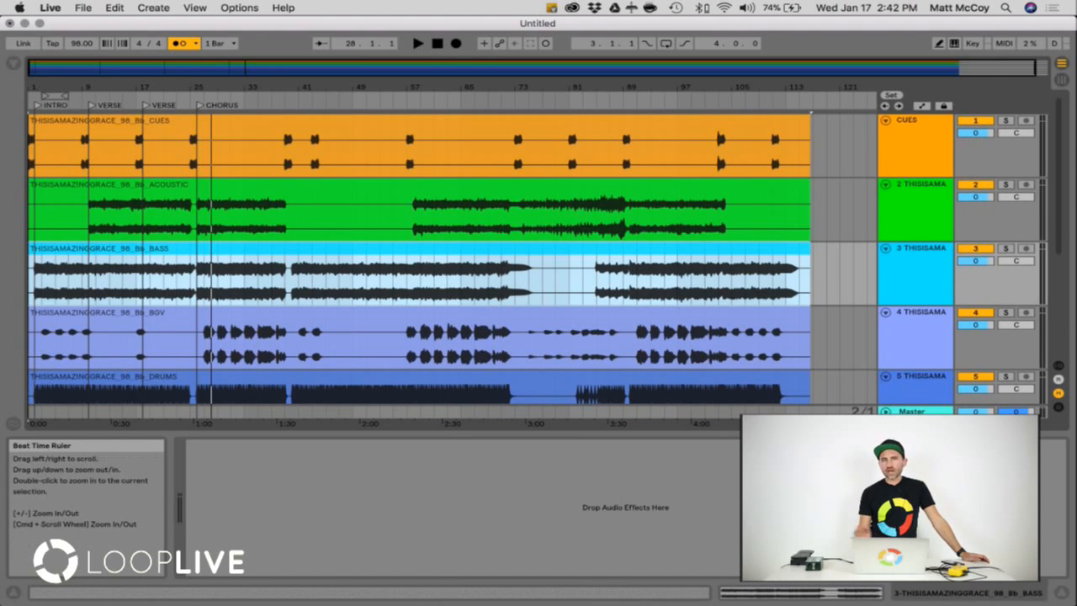
mouse_move(35, 87)
mouse_down()
mouse_move(35, 127)
mouse_move(48, 94)
mouse_up()
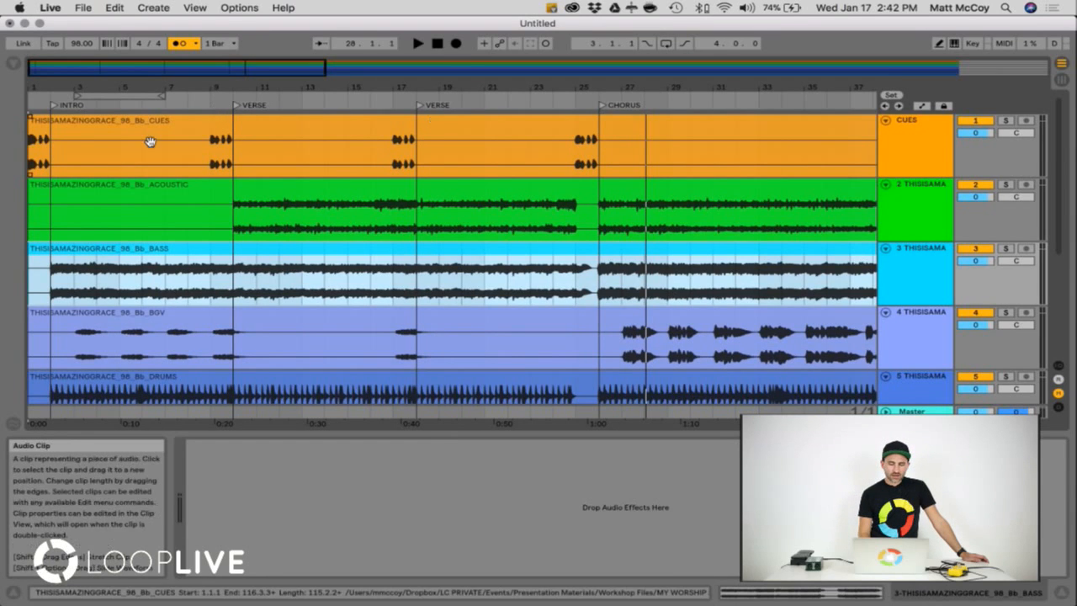
Play the song from the start, jump playback to the CHORUS locator and the first VERSE locator, and stop
click(437, 43)
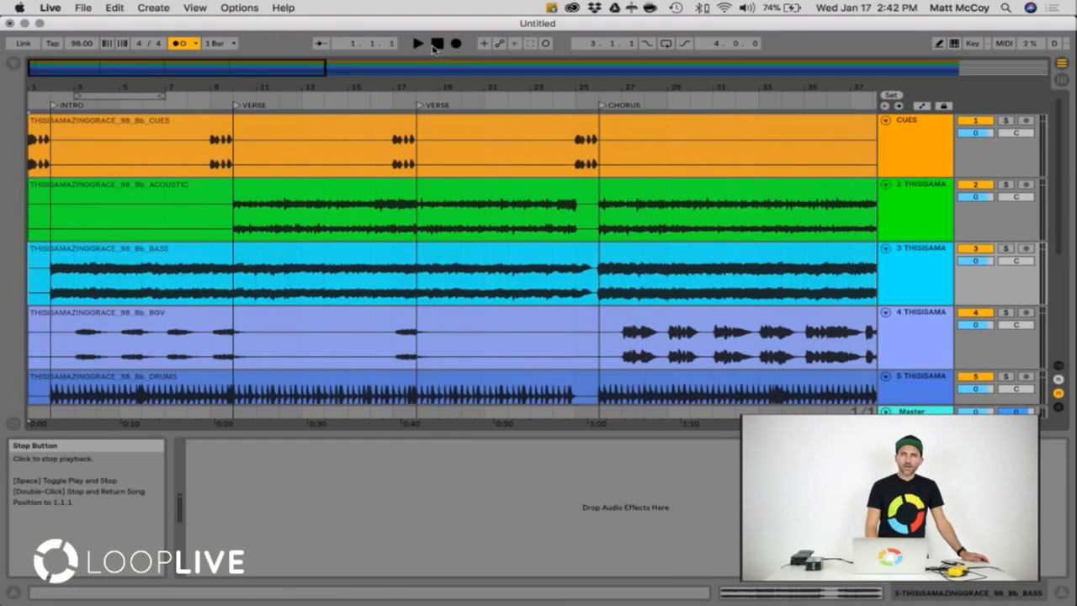
click(418, 43)
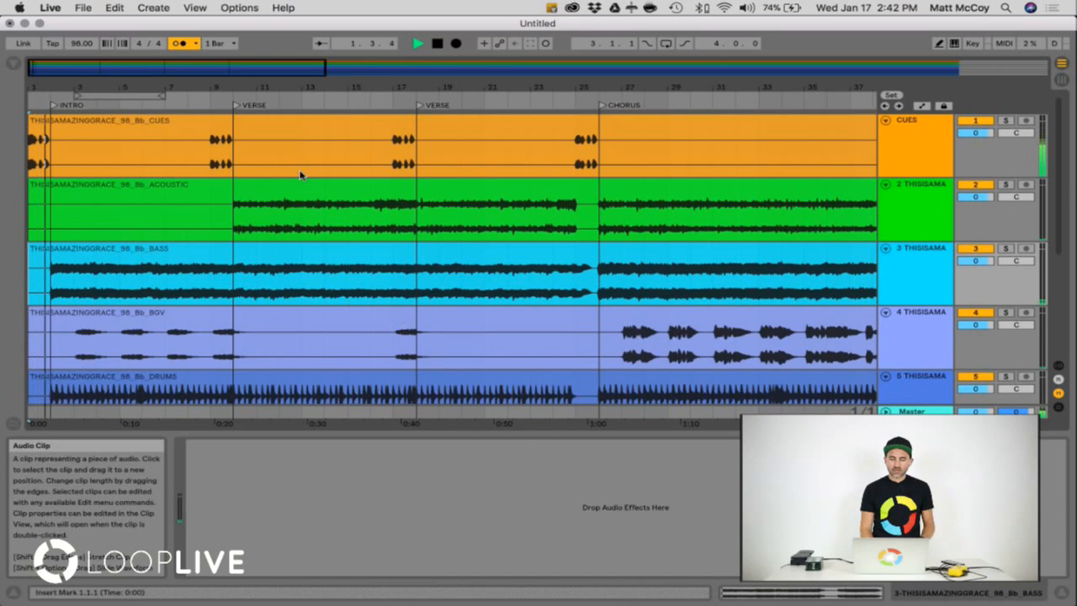
click(601, 107)
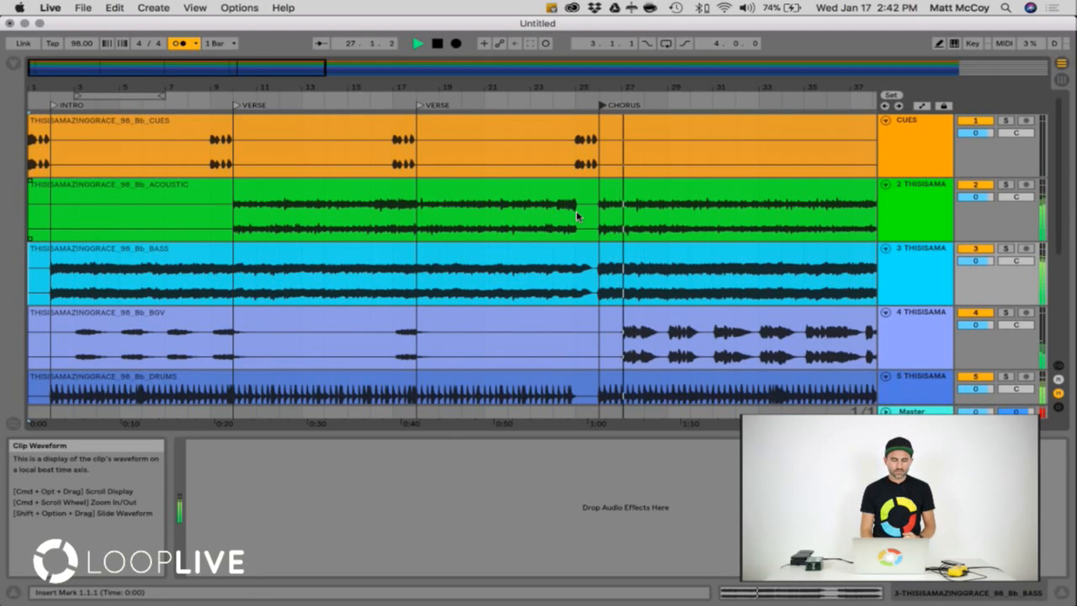
click(236, 106)
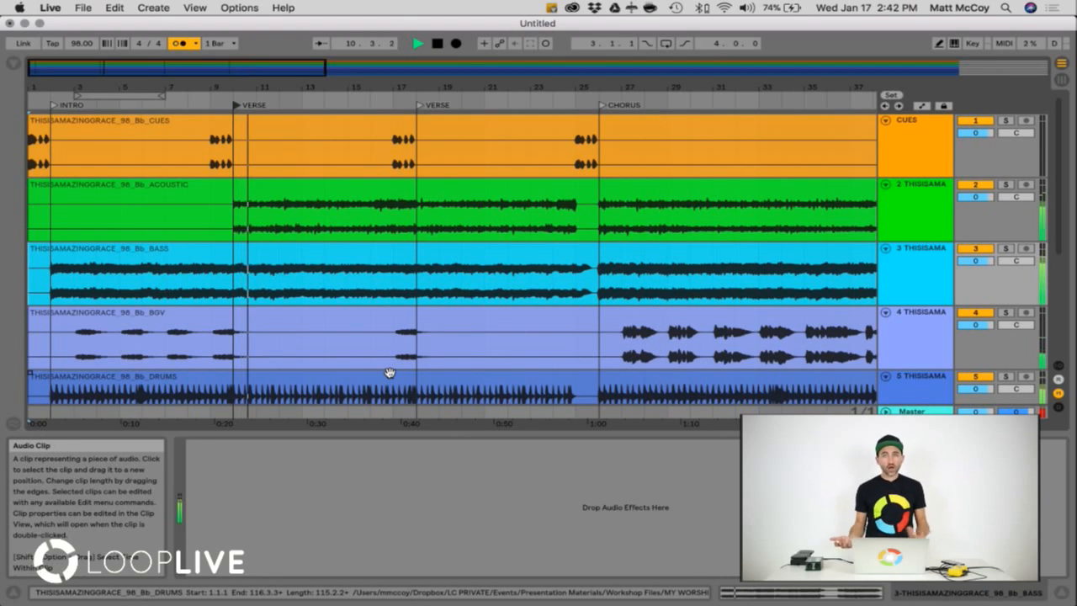
key(space)
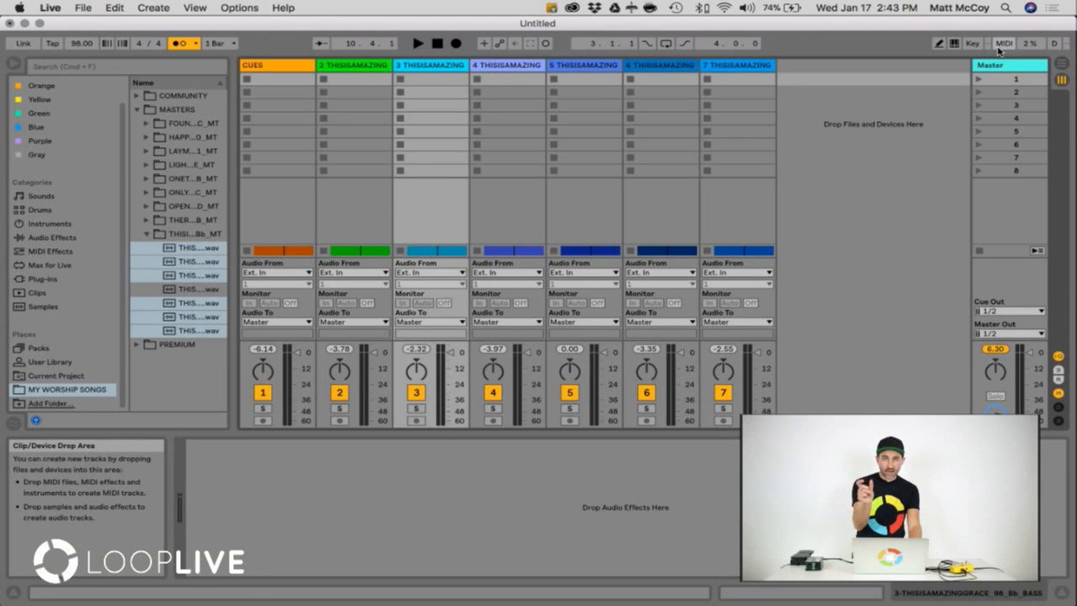
Examine the tracks in Session View and the full length of the song in Arrangement View
key(Tab)
key(Tab)
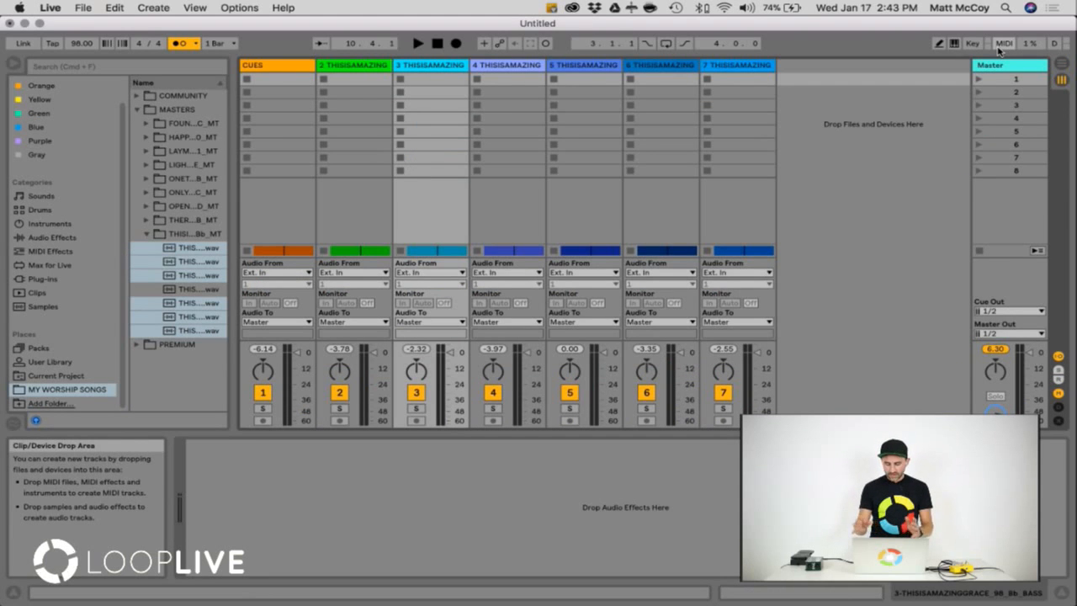
key(Tab)
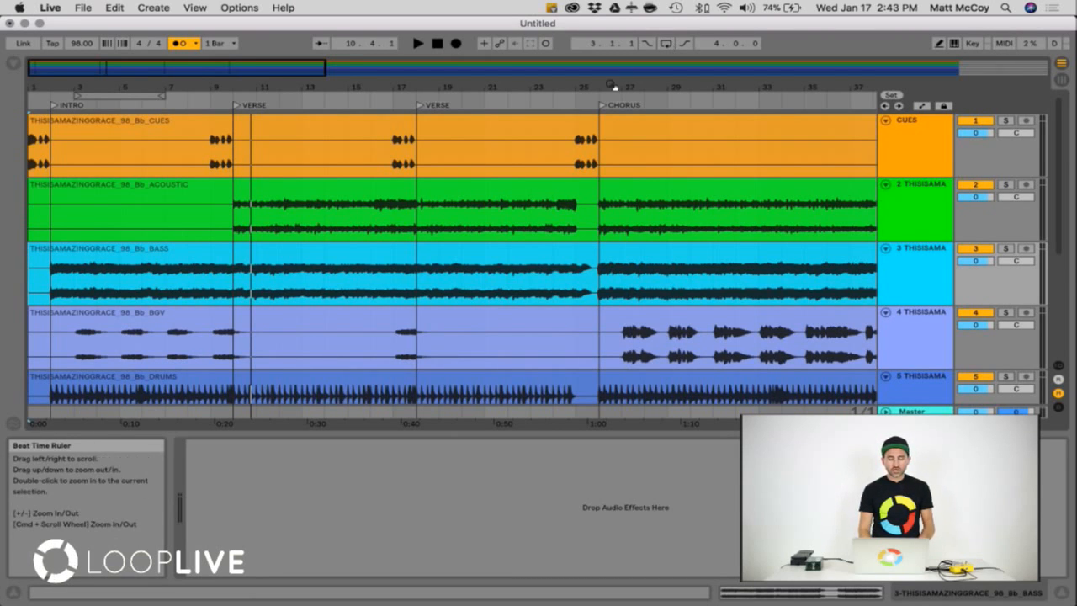
drag(615, 90, 615, 25)
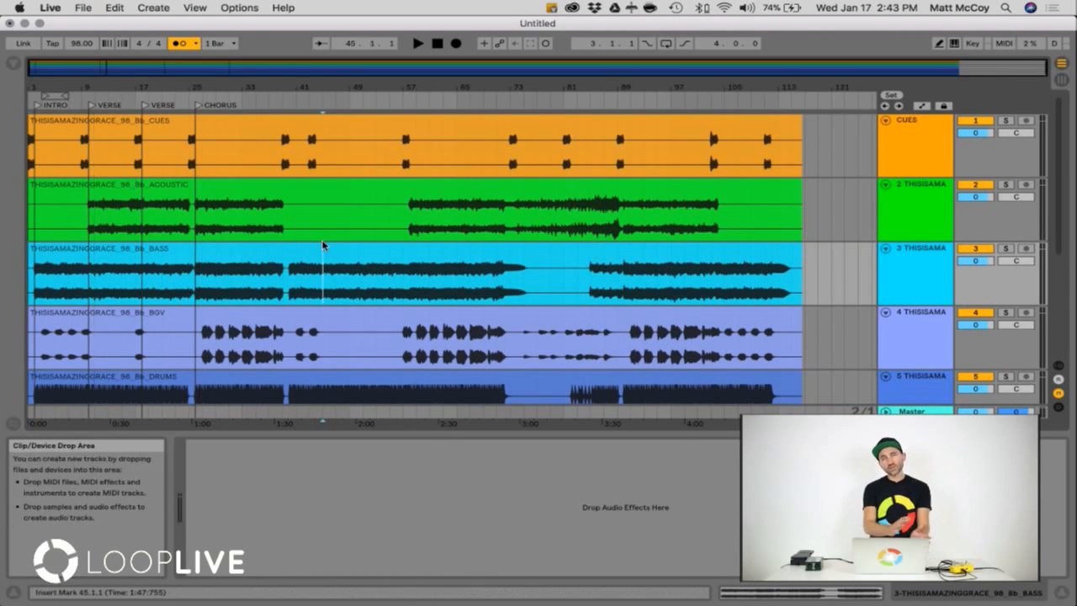
click(300, 225)
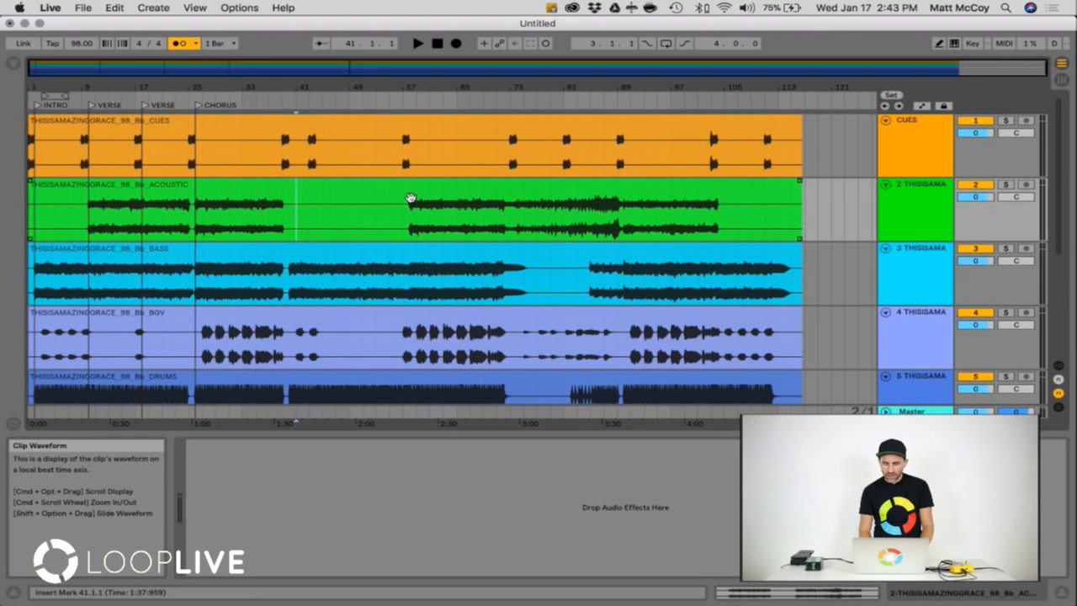
click(845, 211)
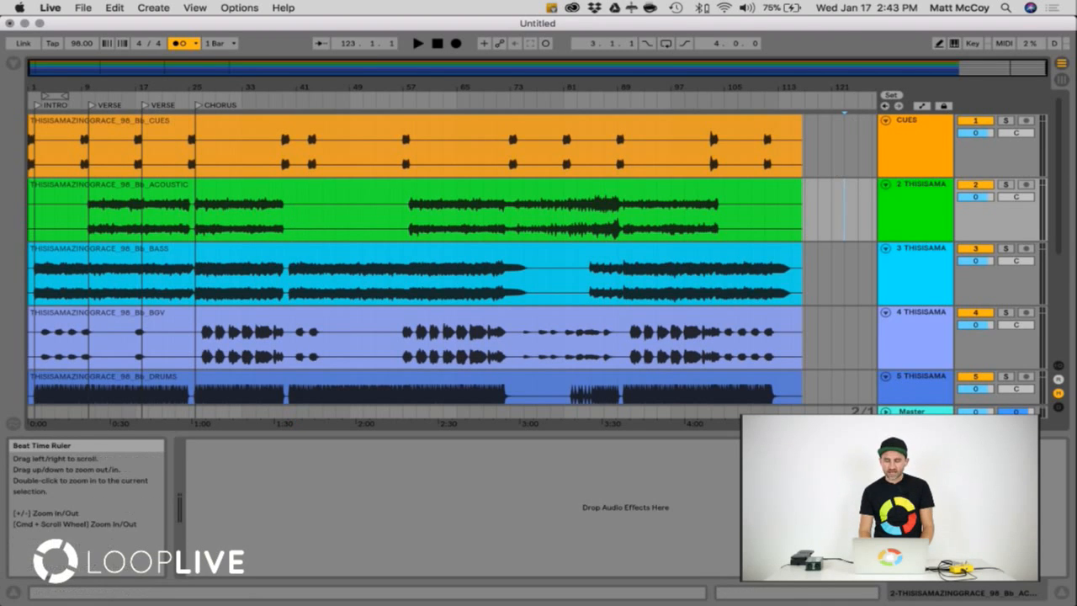
mouse_move(849, 89)
mouse_down()
mouse_move(801, 93)
mouse_move(839, 90)
mouse_up()
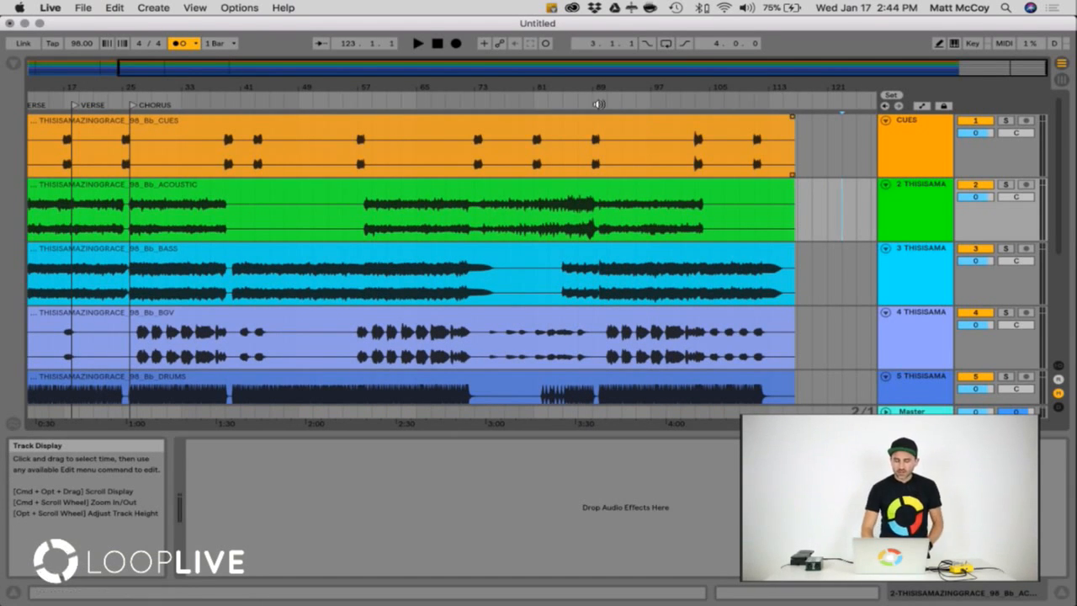
drag(584, 88, 608, 74)
click(468, 287)
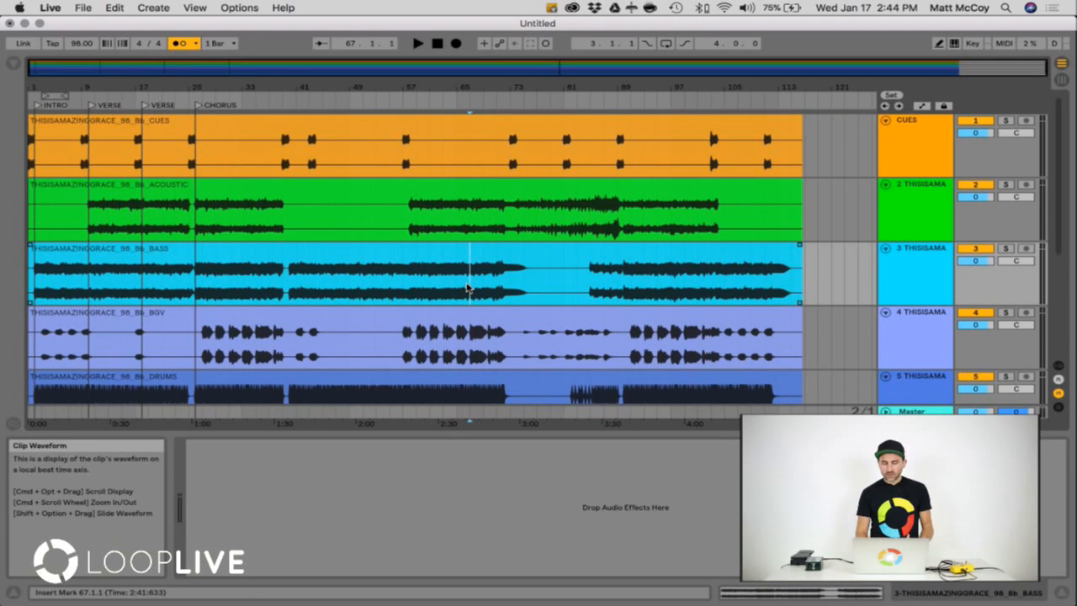
Move scene 3 above scene 2 in Session View and return to Arrangement View
key(Tab)
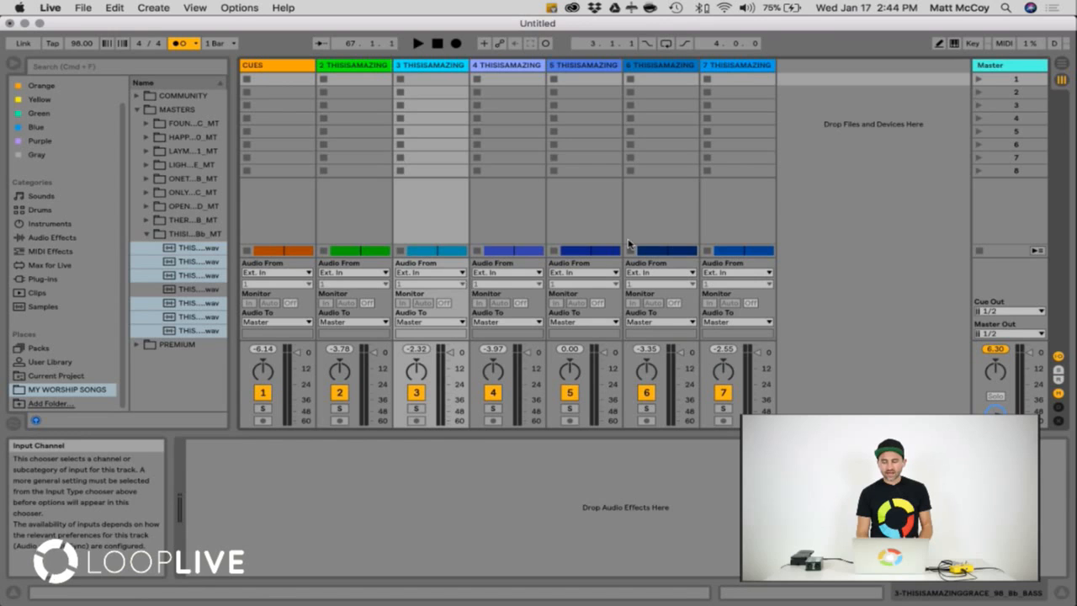
drag(1015, 107, 1016, 93)
click(1015, 131)
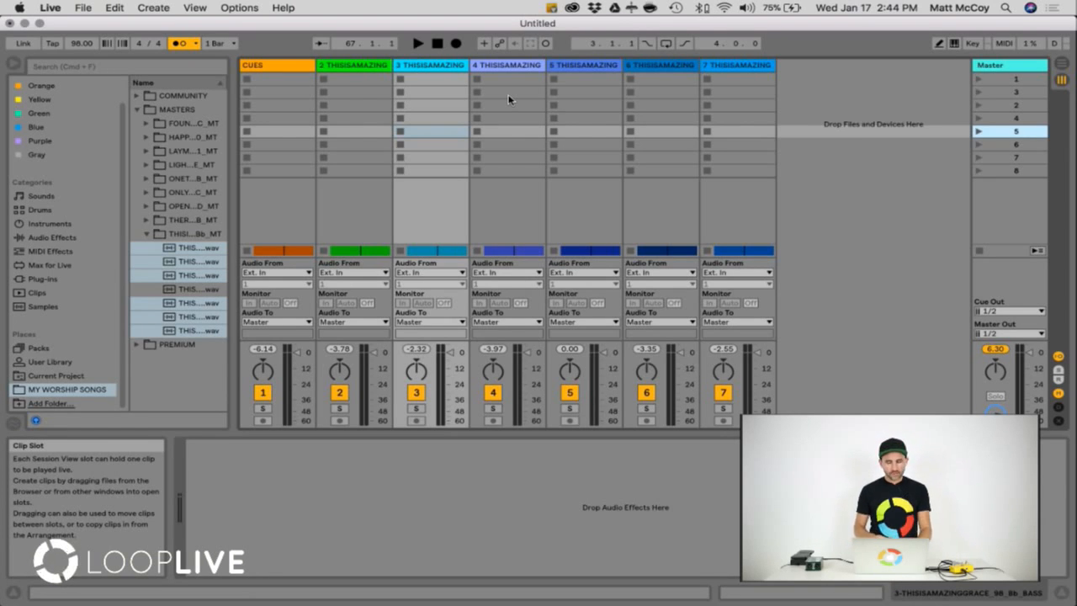
key(Tab)
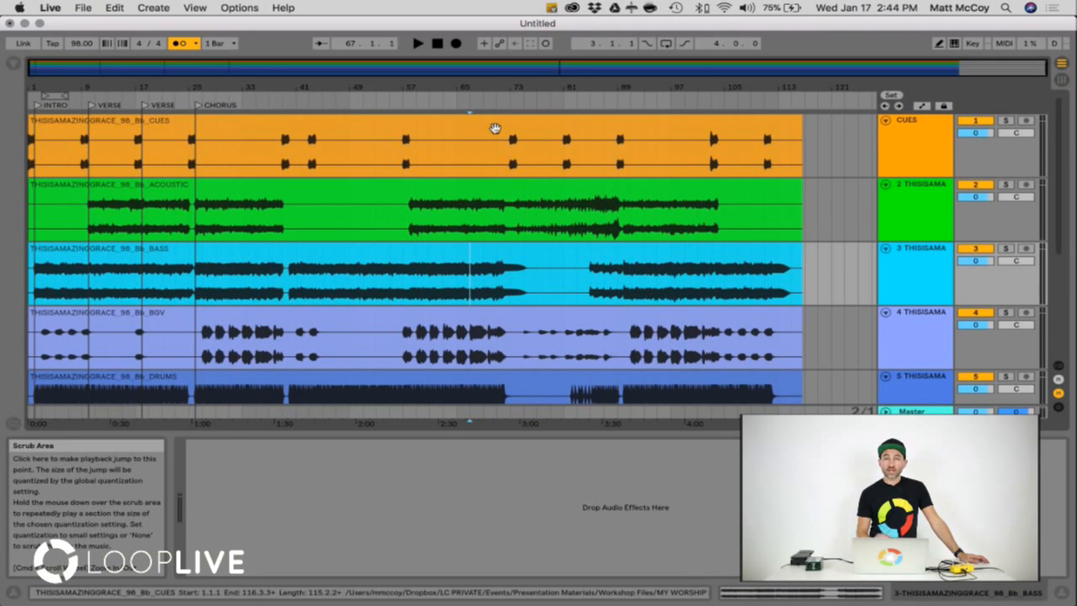
click(400, 283)
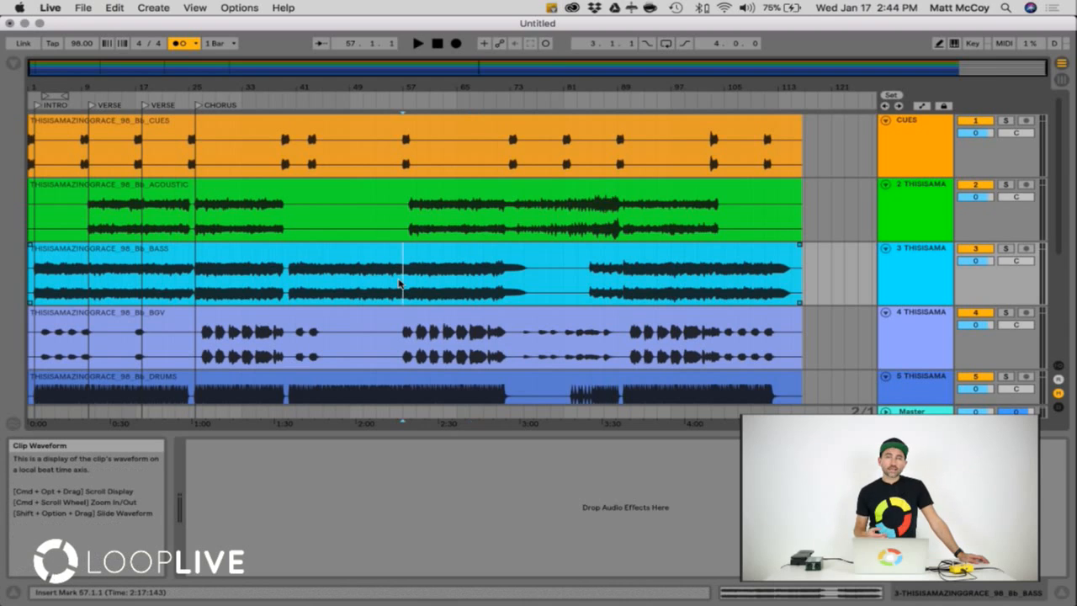